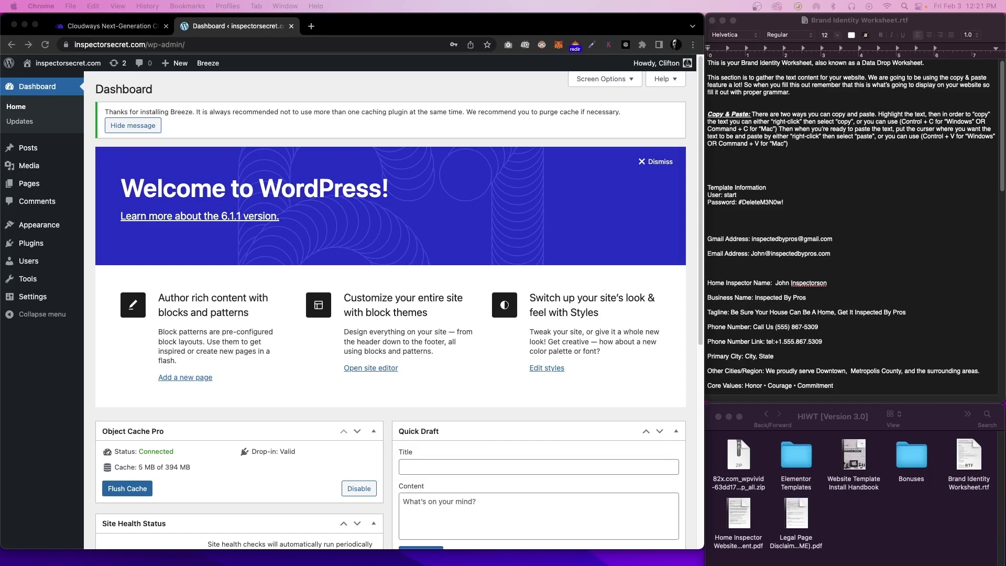
# Select the Phone Number Link line, then scroll past Social Media Links to the Schedule Inspection Form Code.
pyautogui.tripleClick(756, 341)
pyautogui.scroll(-5, 756, 270)
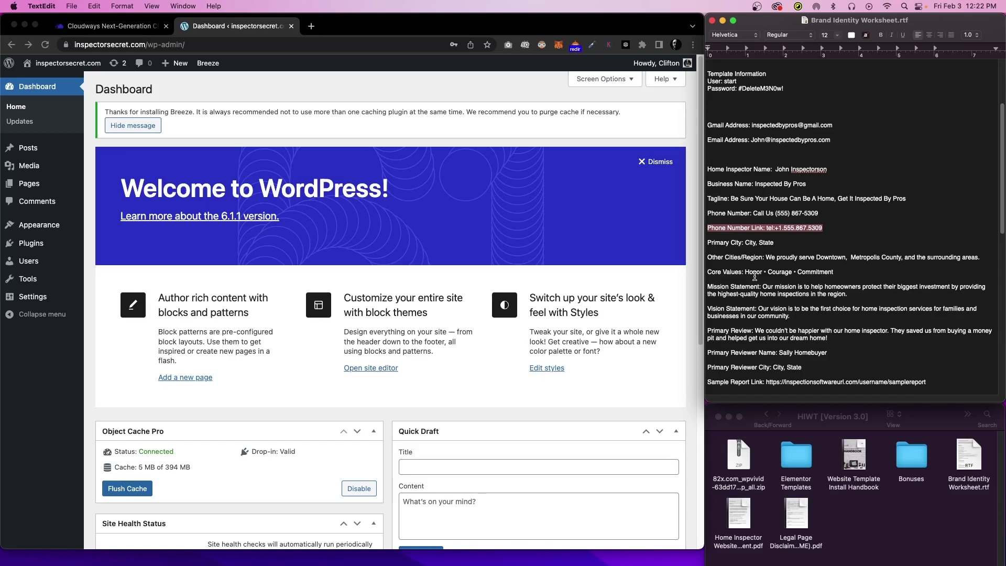
pyautogui.scroll(-5, 869, 360)
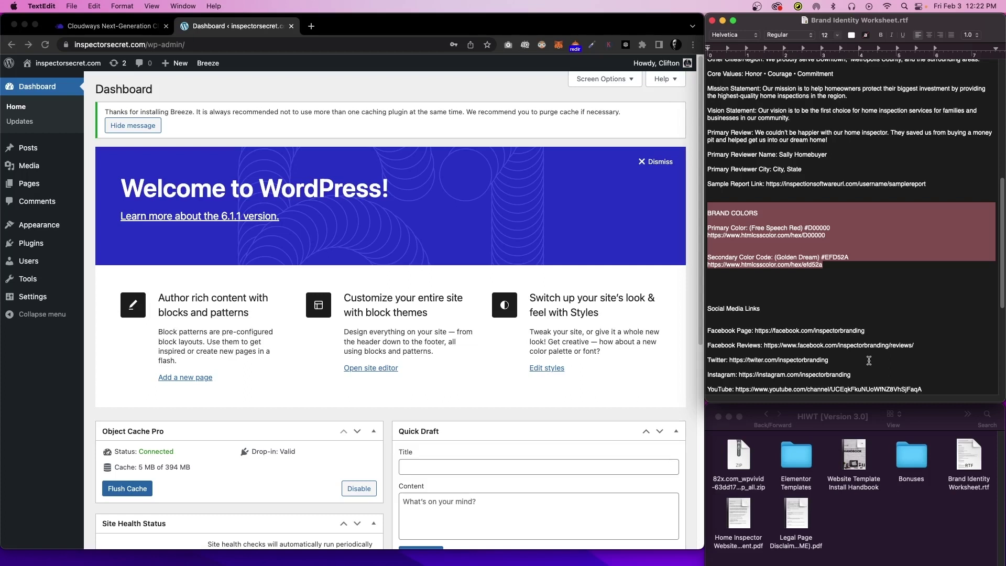
pyautogui.scroll(-10, 860, 336)
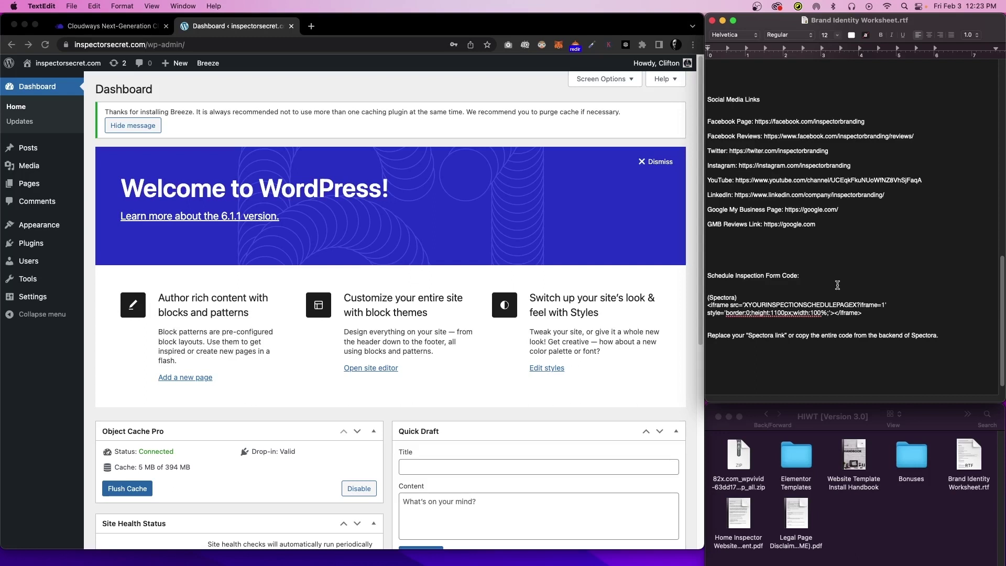
# Search Add Plugins for 'wpvivid' and install Migration, Backup, Staging – WPvivid.
pyautogui.click(46, 243)
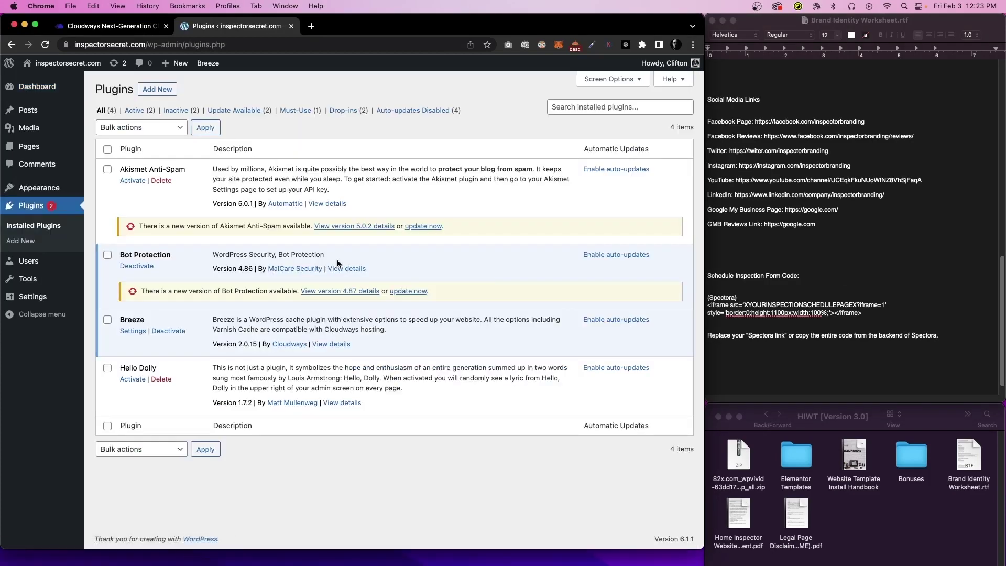
pyautogui.click(156, 89)
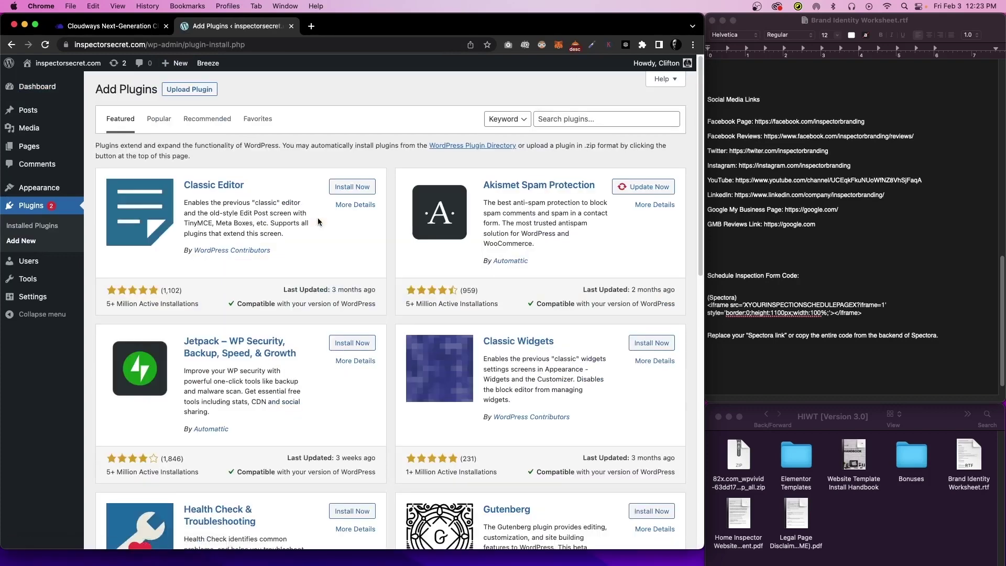
pyautogui.click(585, 117)
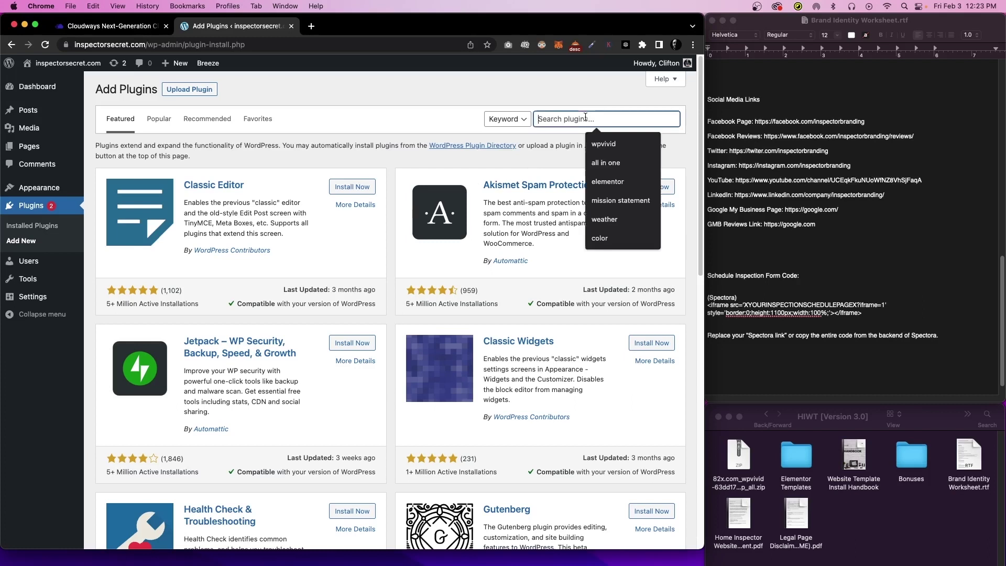
pyautogui.write('wi')
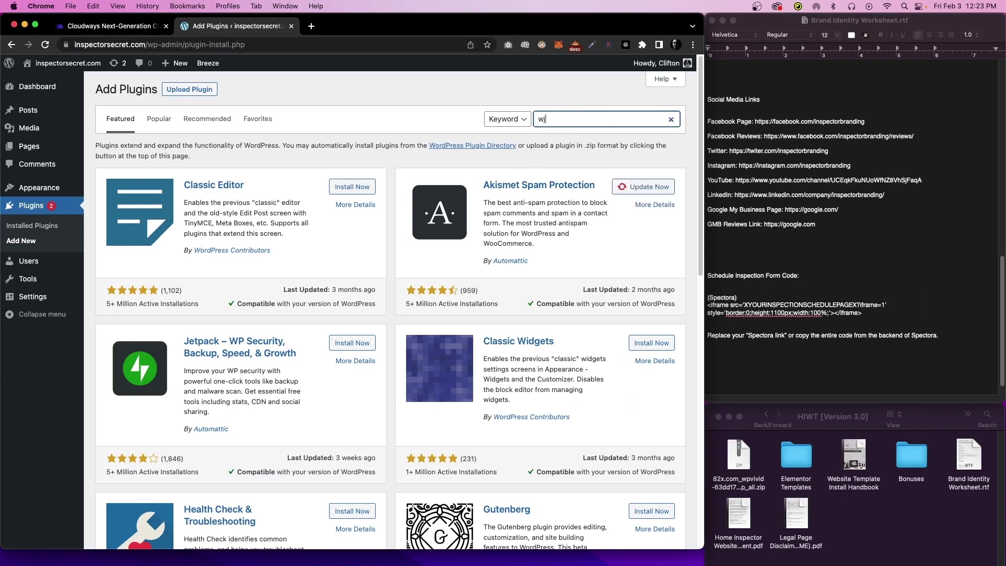
pyautogui.press('BackSpace')
pyautogui.press('BackSpace')
pyautogui.write('wpvivit')
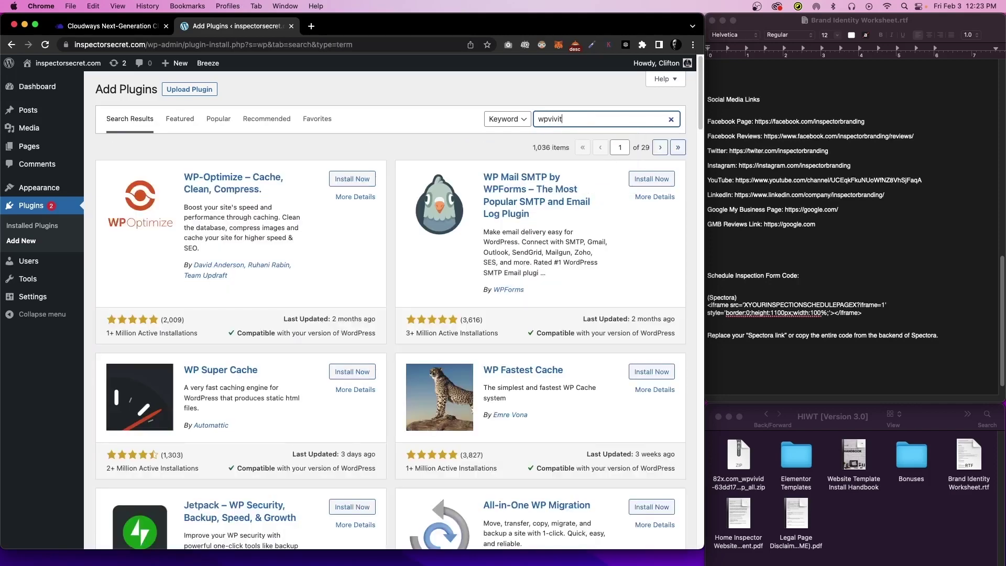
pyautogui.press('BackSpace')
pyautogui.write('d')
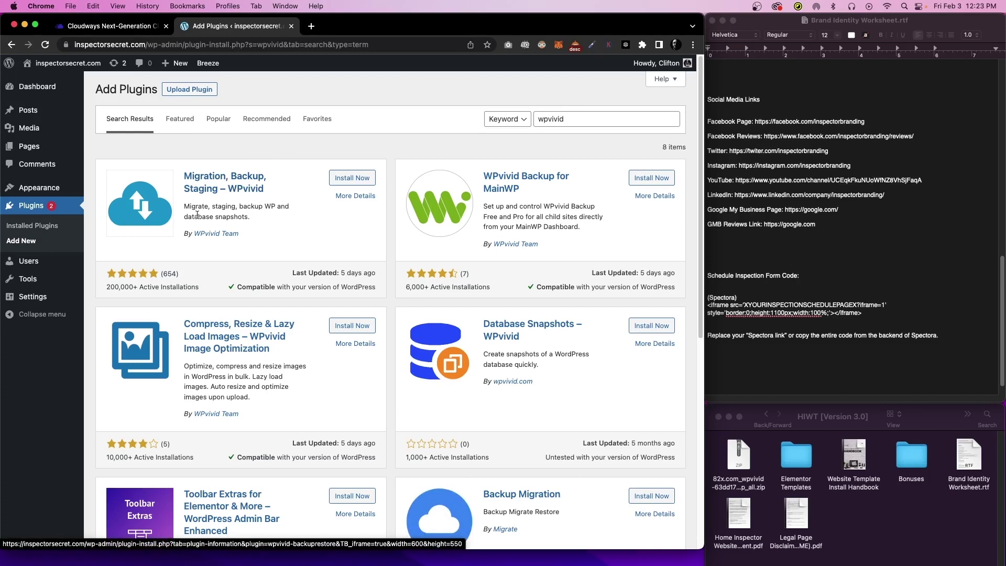
pyautogui.click(344, 178)
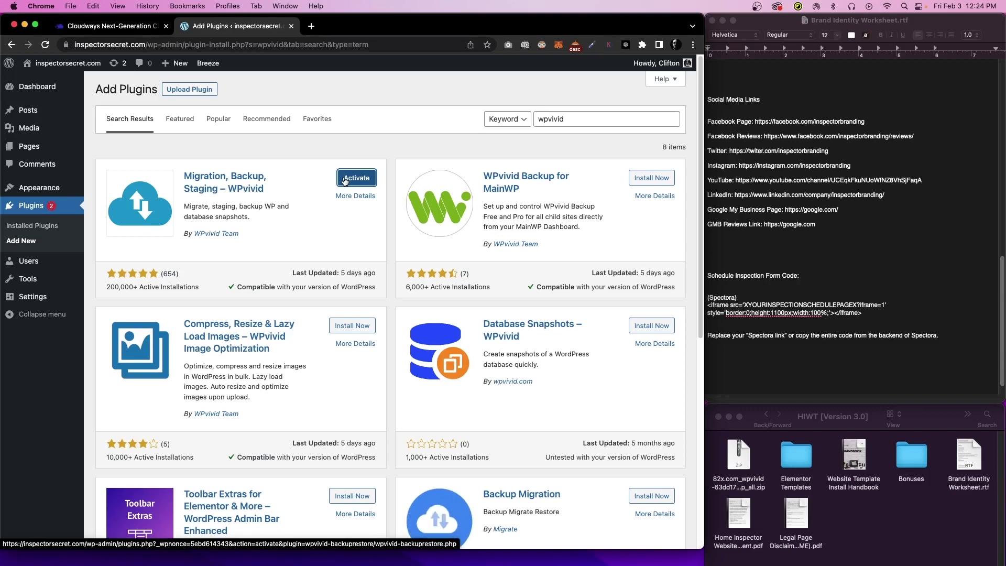
# Activate the WPvivid plugin and bring up its backup Upload area.
pyautogui.click(345, 179)
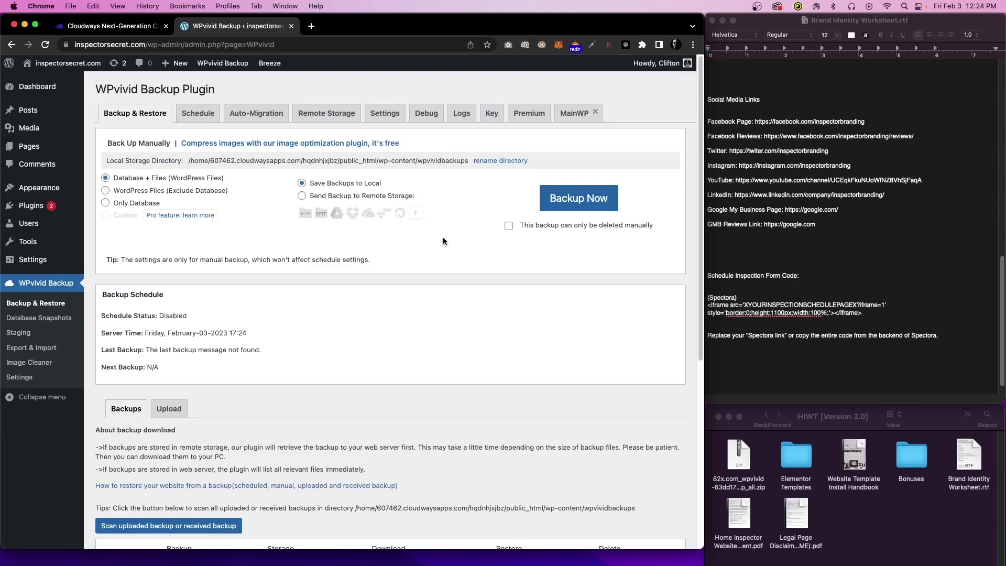
pyautogui.scroll(-5, 443, 241)
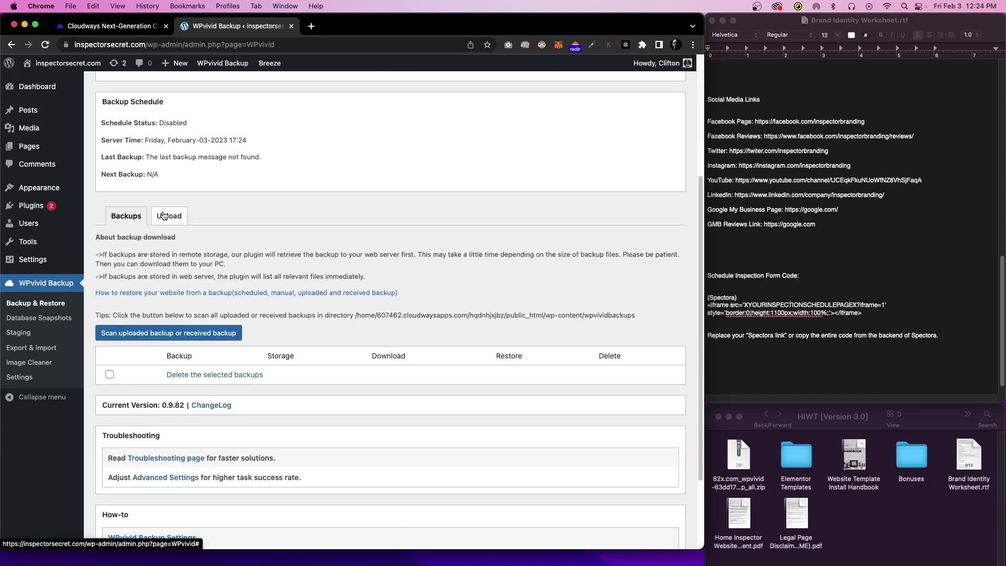
pyautogui.click(163, 215)
pyautogui.scroll(-5, 388, 253)
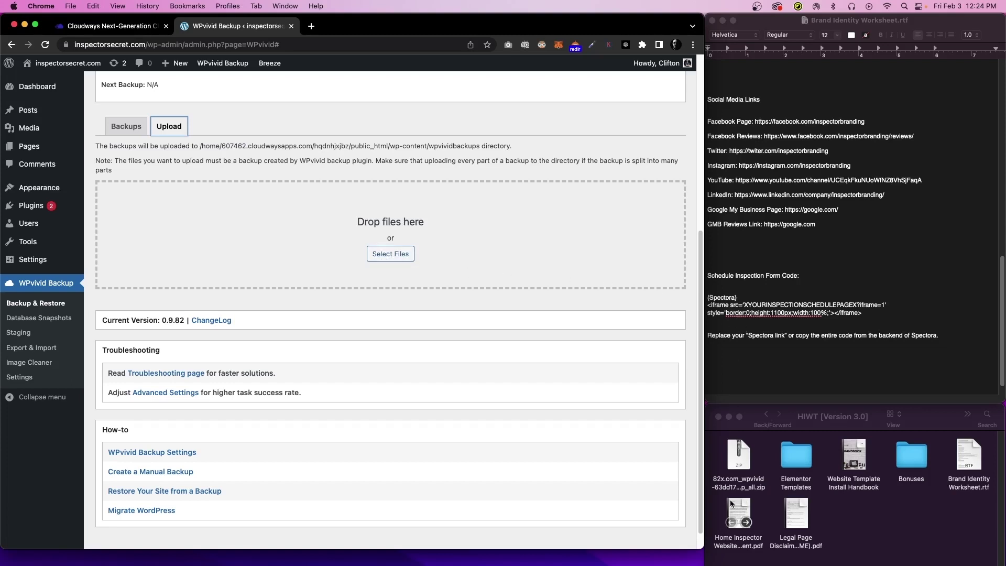
# Drag the 82x.com_wpvivid backup zip from Finder into the drop area and upload it.
pyautogui.click(797, 414)
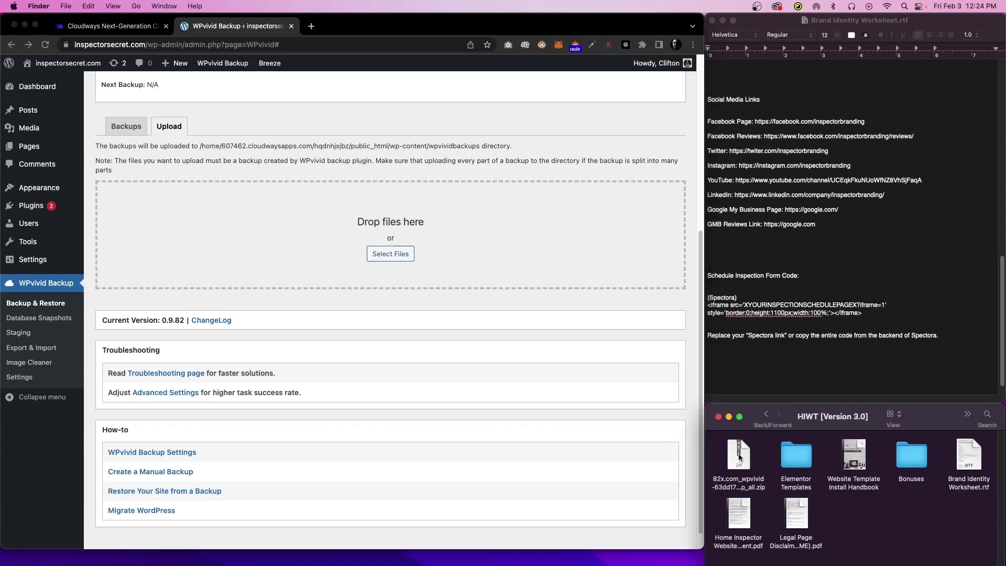
pyautogui.click(740, 457)
pyautogui.moveTo(740, 457); pyautogui.dragTo(418, 208)
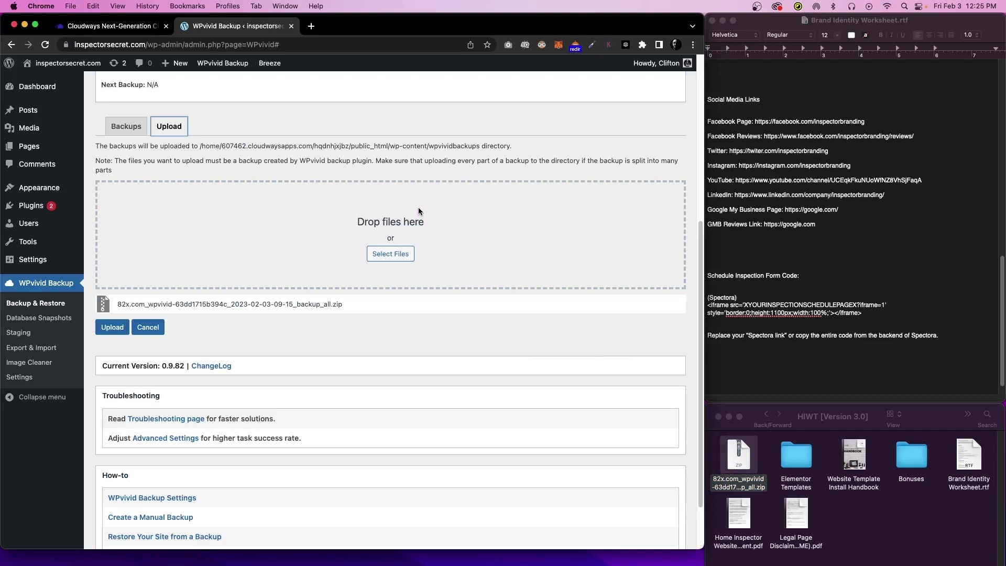
pyautogui.click(113, 328)
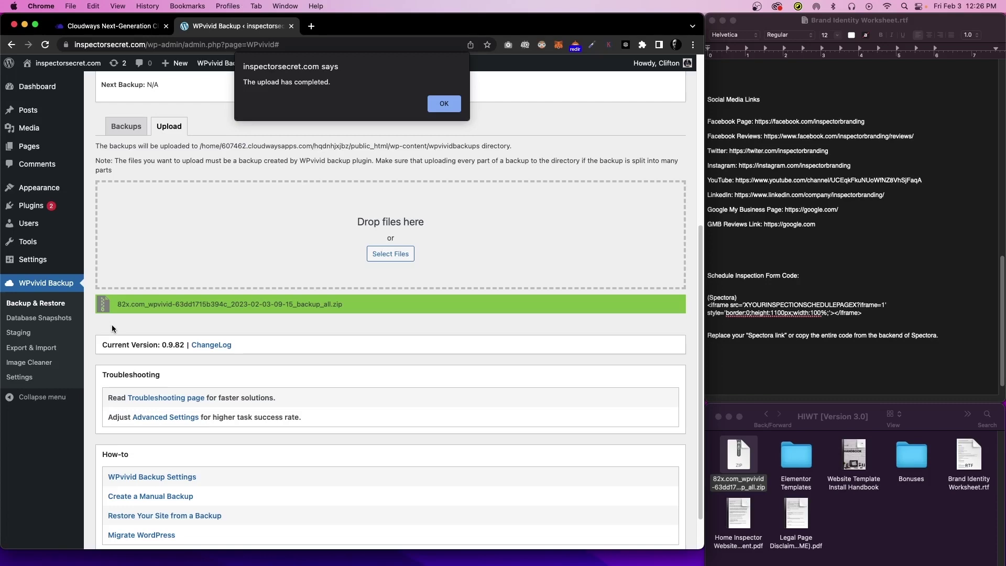
pyautogui.click(455, 106)
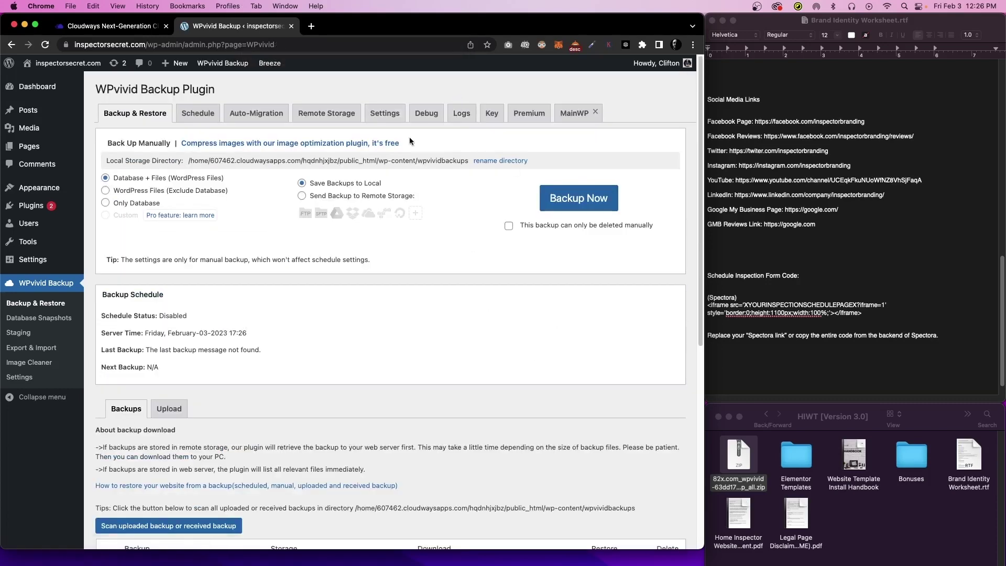
# Restore the uploaded Feb-03-2023 backup, confirm it, and dismiss the success notice.
pyautogui.scroll(-3, 311, 289)
pyautogui.scroll(-7, 311, 291)
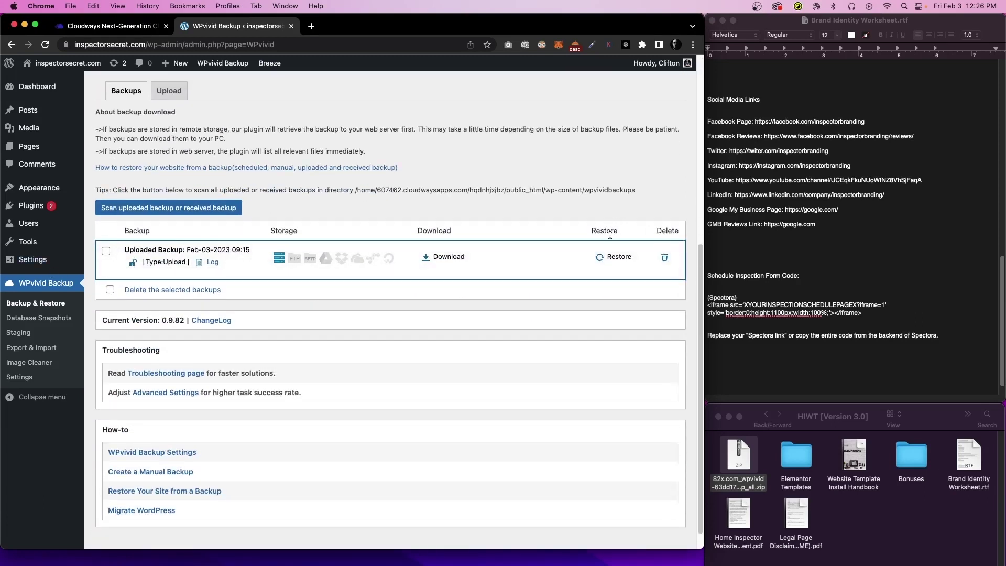
pyautogui.click(614, 257)
pyautogui.scroll(-1, 611, 257)
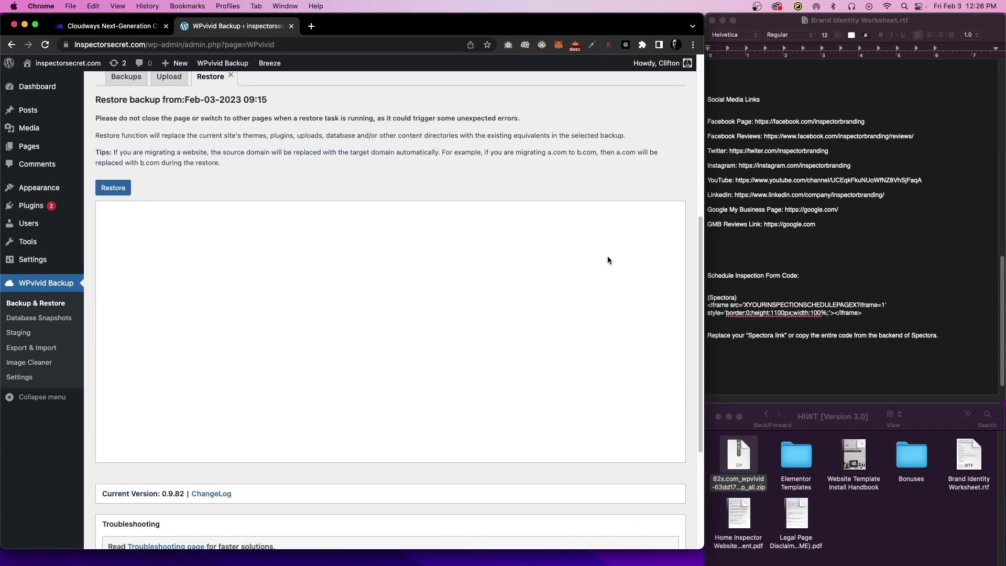
pyautogui.click(116, 189)
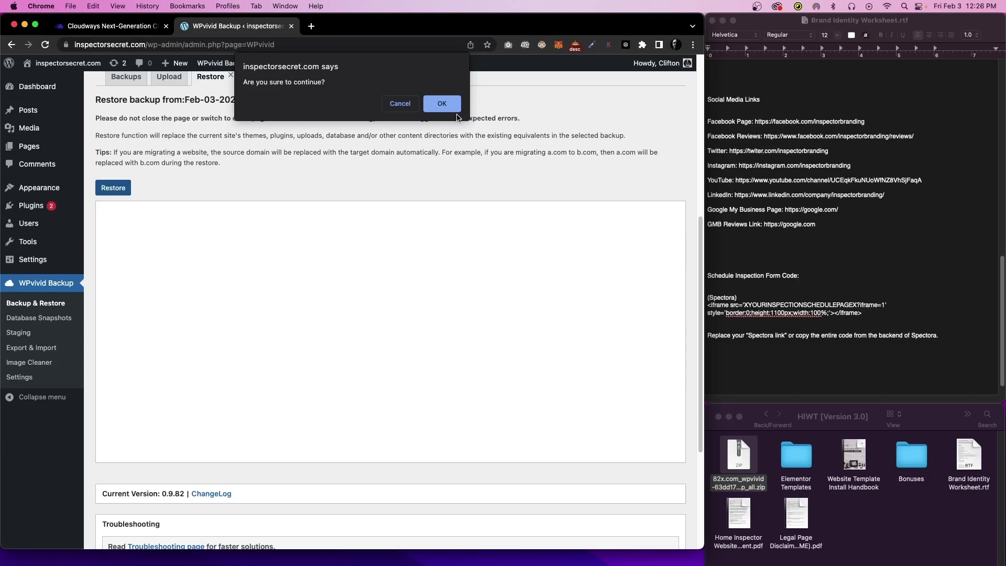
pyautogui.click(446, 107)
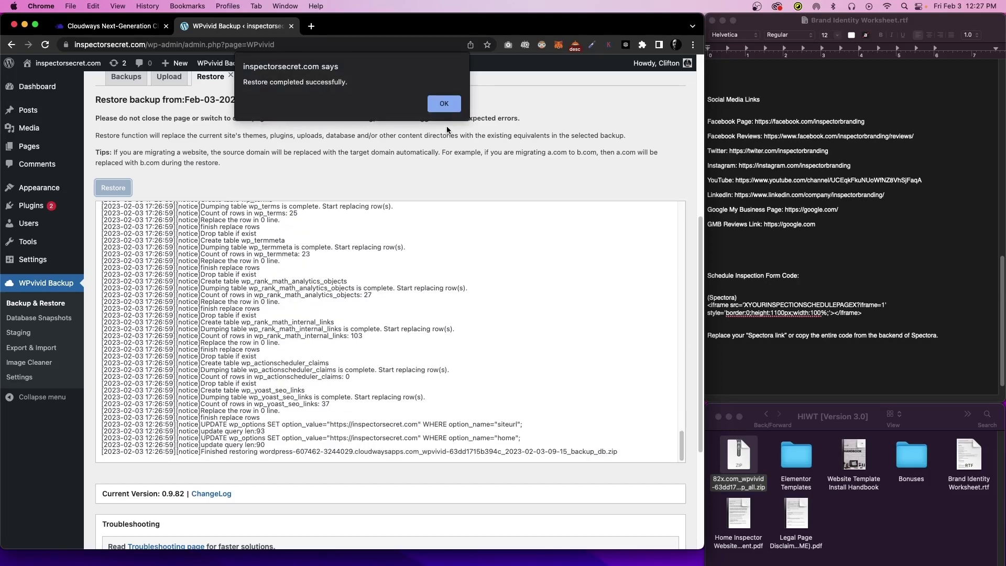
pyautogui.click(440, 107)
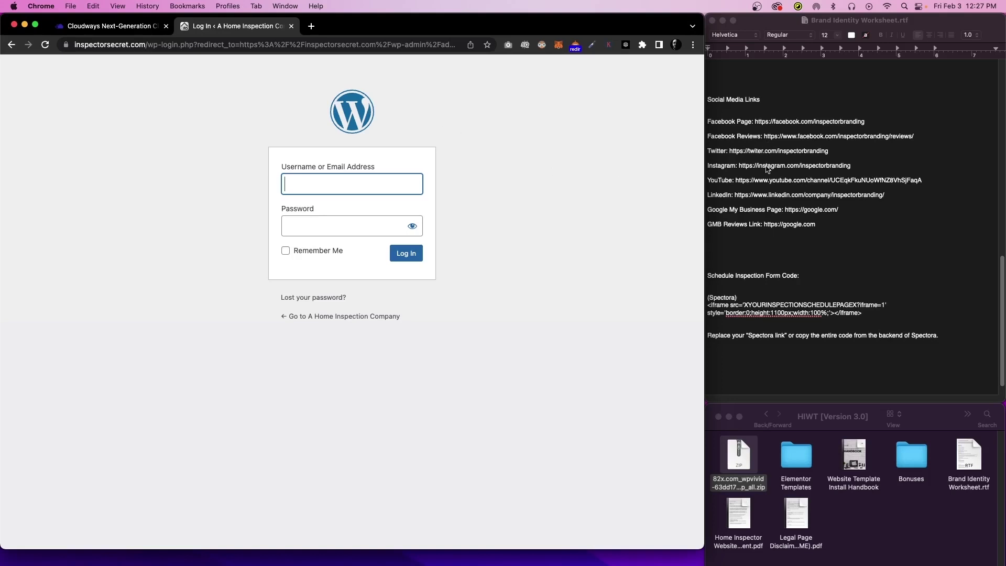
# In the Brand Identity Worksheet, select the template password to copy into the login form.
pyautogui.scroll(10, 767, 165)
pyautogui.scroll(5, 767, 168)
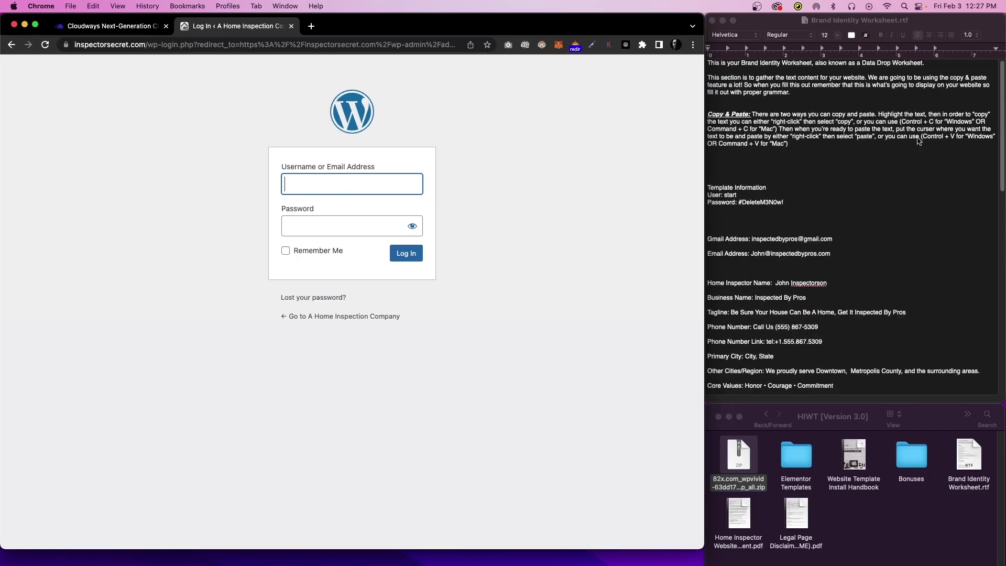
pyautogui.click(726, 196)
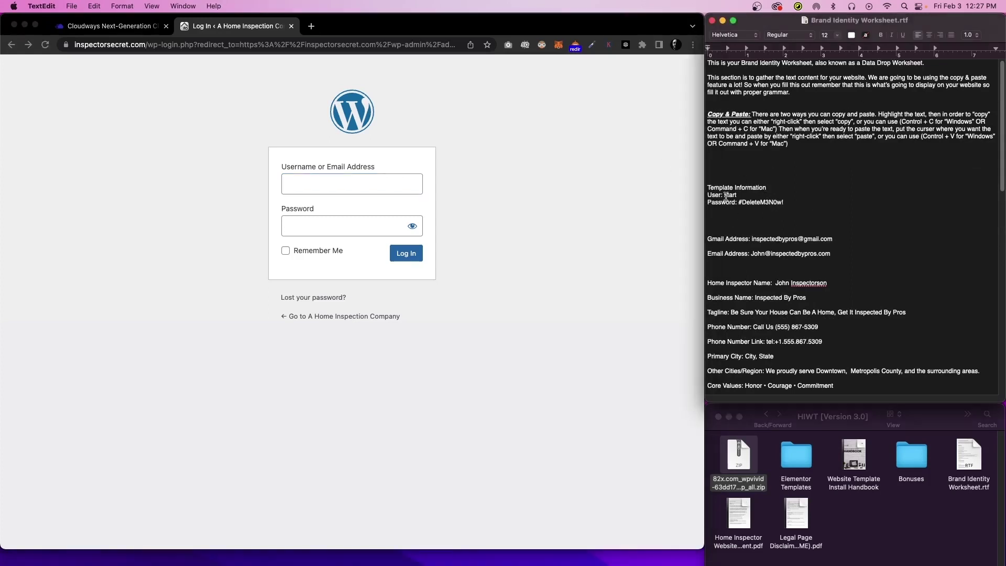
pyautogui.moveTo(738, 203); pyautogui.dragTo(769, 202)
pyautogui.moveTo(768, 202); pyautogui.dragTo(783, 202)
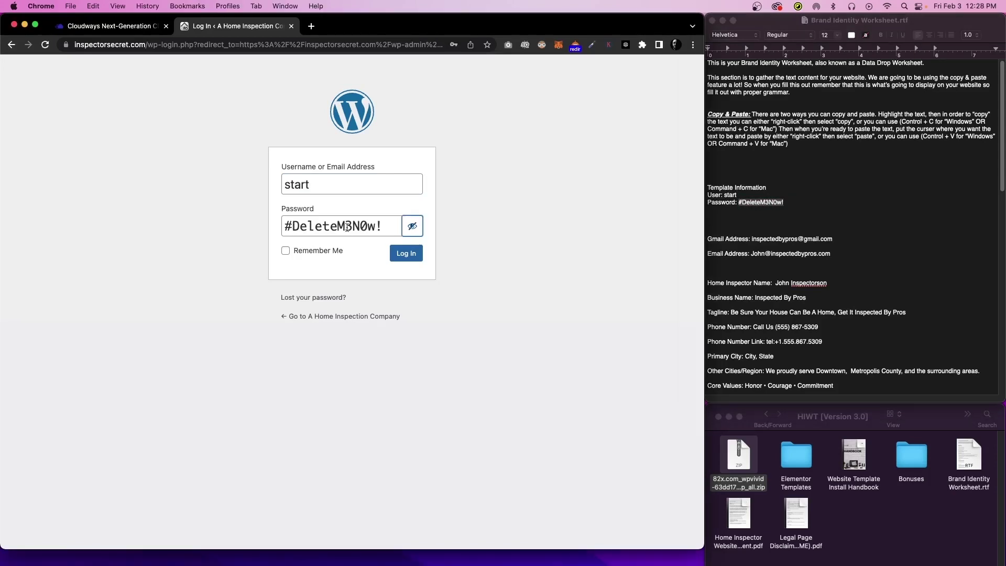
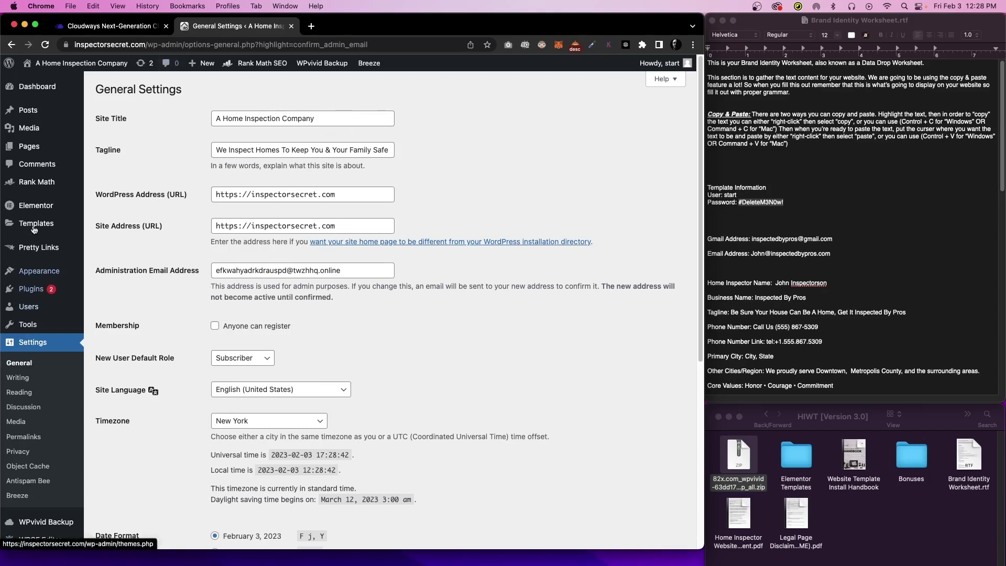
# Replace the administration email with the new owner's Gmail address and save the General settings.
pyautogui.click(27, 367)
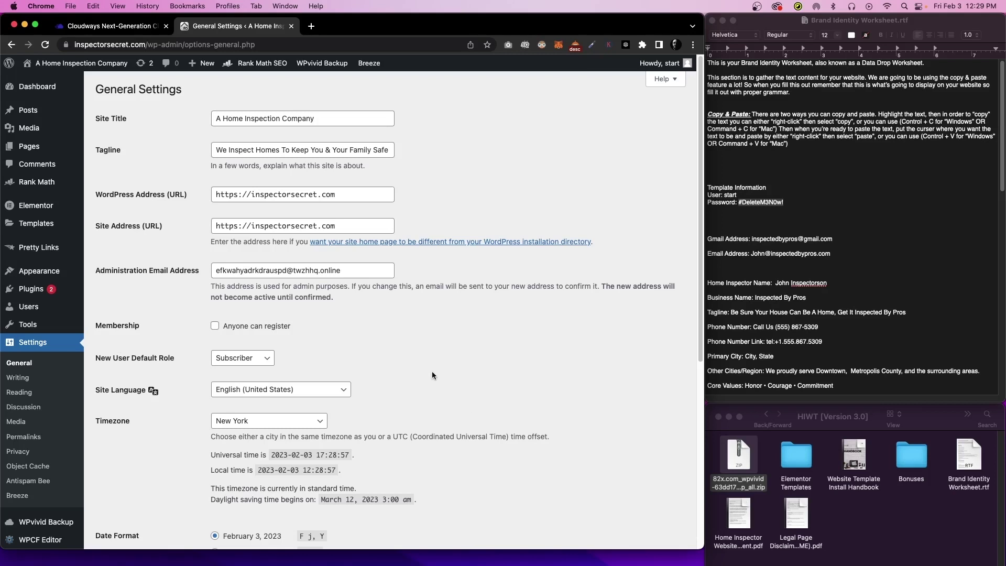
pyautogui.moveTo(346, 270); pyautogui.dragTo(155, 254)
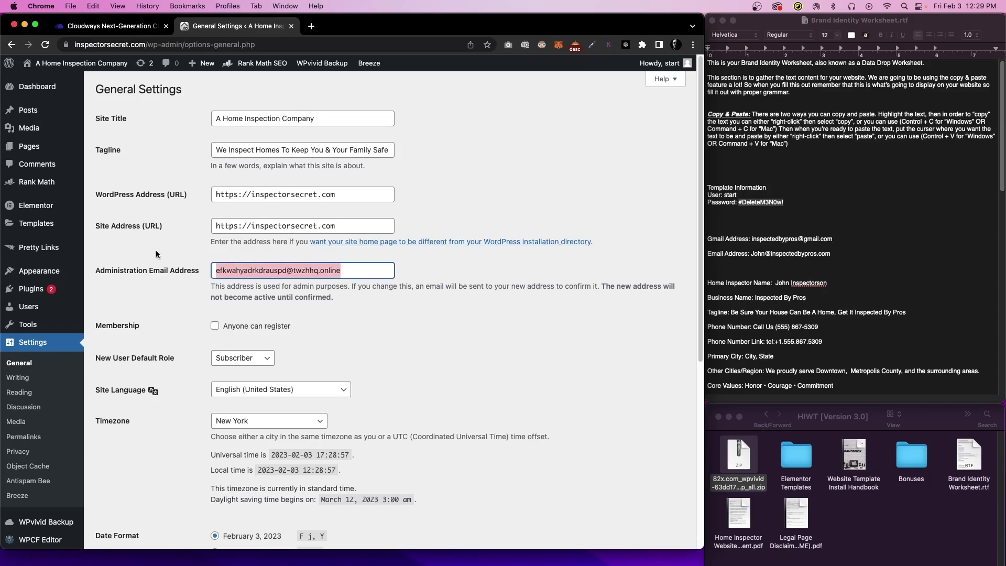
pyautogui.press('BackSpace')
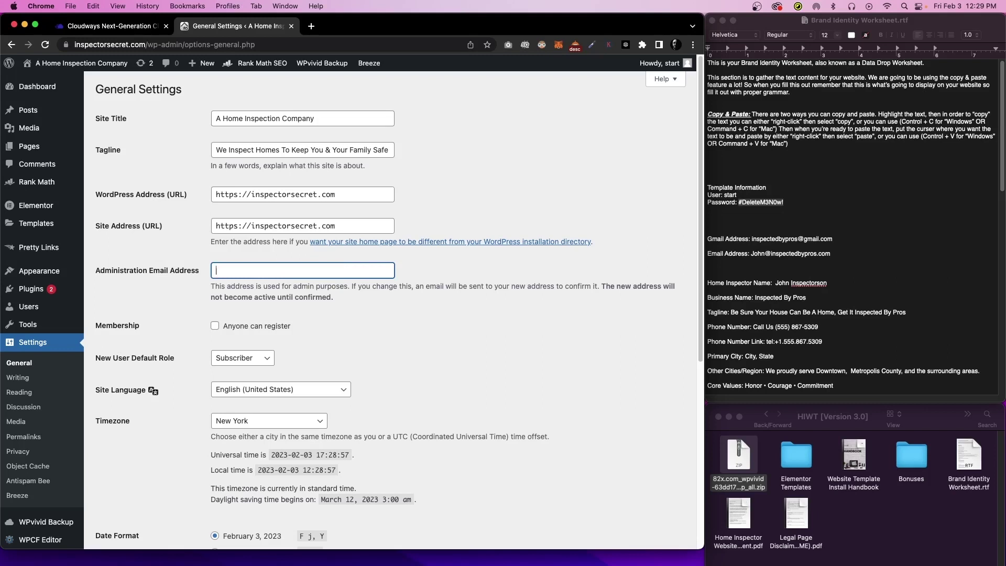
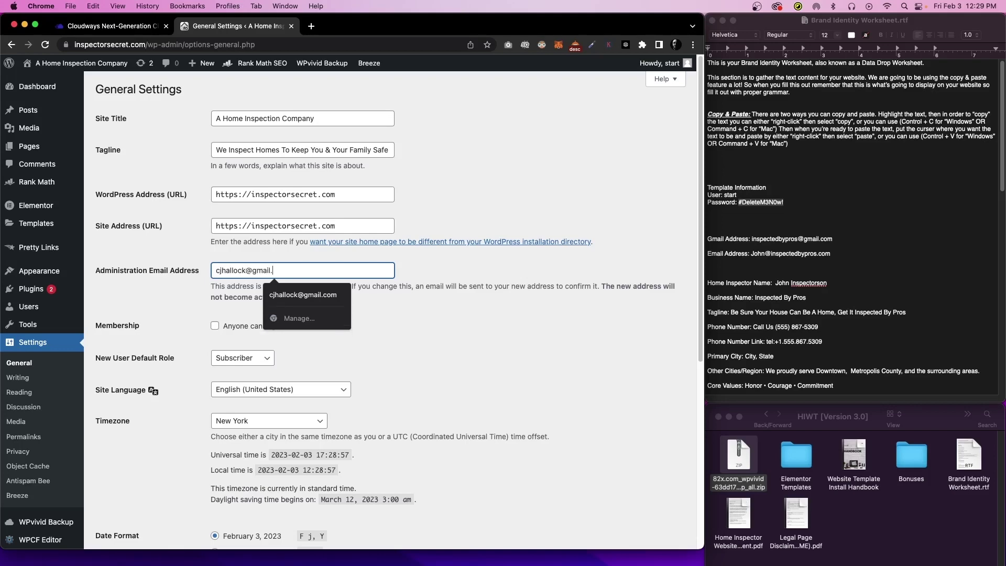
pyautogui.click(403, 341)
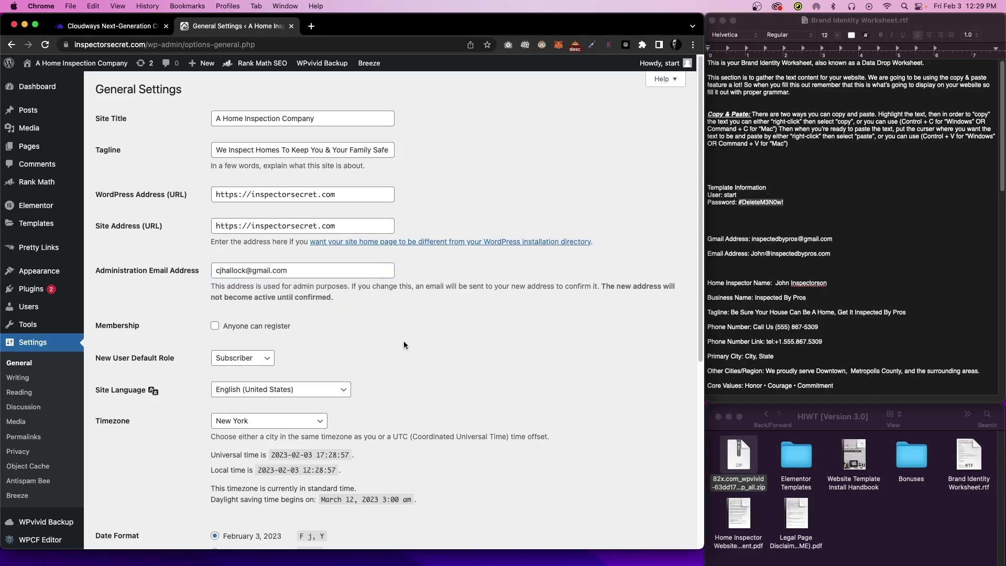
pyautogui.scroll(-6, 314, 315)
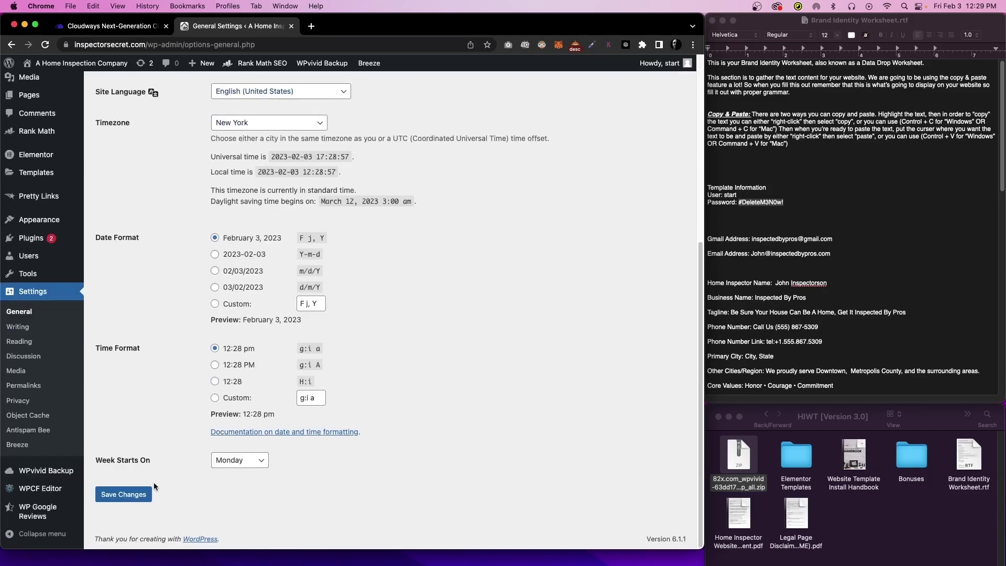
pyautogui.click(135, 494)
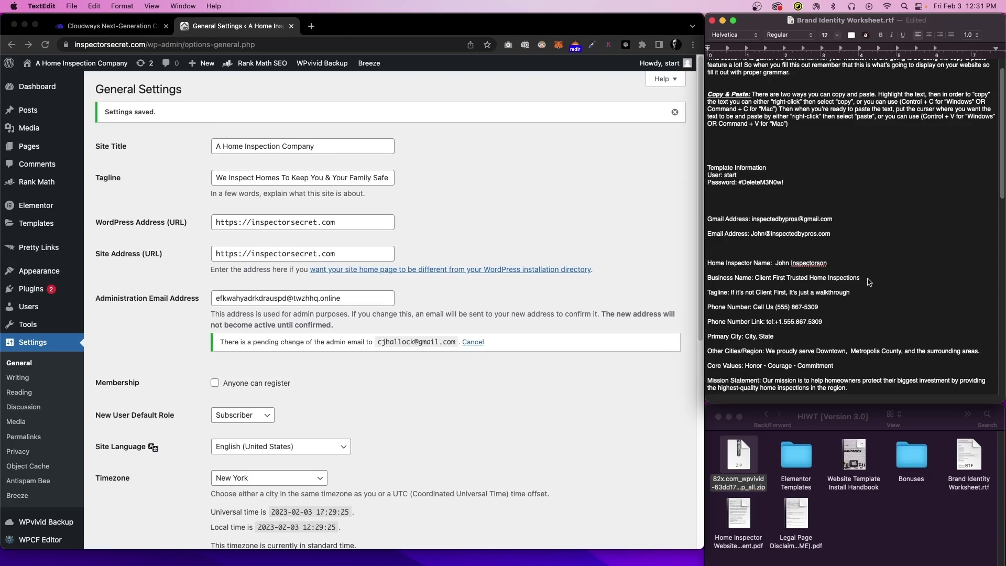
# Paste 'Client First Trusted Home Inspections' from the worksheet as the Site Title.
pyautogui.moveTo(869, 282); pyautogui.dragTo(756, 283)
pyautogui.press('super+c')
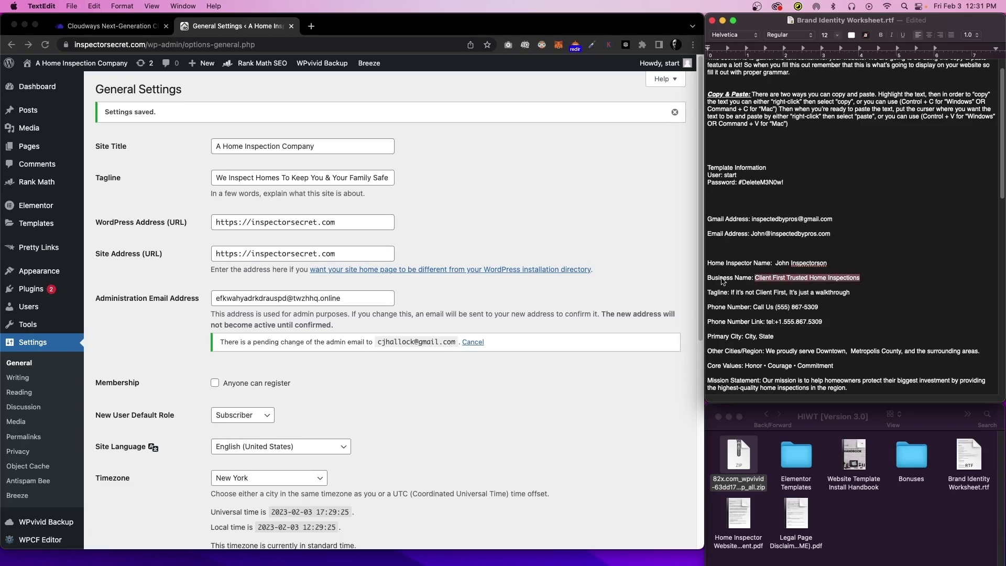
pyautogui.click(320, 147)
pyautogui.press('super+a')
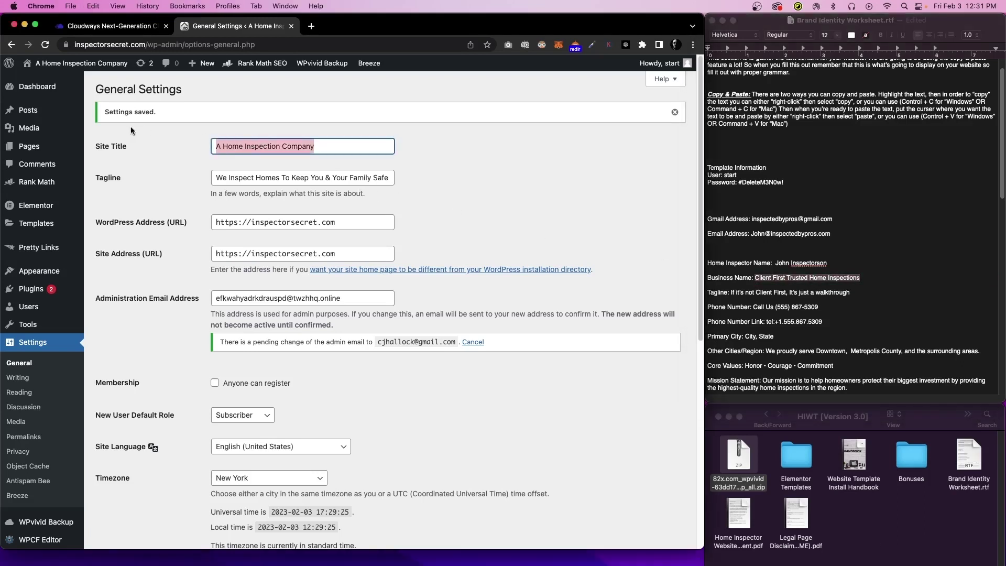
pyautogui.press('super+v')
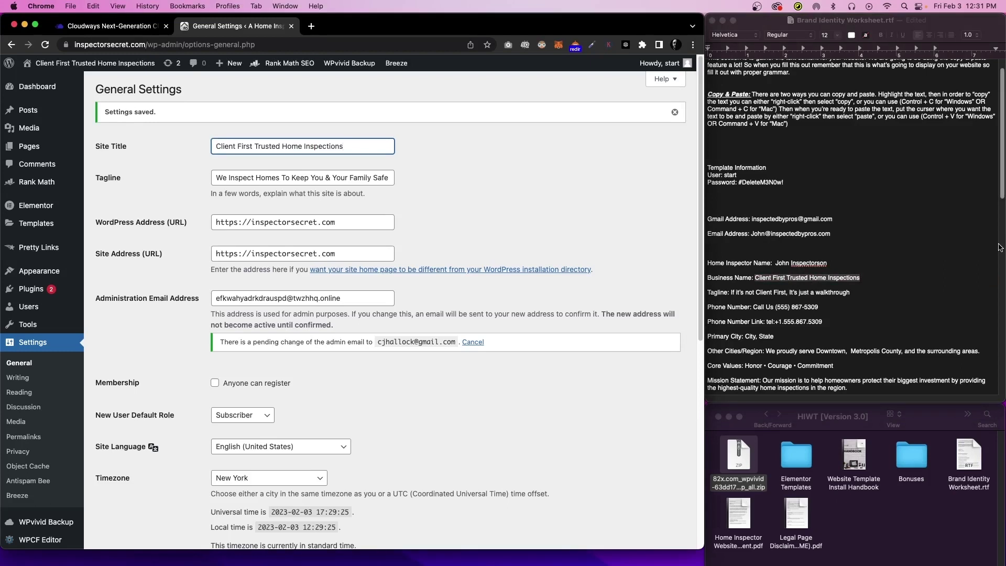
# Set the tagline to 'If it's not Client First, It's just a walkthrough' and save.
pyautogui.click(733, 296)
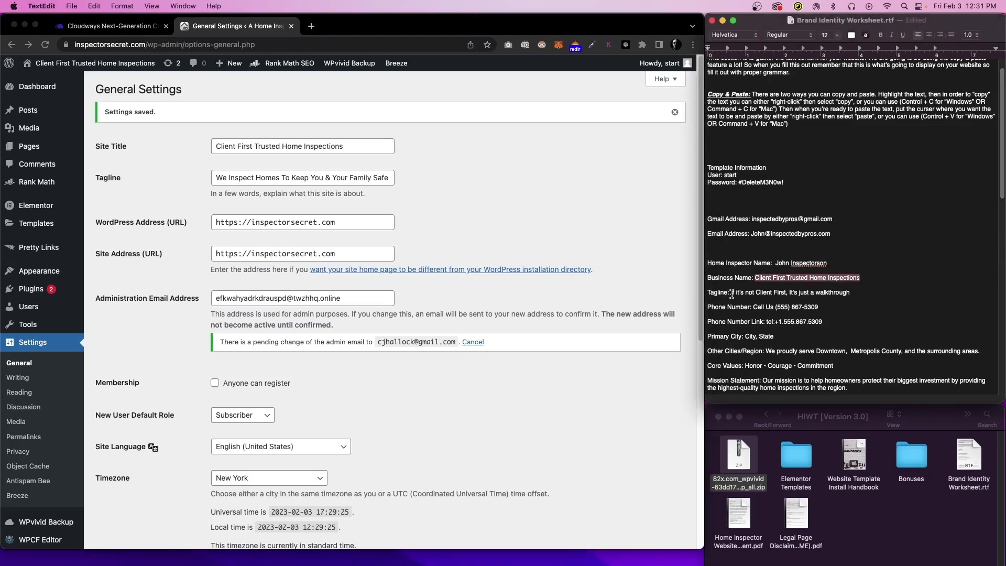
pyautogui.moveTo(731, 293); pyautogui.dragTo(879, 297)
pyautogui.press('super+c')
pyautogui.click(561, 186)
pyautogui.press('super+a')
pyautogui.press('super+v')
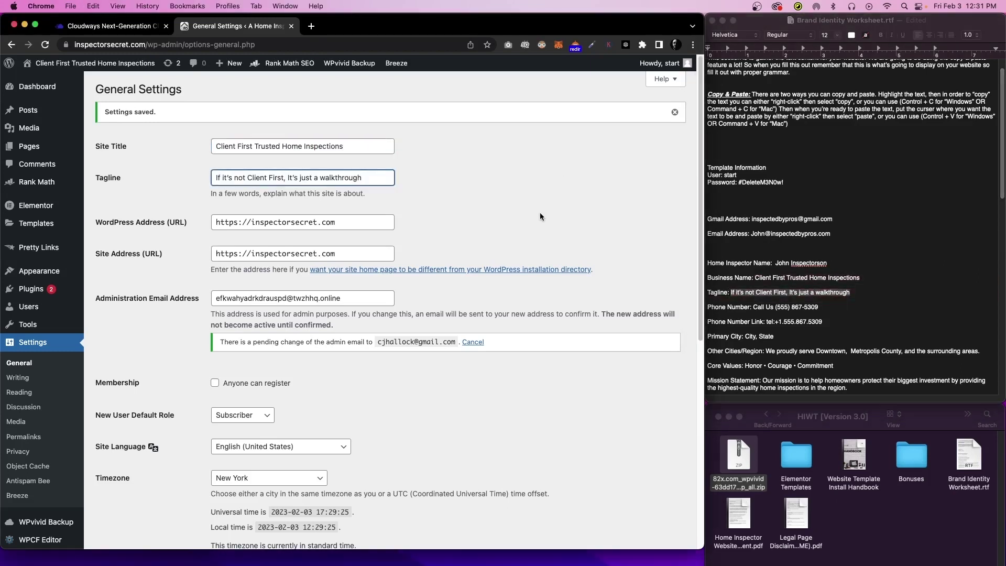
pyautogui.scroll(-10, 540, 213)
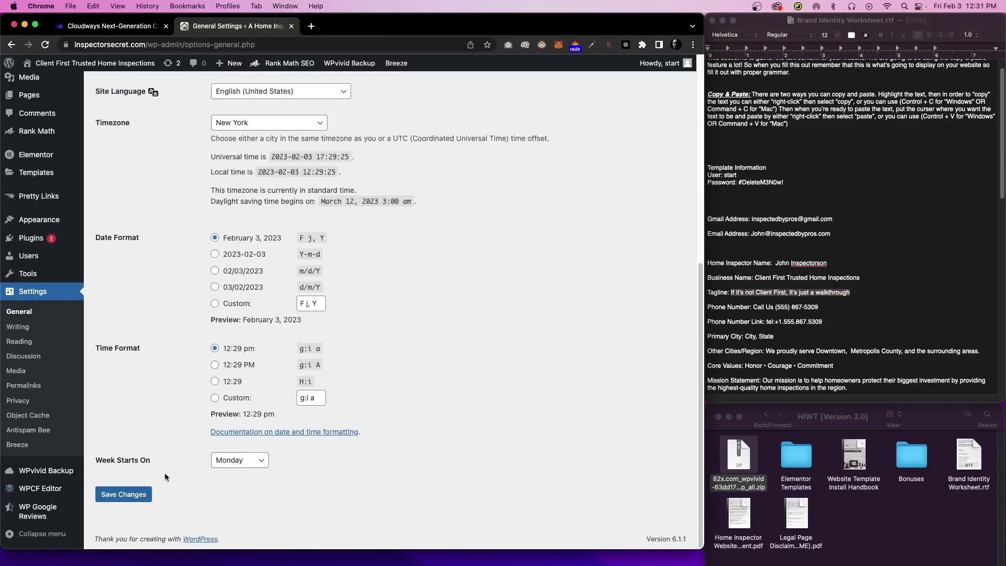
pyautogui.click(121, 495)
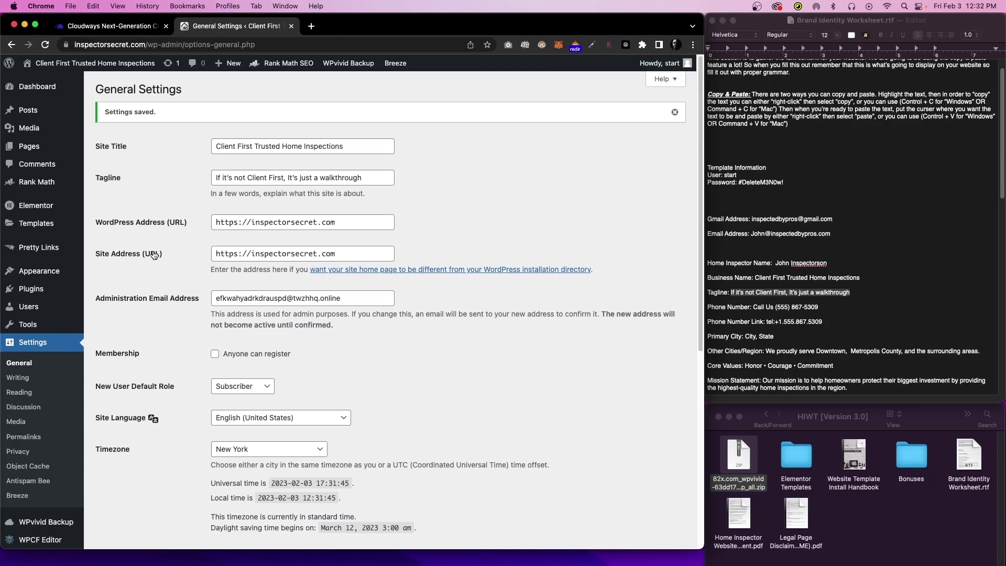
# Add the client as a new Administrator user with the inspectorbranding.com website.
pyautogui.moveTo(52, 314)
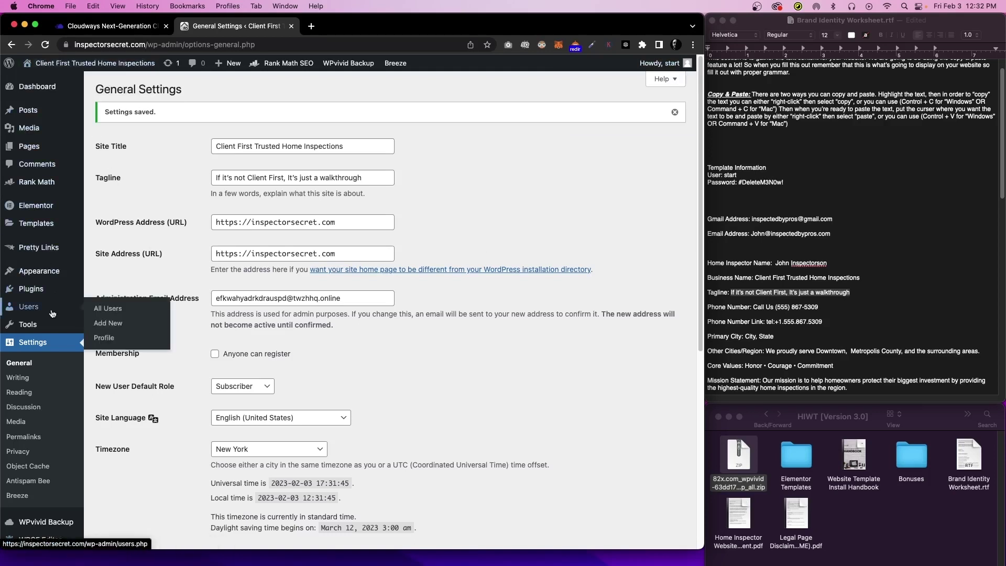
pyautogui.click(110, 327)
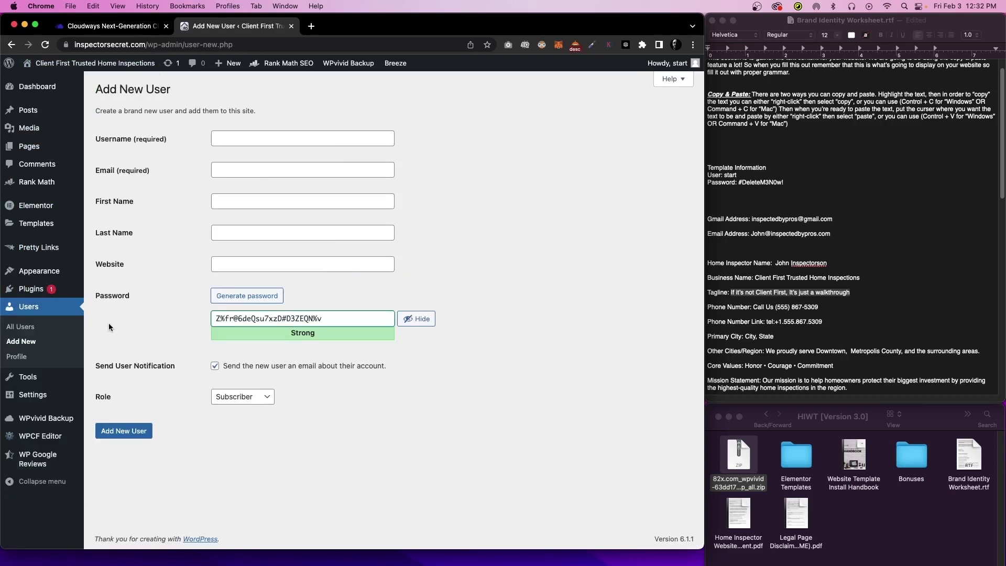
pyautogui.click(243, 397)
pyautogui.click(241, 445)
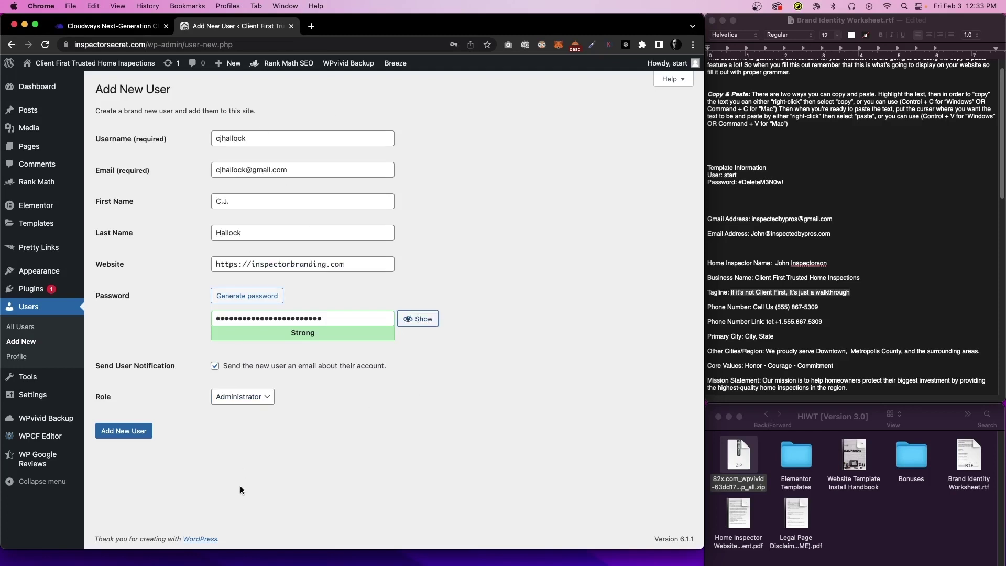
pyautogui.click(138, 435)
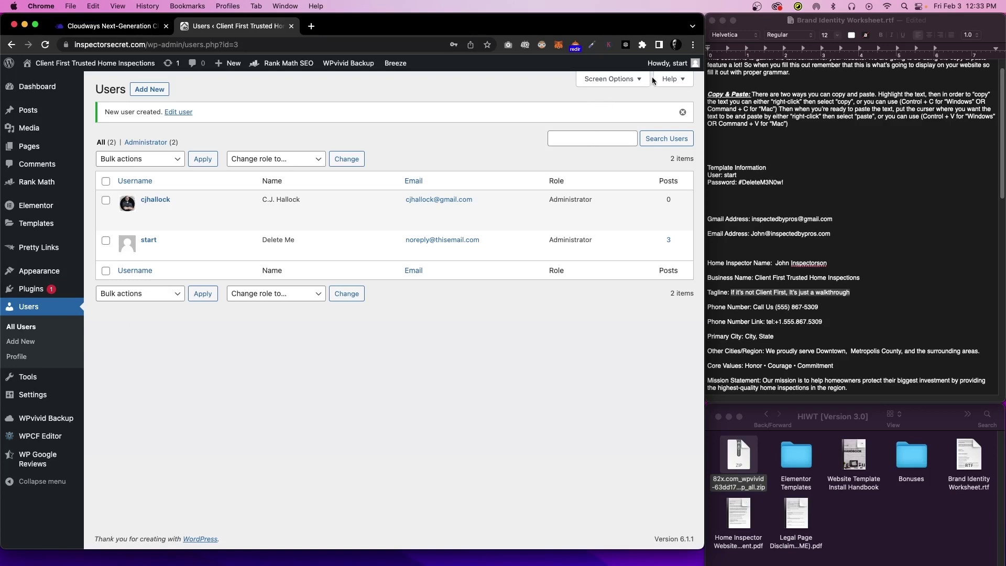
# Log out of the placeholder account and log back in as the new administrator with Remember Me.
pyautogui.moveTo(658, 69)
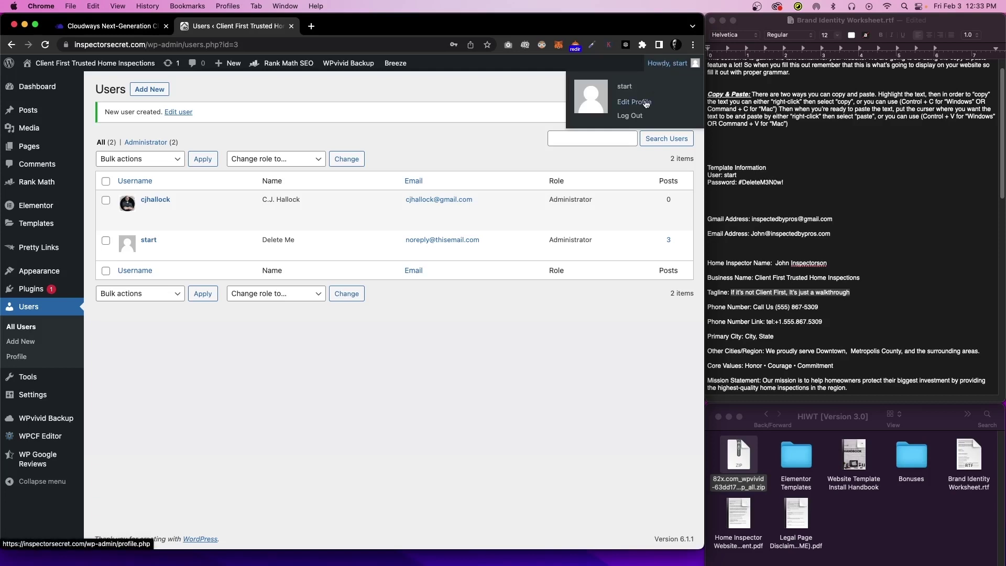
pyautogui.click(635, 116)
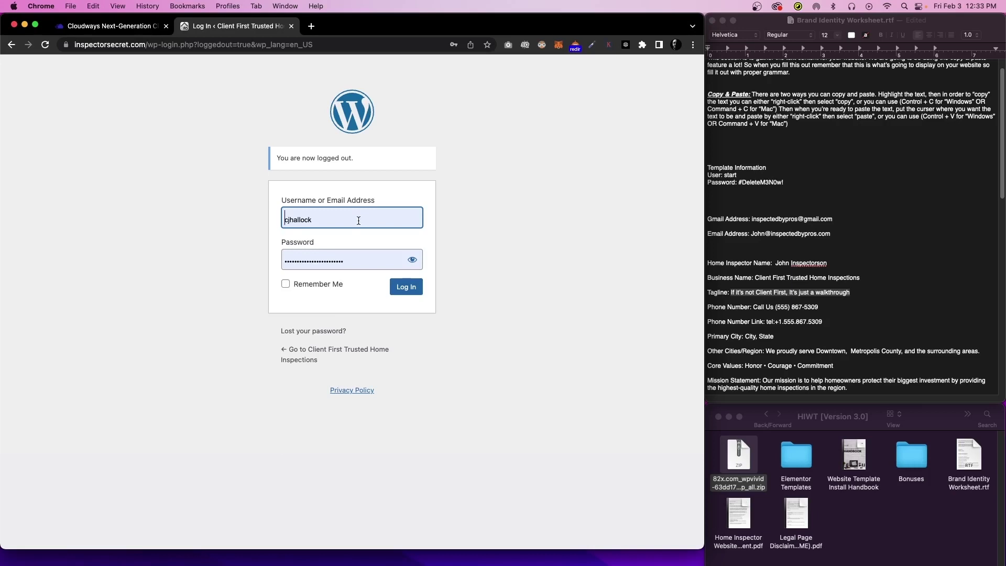
pyautogui.click(286, 284)
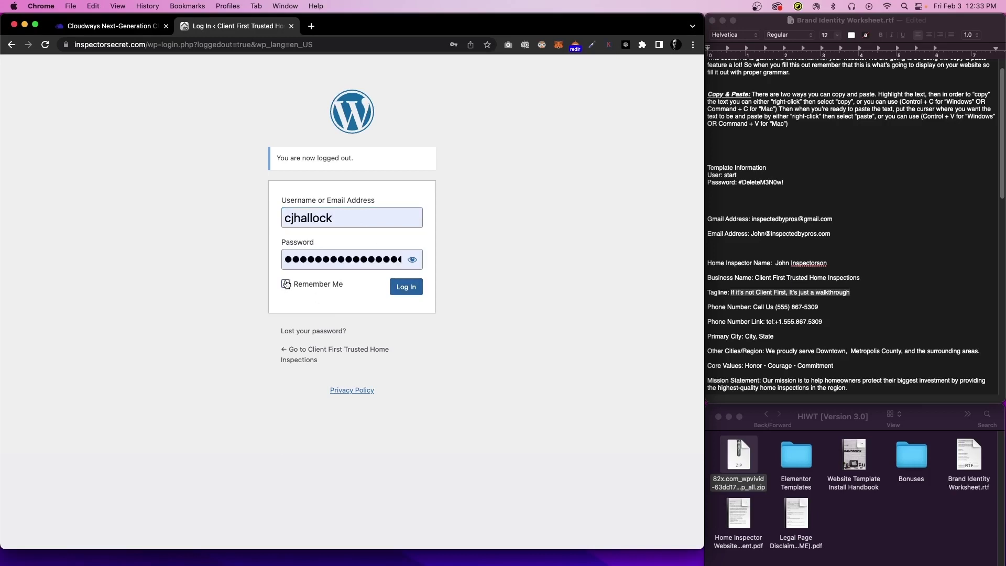
pyautogui.click(405, 287)
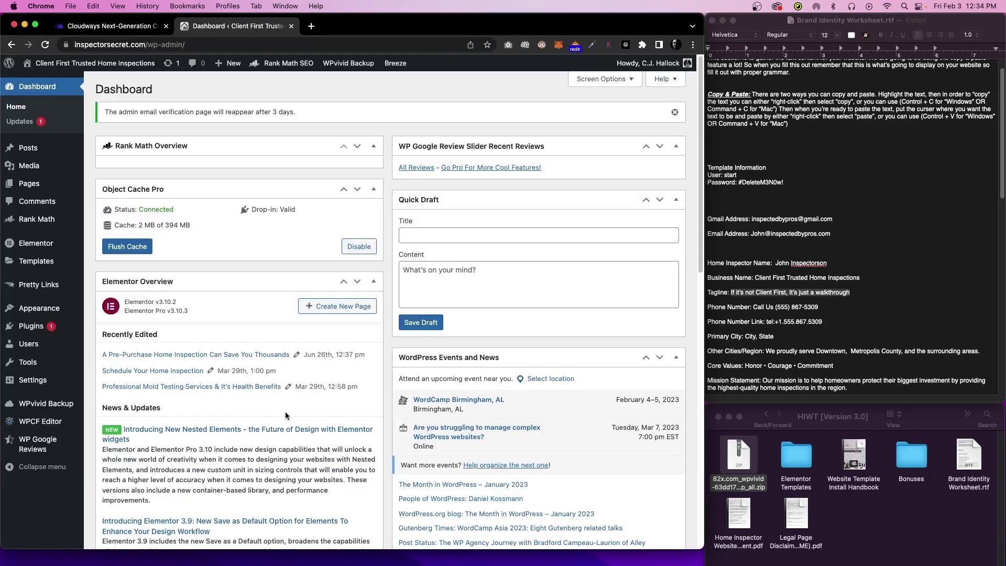
# Delete the placeholder 'start' user, attributing all its content to the new administrator.
pyautogui.moveTo(31, 345)
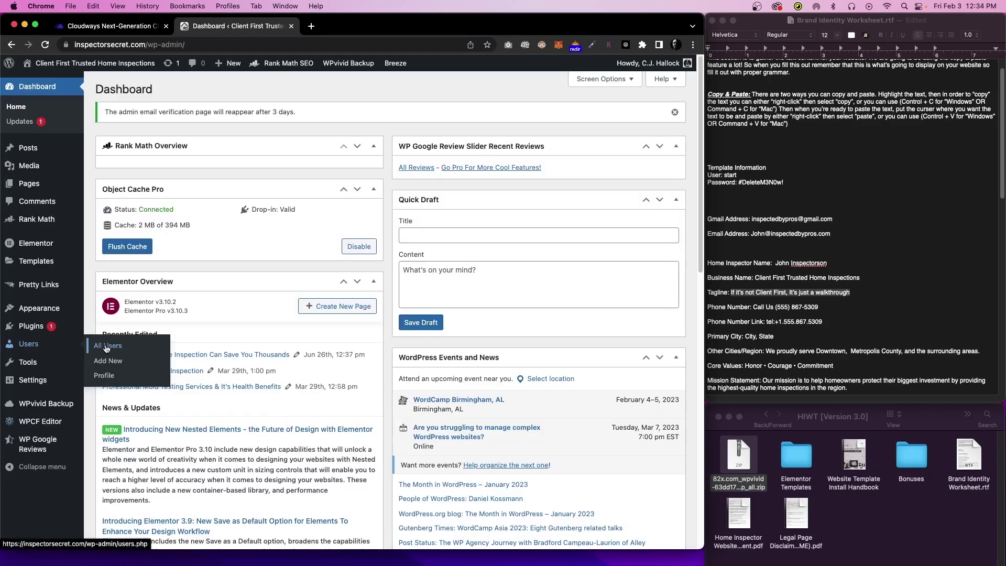
pyautogui.click(106, 347)
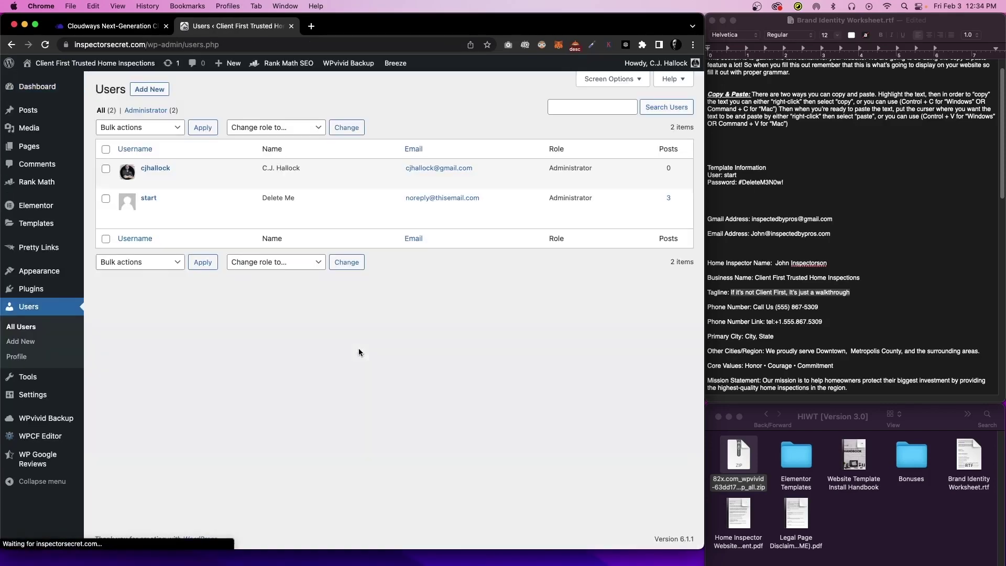
pyautogui.moveTo(192, 204)
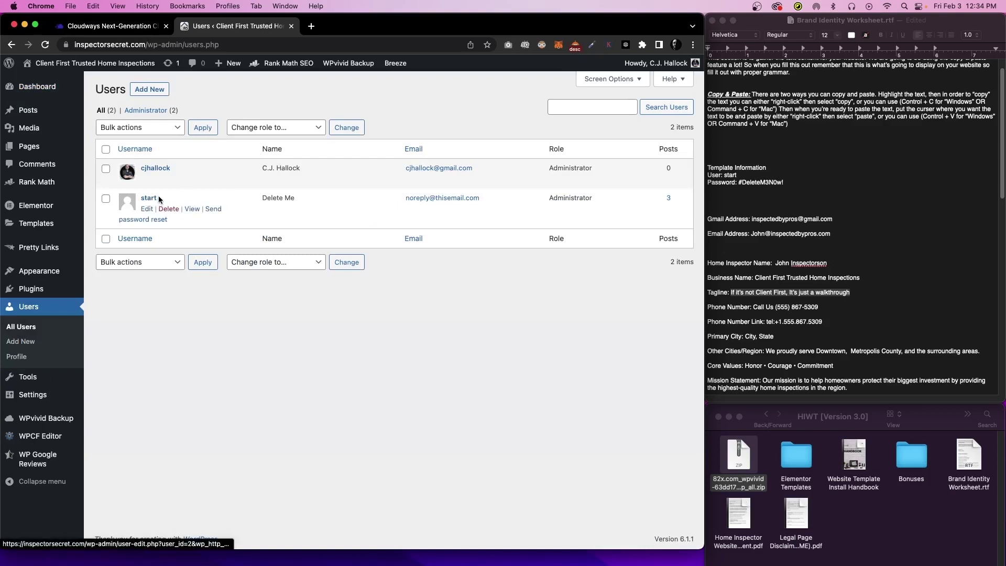
pyautogui.click(169, 209)
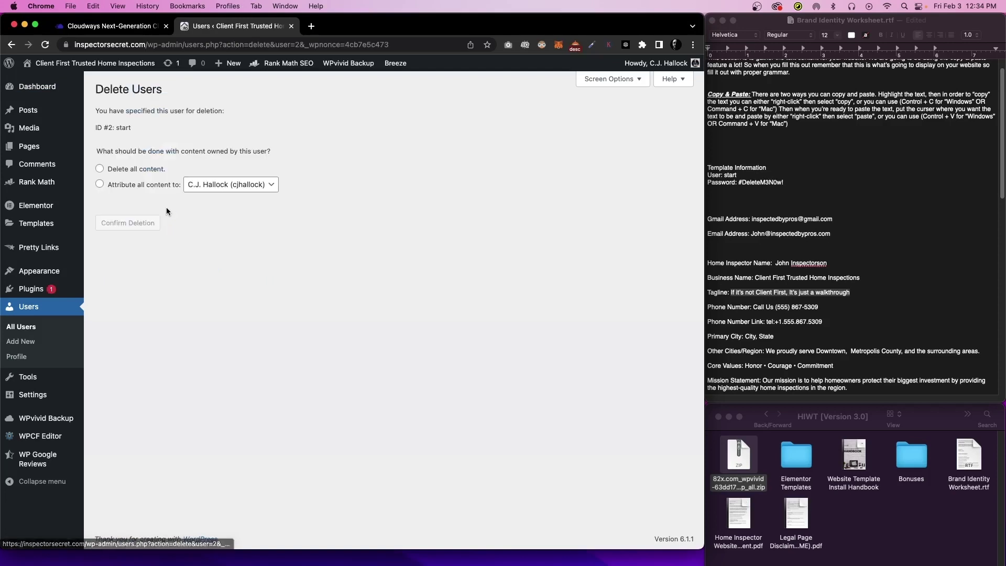
pyautogui.click(100, 187)
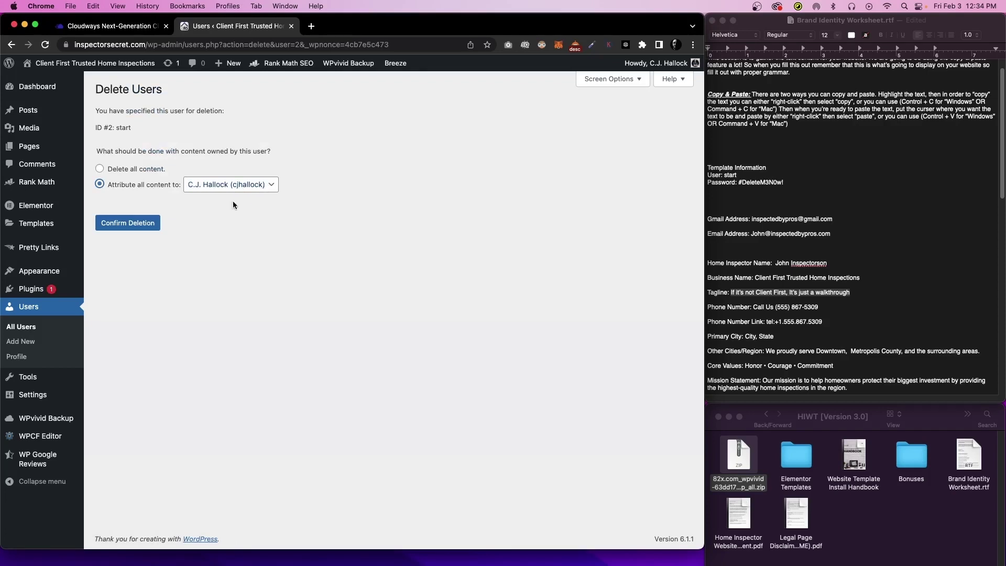
pyautogui.click(142, 224)
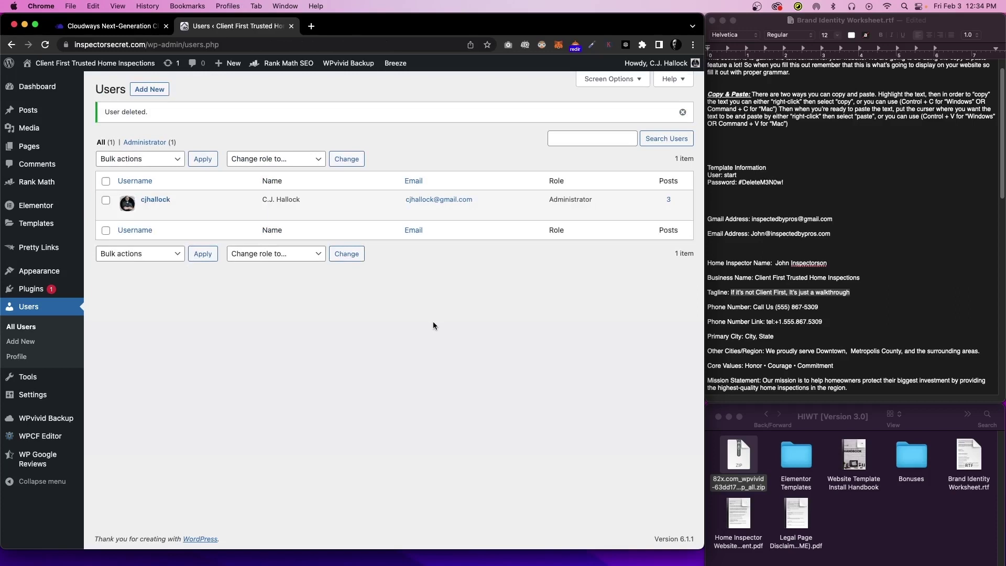
# Save the permalink structure as Post name (/%postname%/).
pyautogui.moveTo(158, 210)
pyautogui.moveTo(54, 397)
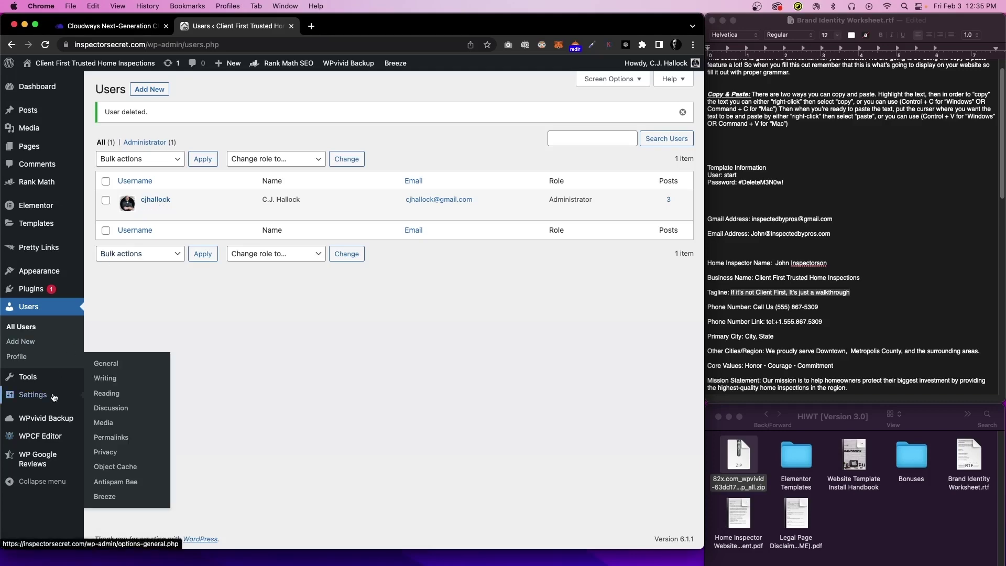
pyautogui.click(111, 440)
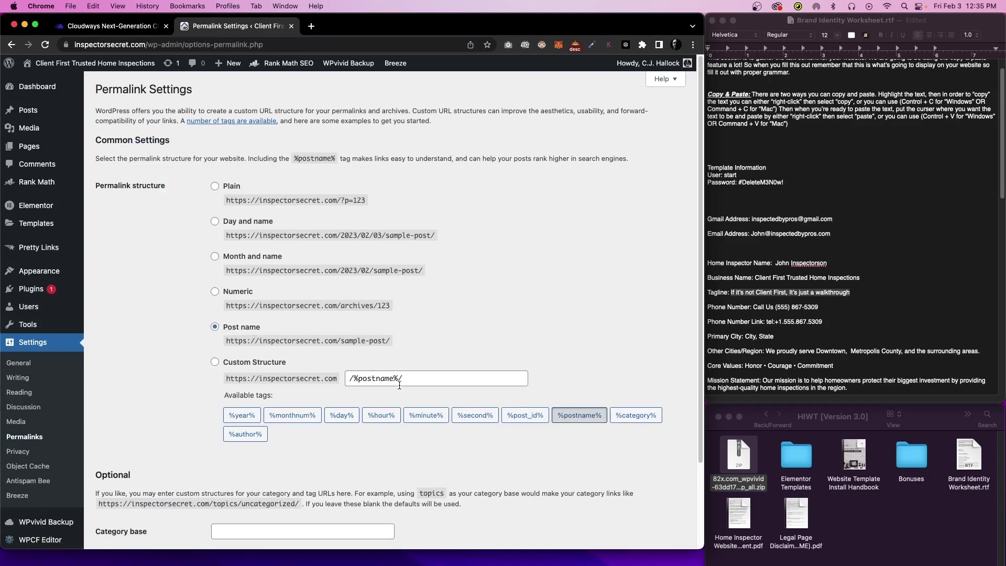
pyautogui.scroll(-2, 146, 404)
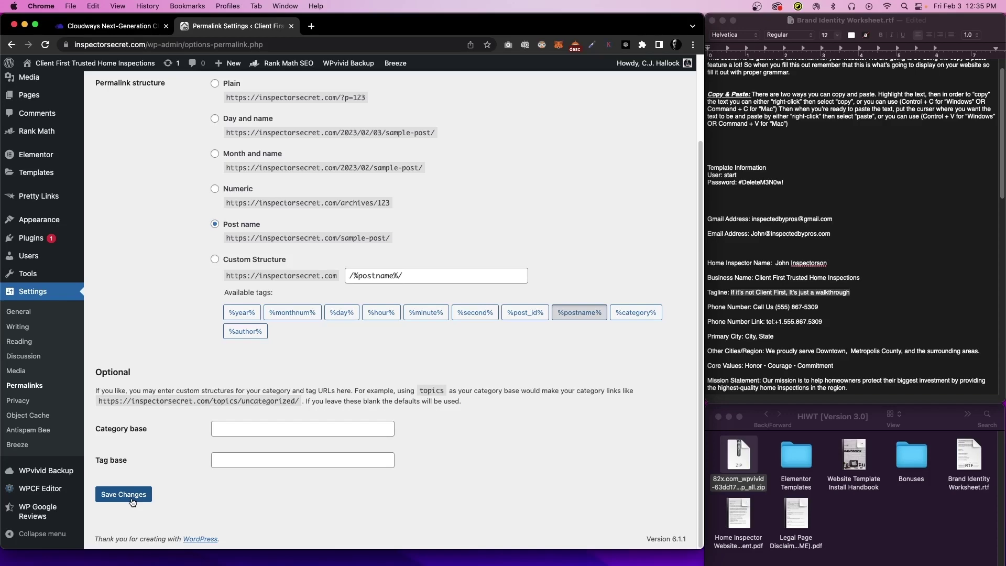
pyautogui.click(132, 503)
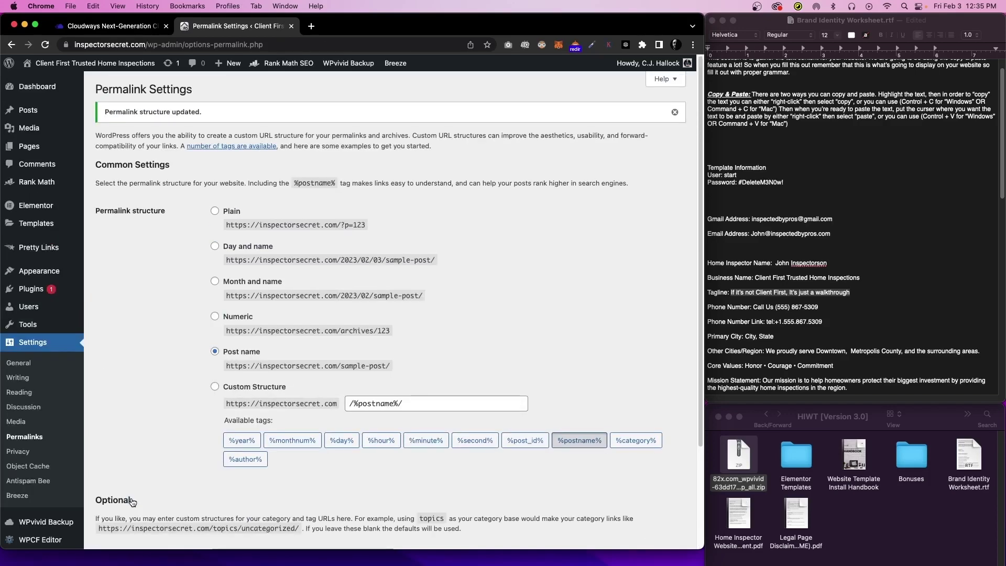
# Open the live site in a new browser tab from the site name link.
pyautogui.moveTo(100, 65)
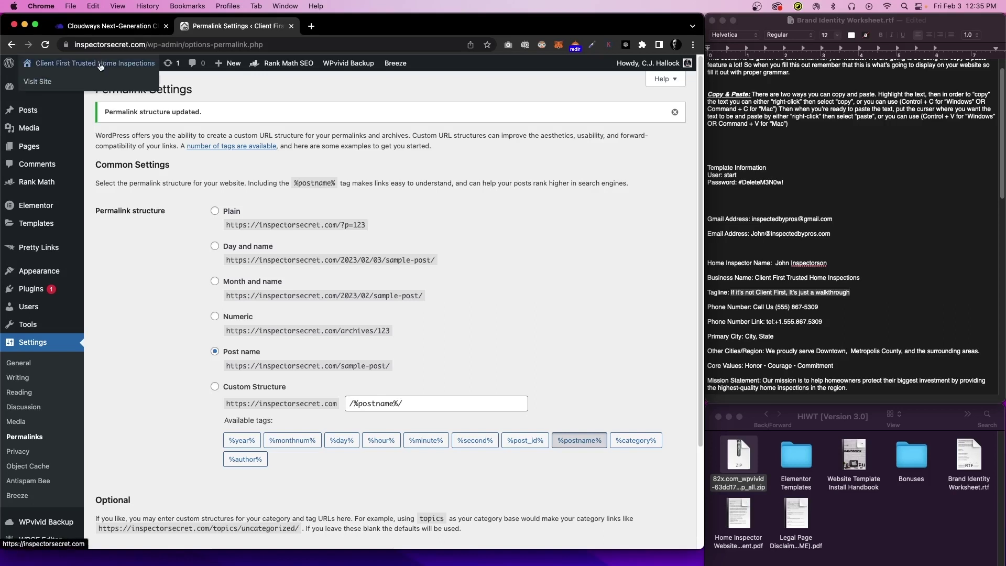
pyautogui.rightClick(37, 83)
pyautogui.click(79, 87)
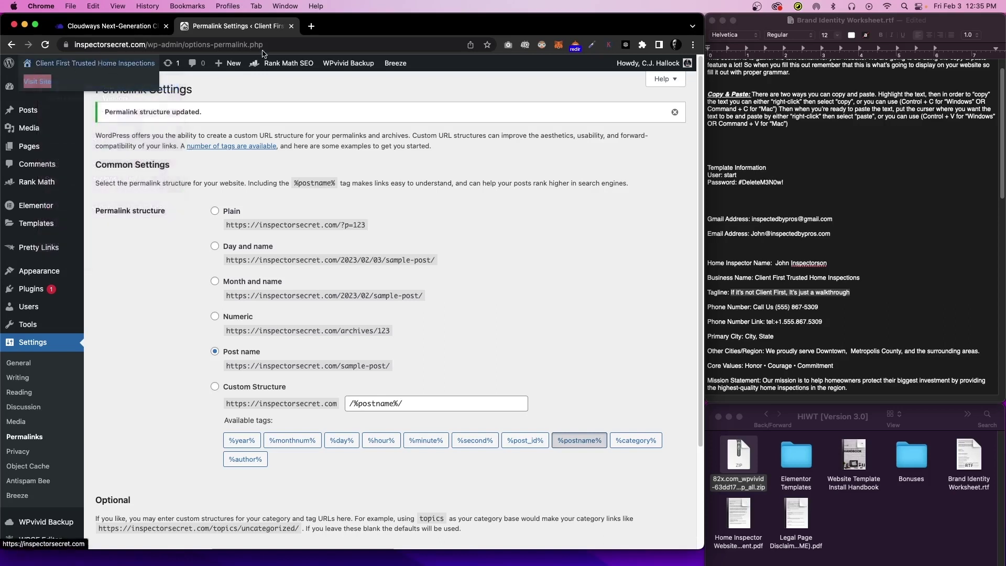
# Review the live 'Professional Home Inspection Services' homepage, then return to Permalink Settings.
pyautogui.click(361, 27)
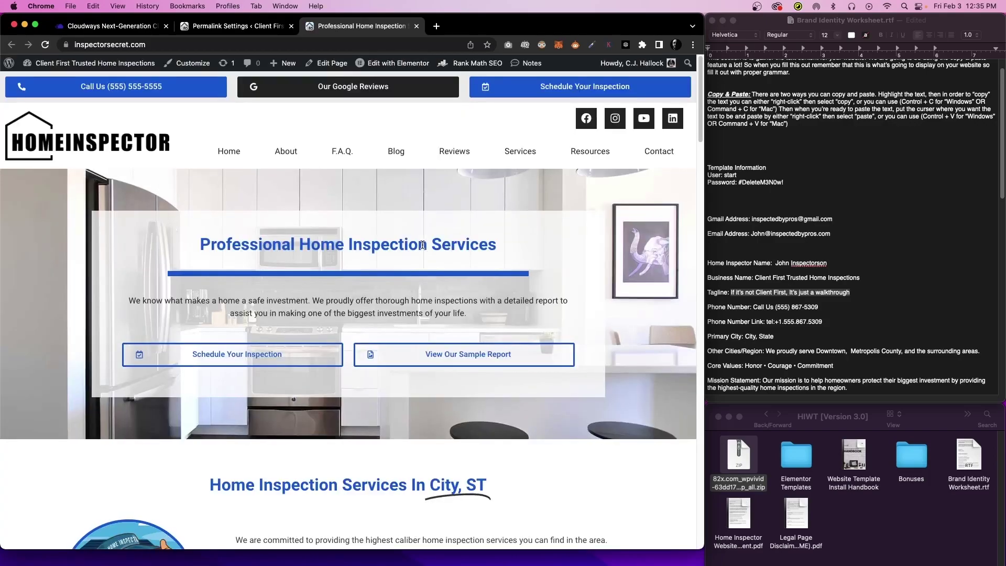
pyautogui.scroll(-15, 422, 245)
pyautogui.scroll(8, 423, 247)
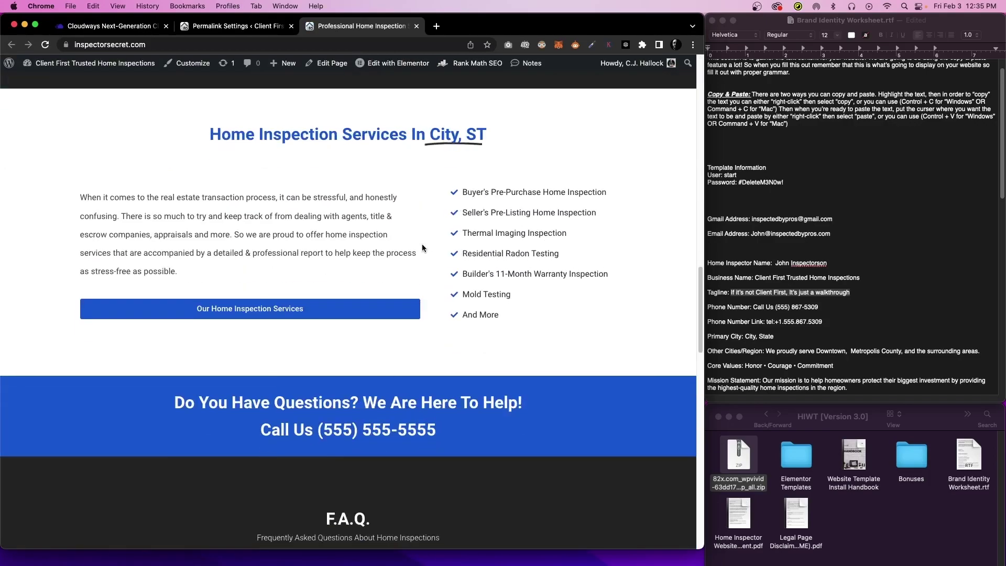
pyautogui.scroll(-5, 423, 245)
pyautogui.hotkey('ctrl', 'shift', 'Tab')
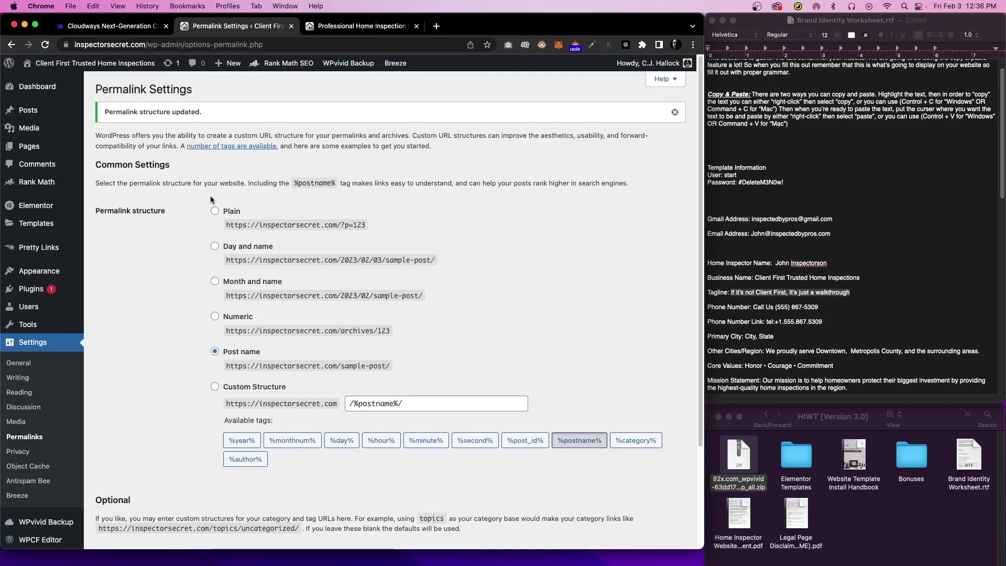
# Open Pretty Links and scroll through its nine short links, including /home, /fb-review and /yt.
pyautogui.click(35, 252)
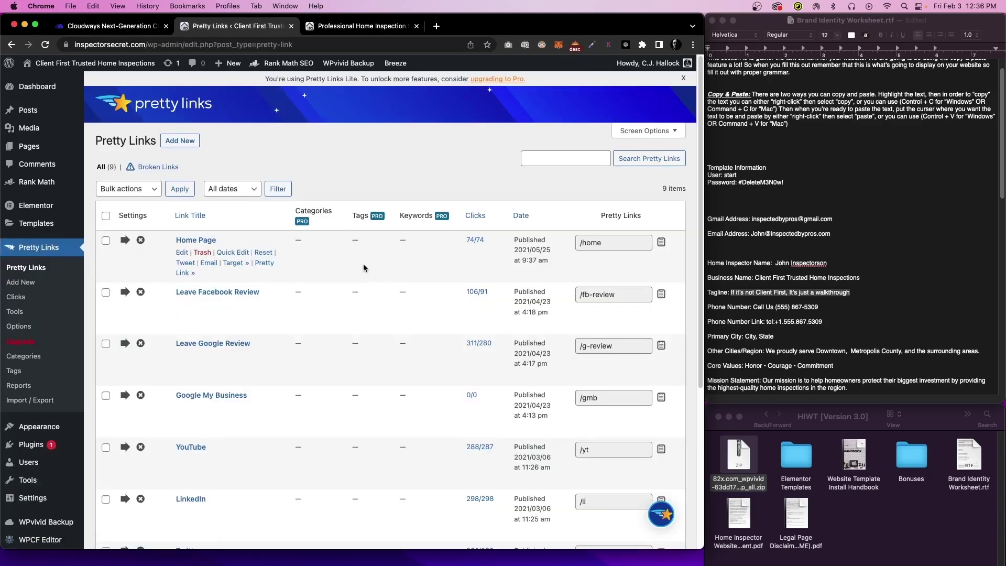
pyautogui.scroll(-3, 366, 267)
pyautogui.scroll(-3, 367, 266)
pyautogui.scroll(5, 367, 266)
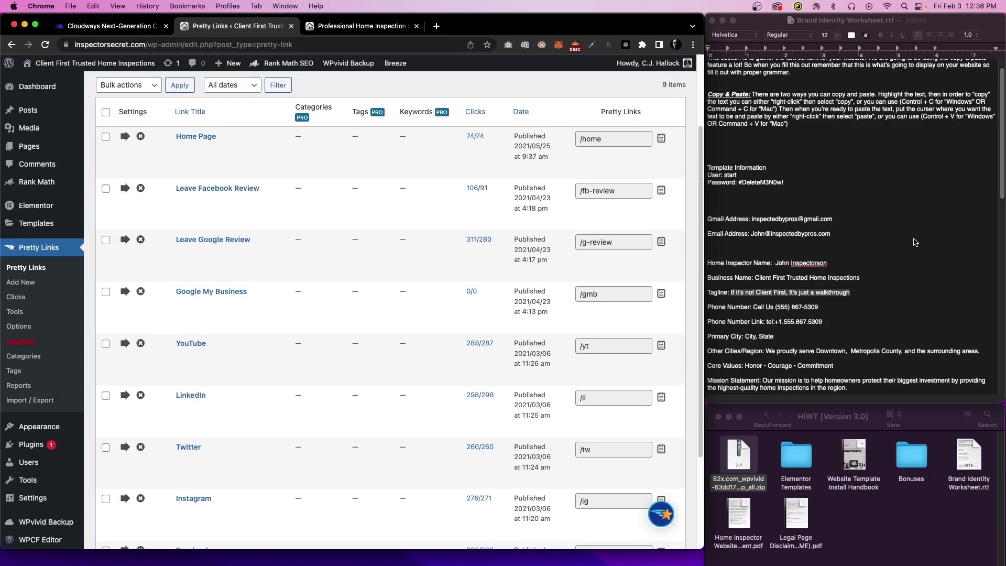
pyautogui.scroll(-4, 846, 251)
pyautogui.scroll(-10, 846, 252)
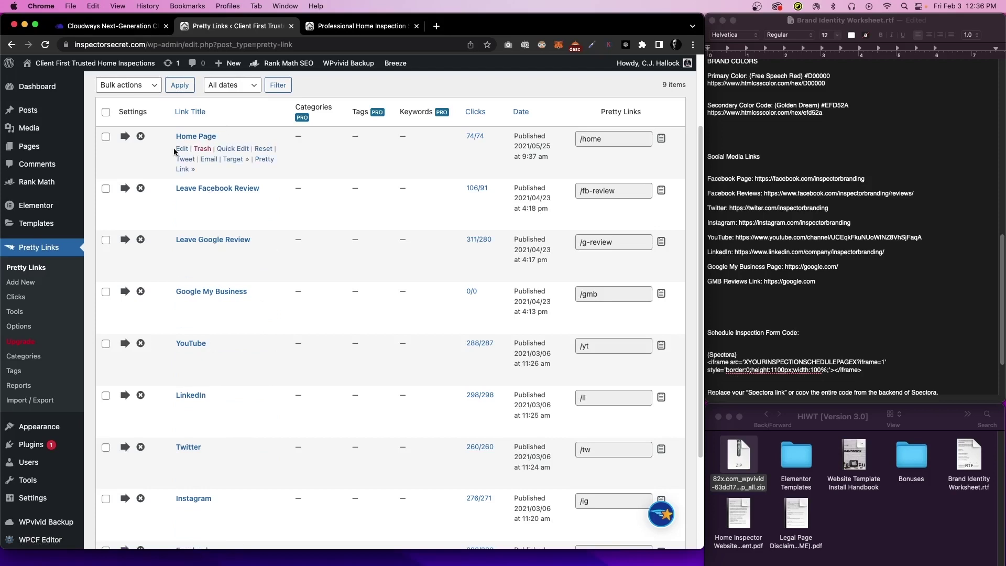
pyautogui.click(178, 149)
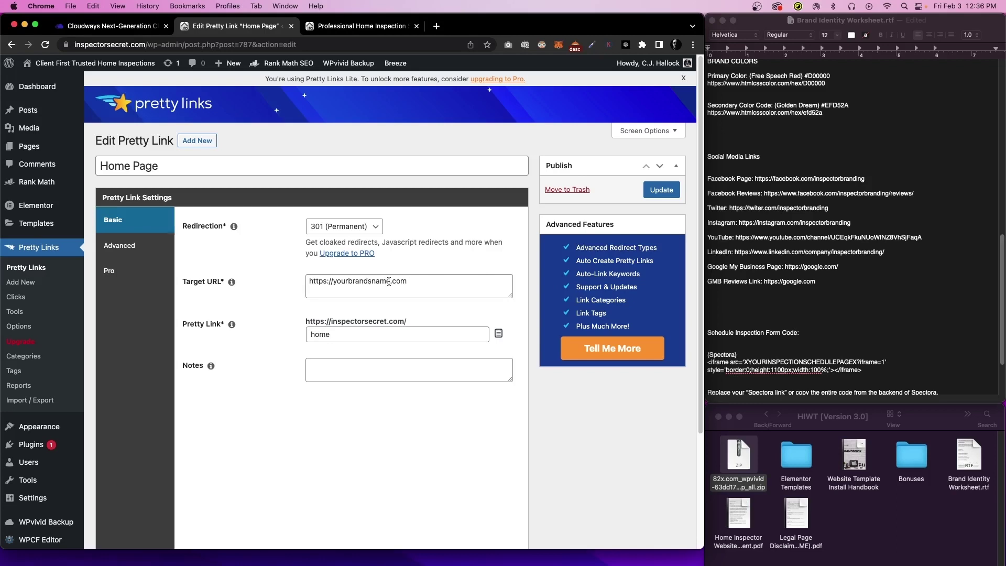
pyautogui.moveTo(390, 282); pyautogui.dragTo(333, 281)
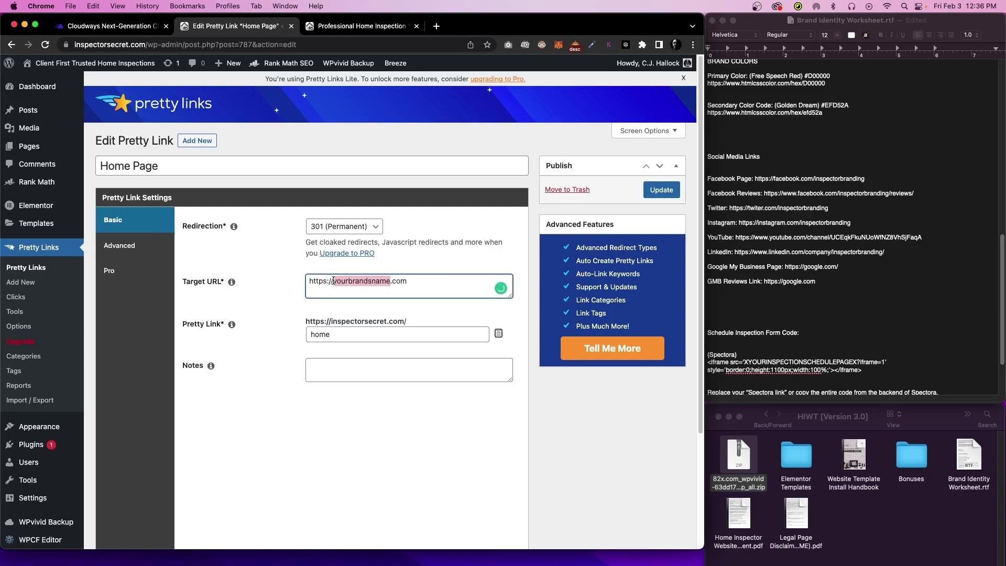
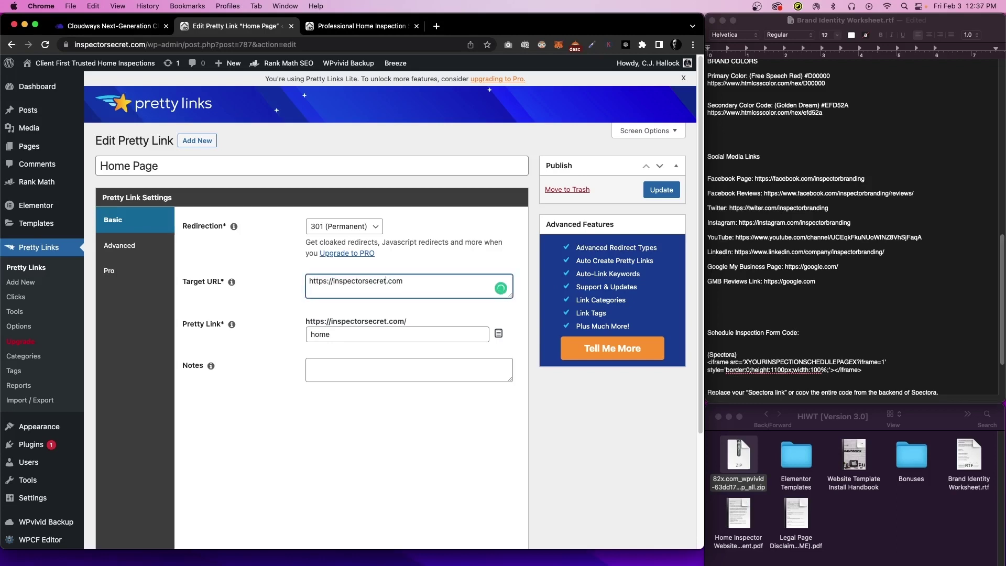
pyautogui.click(661, 190)
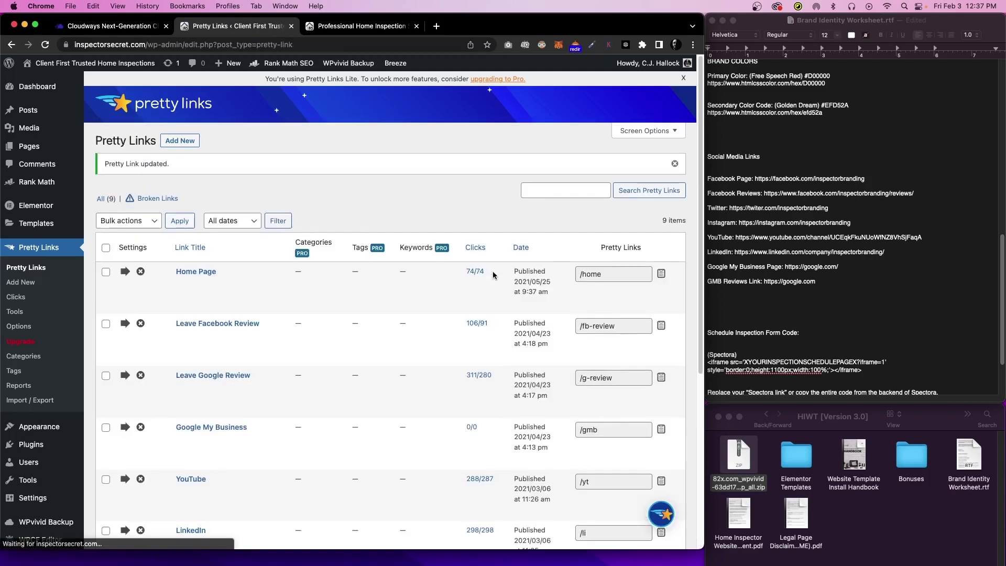
# Open the Leave Facebook Review link for editing, then go back to the Dashboard.
pyautogui.moveTo(494, 276)
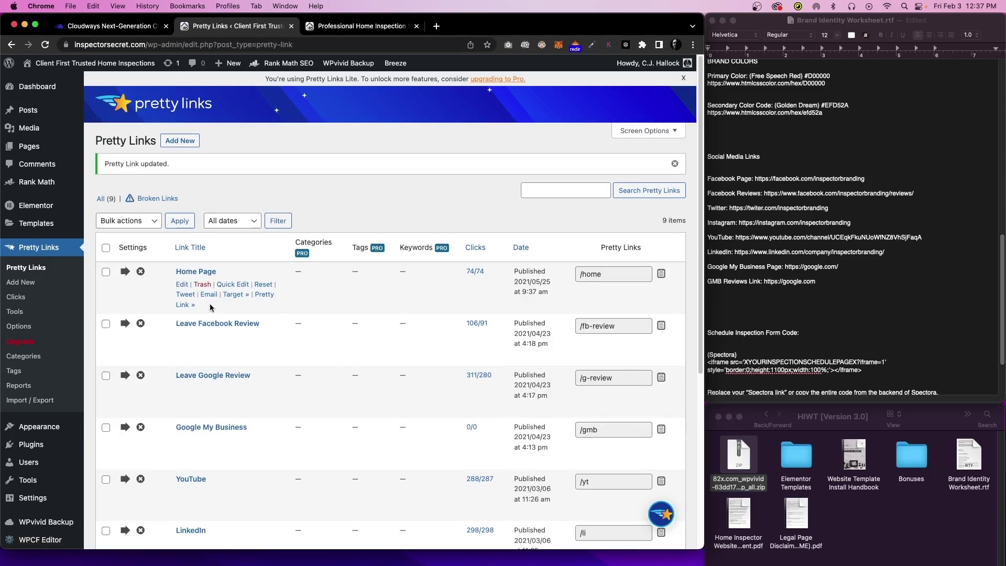
pyautogui.click(183, 336)
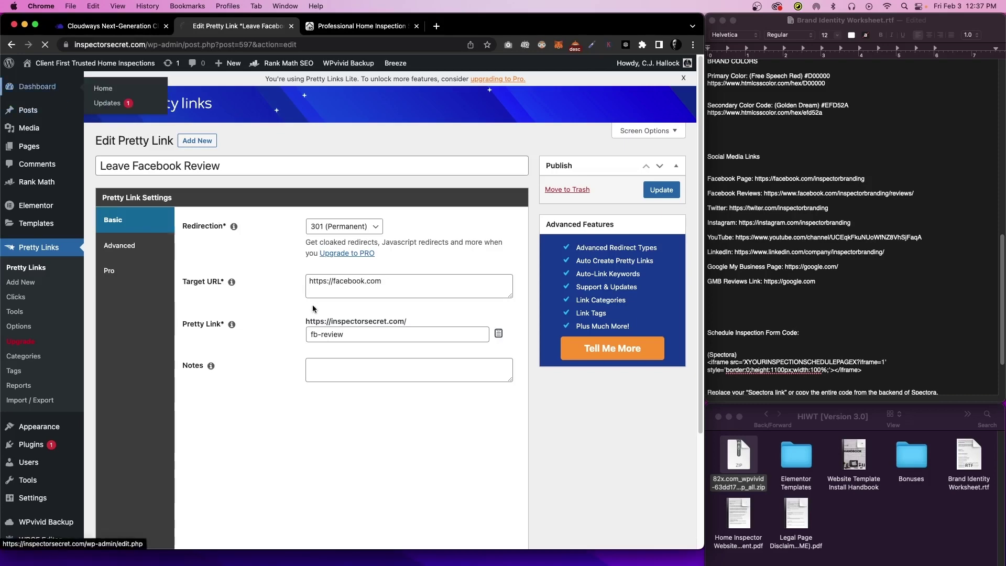
pyautogui.click(36, 87)
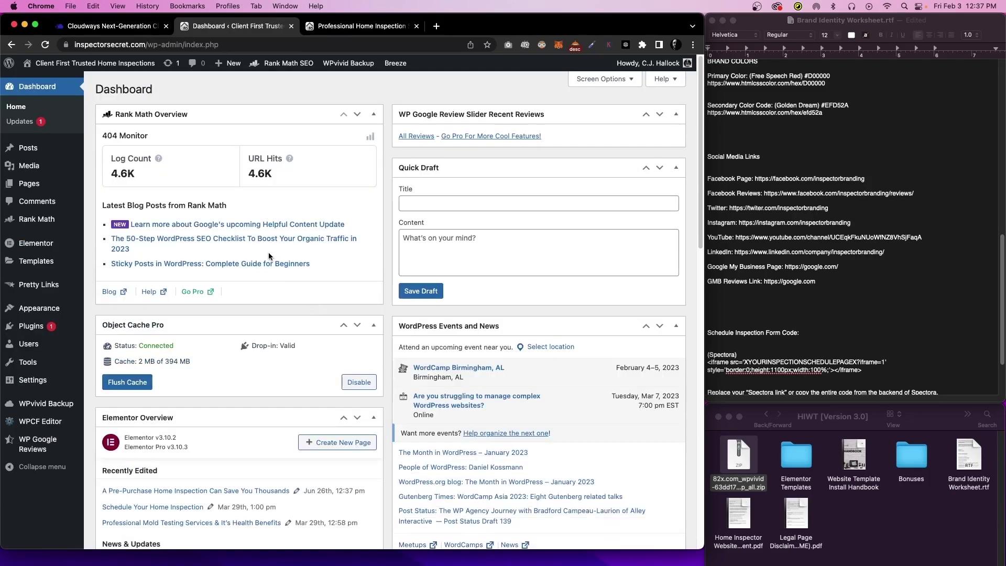
# Open the Customizer's Site Identity panel and bring up the TRUSTEDHIS folder of logo and icon files.
pyautogui.moveTo(57, 308)
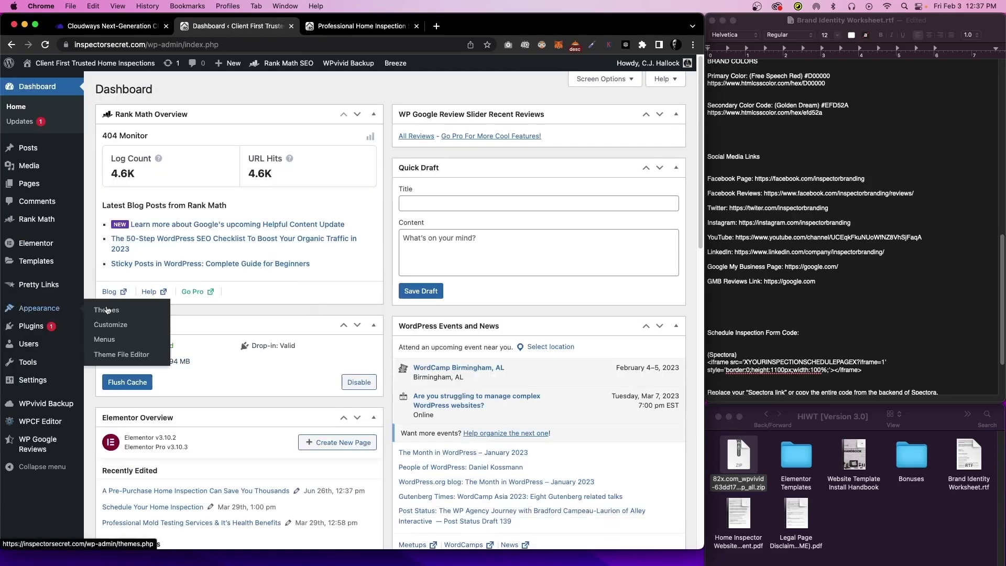
pyautogui.click(110, 325)
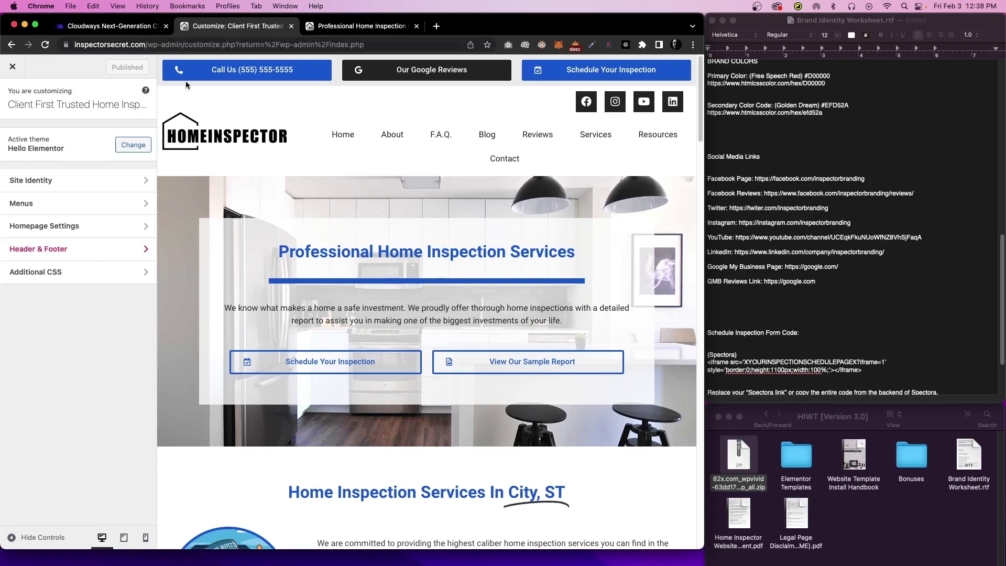
pyautogui.click(80, 181)
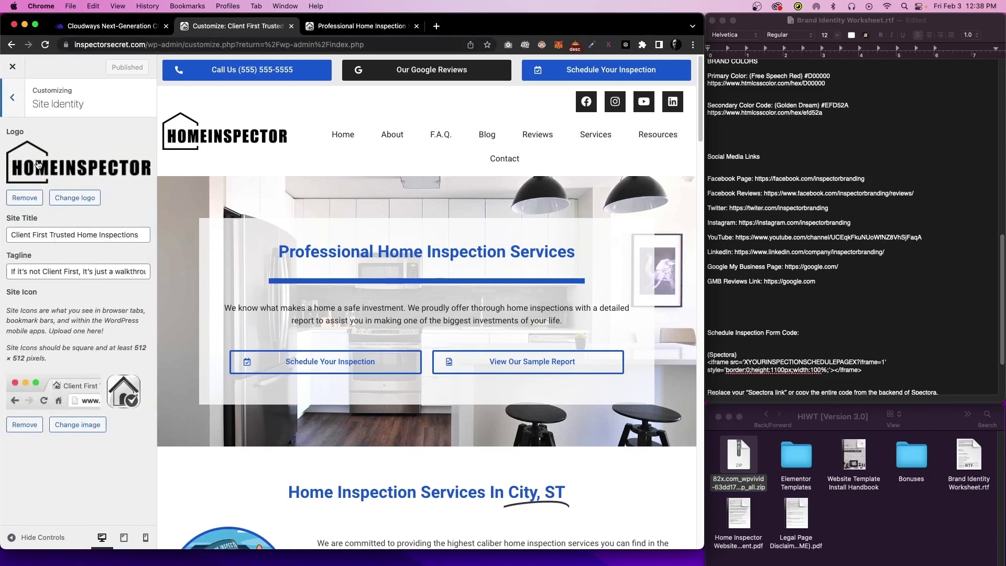
pyautogui.click(794, 425)
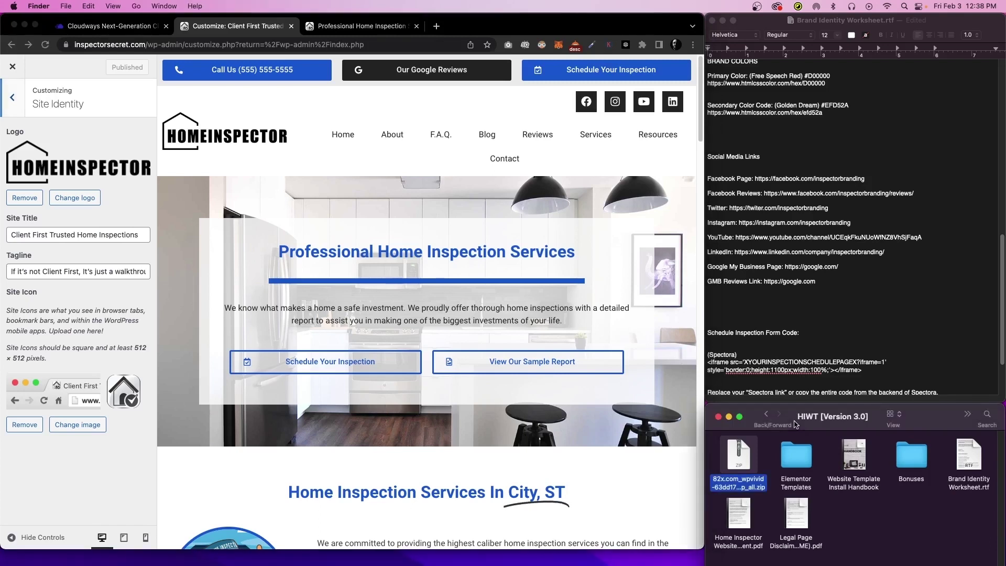
pyautogui.click(765, 416)
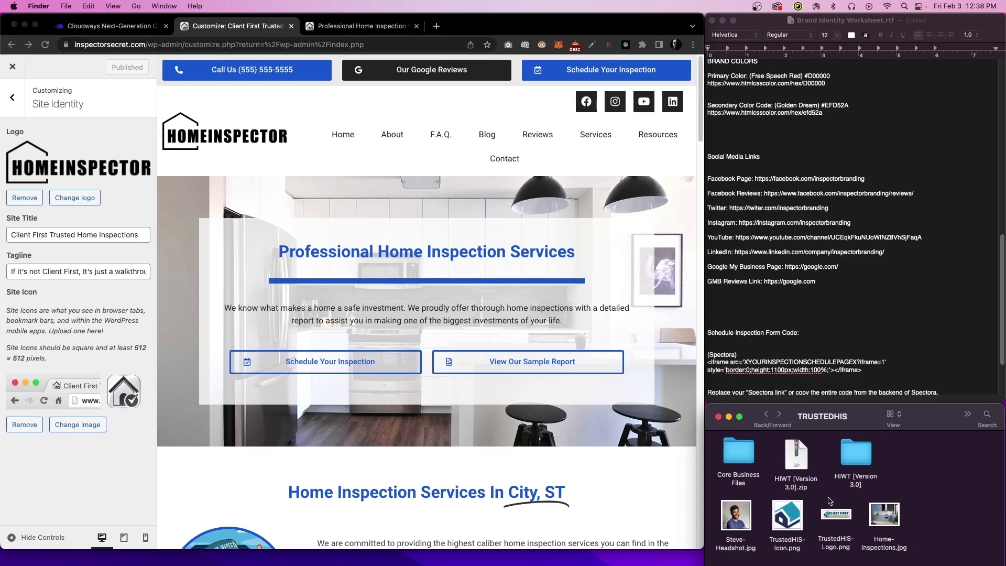
pyautogui.click(82, 203)
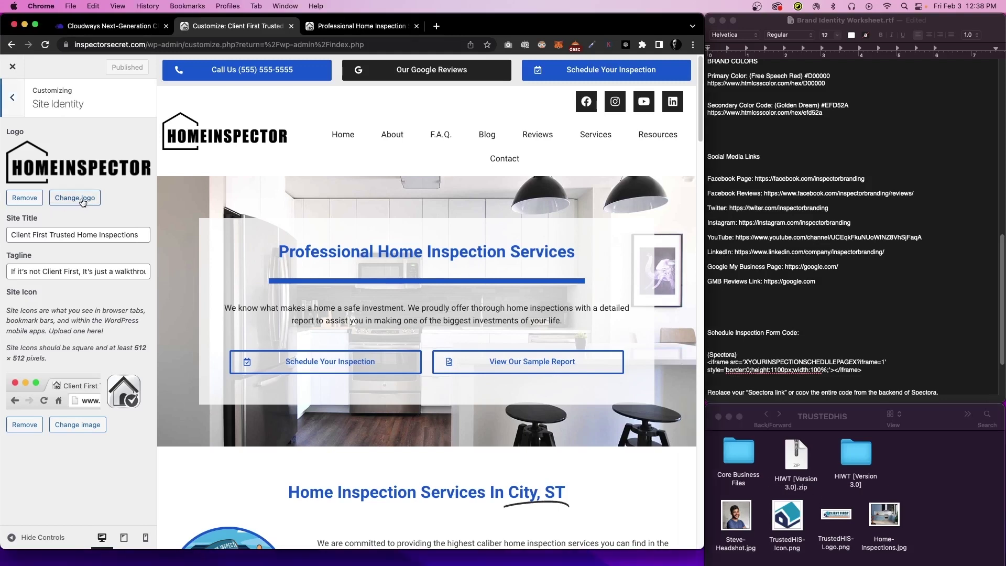
# Upload TrustedHIS-Logo.png as the site logo with Client First alt text, then crop and apply it.
pyautogui.click(82, 203)
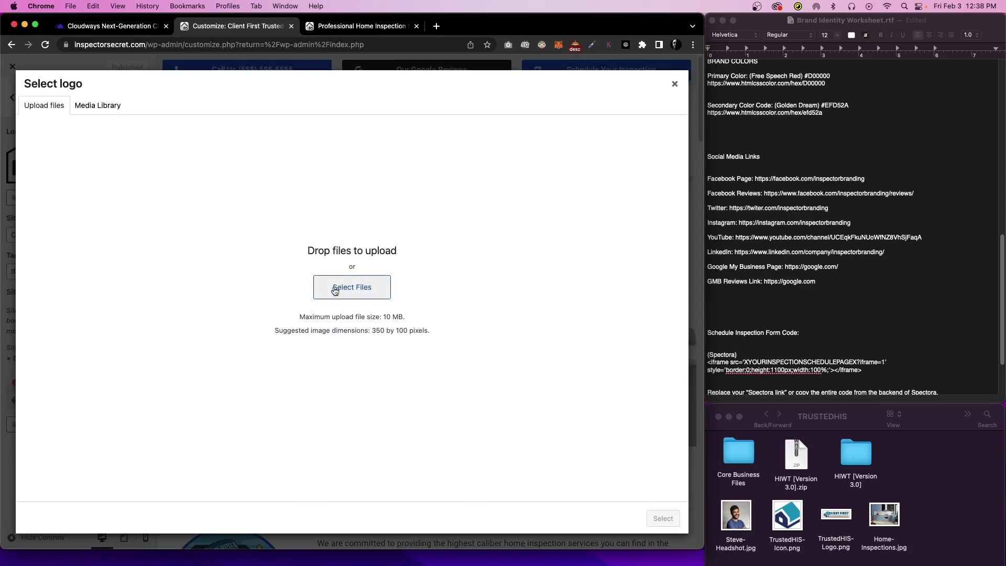
pyautogui.moveTo(836, 517); pyautogui.dragTo(433, 242)
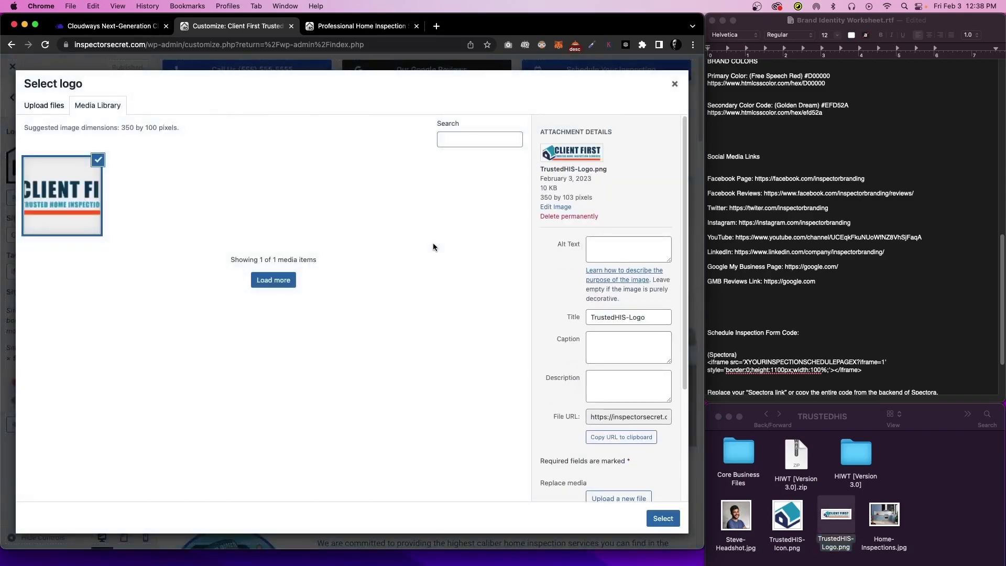
pyautogui.click(610, 249)
pyautogui.write('Client First Trus')
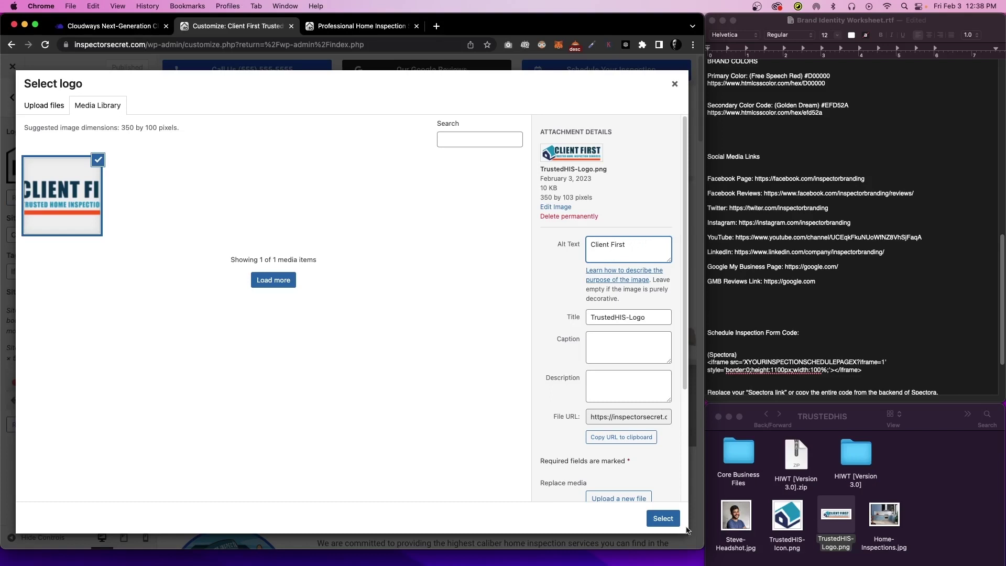
pyautogui.click(661, 520)
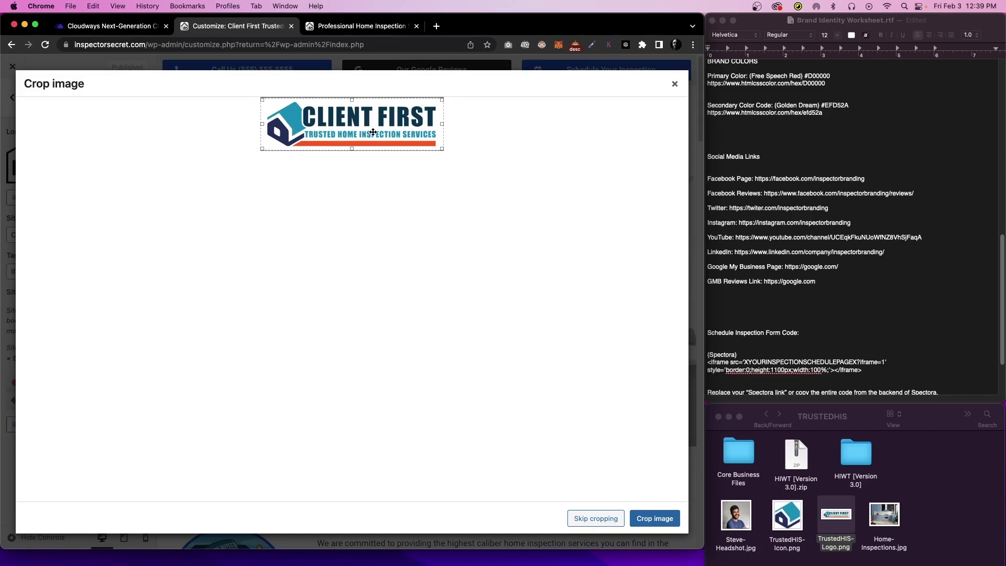
pyautogui.click(656, 518)
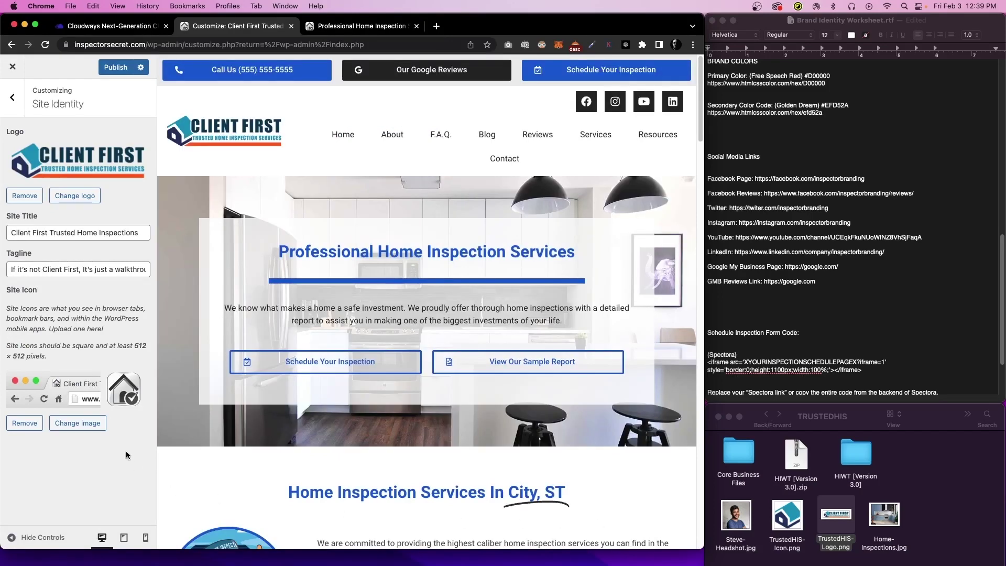
# Set TrustedHIS-Icon.png as the Site Icon with 'Client first Icon' alt text and publish Site Identity.
pyautogui.click(81, 426)
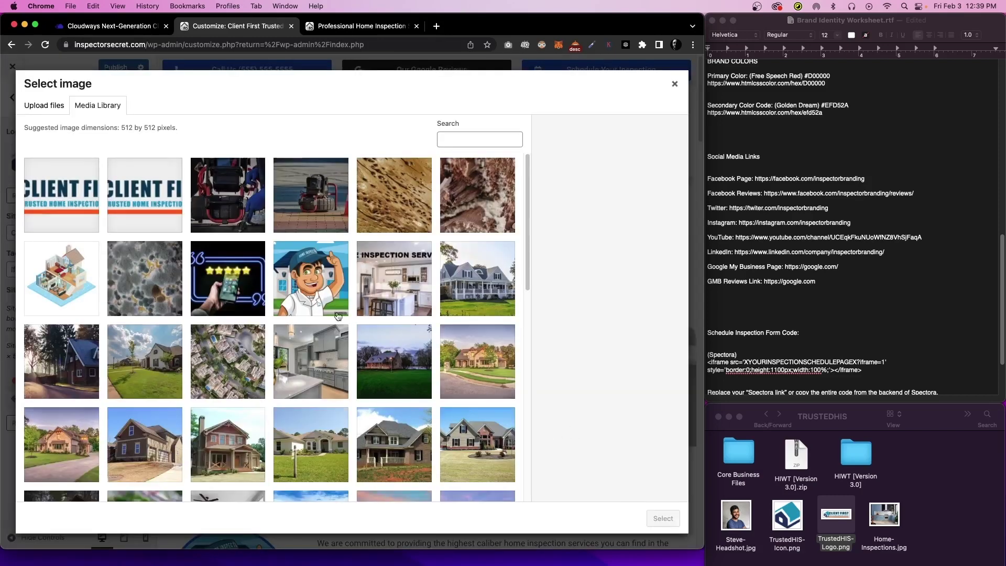
pyautogui.click(42, 105)
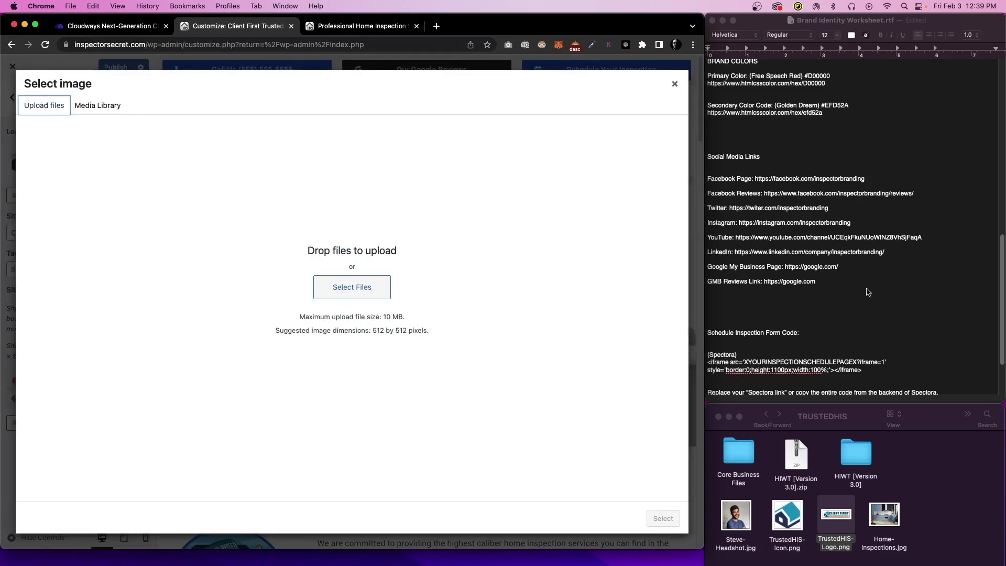
pyautogui.moveTo(787, 517); pyautogui.dragTo(400, 287)
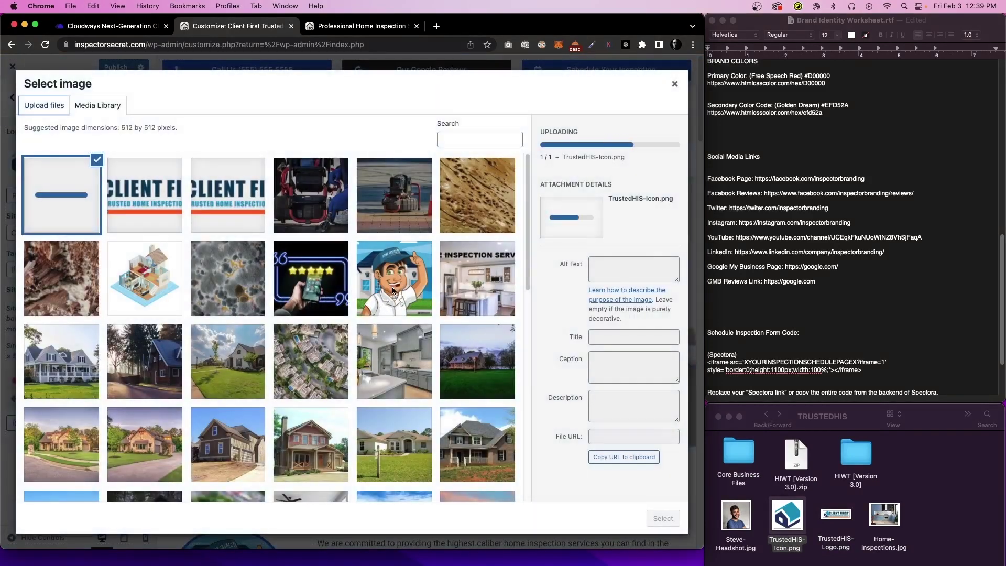
pyautogui.click(597, 291)
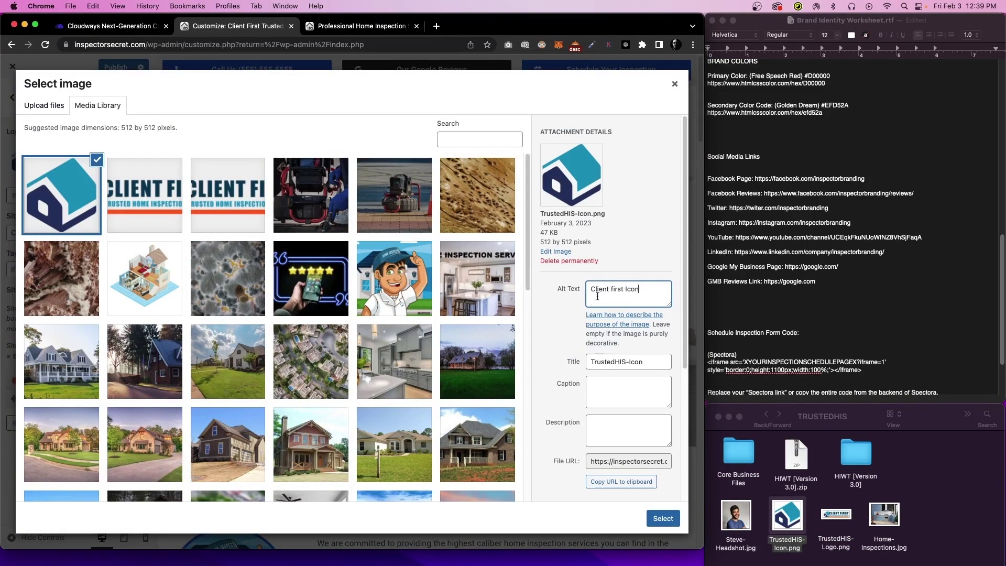
pyautogui.click(663, 518)
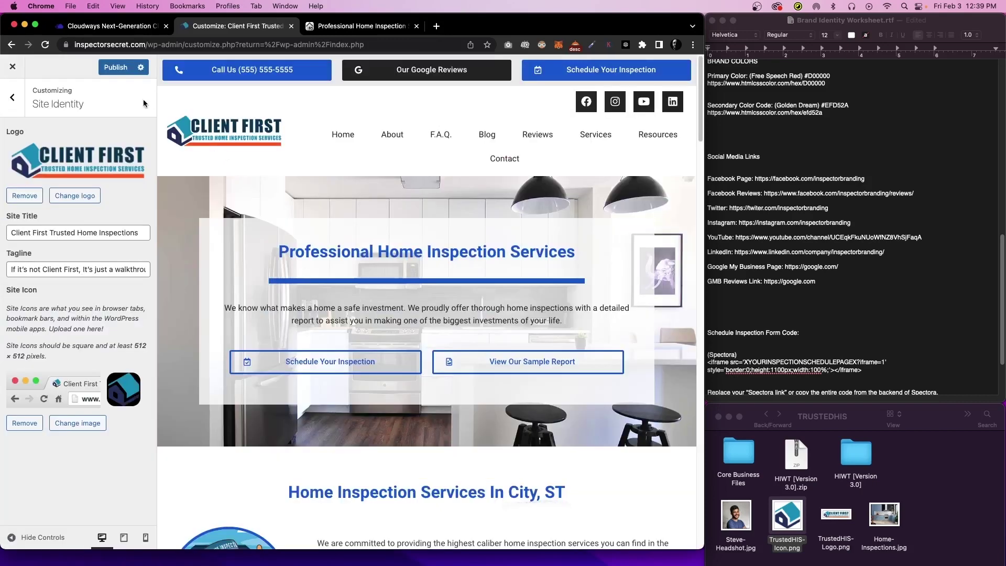
pyautogui.click(115, 68)
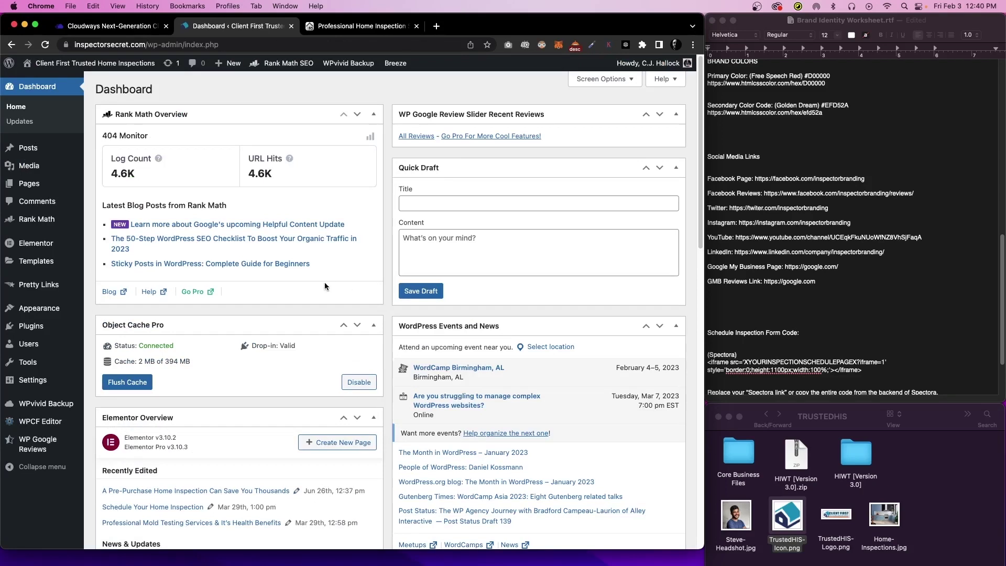
# Open the Entire Site Header template from Theme Builder in the Elementor editor.
pyautogui.moveTo(42, 264)
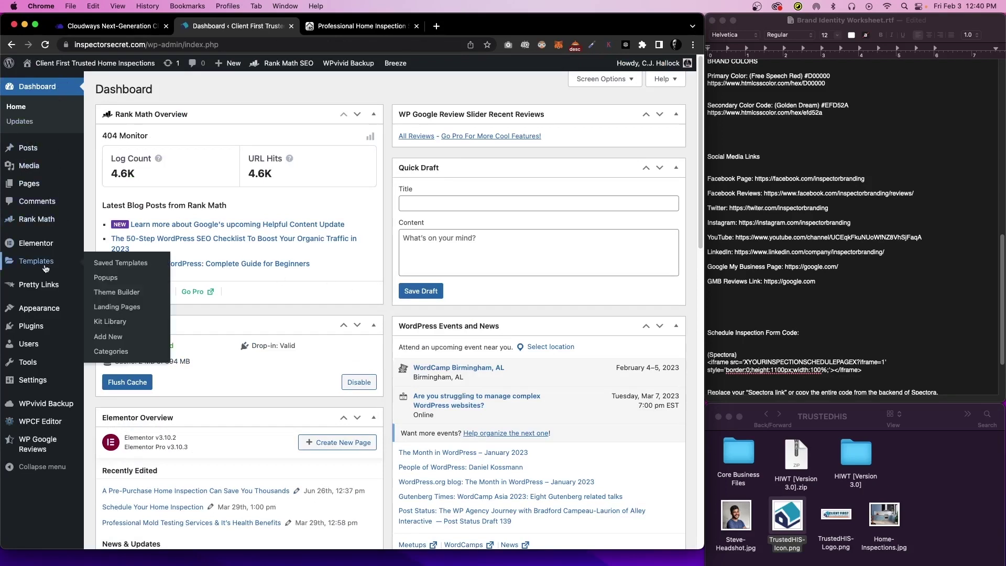
pyautogui.click(118, 296)
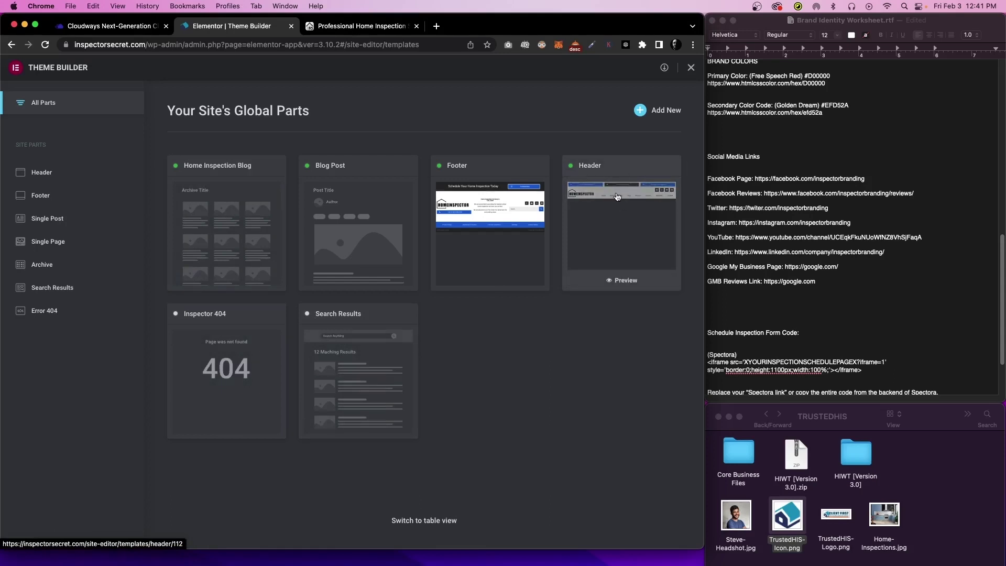
pyautogui.click(599, 197)
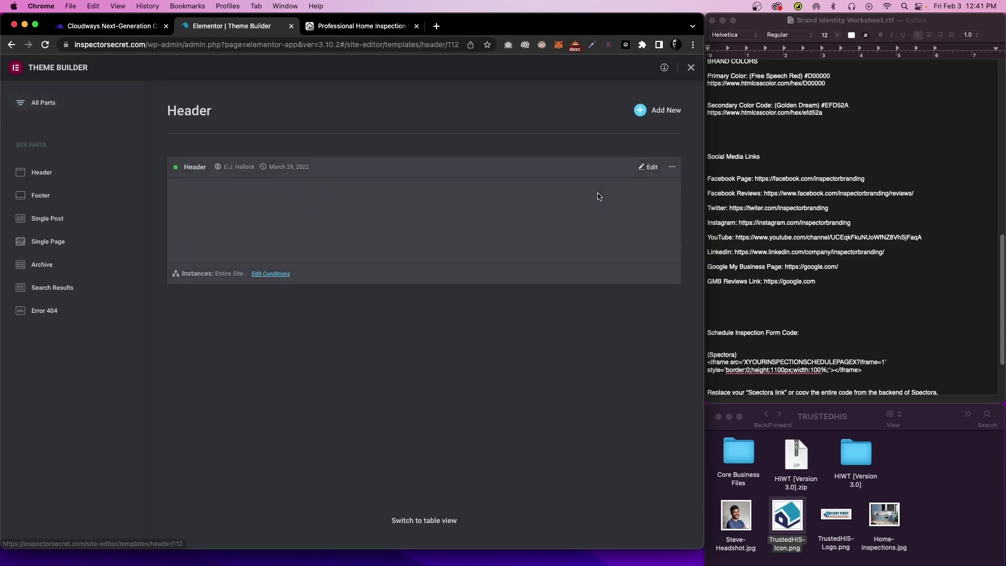
pyautogui.click(650, 168)
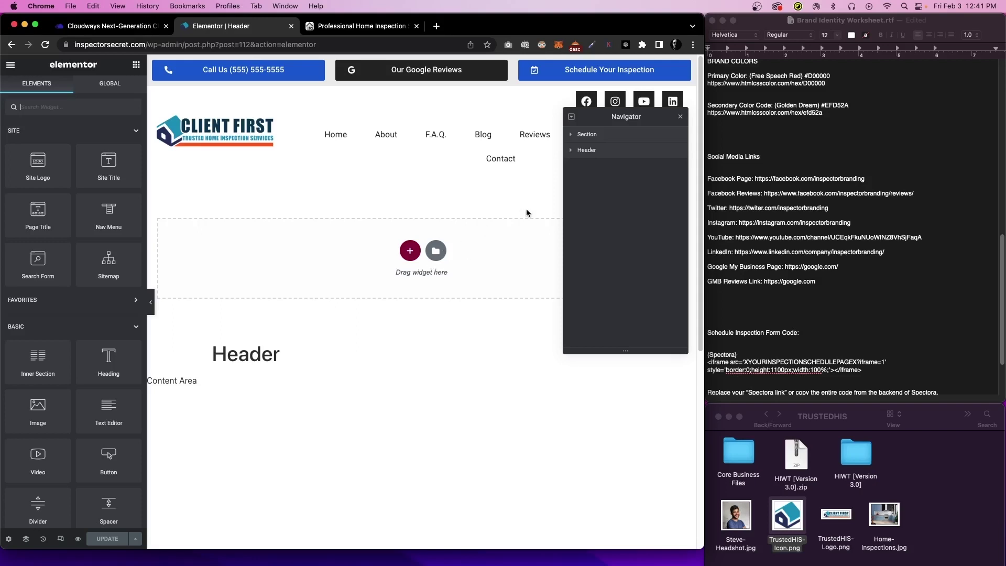
# Set the global Primary colour to the logo's navy #233363 using the eyedropper.
pyautogui.click(680, 116)
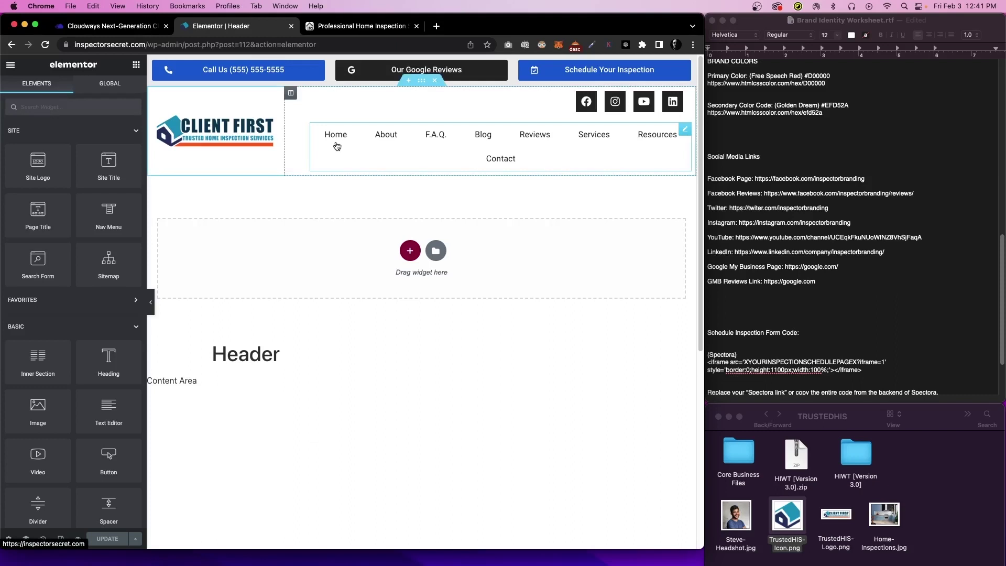
pyautogui.click(11, 65)
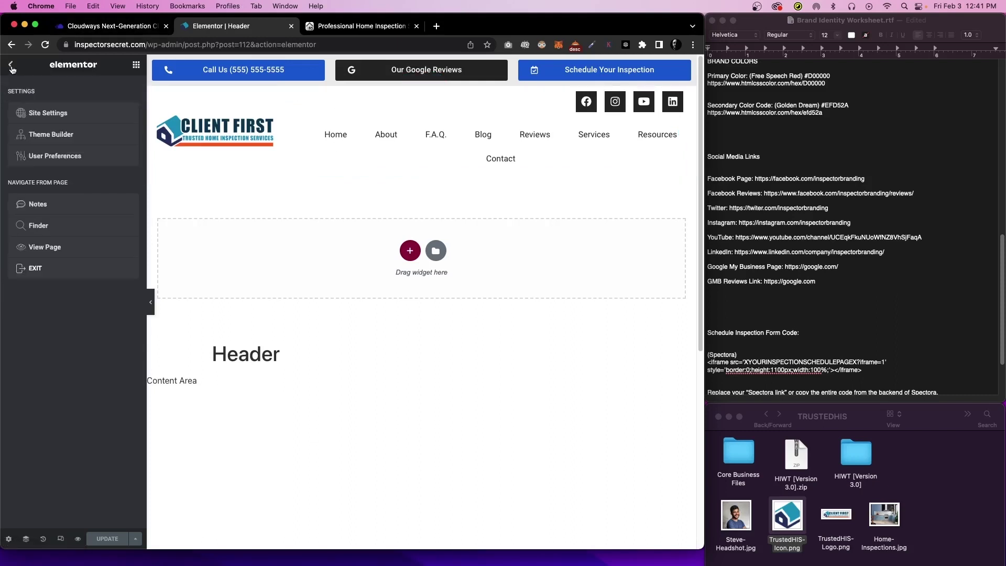
pyautogui.click(46, 113)
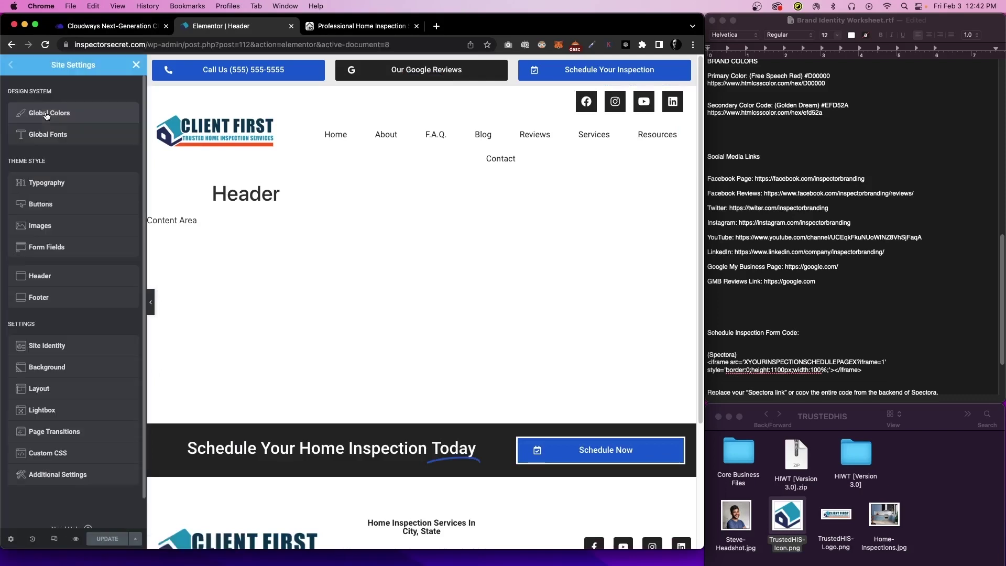
pyautogui.click(45, 114)
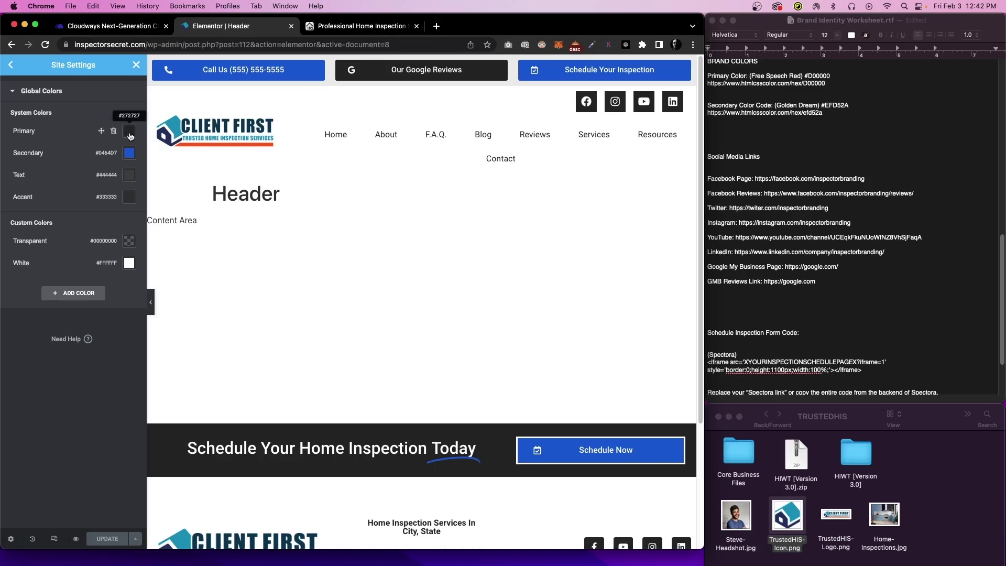
pyautogui.click(130, 134)
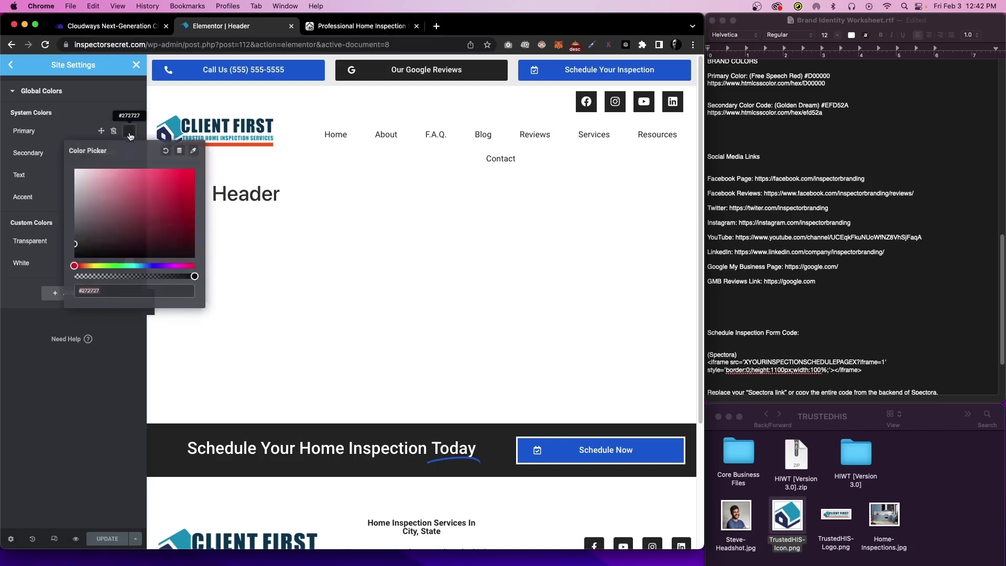
pyautogui.click(194, 154)
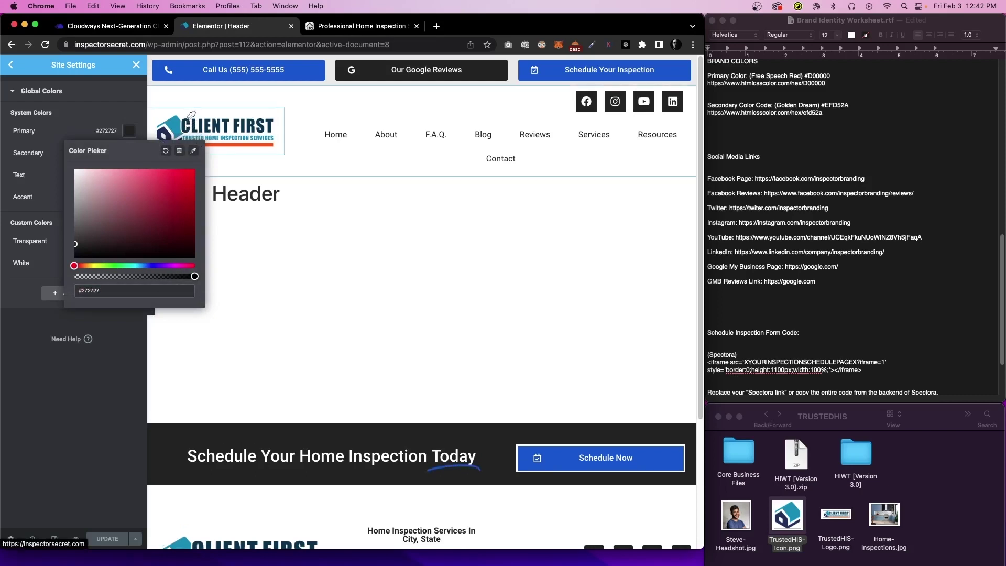
pyautogui.moveTo(190, 117)
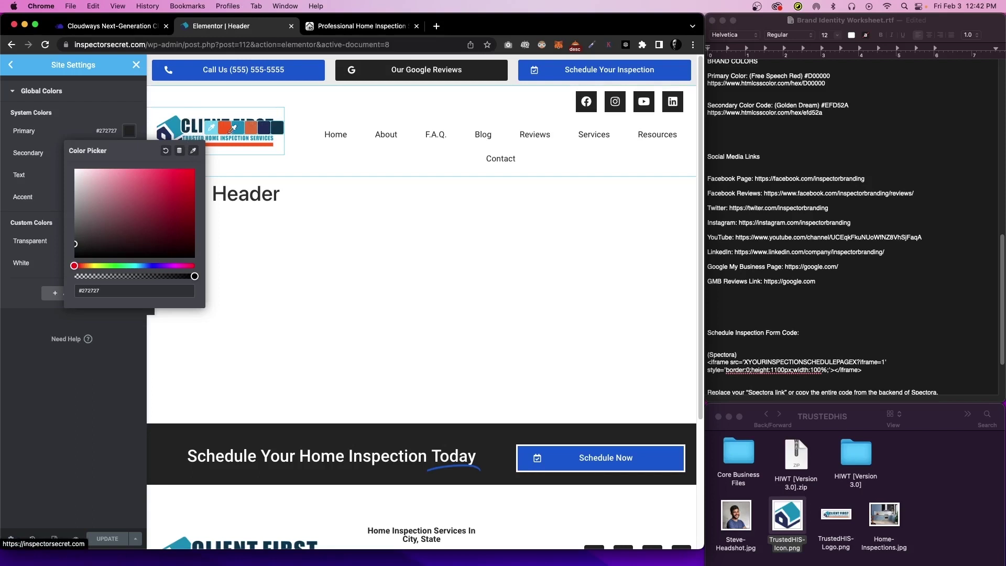
pyautogui.click(266, 131)
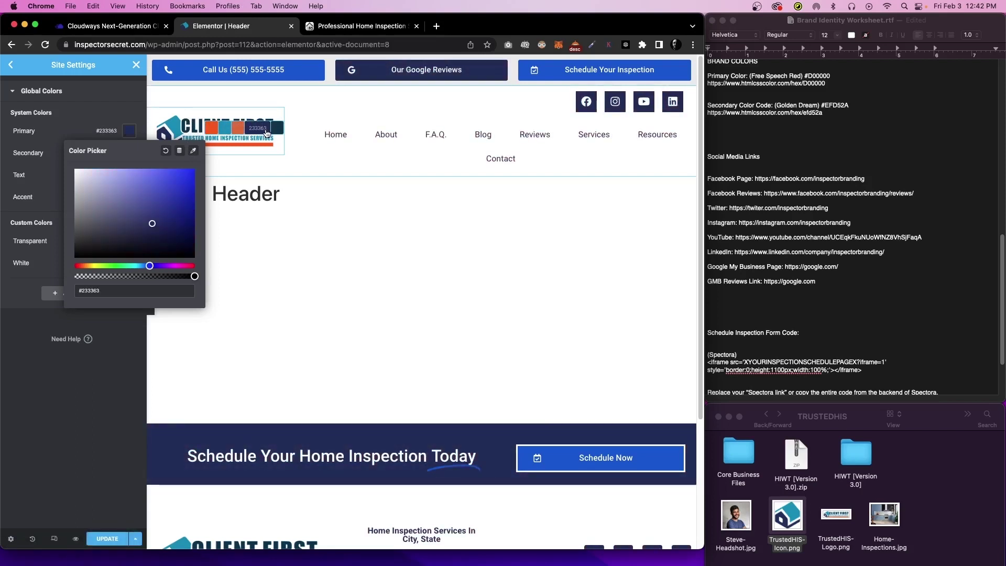
pyautogui.click(84, 113)
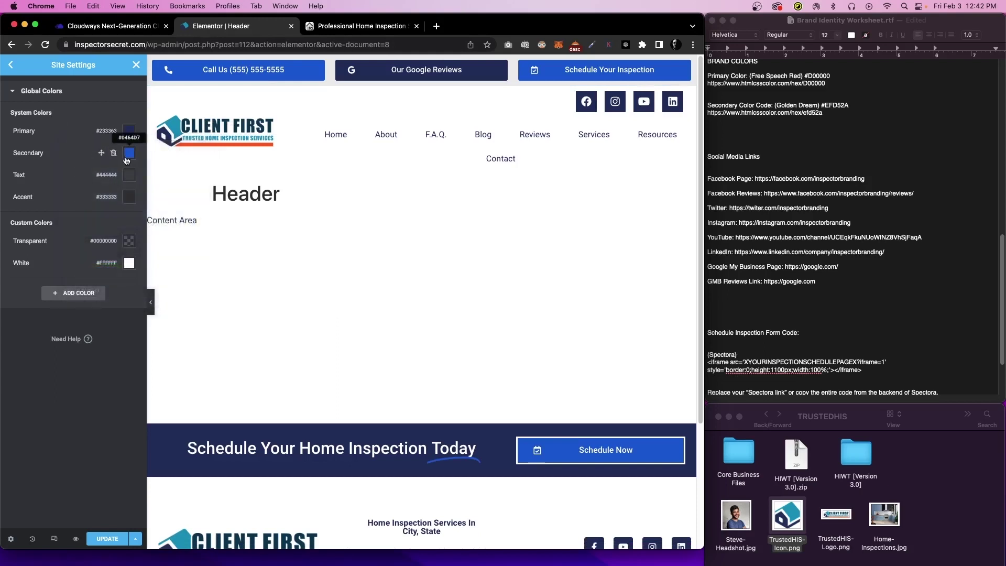
# Set the global Secondary colour to the logo's teal #0494bd and save the site settings.
pyautogui.click(126, 158)
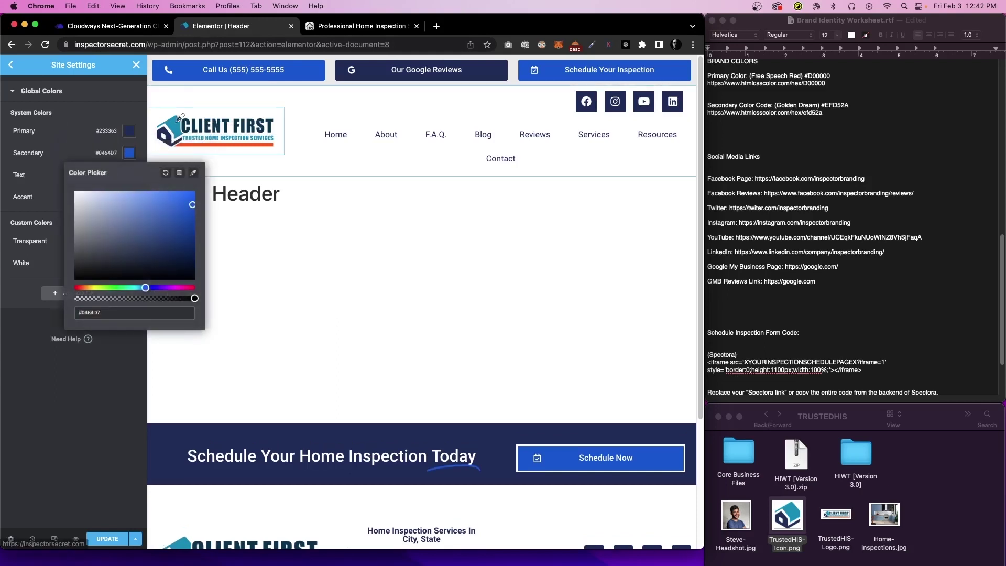
pyautogui.moveTo(181, 118)
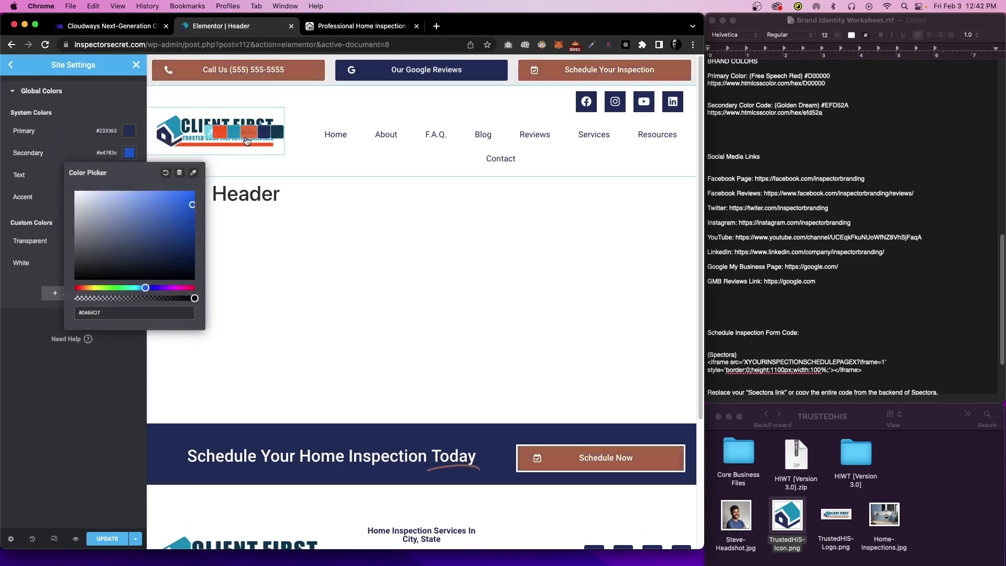
pyautogui.click(229, 134)
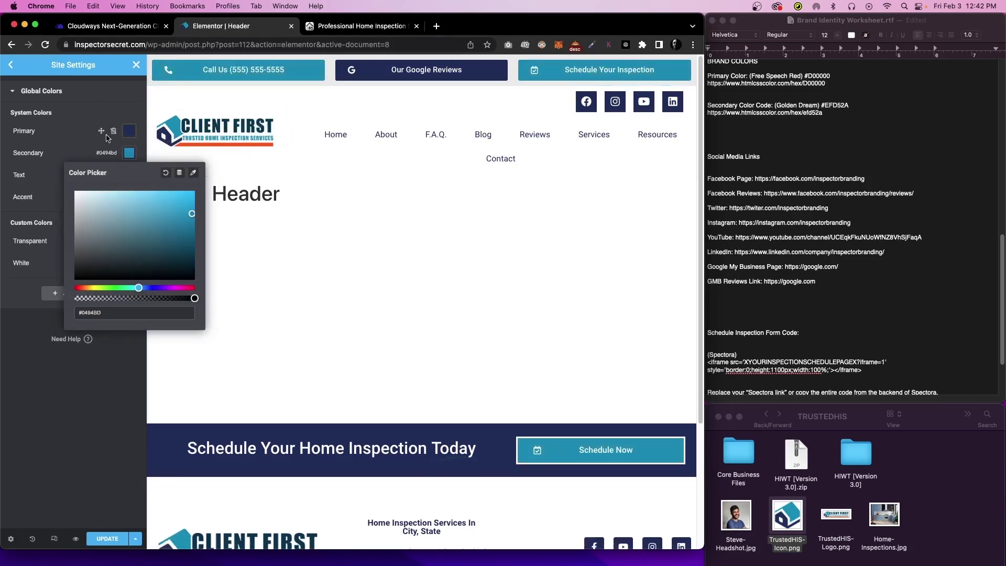
pyautogui.click(57, 131)
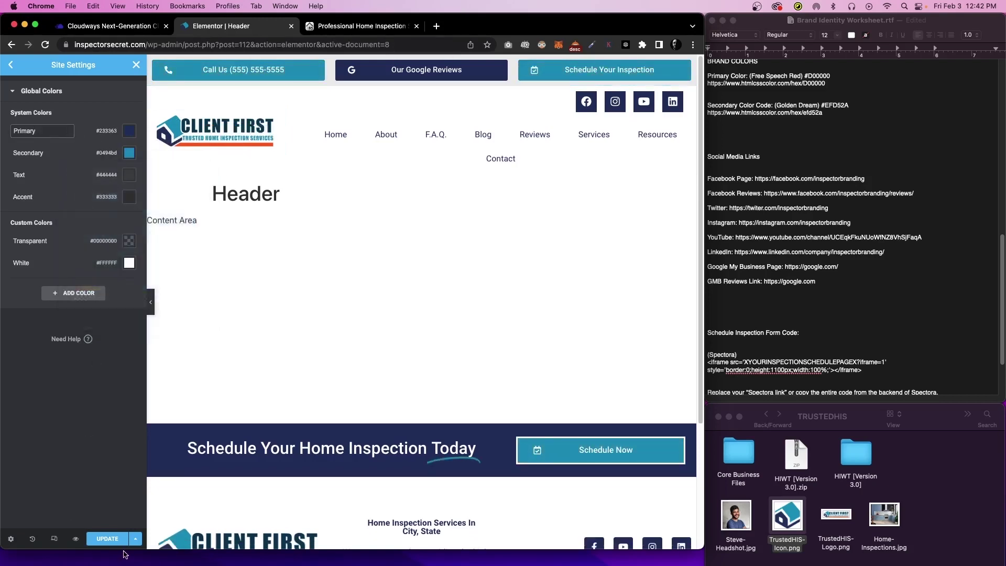
pyautogui.click(108, 539)
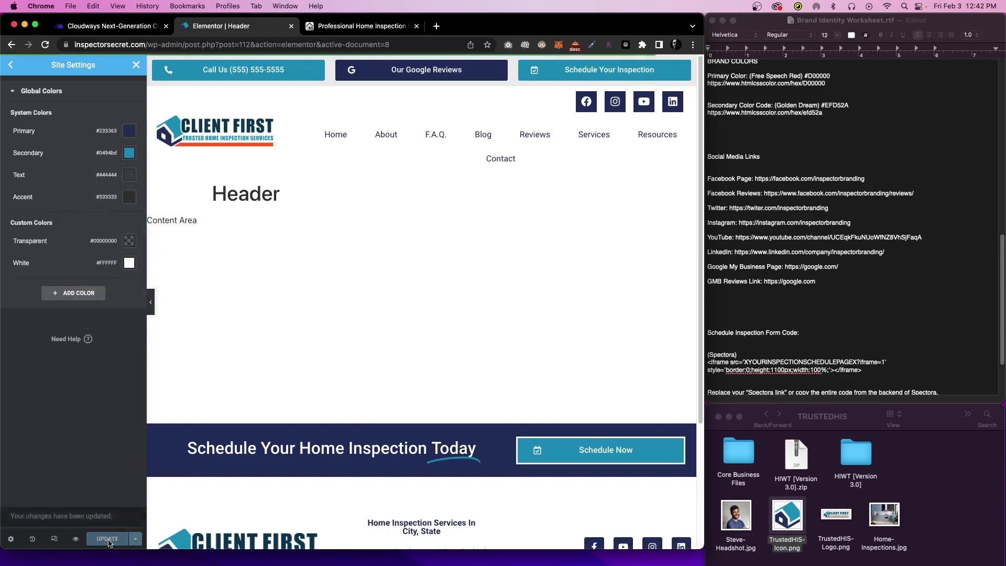
# Replace the header Call Us button's label with the new phone number from the worksheet.
pyautogui.click(136, 64)
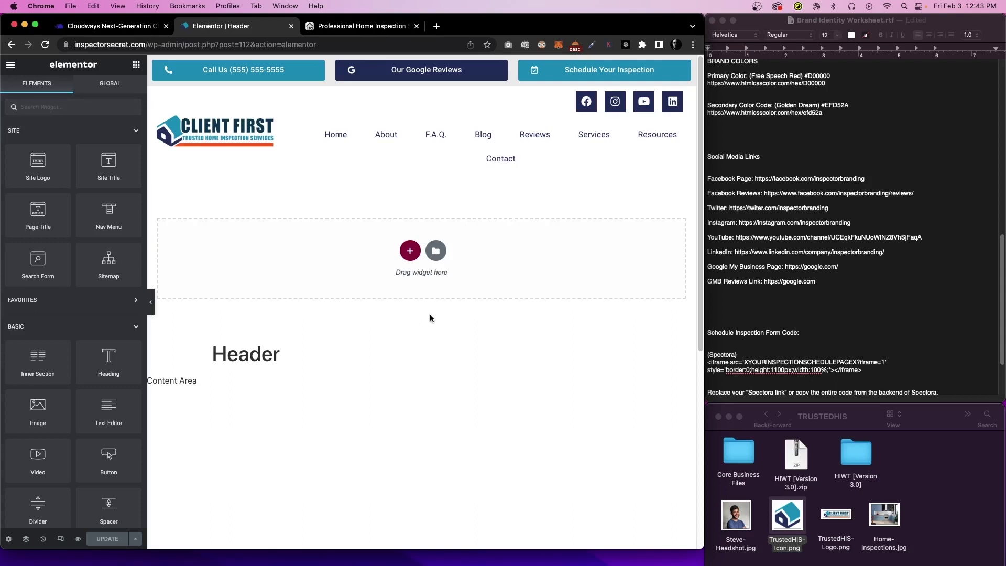
pyautogui.click(319, 67)
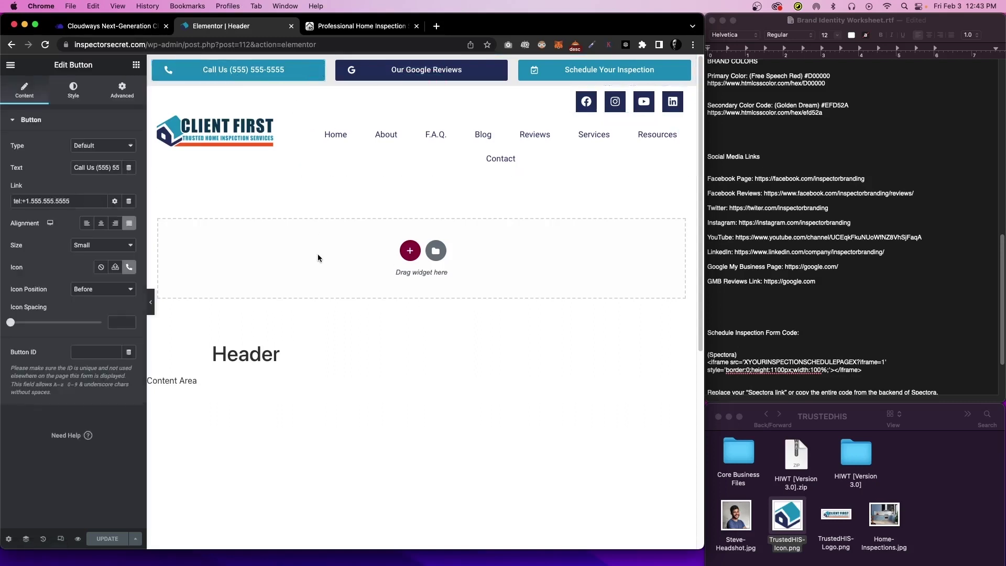
pyautogui.scroll(10, 854, 193)
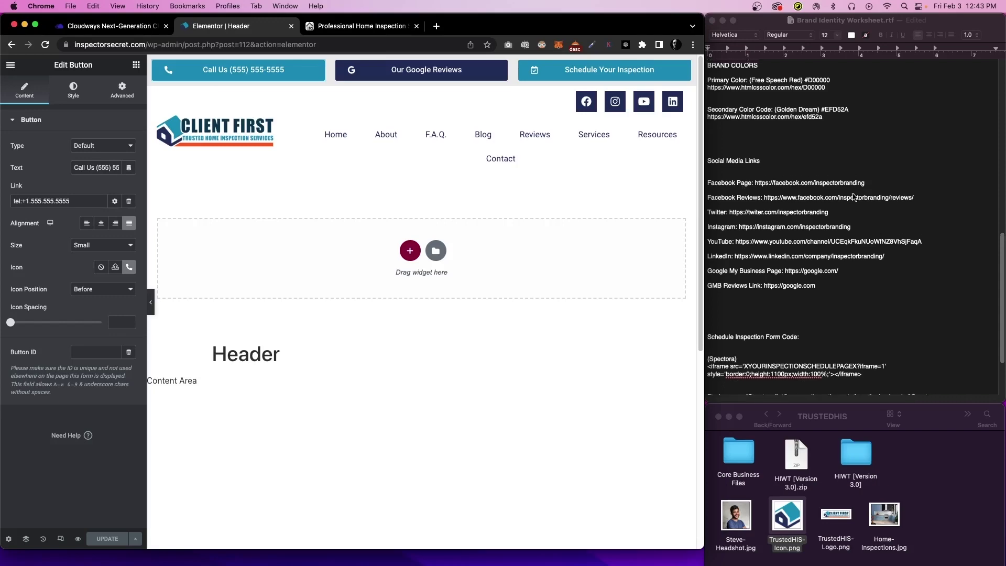
pyautogui.scroll(6, 854, 197)
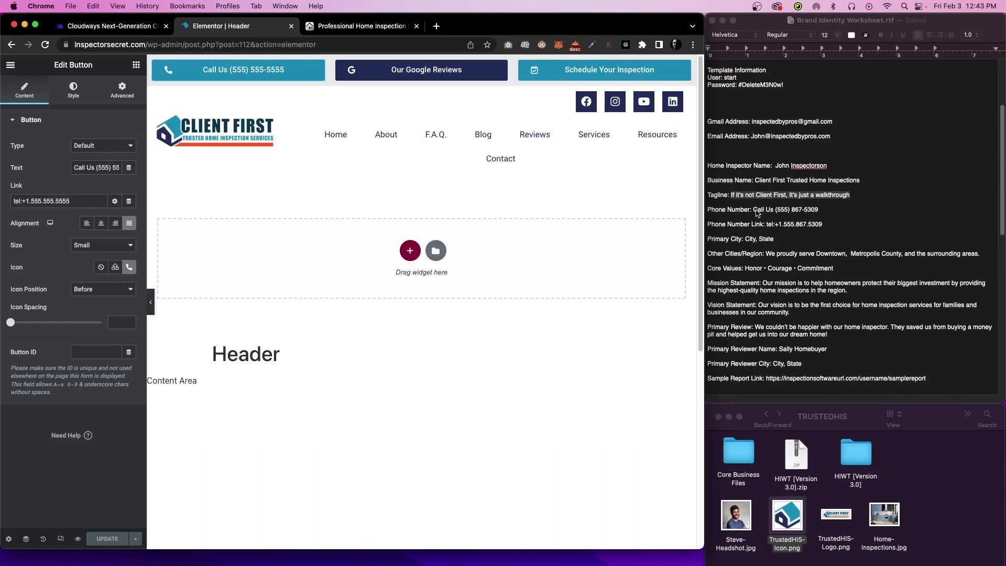
pyautogui.click(756, 211)
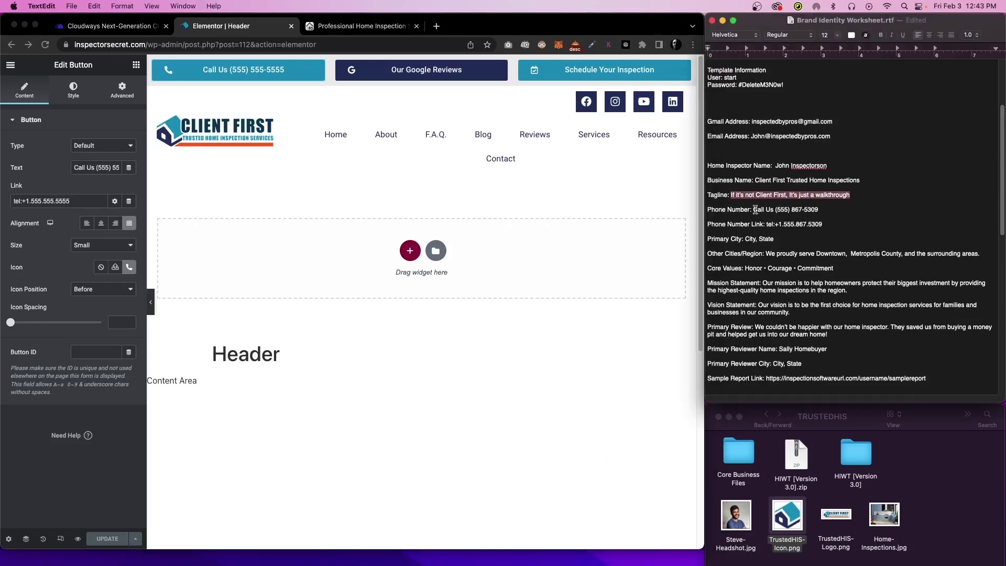
pyautogui.moveTo(755, 211); pyautogui.dragTo(819, 210)
pyautogui.press('super+c')
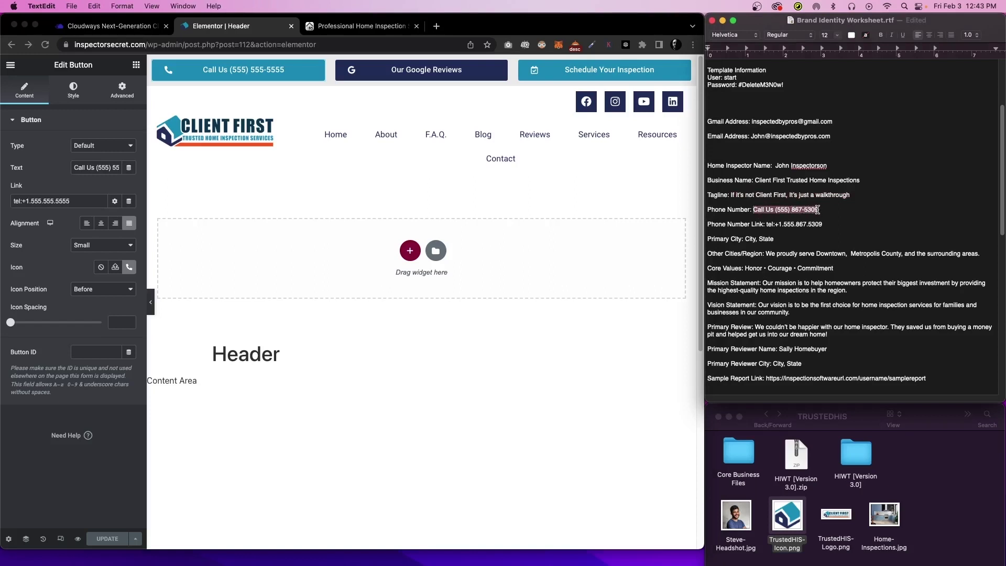
pyautogui.click(99, 169)
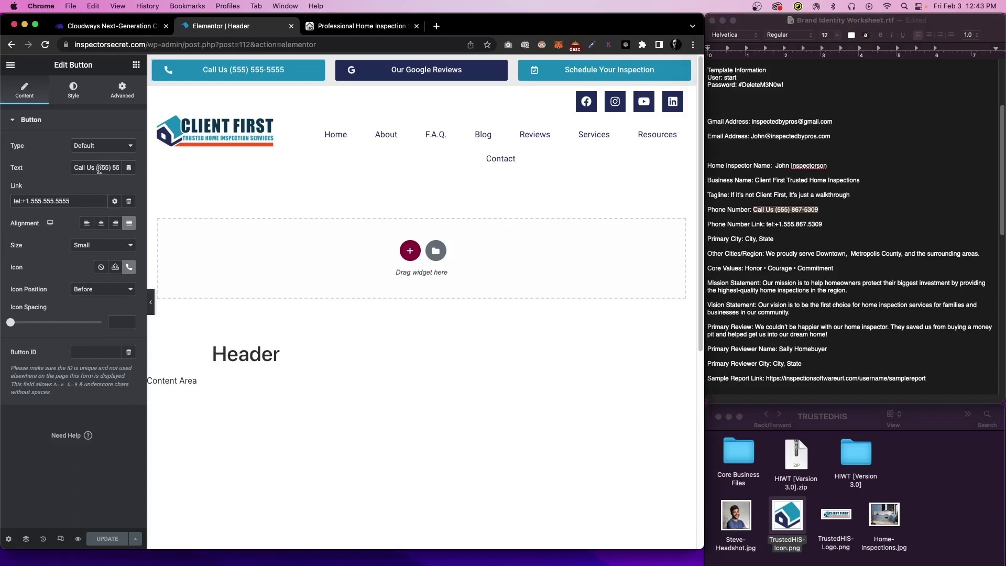
pyautogui.moveTo(73, 168); pyautogui.dragTo(213, 171)
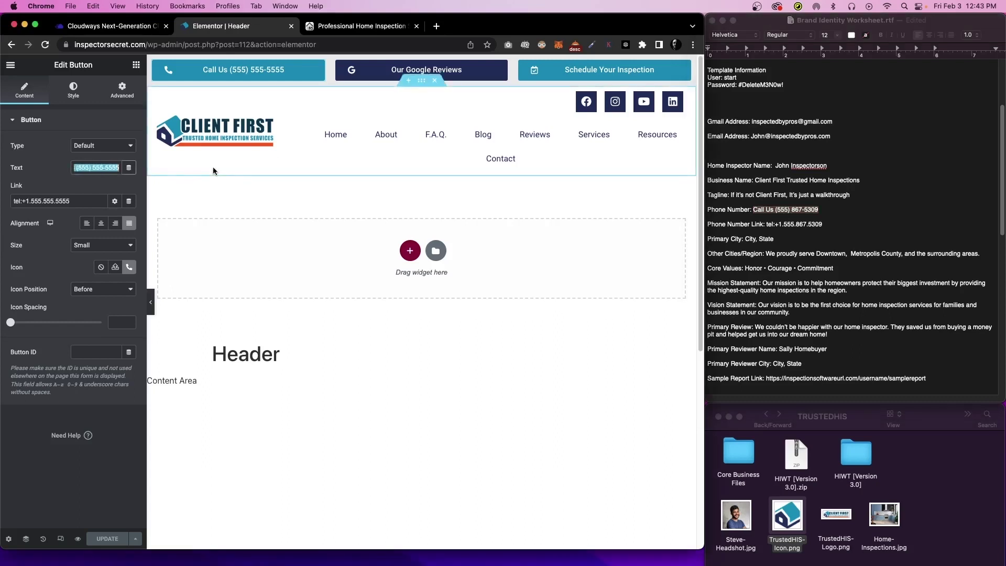
pyautogui.press('super+v')
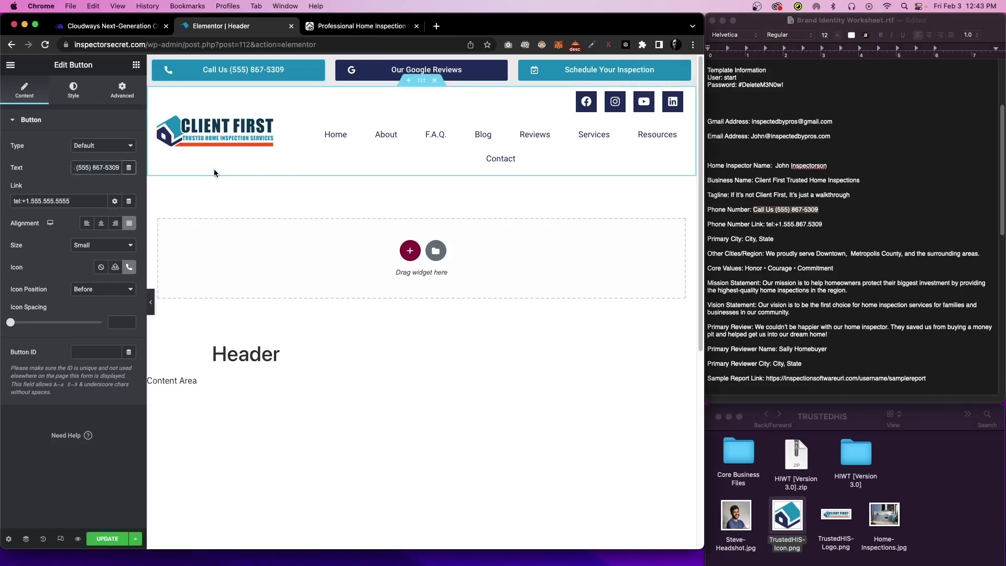
# Give the button the worksheet's new tel: link and save the header.
pyautogui.click(798, 225)
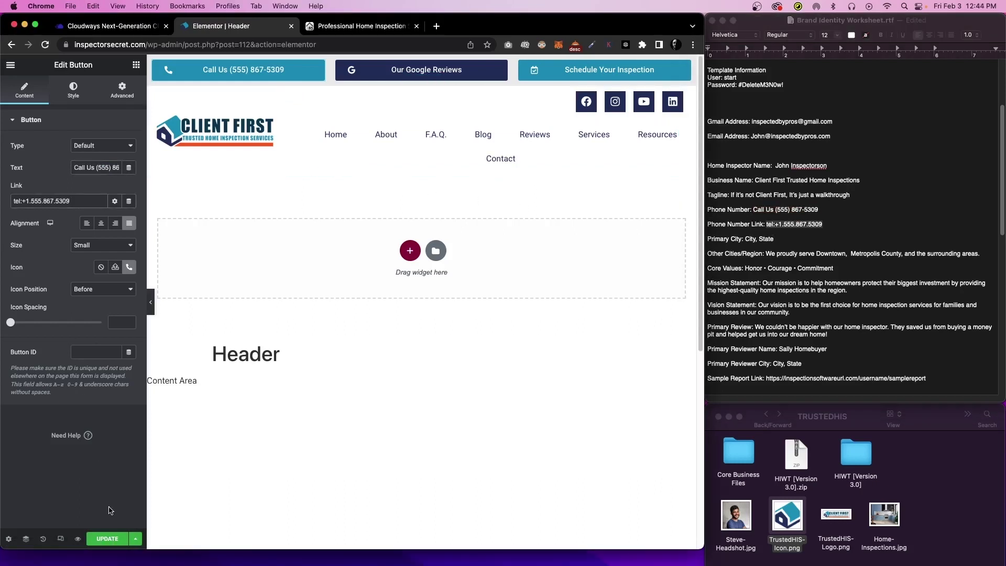
pyautogui.click(107, 539)
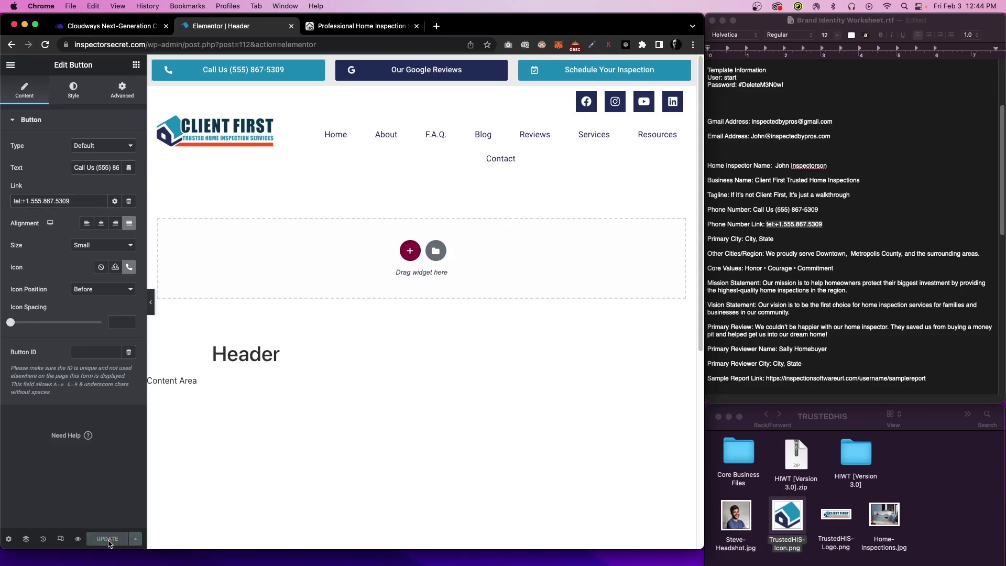
pyautogui.click(10, 65)
# Return to Theme Builder and open the Entire Site Footer template in Elementor.
pyautogui.click(59, 268)
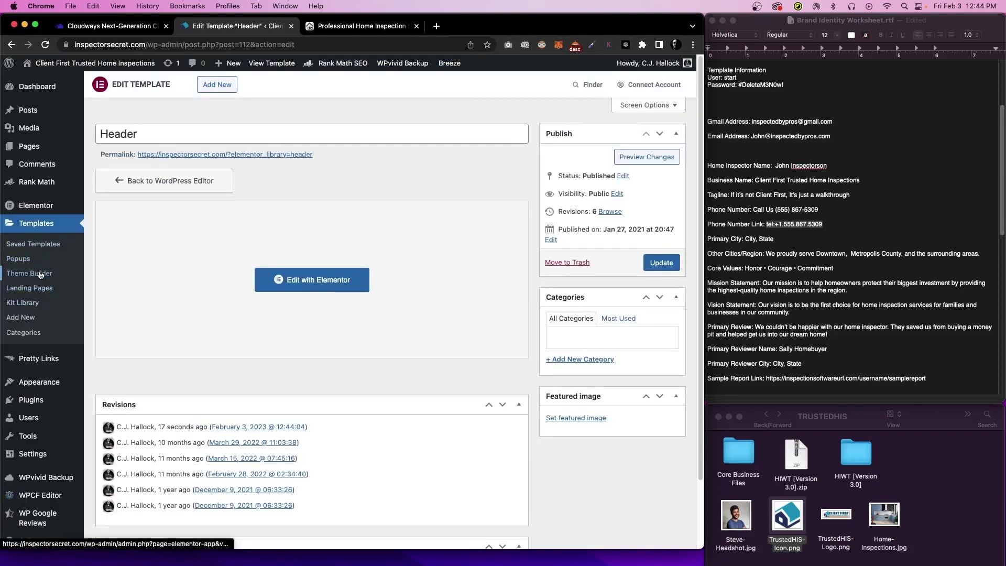
pyautogui.click(40, 274)
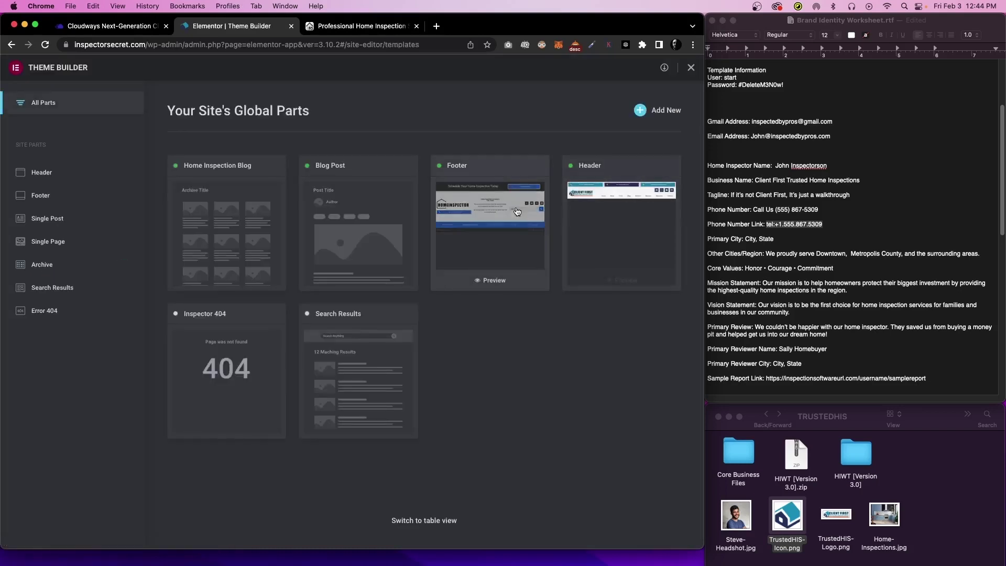
pyautogui.click(486, 206)
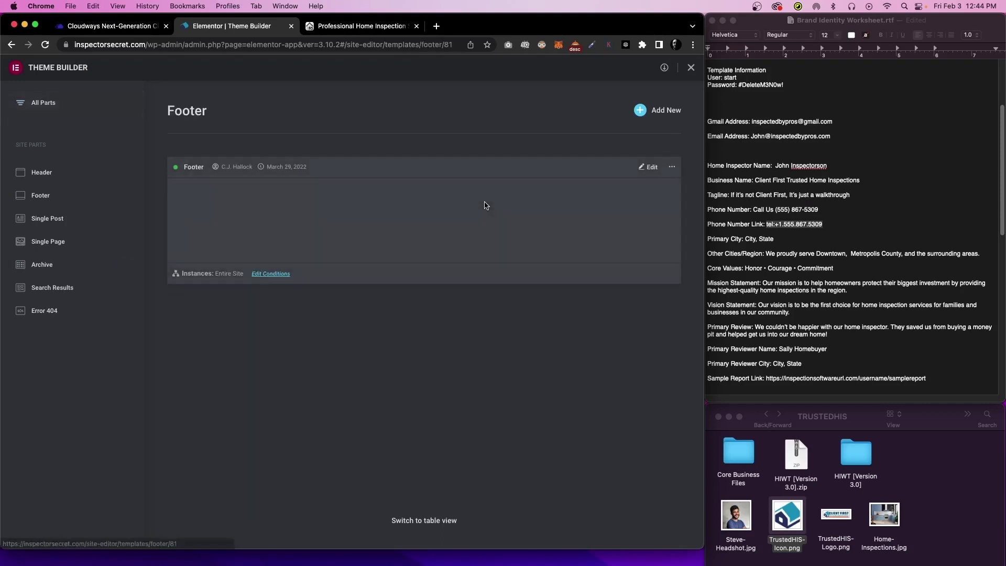
pyautogui.click(649, 169)
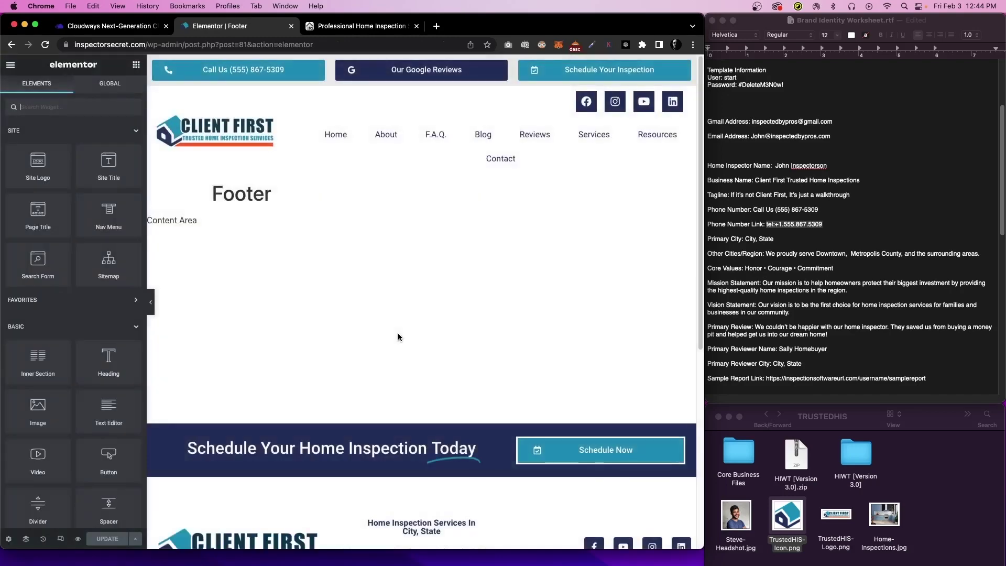
# Replace the footer call button's link with the new tel: phone link.
pyautogui.scroll(-5, 398, 337)
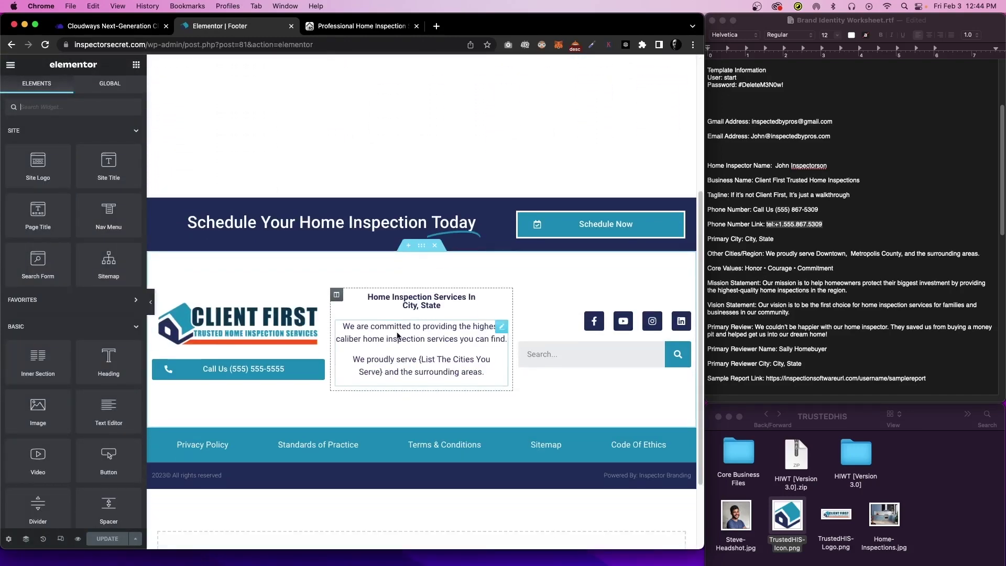
pyautogui.scroll(-1, 398, 336)
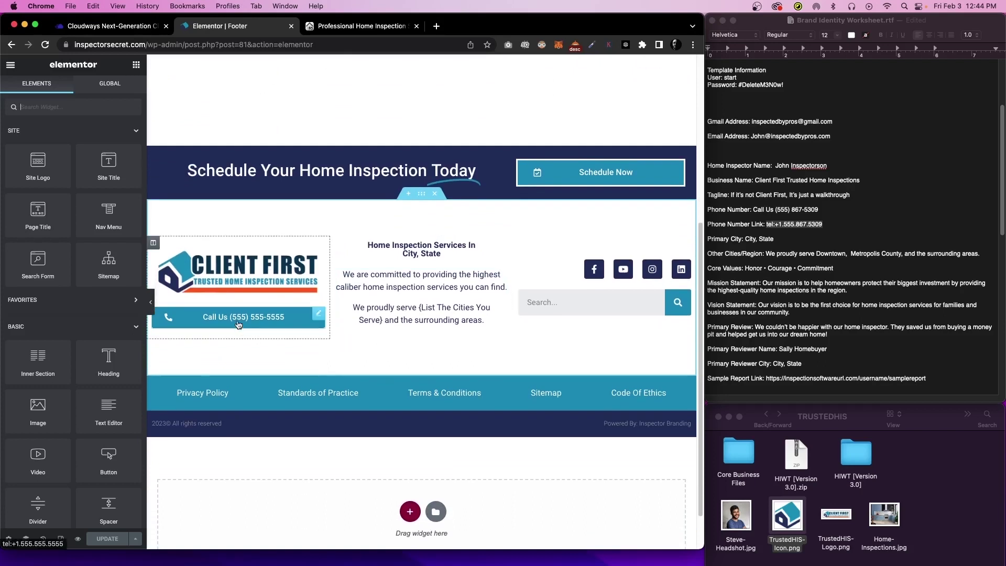
pyautogui.click(238, 323)
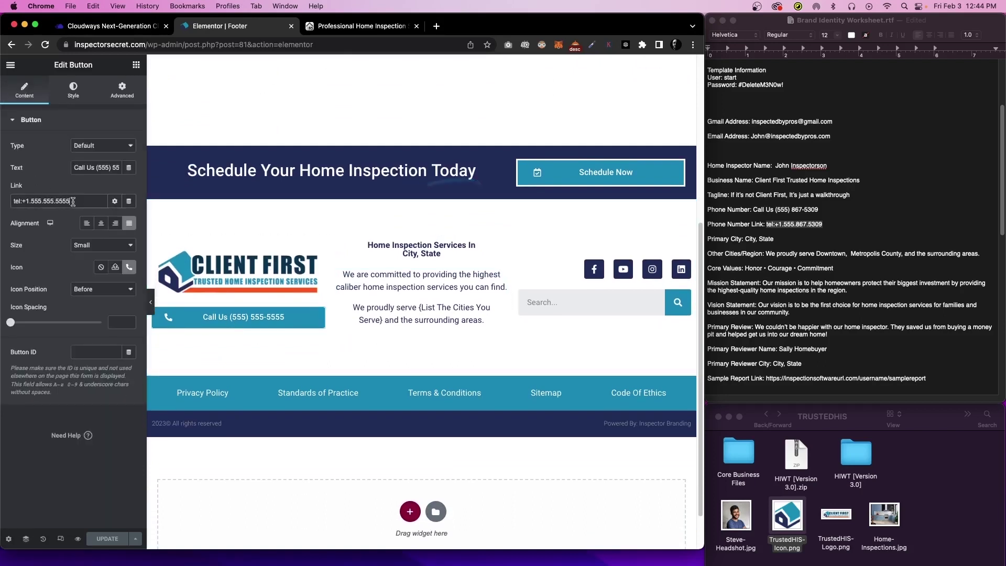
pyautogui.moveTo(73, 202); pyautogui.dragTo(10, 196)
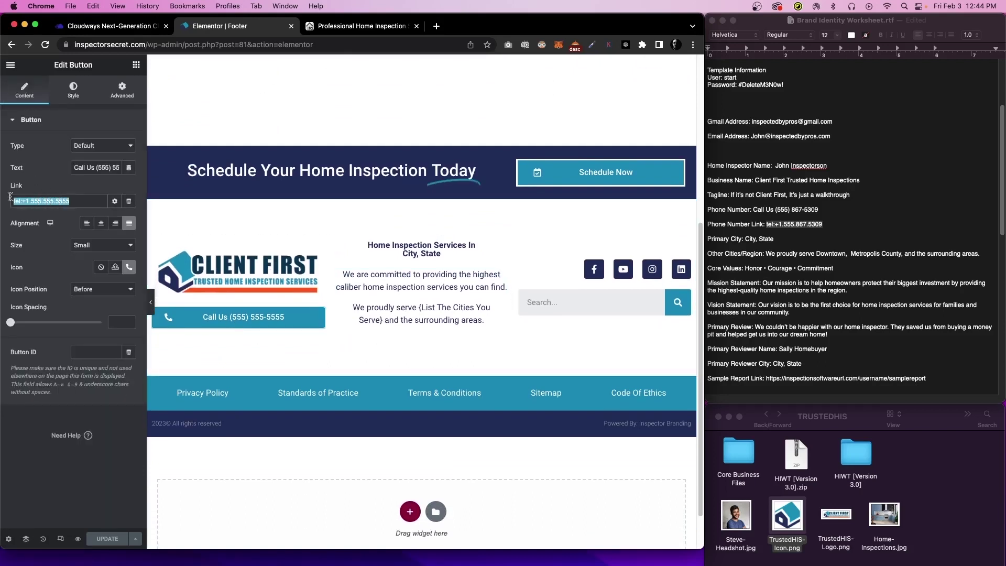
pyautogui.write('tel:+1.555.867.5309')
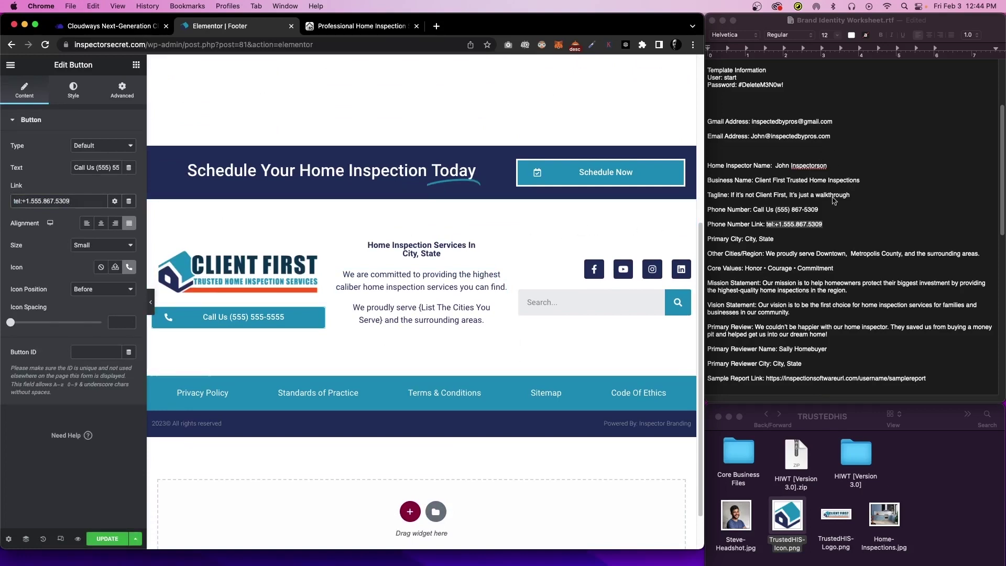
# Change the footer call button's label to the worksheet's new phone number.
pyautogui.click(825, 211)
pyautogui.moveTo(822, 209); pyautogui.dragTo(753, 208)
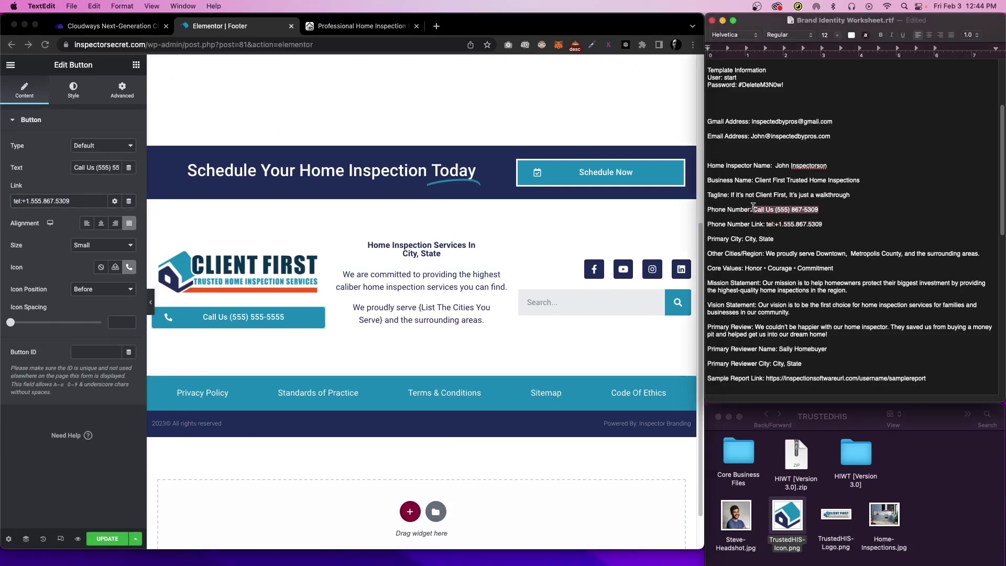
pyautogui.press('super+c')
pyautogui.click(75, 169)
pyautogui.press('super+a')
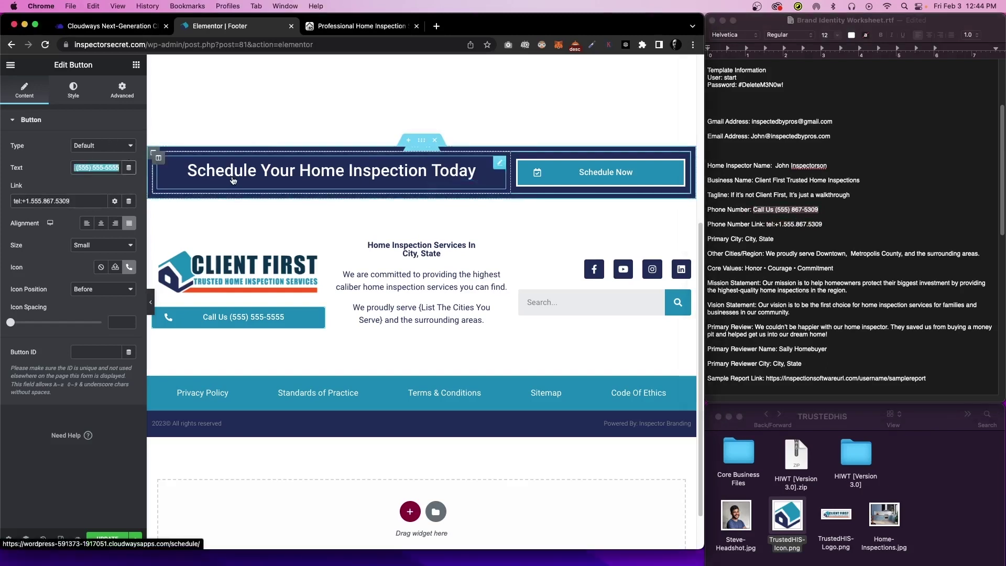
pyautogui.press('super+v')
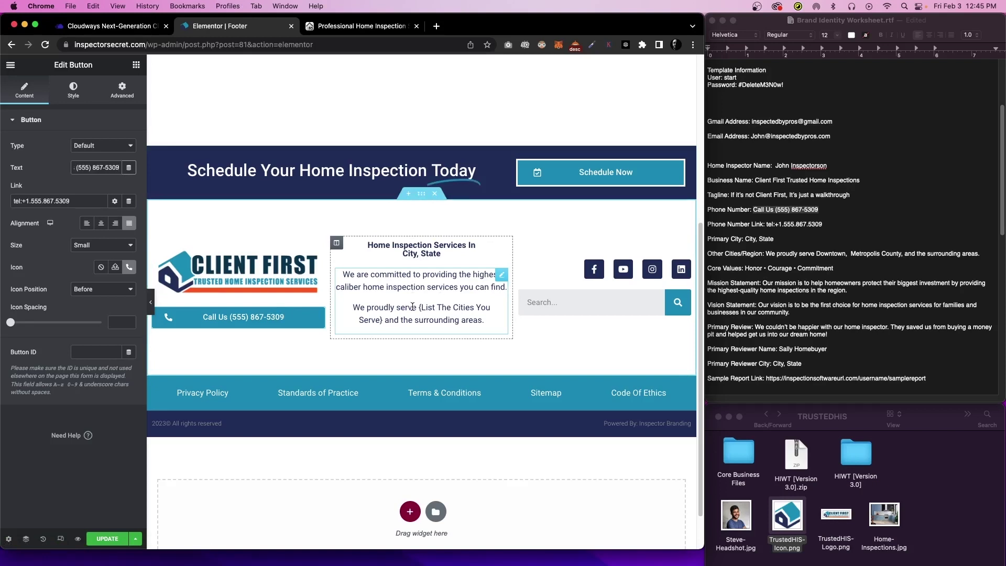
pyautogui.click(434, 254)
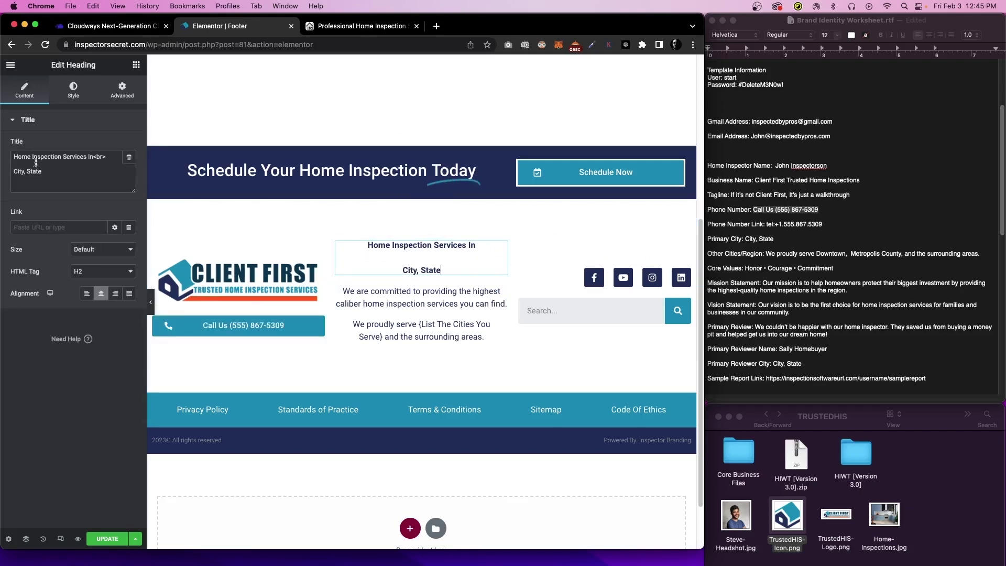
# Change the worksheet's Primary City line to Metropolis, State.
pyautogui.click(747, 240)
pyautogui.moveTo(746, 240); pyautogui.dragTo(758, 240)
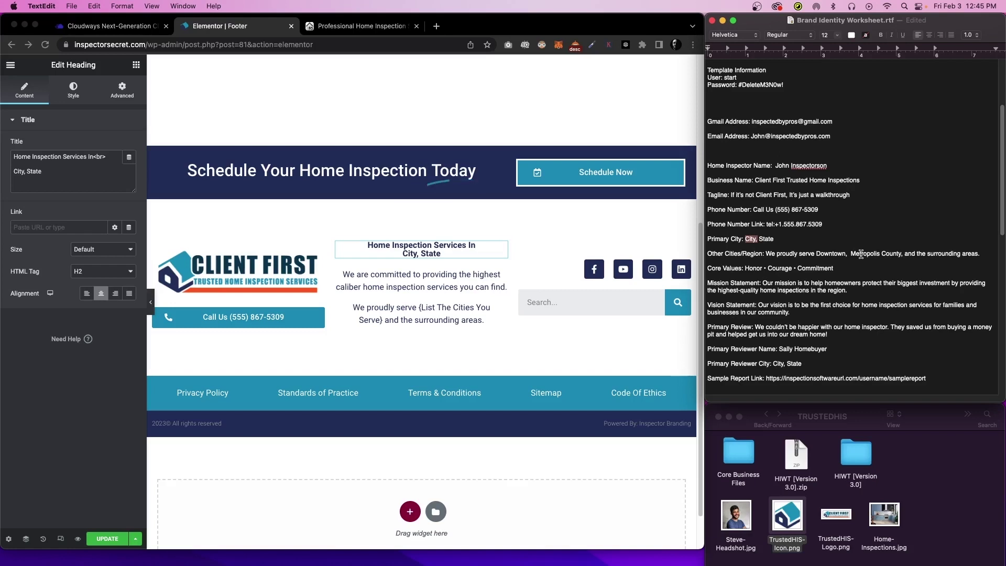
pyautogui.press('super+x')
pyautogui.write('Metropolis,')
# Replace City, State in the footer heading title with Metropolis, State.
pyautogui.moveTo(745, 240); pyautogui.dragTo(793, 239)
pyautogui.press('super+c')
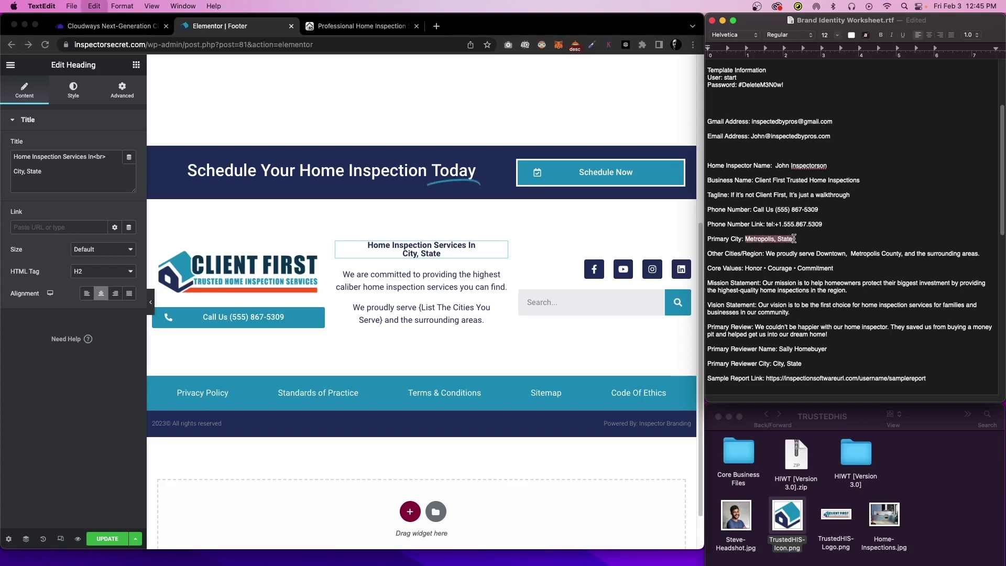
pyautogui.click(45, 173)
pyautogui.moveTo(45, 173); pyautogui.dragTo(12, 173)
pyautogui.press('super+v')
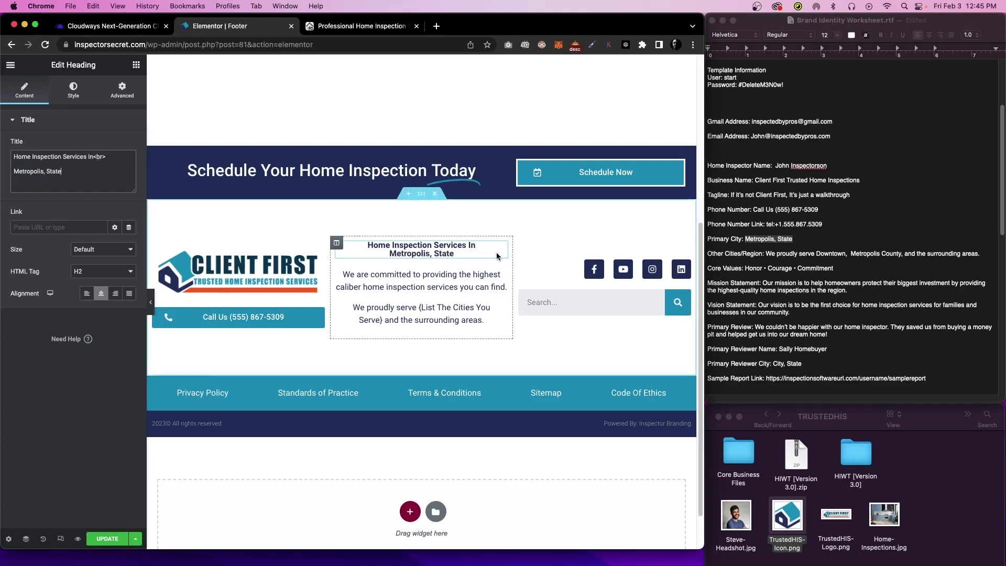
# Replace the {List The Cities You Serve} placeholder with 'City1, city2,' and update the footer.
pyautogui.click(420, 315)
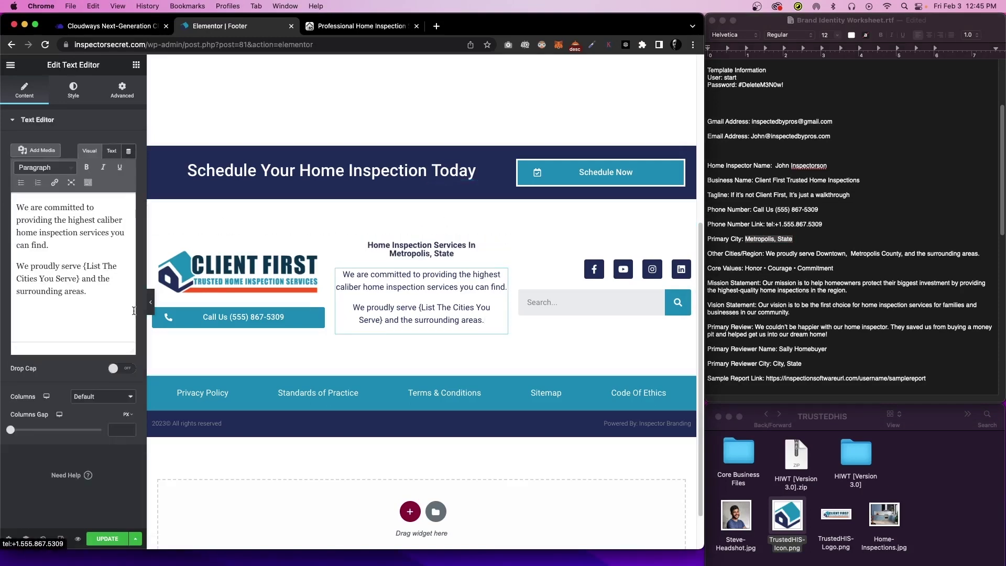
pyautogui.moveTo(84, 266); pyautogui.dragTo(81, 276)
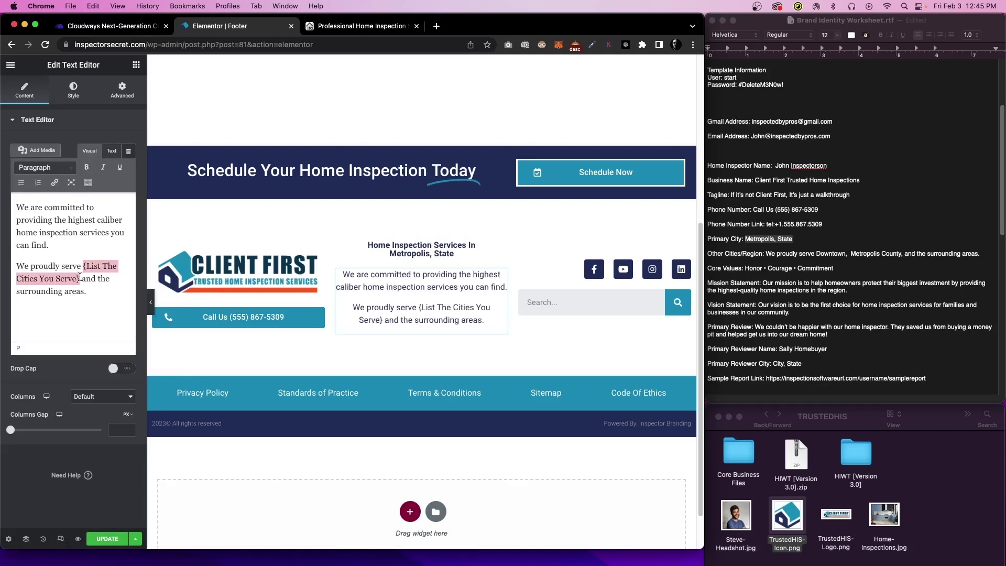
pyautogui.write('City')
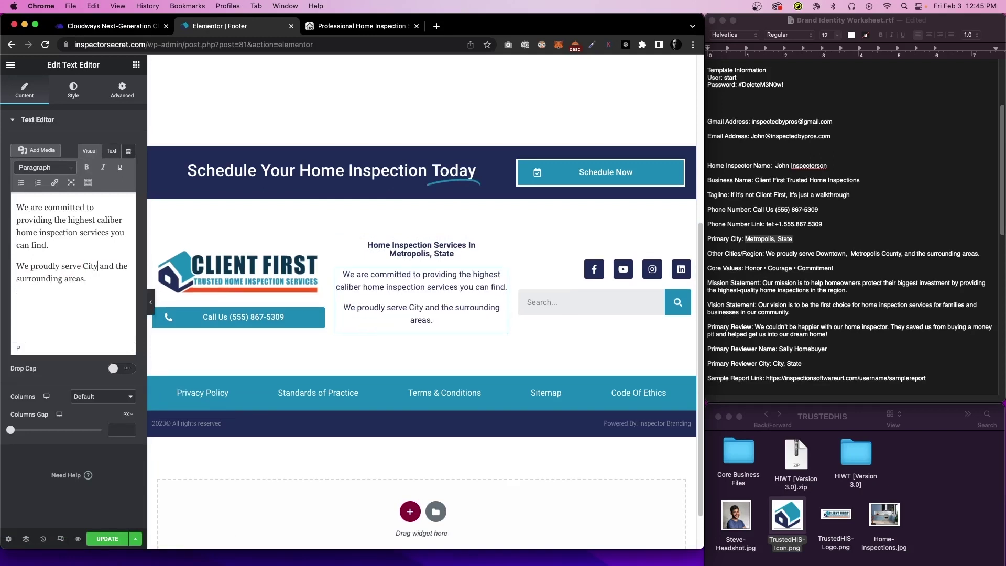
pyautogui.write('1, ')
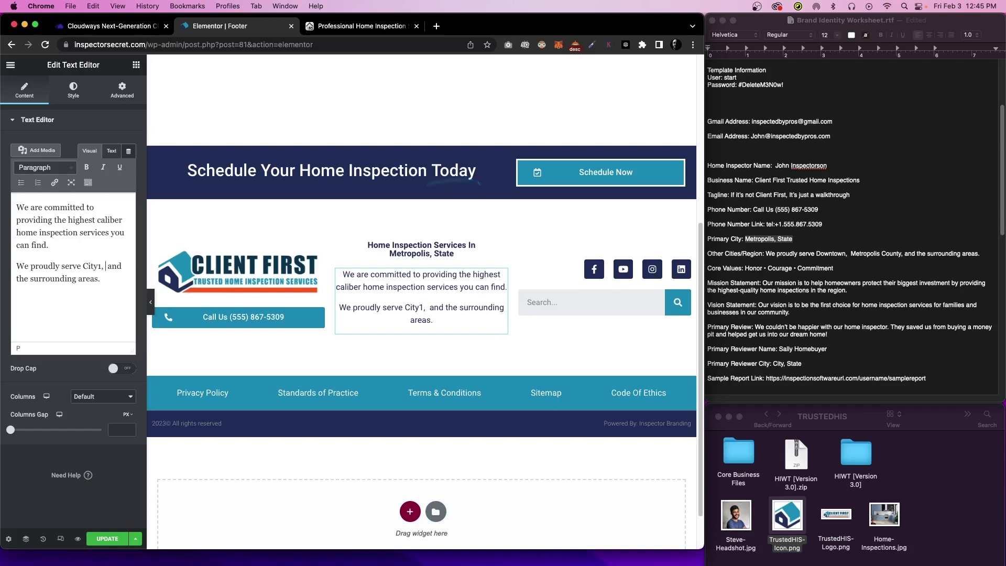
pyautogui.write('city 2')
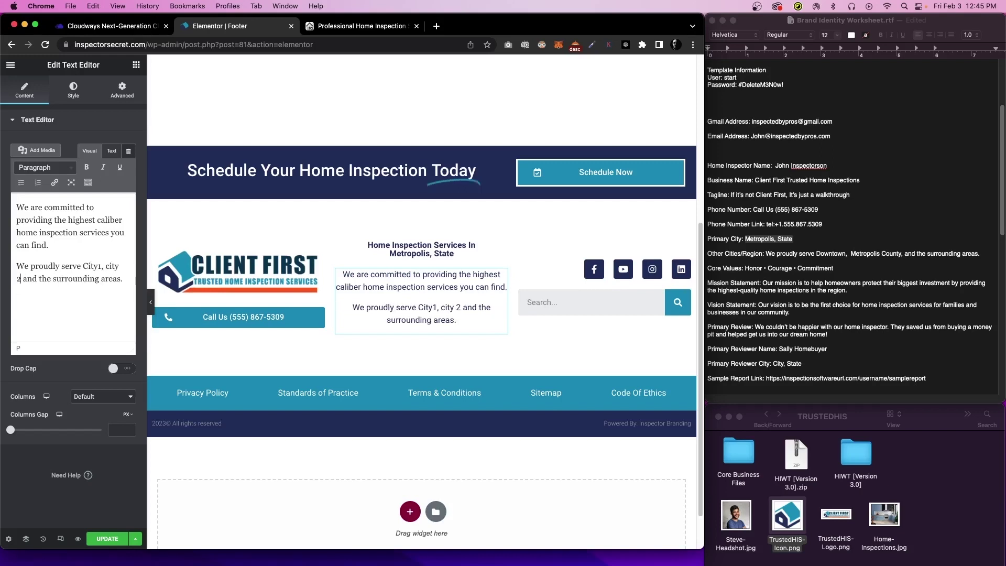
pyautogui.press('BackSpace')
pyautogui.press('BackSpace')
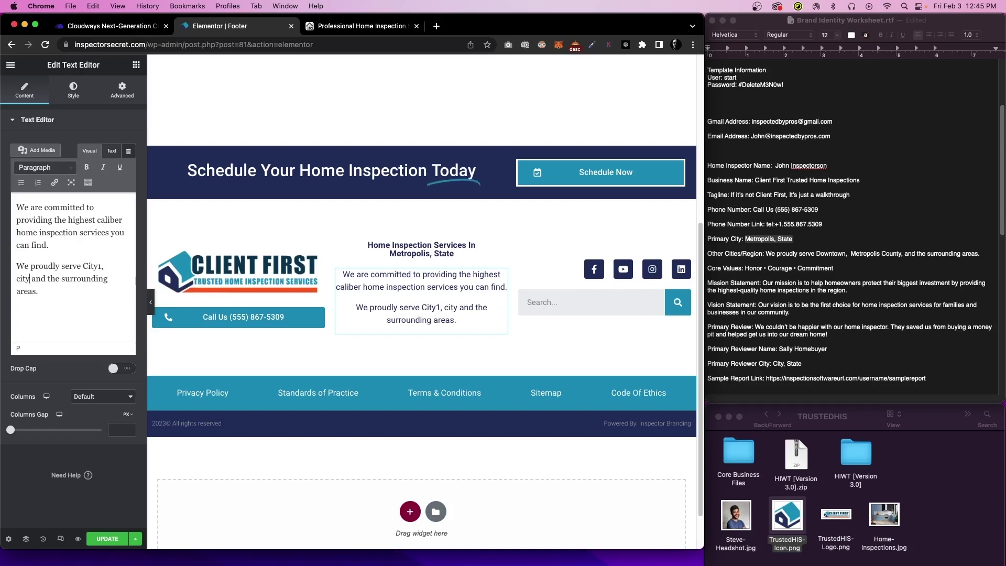
pyautogui.write('2,')
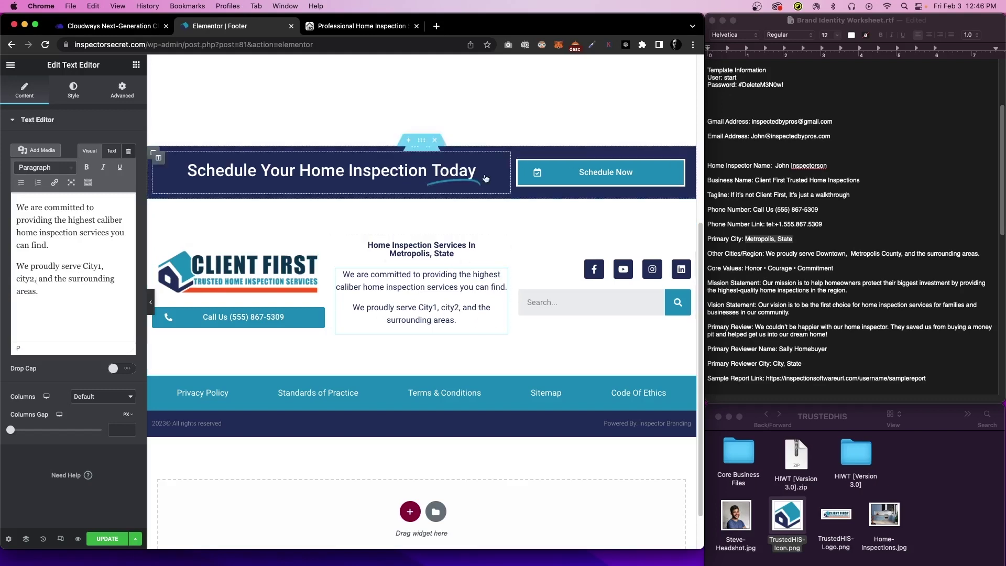
pyautogui.click(105, 540)
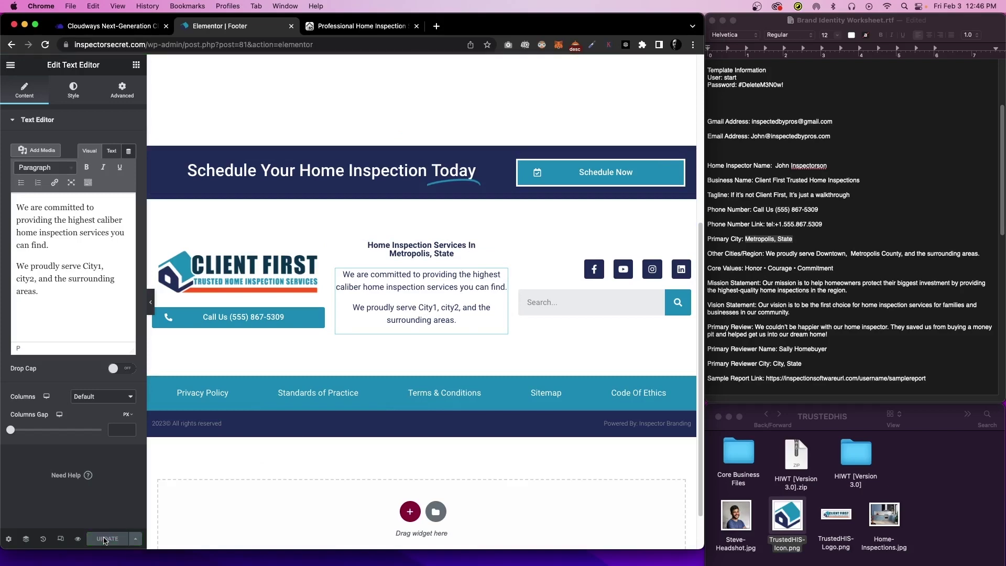
pyautogui.click(11, 65)
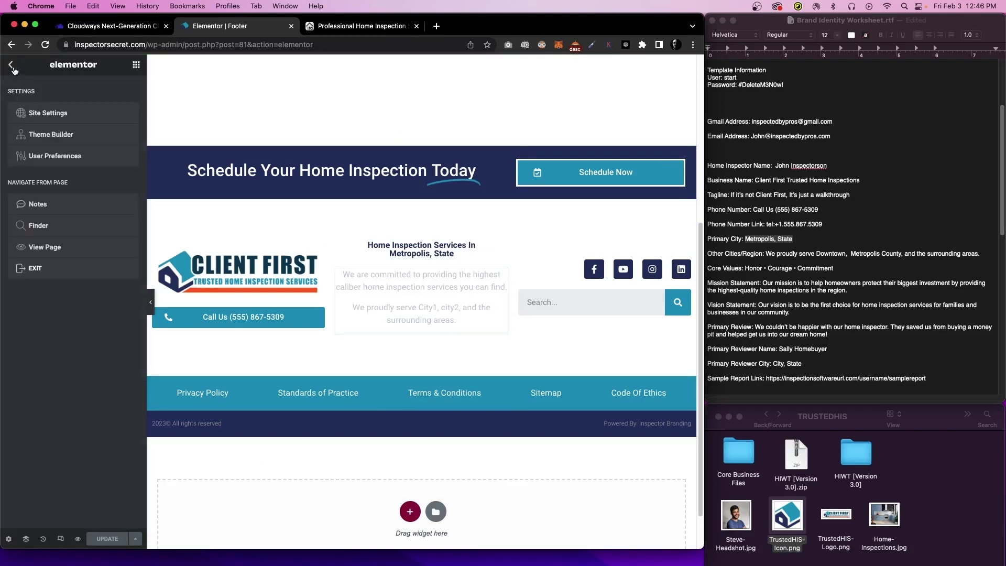
# Exit Elementor and scroll the live homepage to check the updated footer.
pyautogui.click(58, 272)
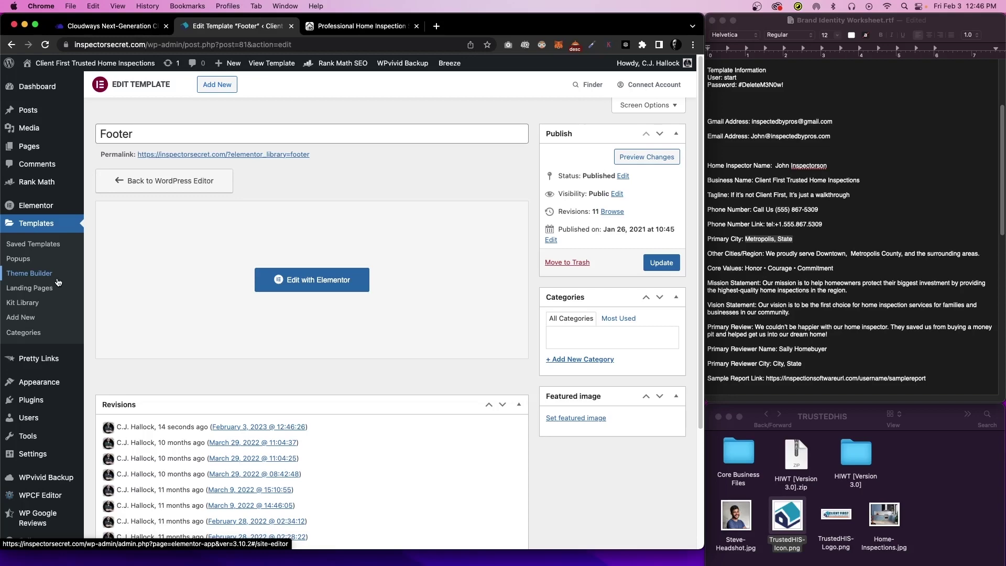
pyautogui.click(339, 31)
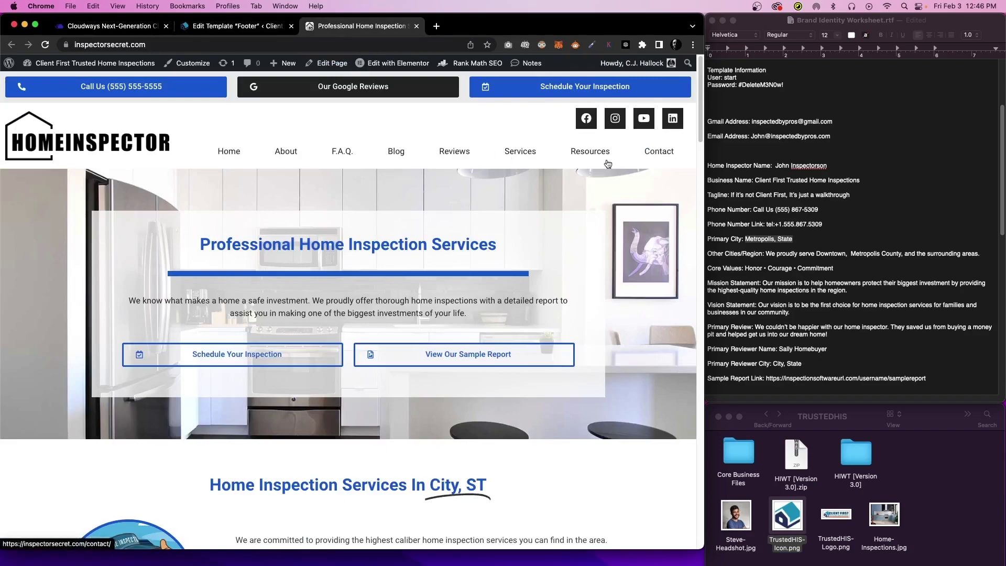
pyautogui.scroll(-15, 273, 197)
pyautogui.scroll(-20, 272, 197)
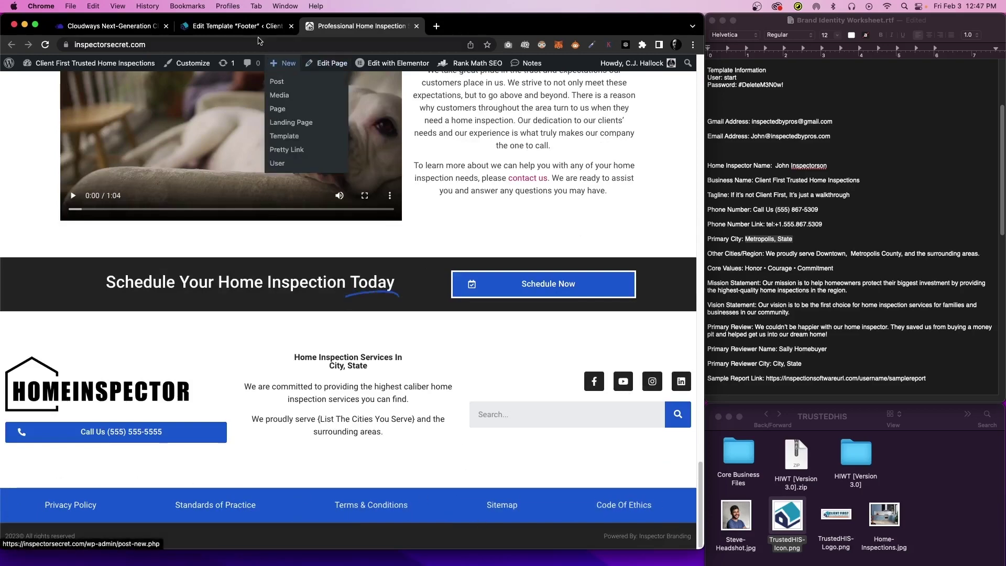
# Go to Appearance > Menus to view the Footer Menu.
pyautogui.click(237, 28)
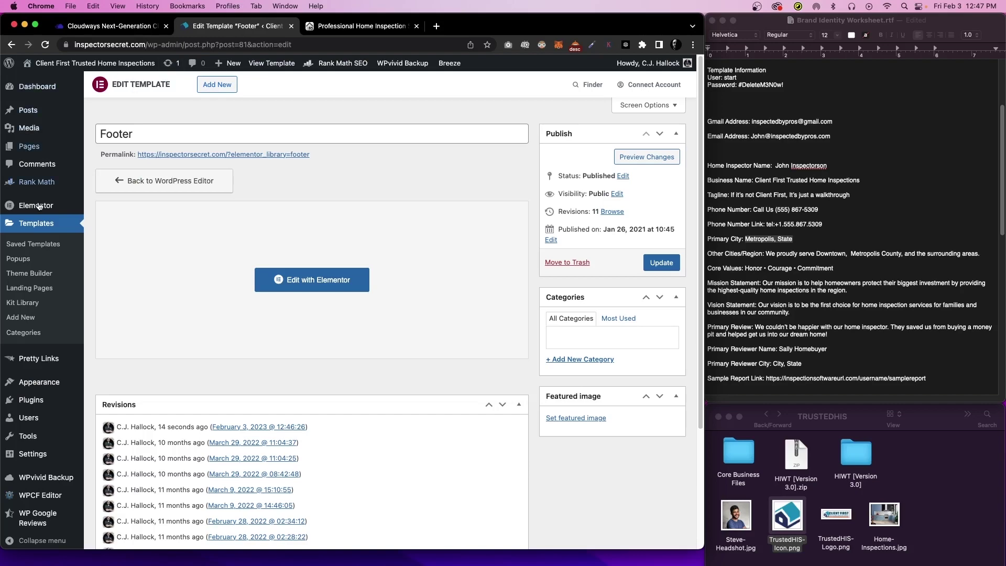
pyautogui.moveTo(42, 100)
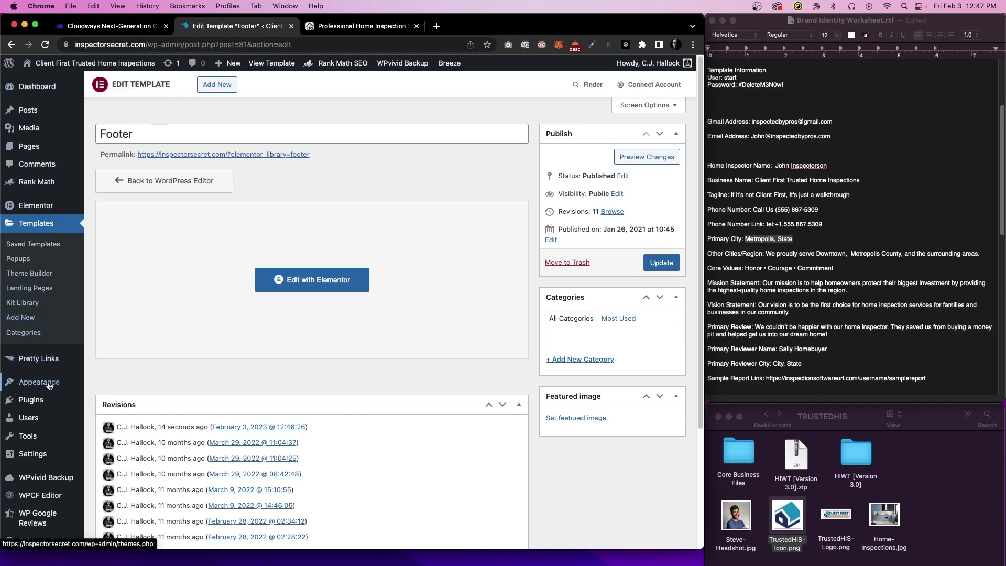
pyautogui.moveTo(39, 382)
pyautogui.click(118, 415)
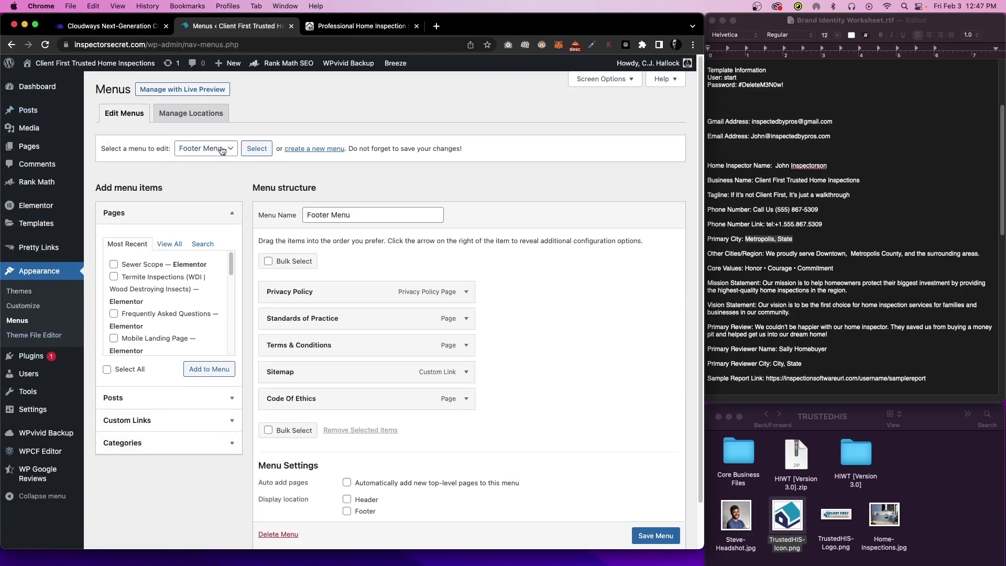
# Select and load the Header Menu for editing in Appearance > Menus.
pyautogui.click(222, 151)
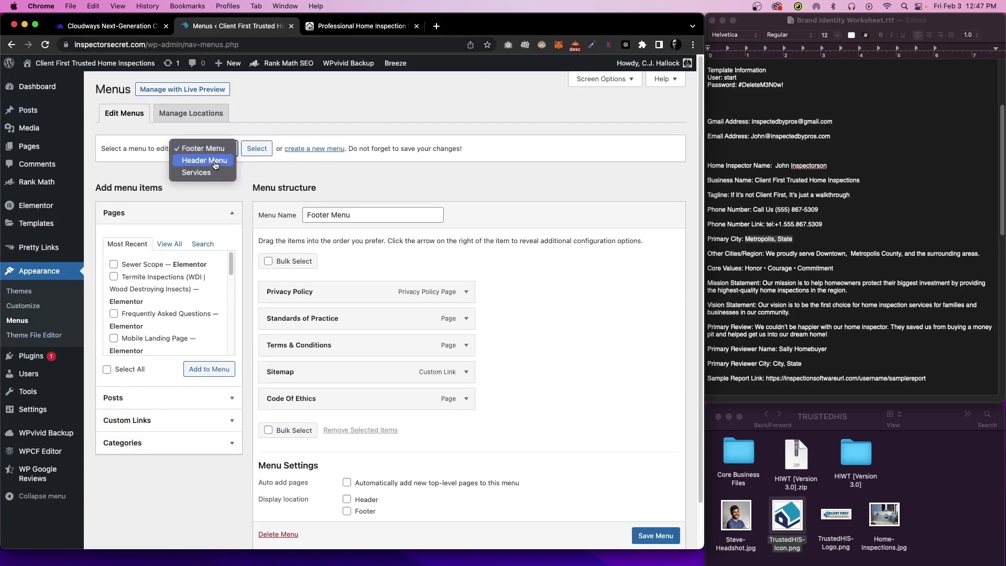
pyautogui.click(201, 173)
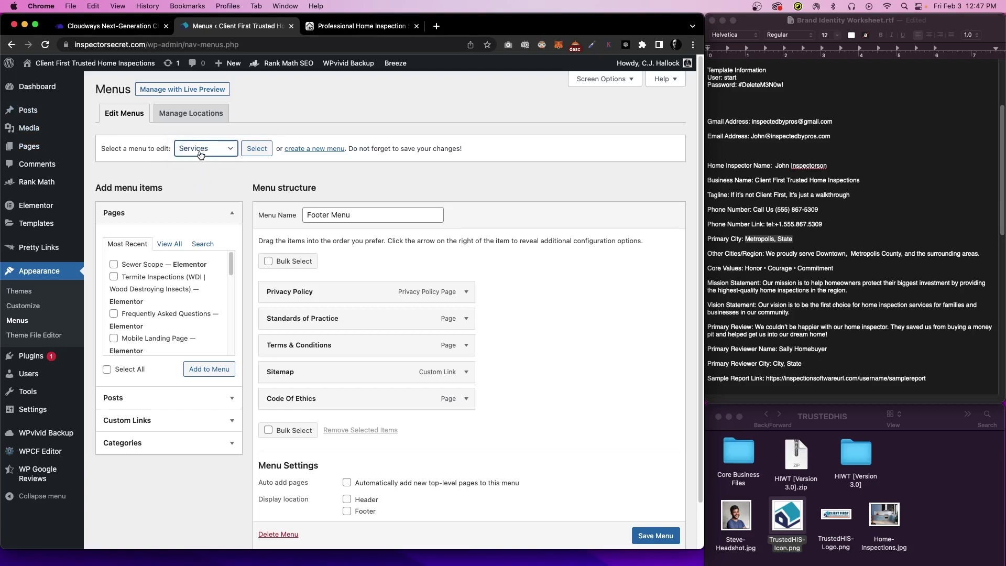
pyautogui.click(200, 155)
pyautogui.click(184, 137)
pyautogui.click(257, 149)
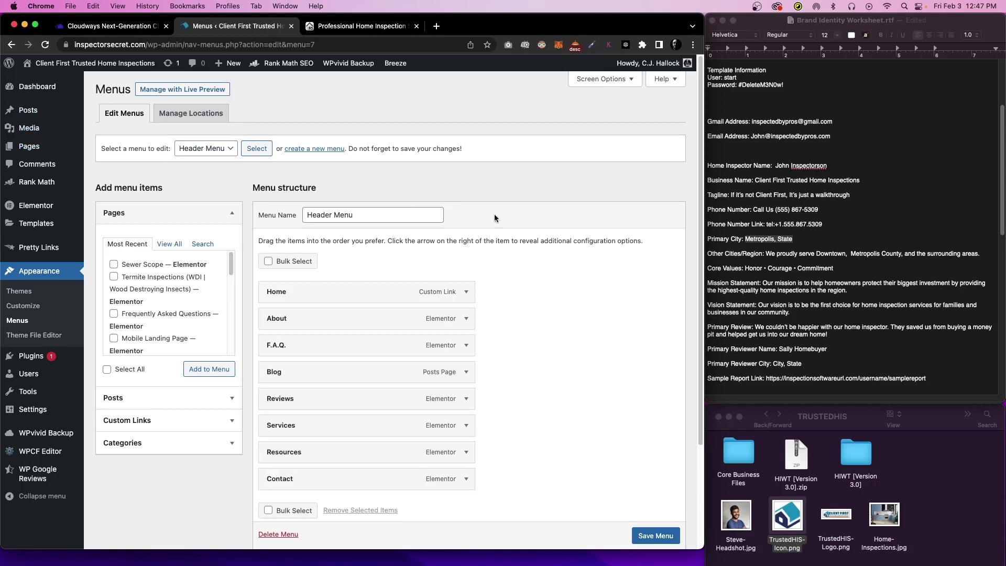
pyautogui.scroll(-3, 556, 208)
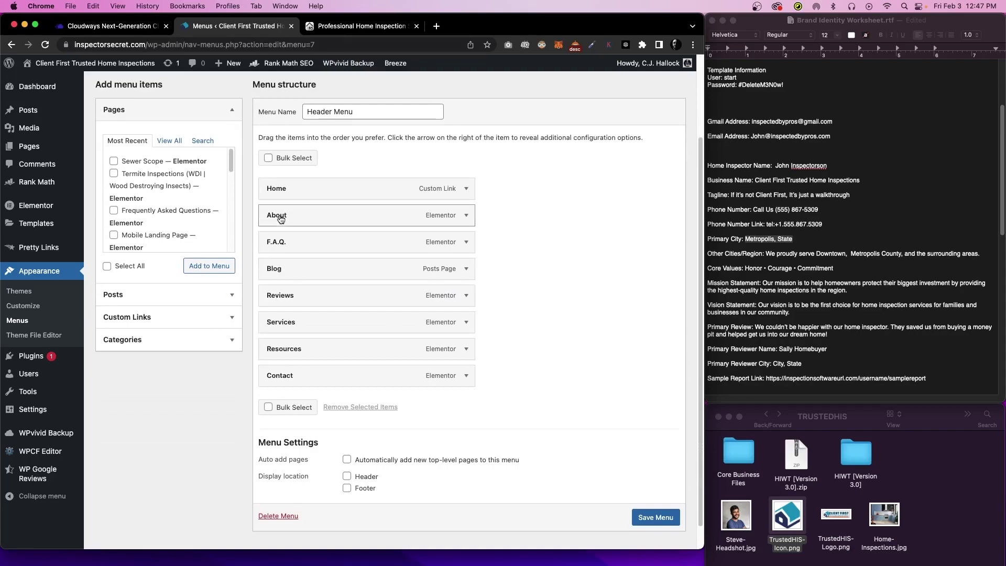
# After checking the live site, drag About under Home as a sub item and save.
pyautogui.click(352, 26)
pyautogui.scroll(10, 415, 258)
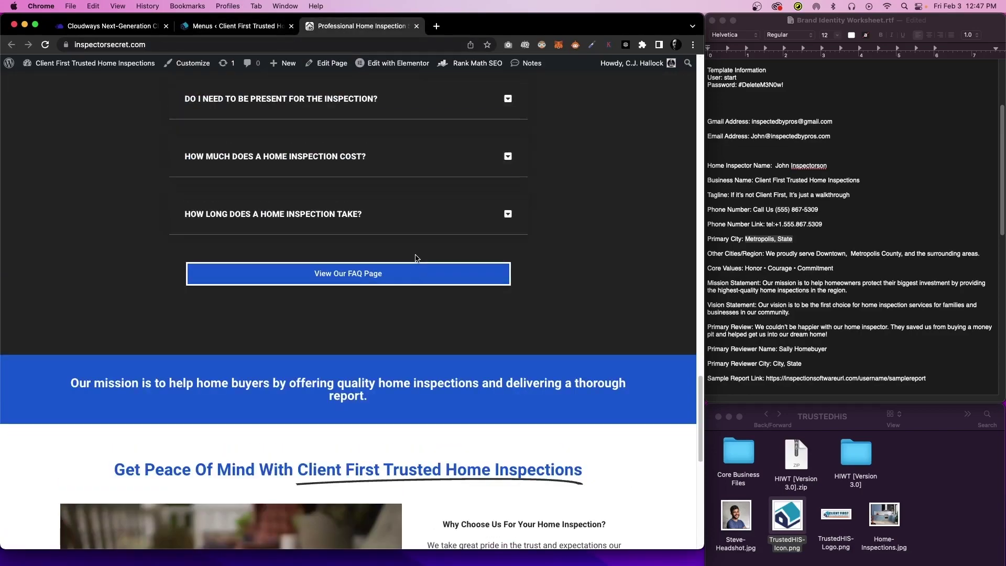
pyautogui.scroll(15, 415, 257)
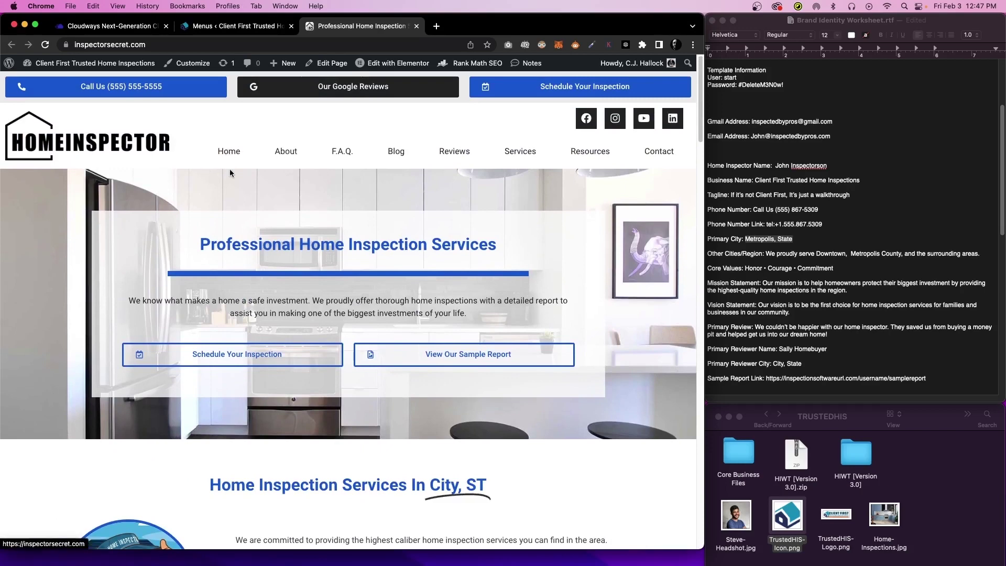
pyautogui.click(233, 29)
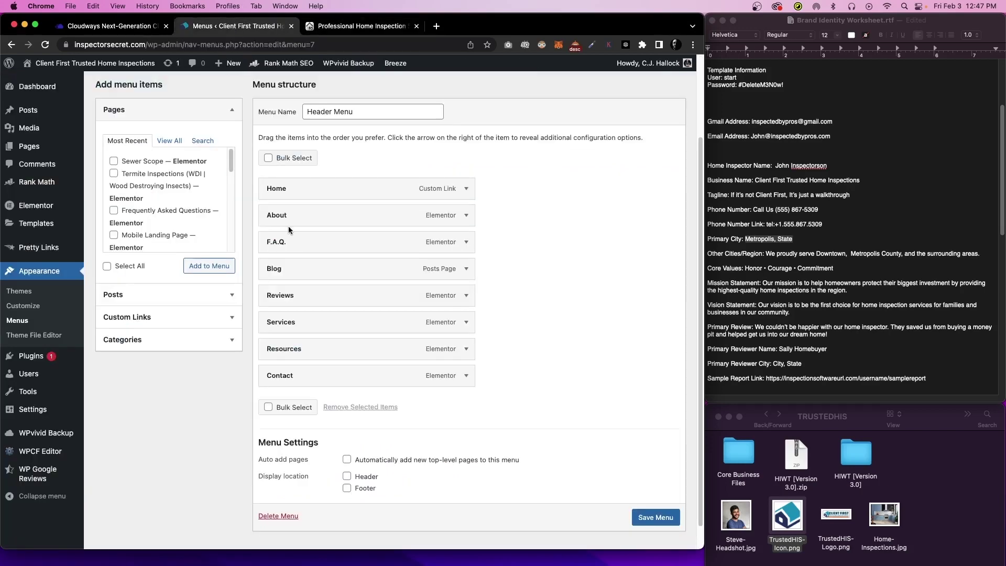
pyautogui.moveTo(284, 219); pyautogui.dragTo(301, 218)
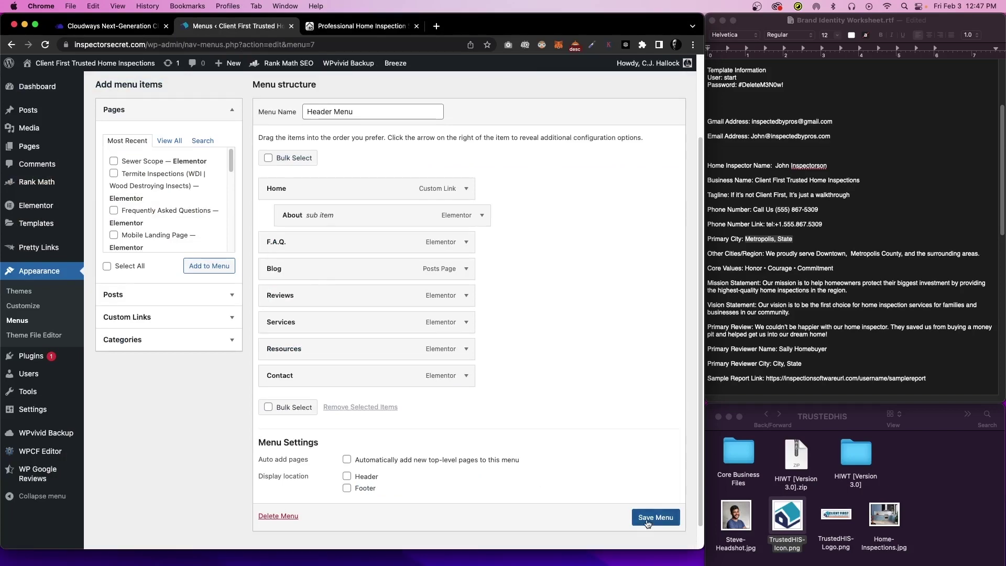
pyautogui.scroll(-1, 640, 524)
pyautogui.click(649, 504)
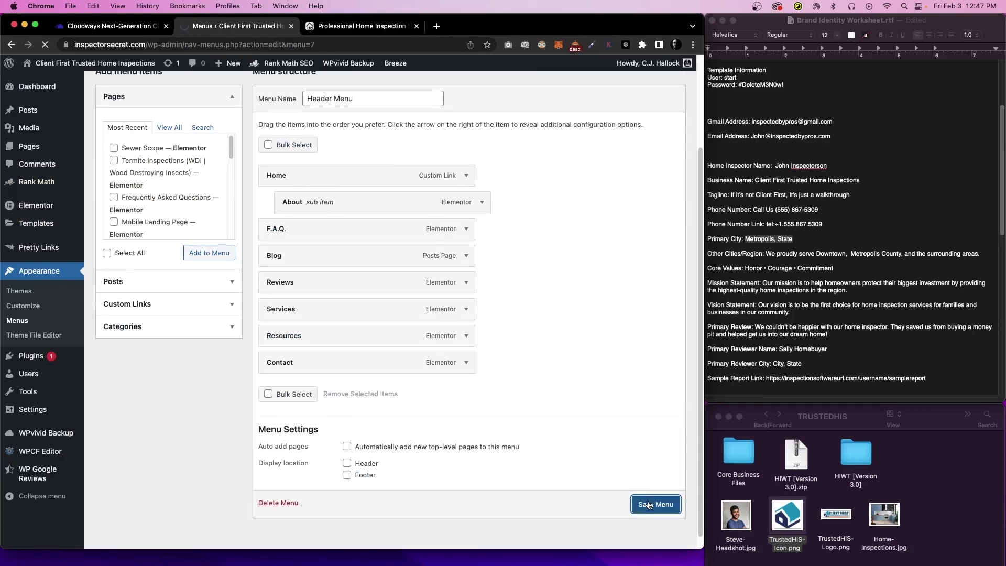
# Reload the live site and view the new Home dropdown in the header.
pyautogui.click(356, 26)
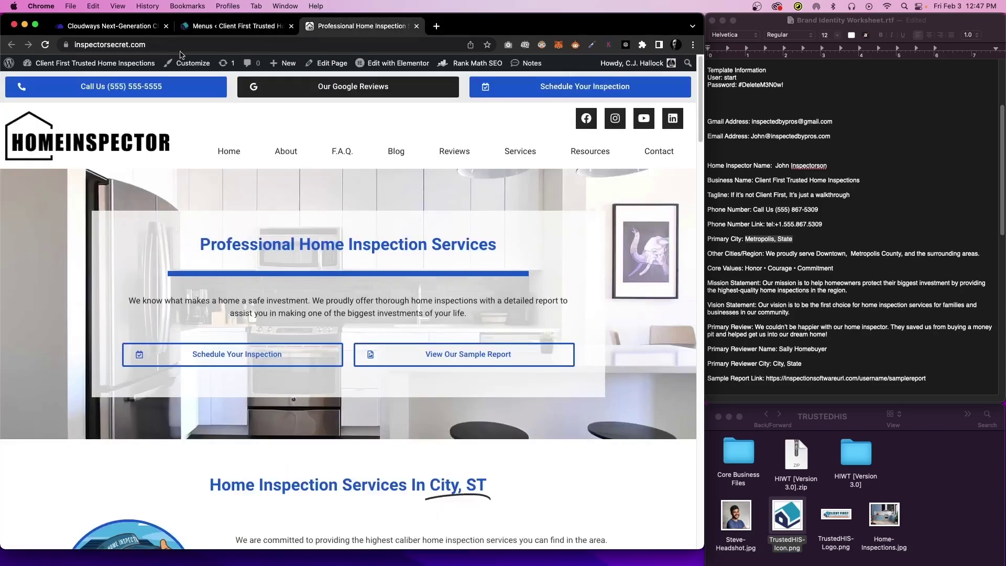
pyautogui.click(45, 45)
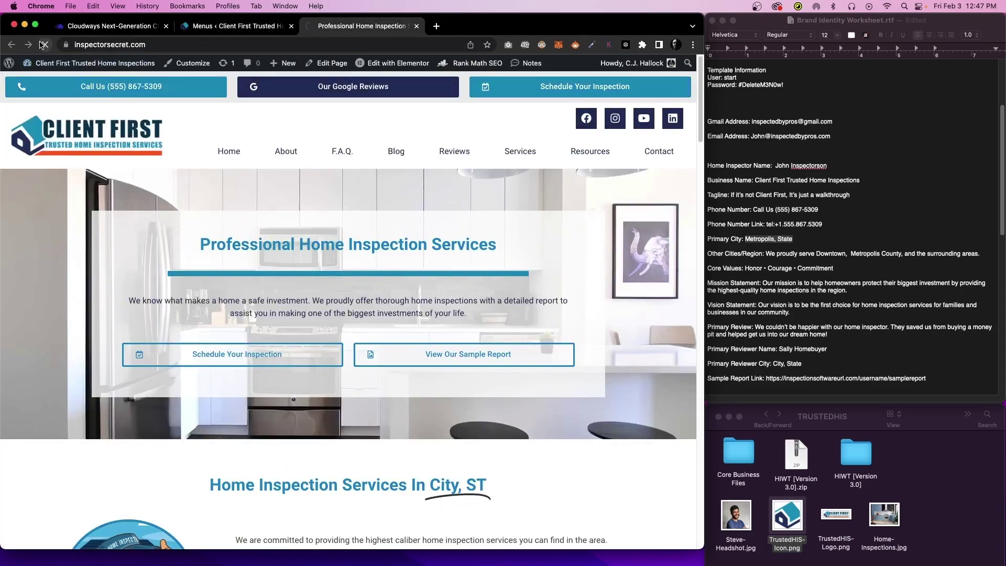
pyautogui.moveTo(243, 150)
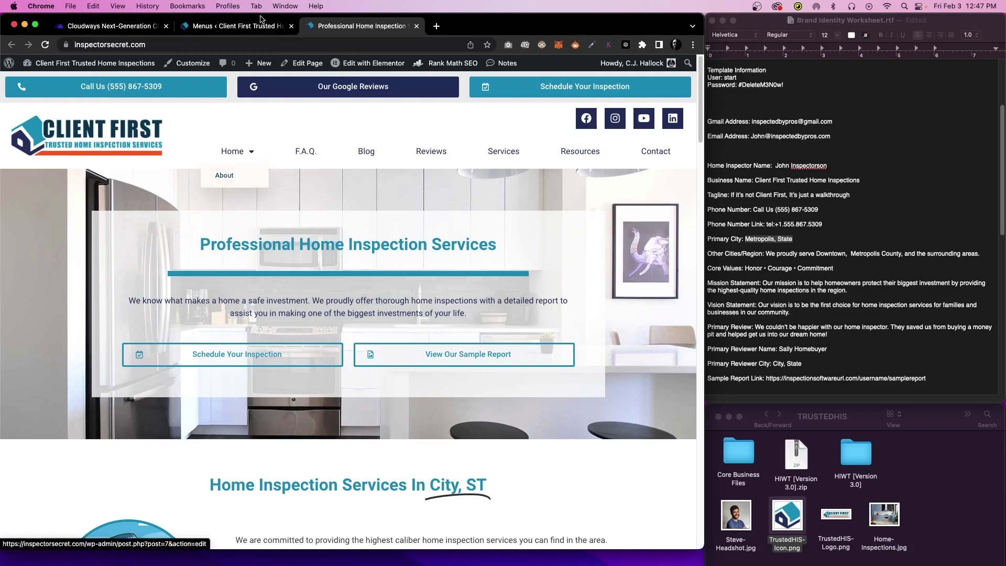
# Move About back to a top-level Header Menu item, save, and recheck the site.
pyautogui.click(238, 30)
pyautogui.moveTo(370, 350); pyautogui.dragTo(353, 356)
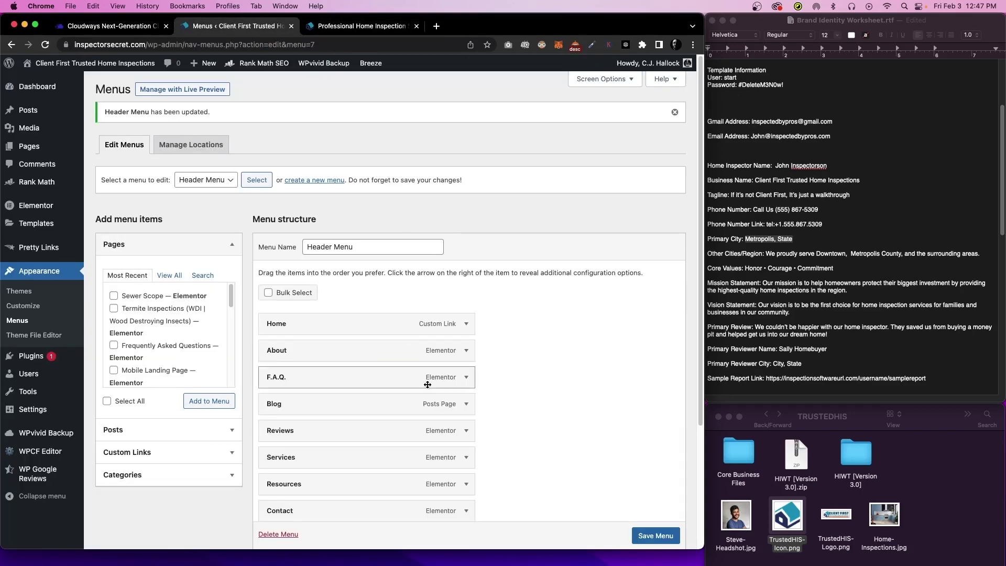
pyautogui.click(656, 536)
pyautogui.scroll(-1, 573, 445)
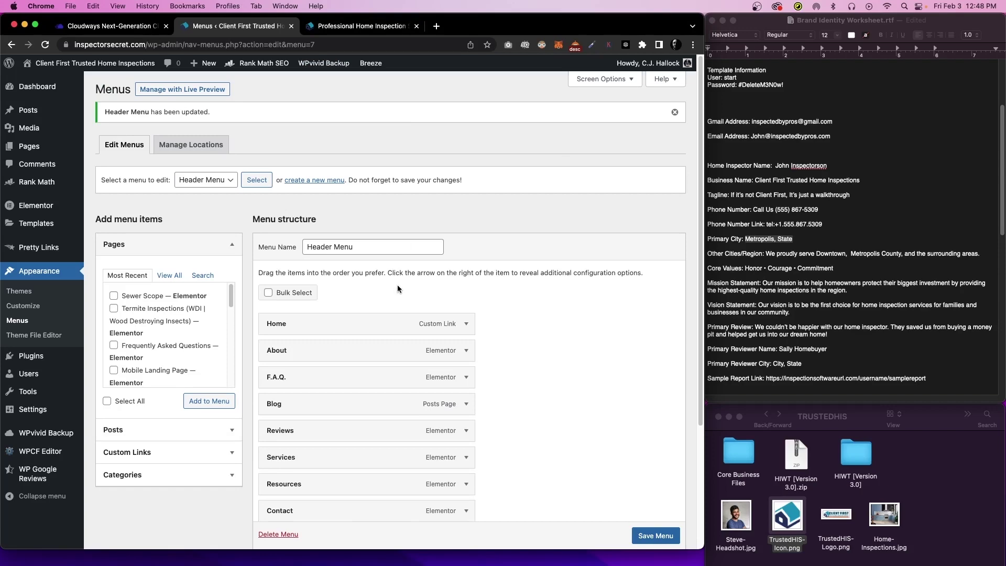
pyautogui.click(374, 32)
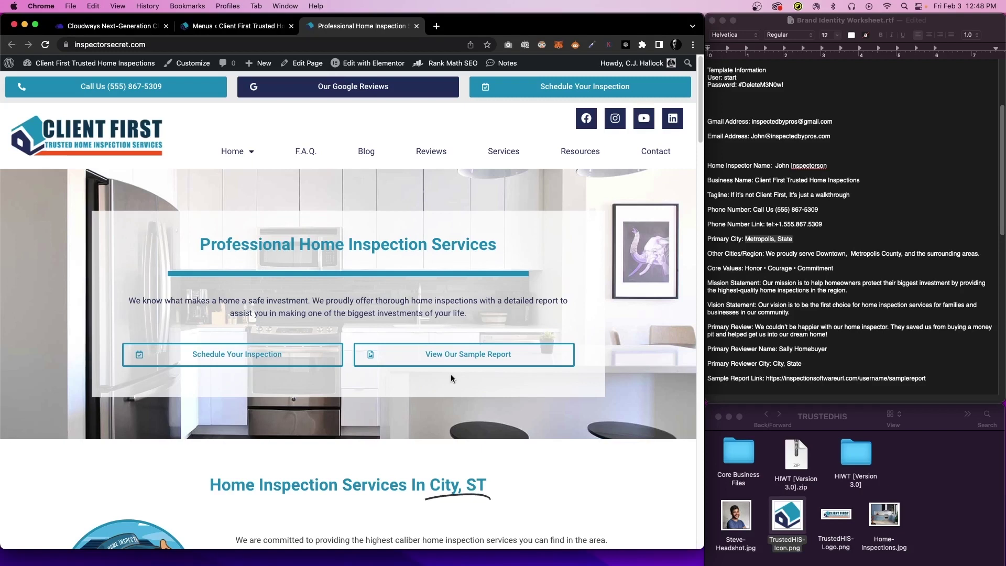
pyautogui.click(233, 27)
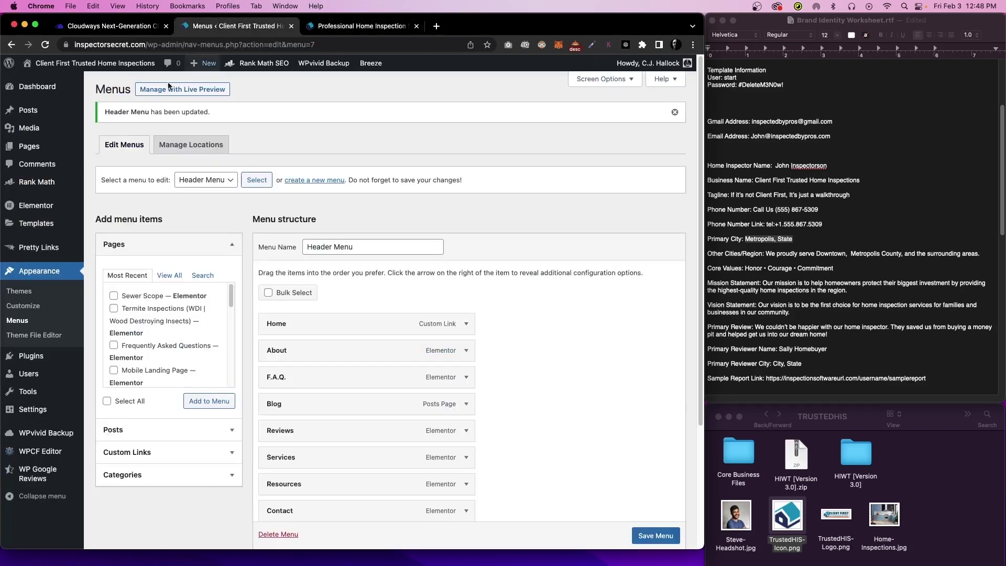
# From the Pages list, open Pre-Purchase Home Inspection with Elementor in a new browser tab.
pyautogui.click(38, 151)
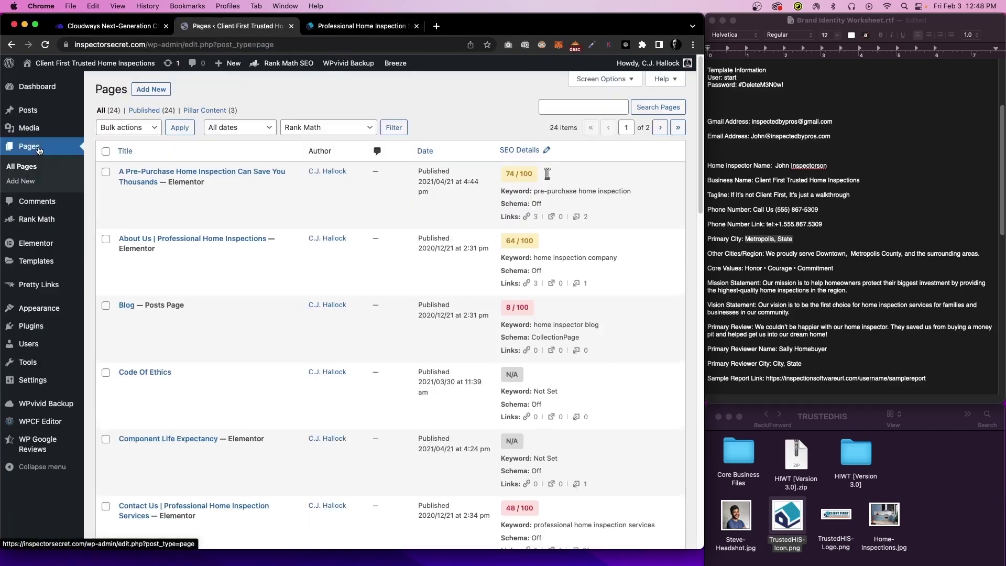
pyautogui.moveTo(308, 194)
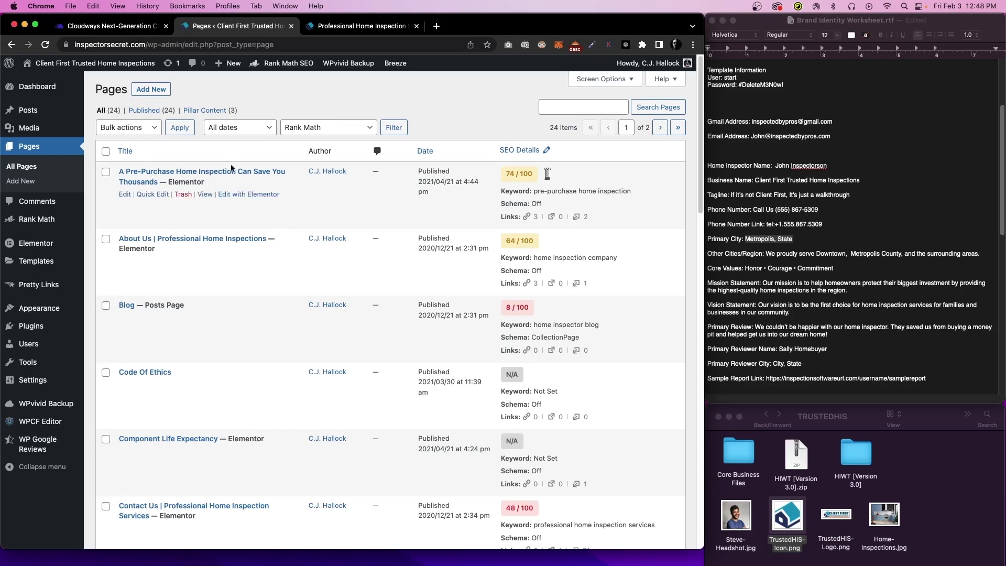
pyautogui.rightClick(259, 195)
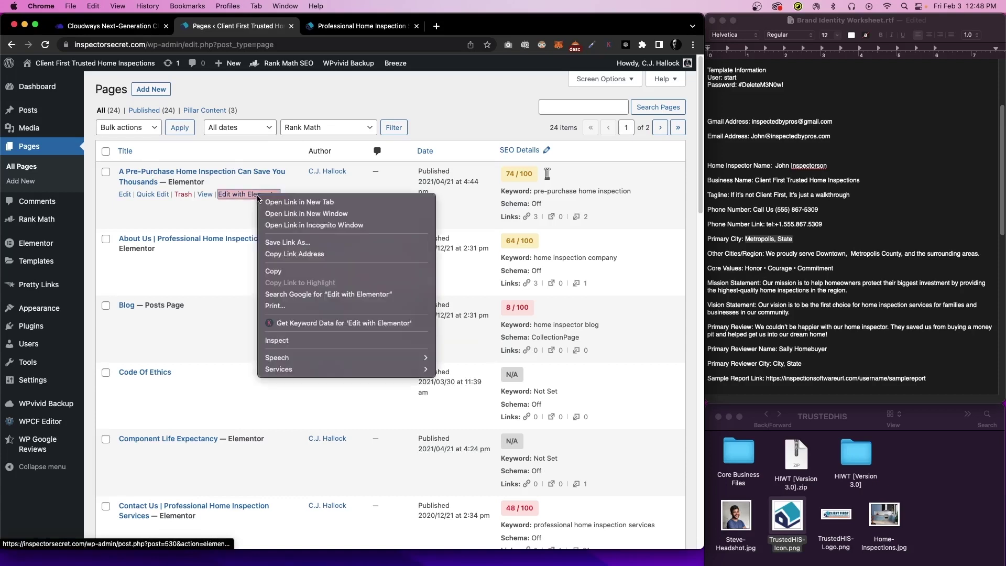
pyautogui.click(310, 202)
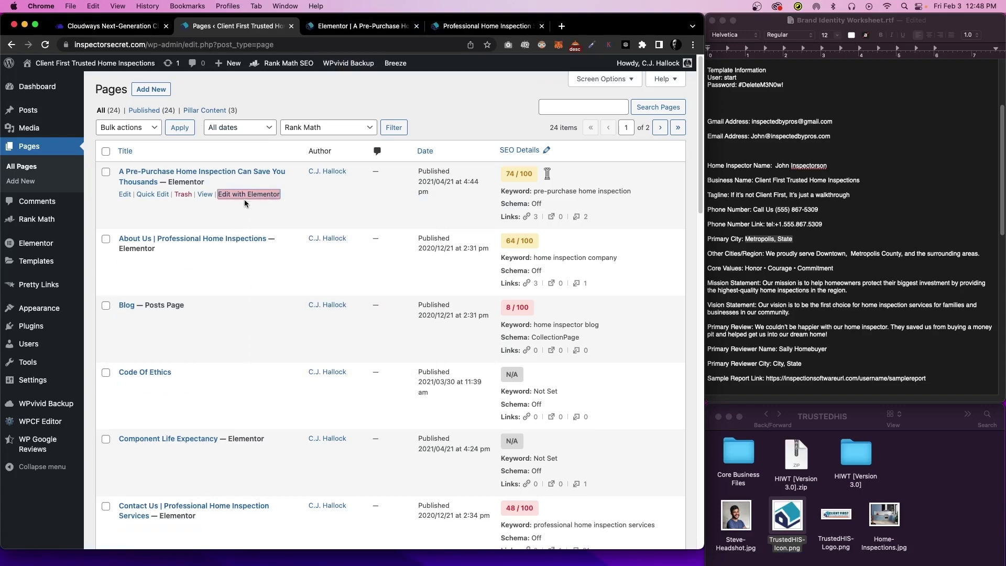
pyautogui.click(335, 28)
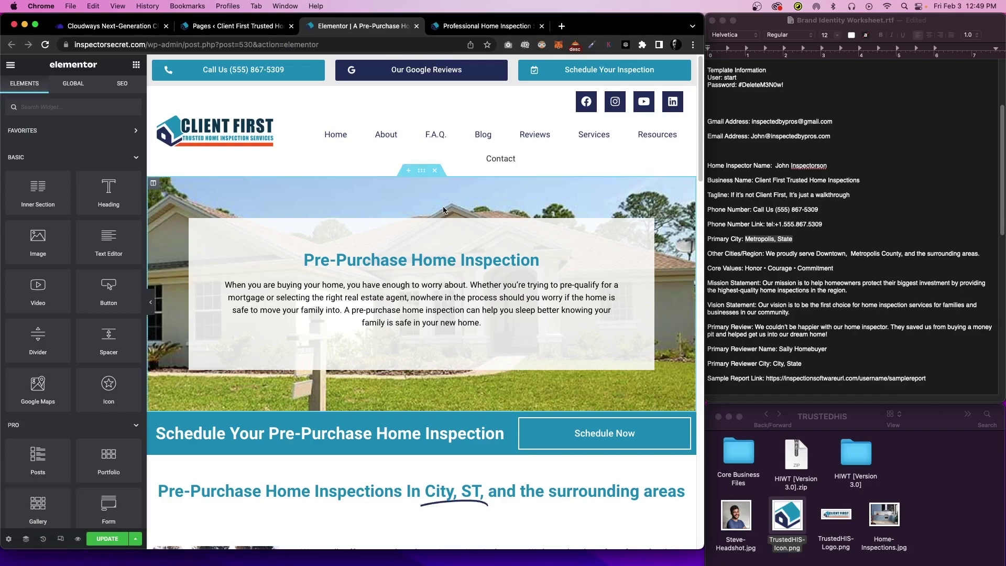
# Replace the headline's 'City, ST,' Highlighted Text with the copied 'Metropolis, State,'.
pyautogui.scroll(-10, 442, 209)
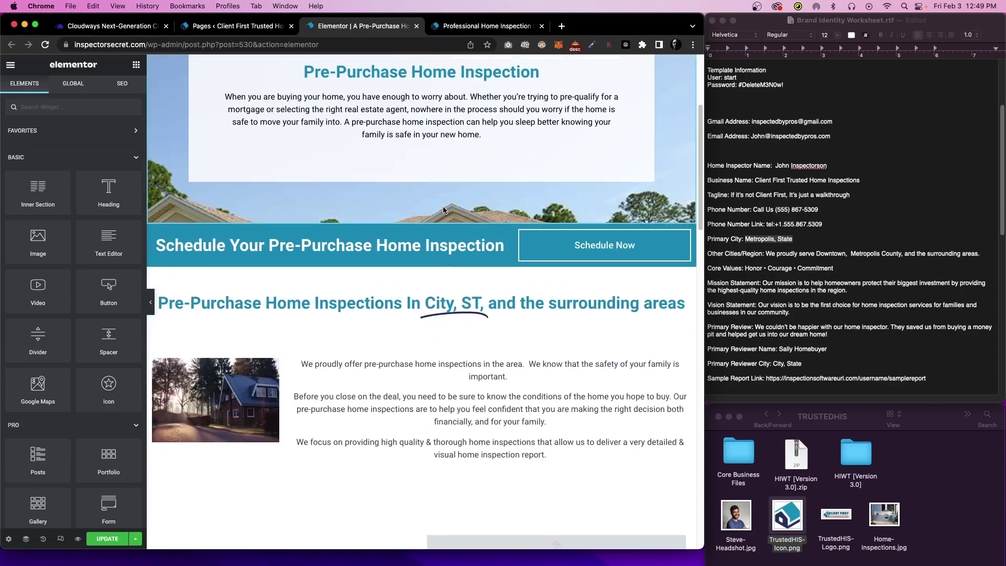
pyautogui.scroll(-2, 443, 210)
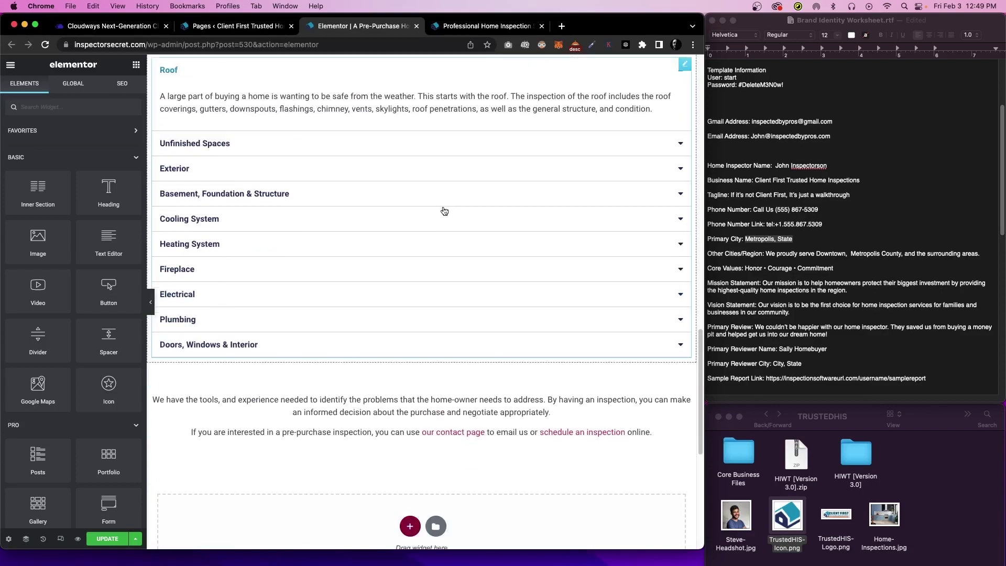
pyautogui.scroll(12, 443, 210)
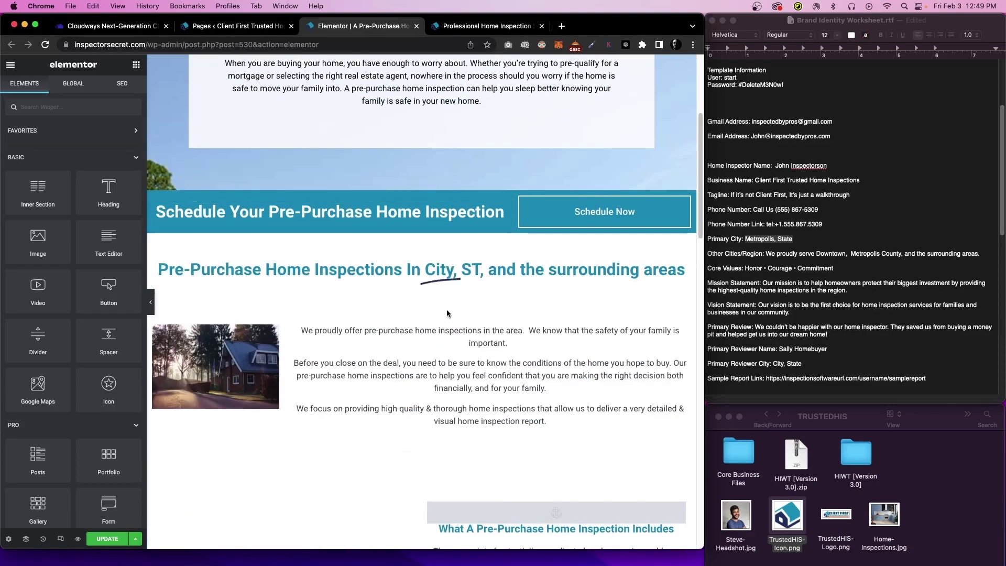
pyautogui.click(444, 272)
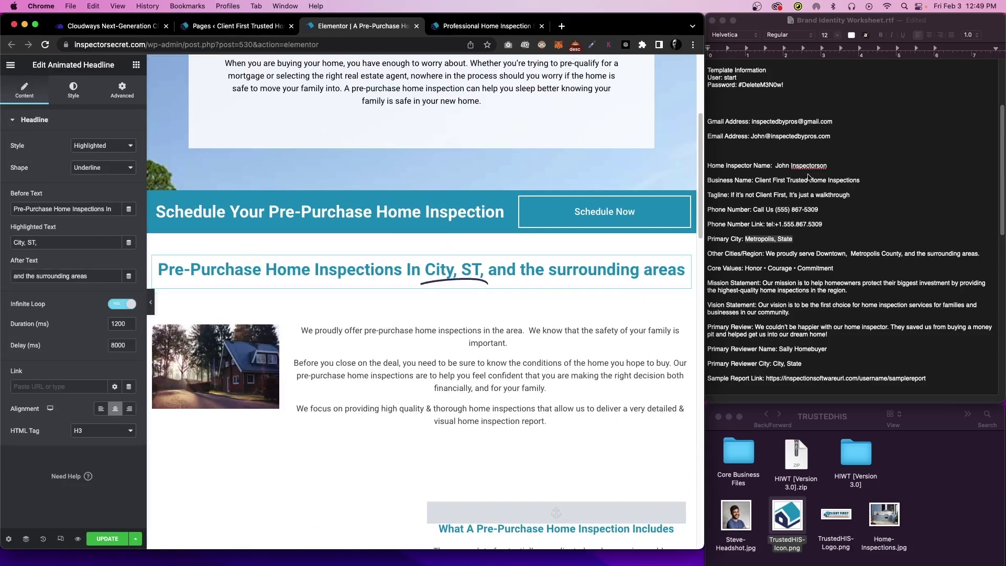
pyautogui.rightClick(774, 239)
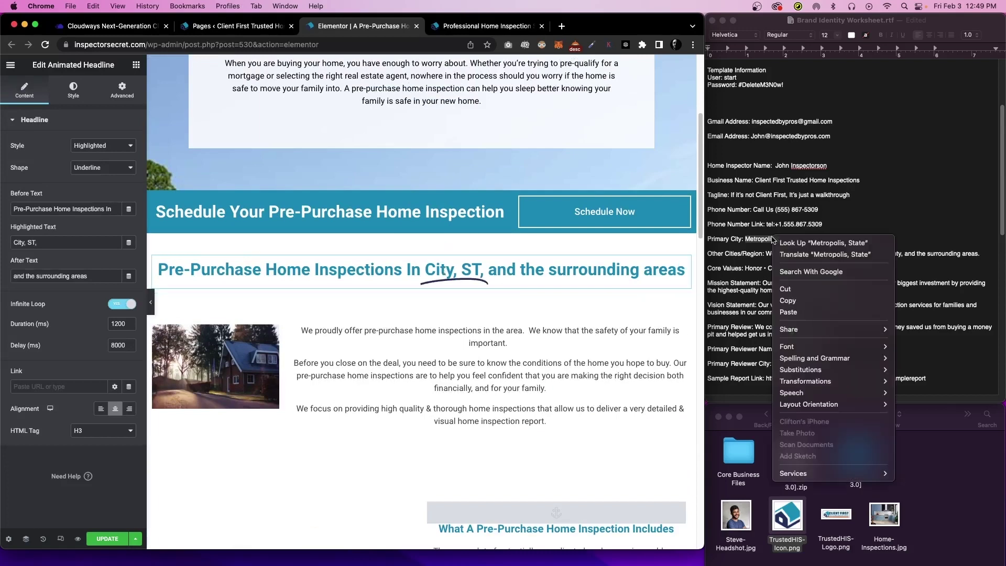
pyautogui.click(788, 301)
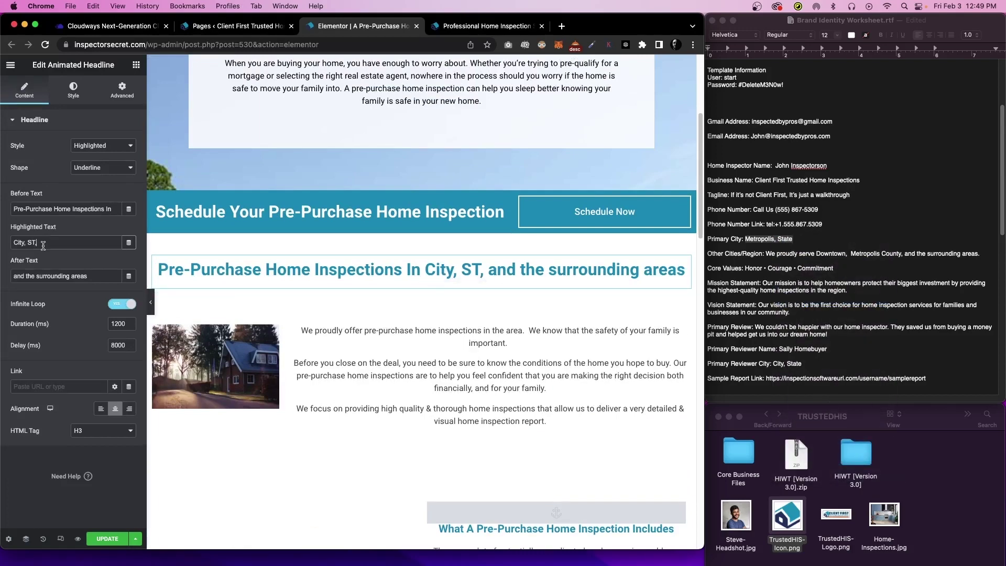
pyautogui.moveTo(115, 242); pyautogui.dragTo(2, 242)
pyautogui.press('cmd+v')
pyautogui.write(',')
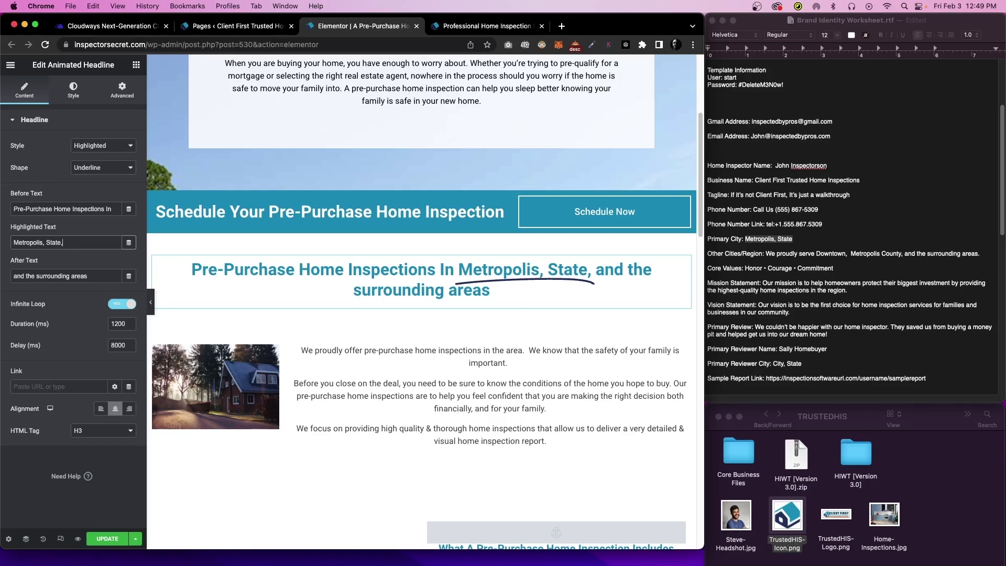
# Update the page and close the Elementor editor and live preview tabs.
pyautogui.scroll(5, 493, 247)
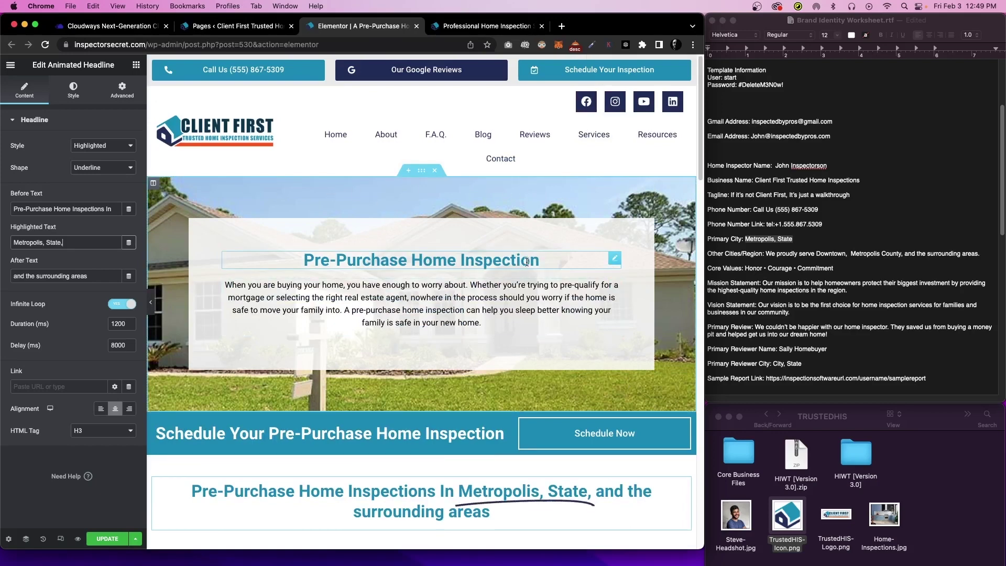
pyautogui.click(107, 540)
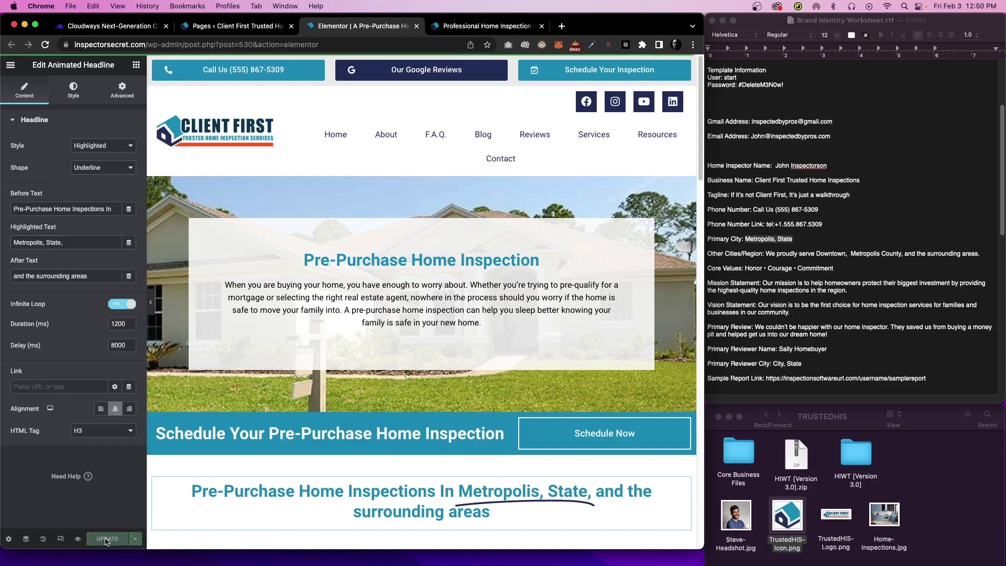
pyautogui.click(416, 25)
pyautogui.click(417, 25)
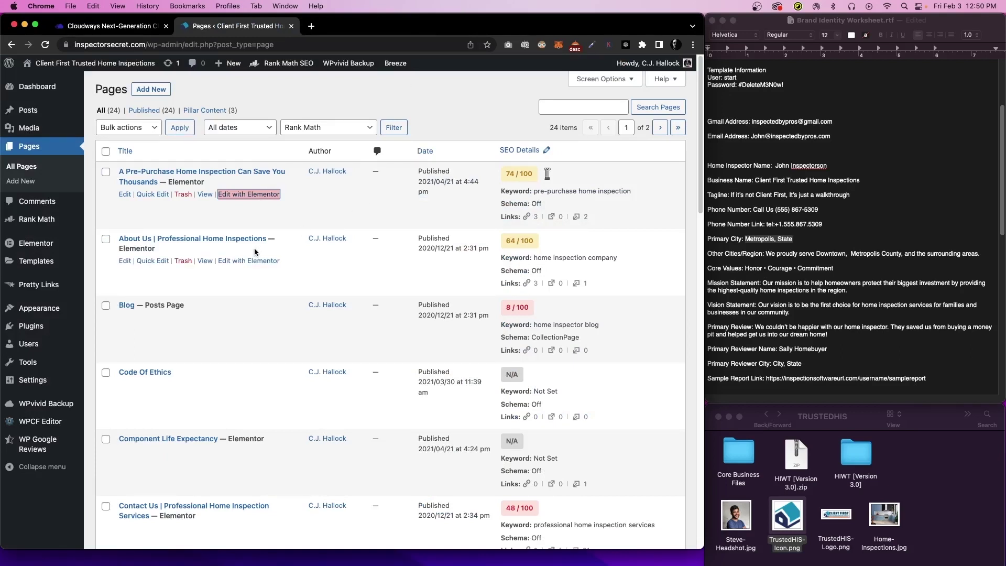
# Open About Us in Elementor and set the headline's Highlighted Text to 'Metropolis, State'.
pyautogui.click(248, 264)
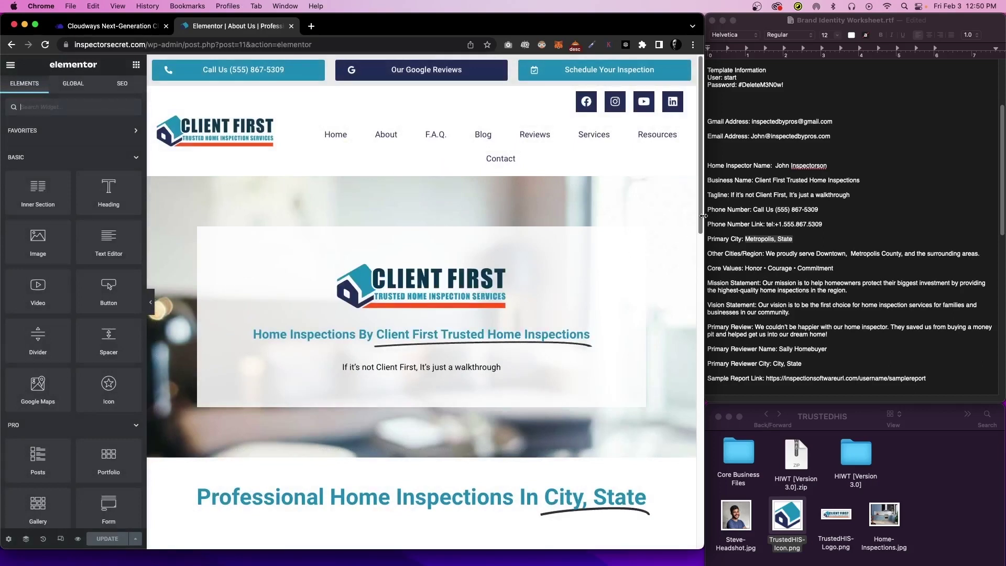
pyautogui.scroll(-1, 464, 366)
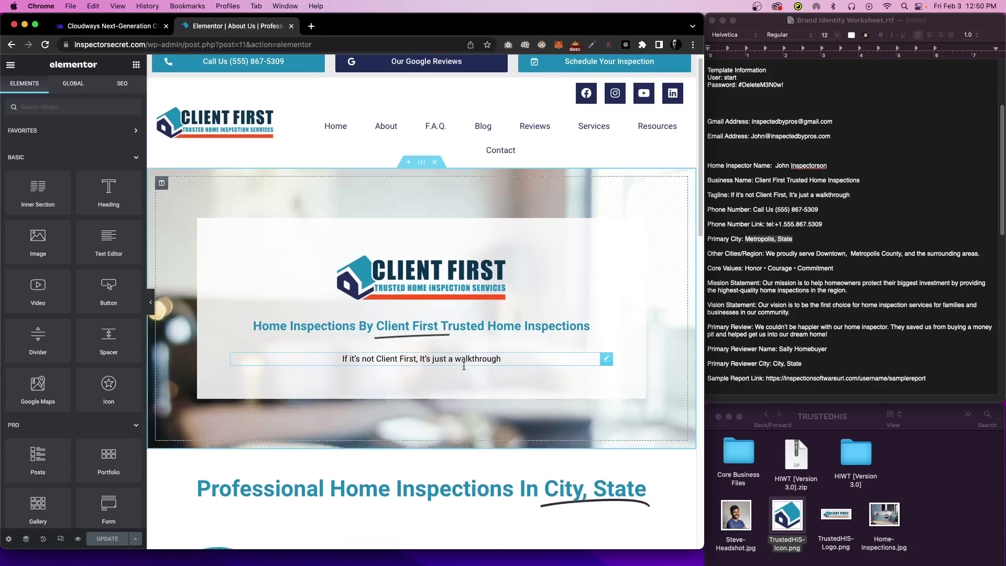
pyautogui.scroll(-5, 464, 366)
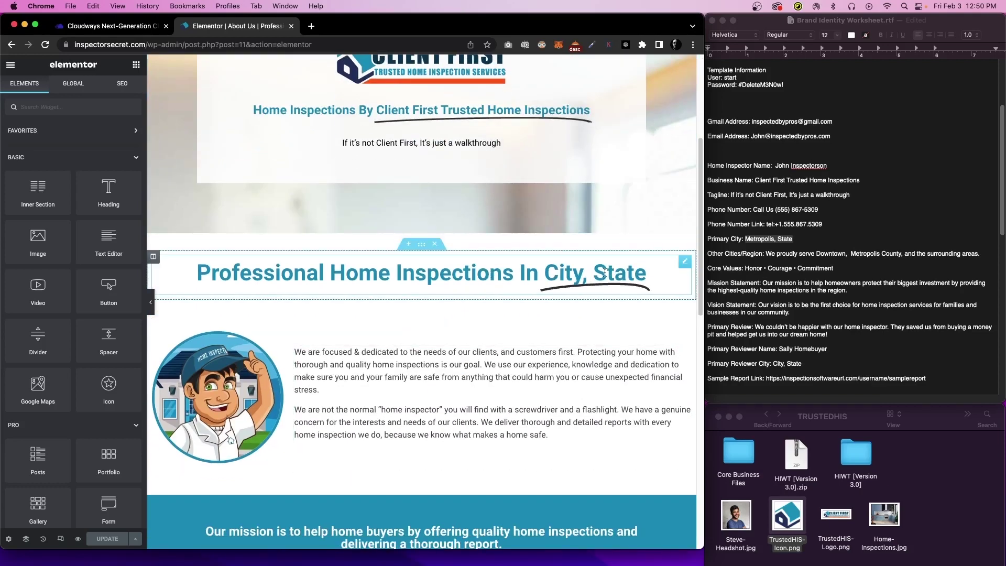
pyautogui.click(575, 274)
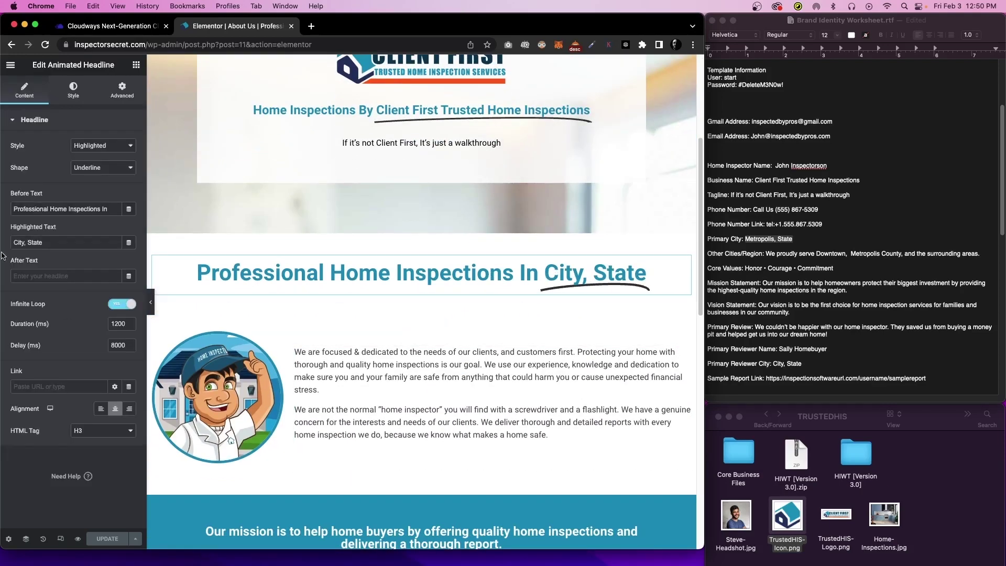
pyautogui.tripleClick(68, 242)
pyautogui.press('super+v')
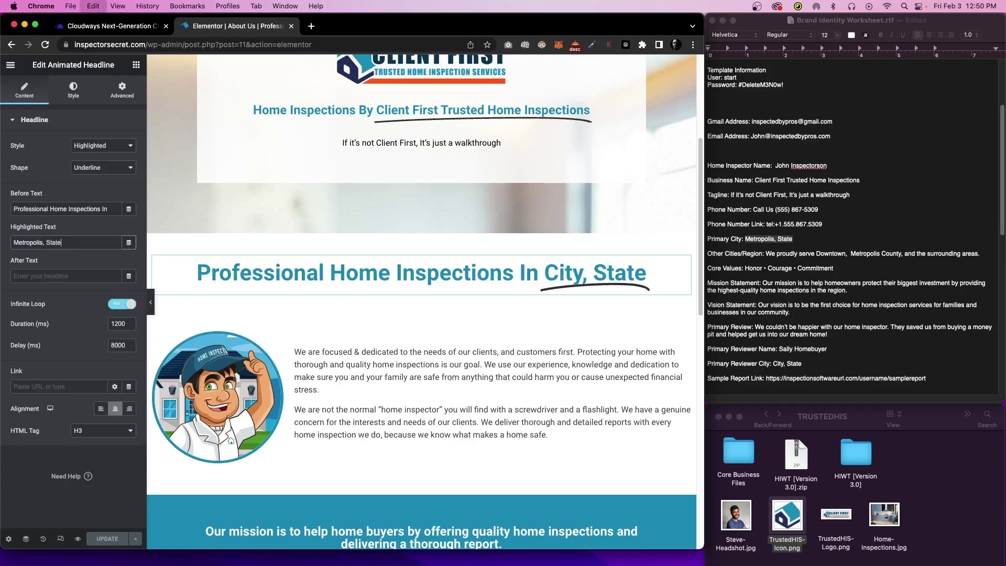
# Select the about paragraph widget, then the cartoon inspector image widget.
pyautogui.click(489, 353)
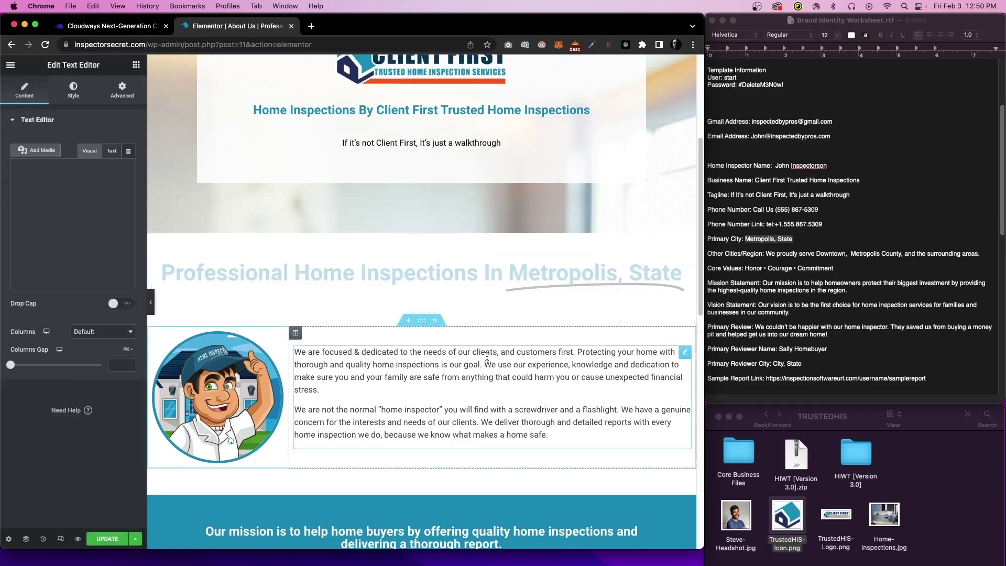
pyautogui.scroll(-3, 489, 353)
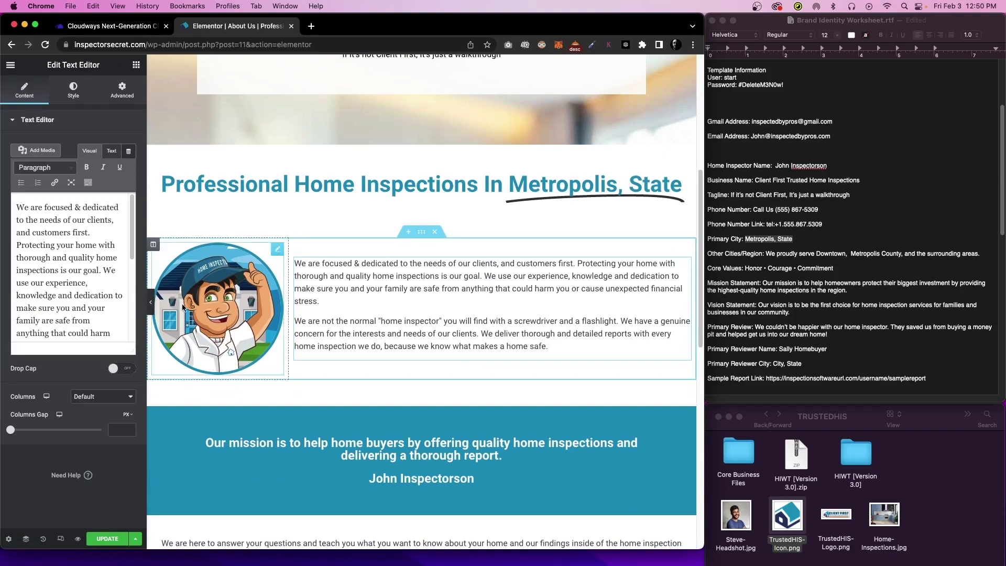
pyautogui.click(224, 315)
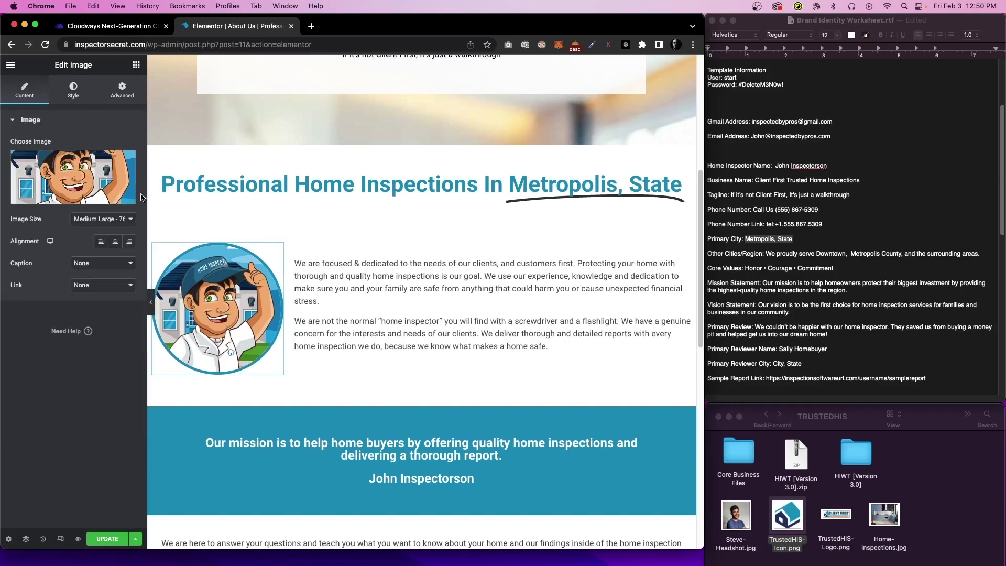
# Back out of the media library's unsaved-changes prompt and update the page.
pyautogui.click(100, 197)
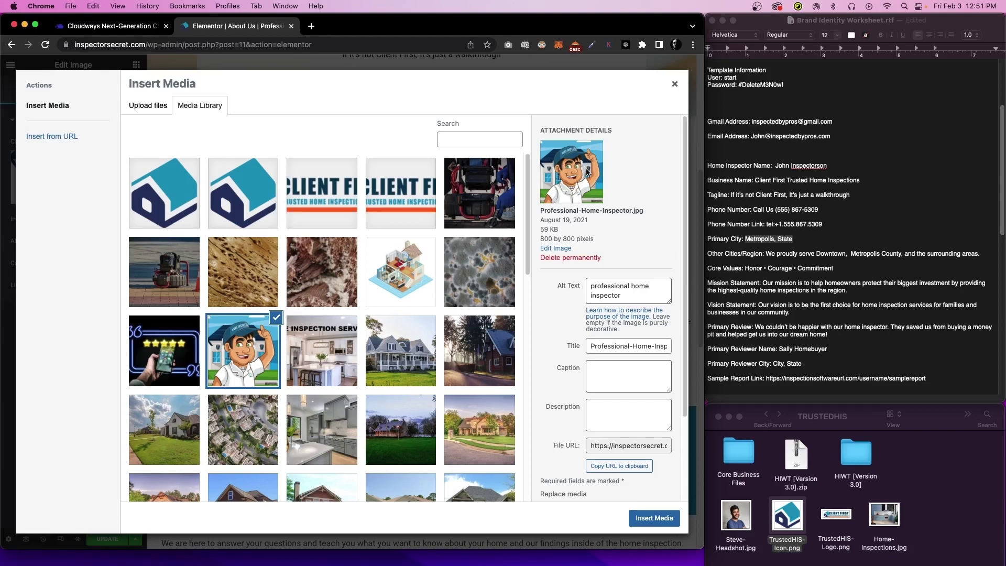
pyautogui.scroll(-4, 609, 221)
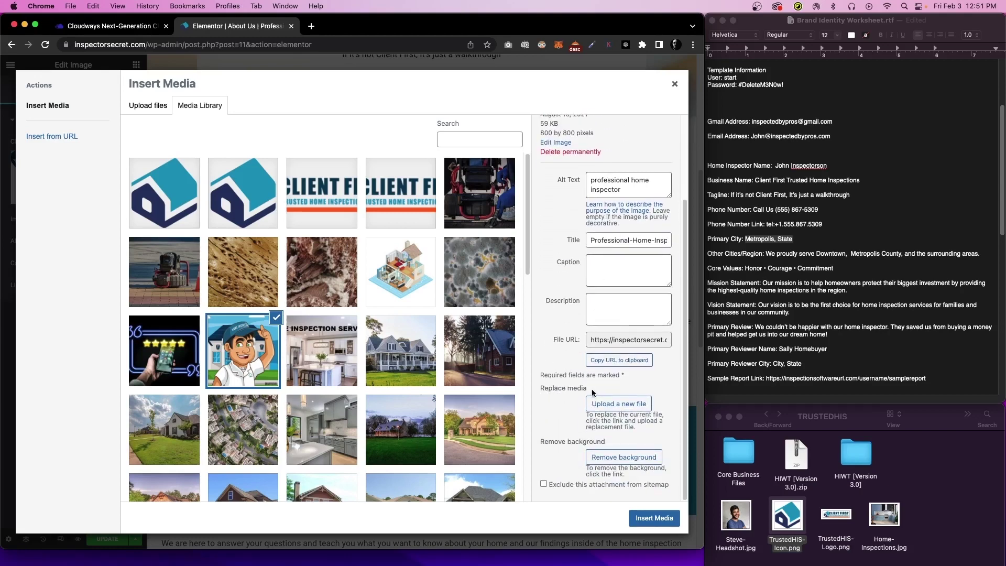
pyautogui.click(614, 404)
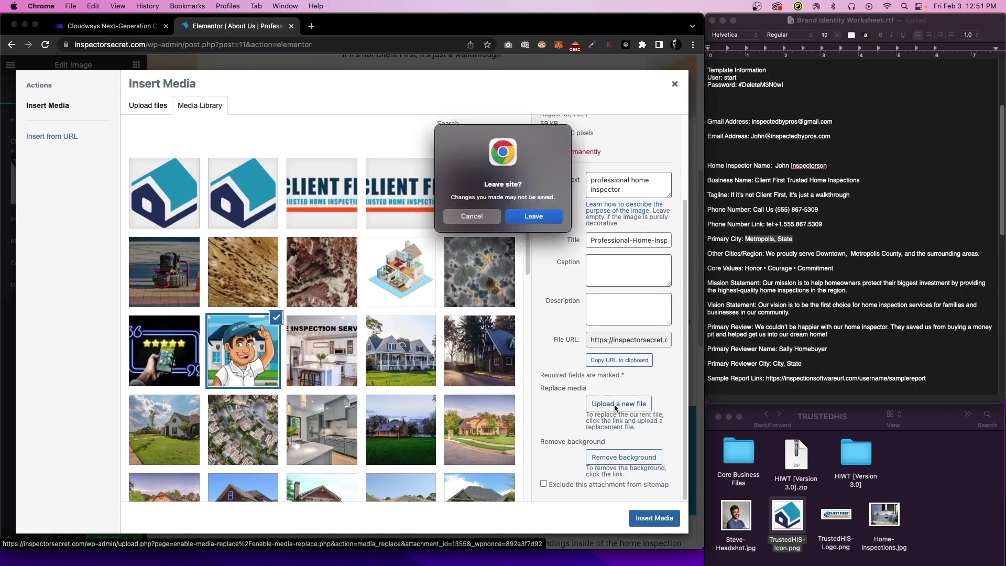
pyautogui.click(485, 216)
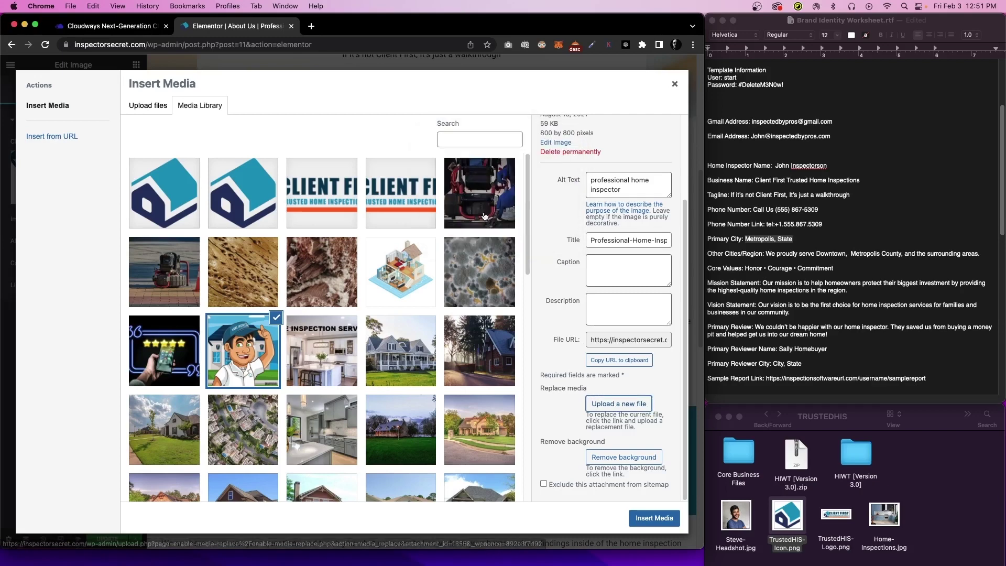
pyautogui.click(675, 84)
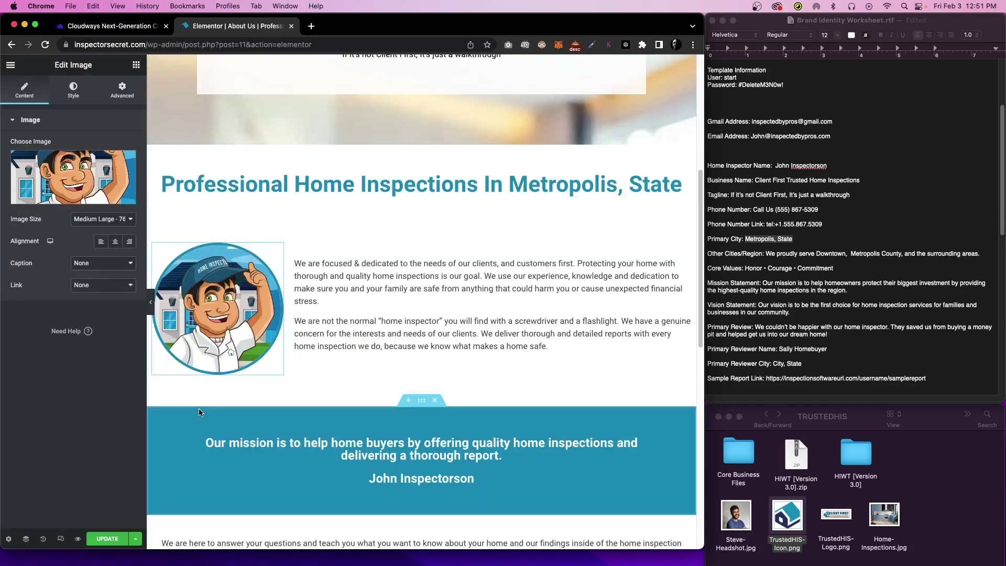
pyautogui.click(104, 540)
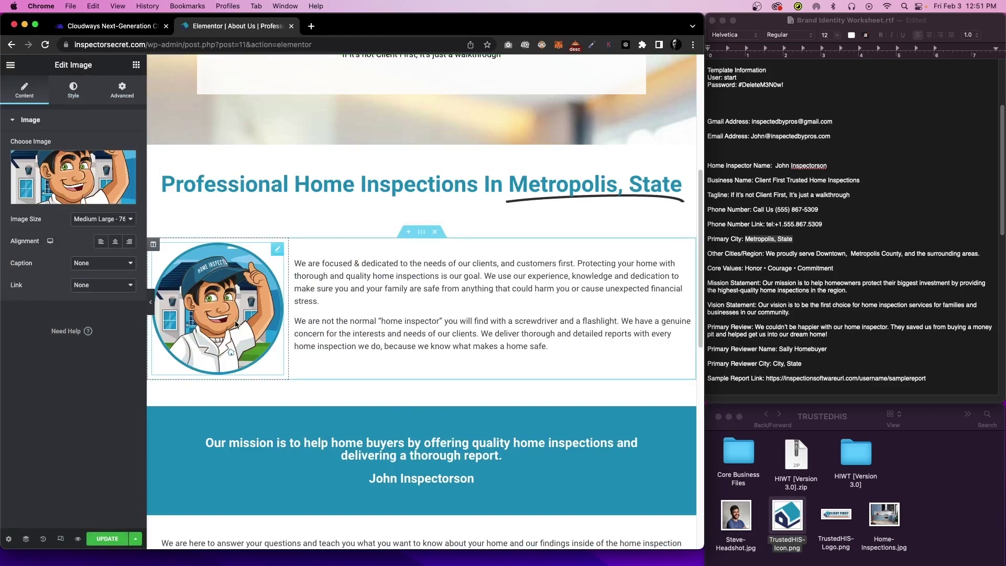
# Reopen Insert Media, select Professional-Home-Inspector.jpg and go to Upload a new file.
pyautogui.click(112, 171)
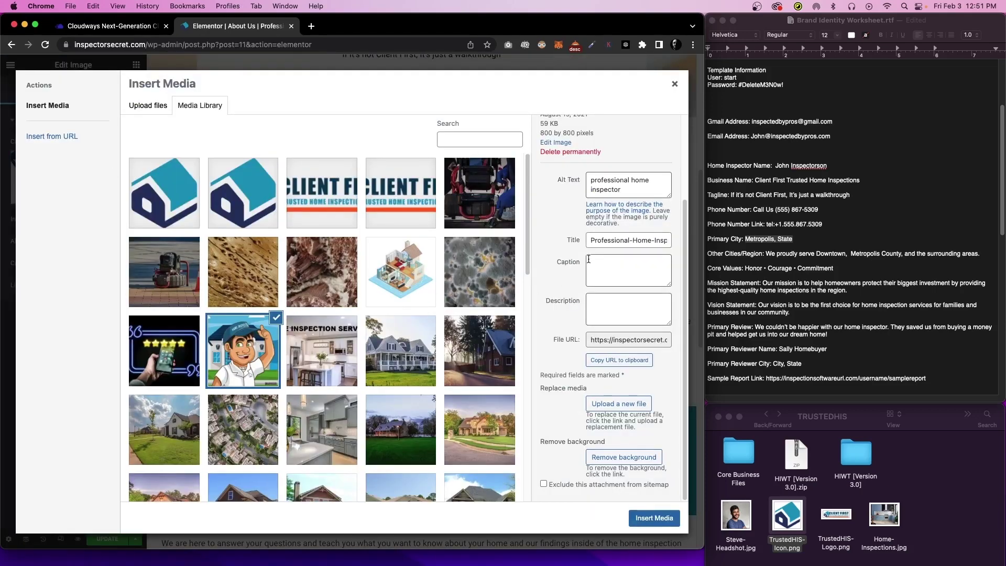
pyautogui.scroll(4, 589, 258)
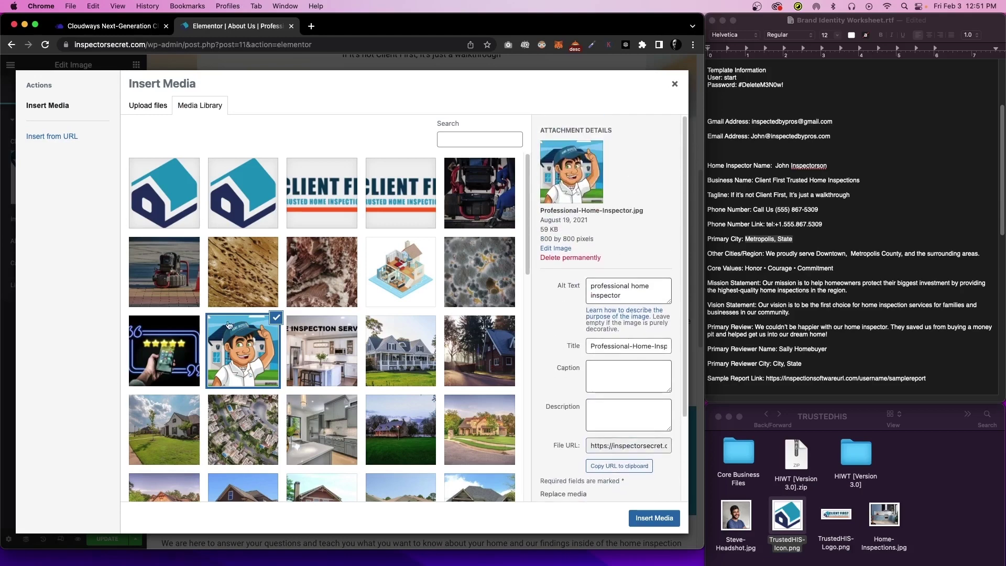
pyautogui.click(245, 353)
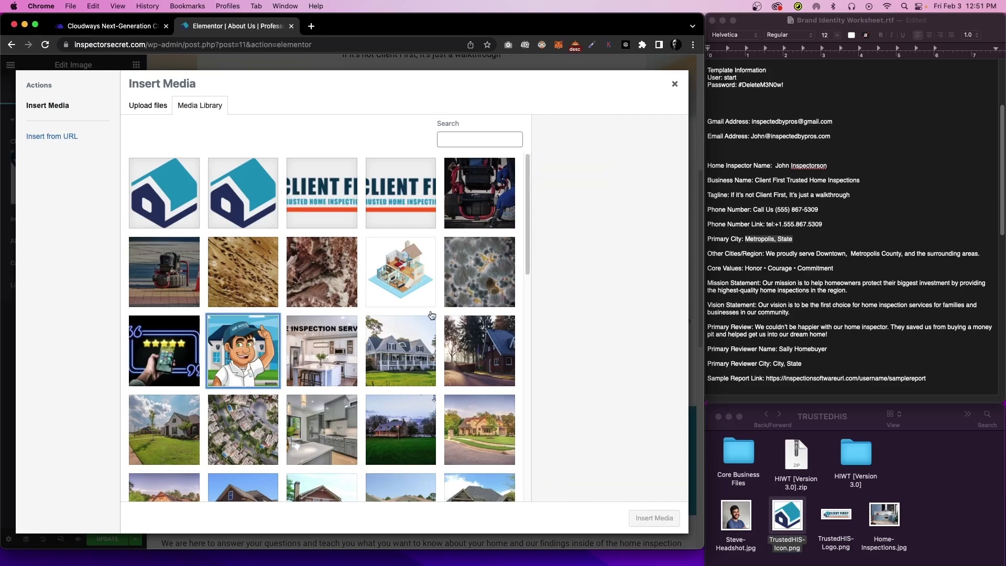
pyautogui.click(227, 362)
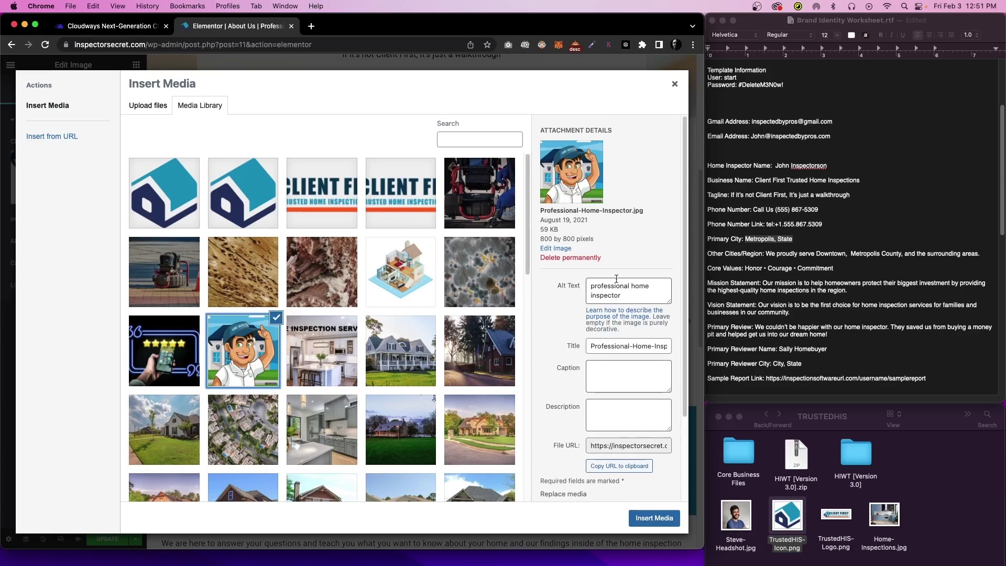
pyautogui.scroll(-3, 616, 278)
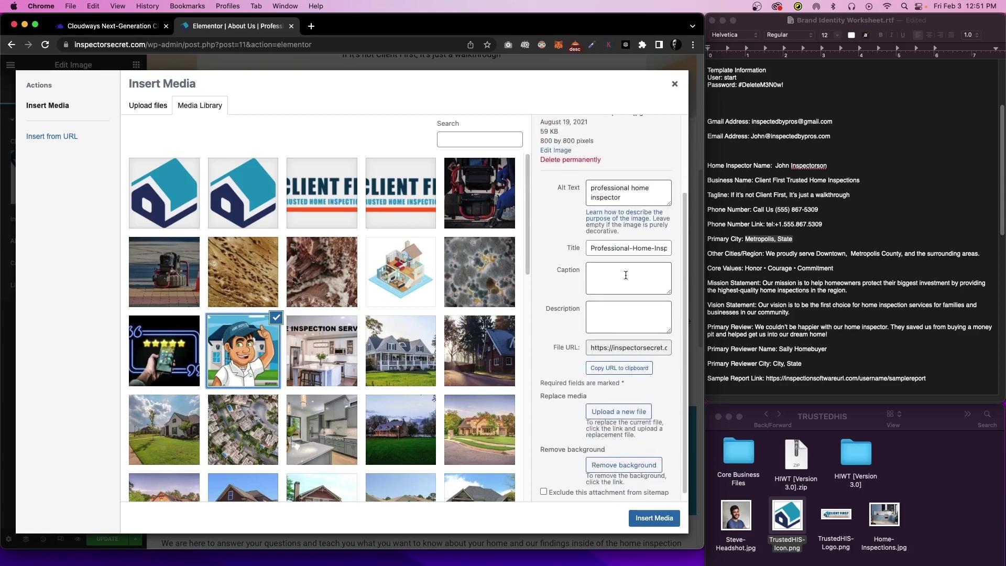
pyautogui.click(607, 406)
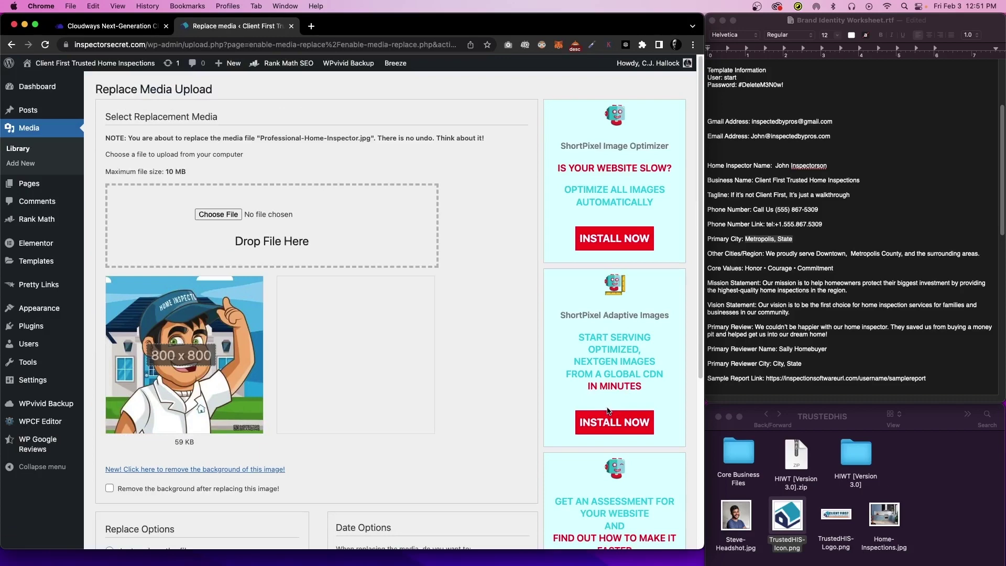
# Replace Professional-Home-Inspector.jpg with Steve-Headshot.jpg, updating links to the new file name.
pyautogui.moveTo(736, 516); pyautogui.dragTo(349, 221)
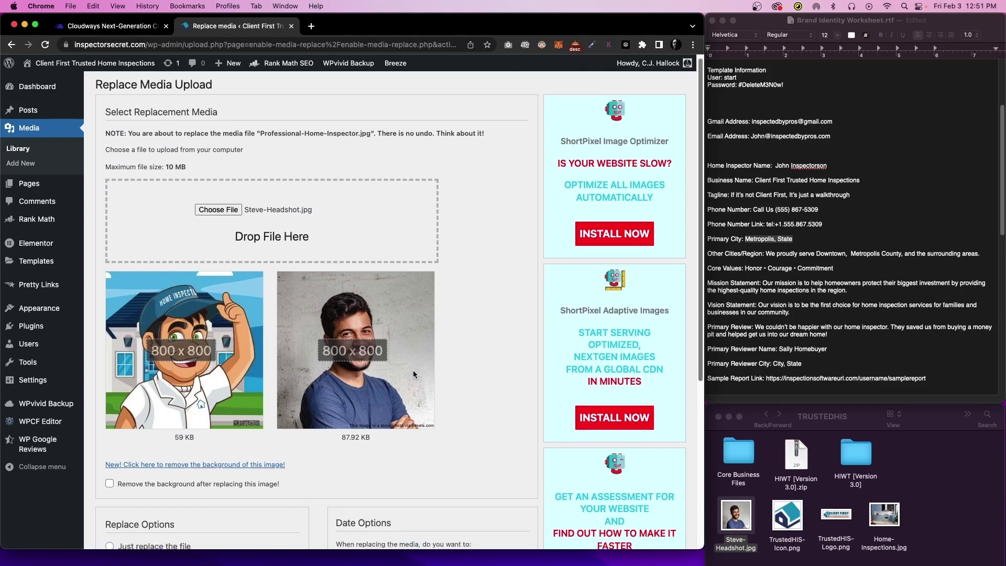
pyautogui.scroll(-5, 414, 371)
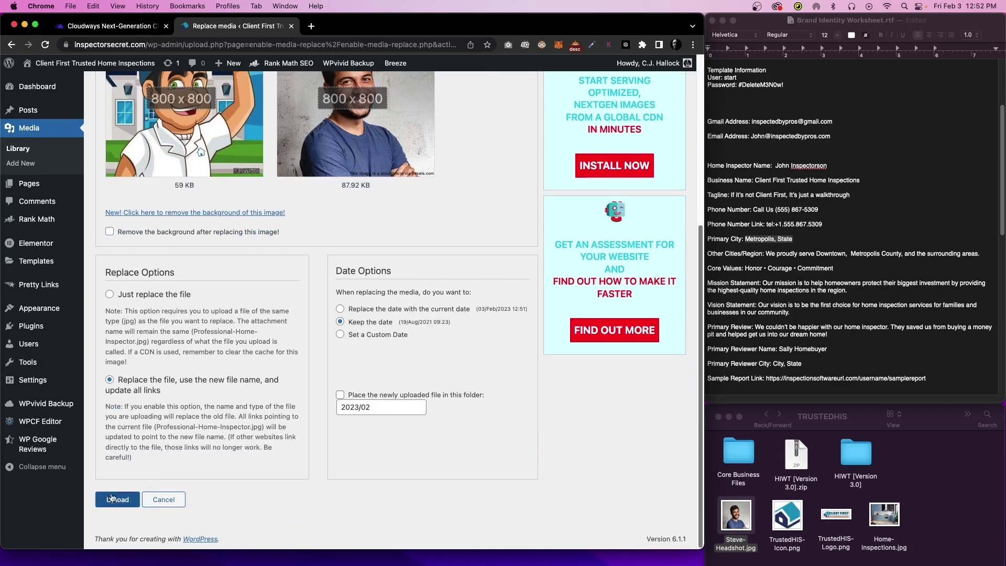
pyautogui.click(115, 502)
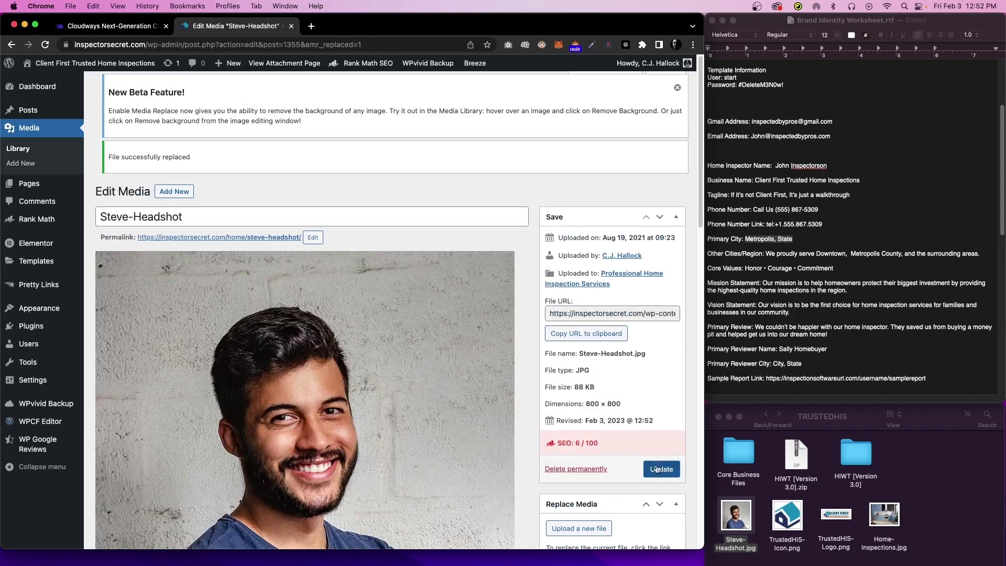
pyautogui.click(656, 468)
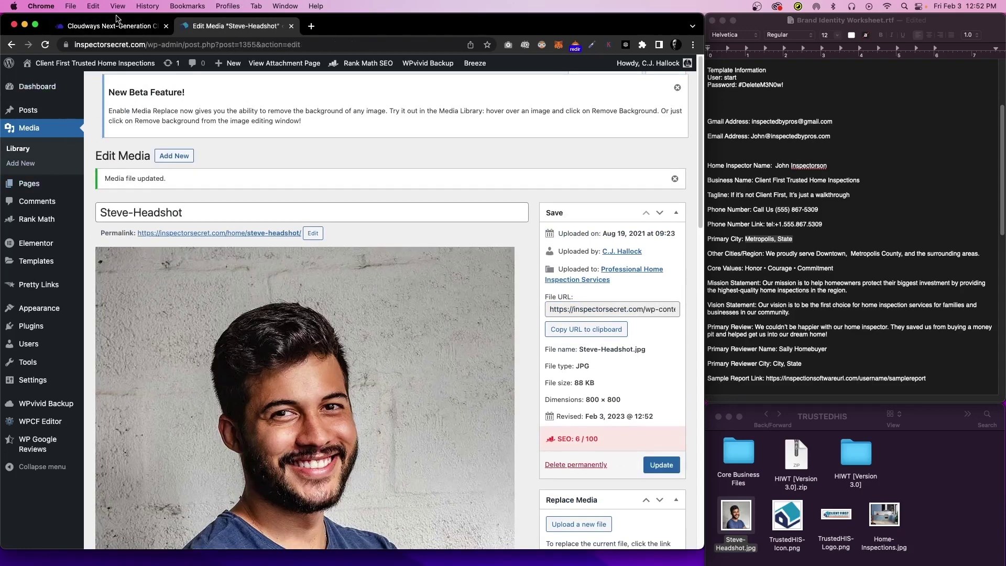
# Open About Us with Elementor in a new tab and scroll to the headshot section.
pyautogui.click(30, 187)
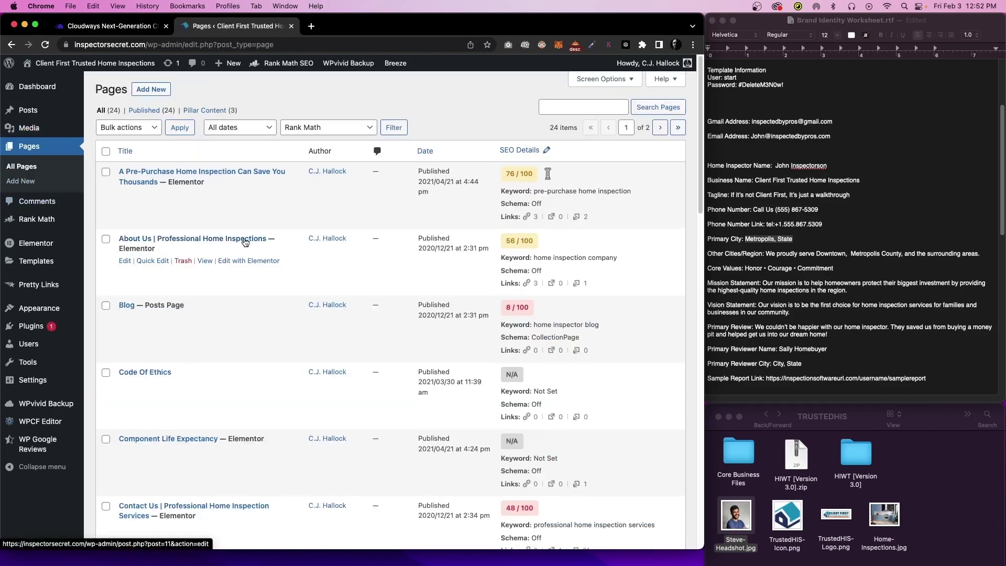
pyautogui.rightClick(240, 263)
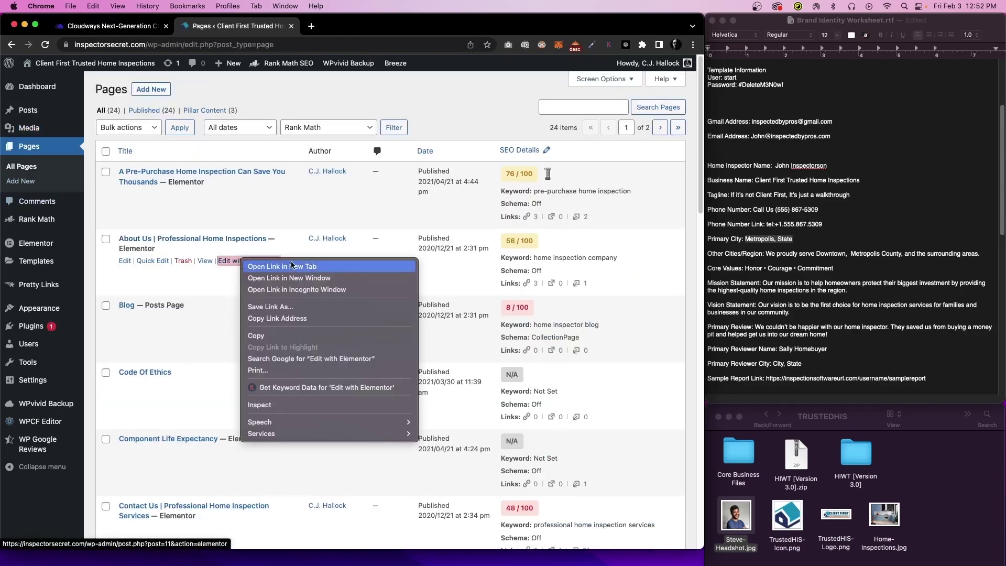
pyautogui.click(291, 264)
pyautogui.hotkey('ctrl', 'Tab')
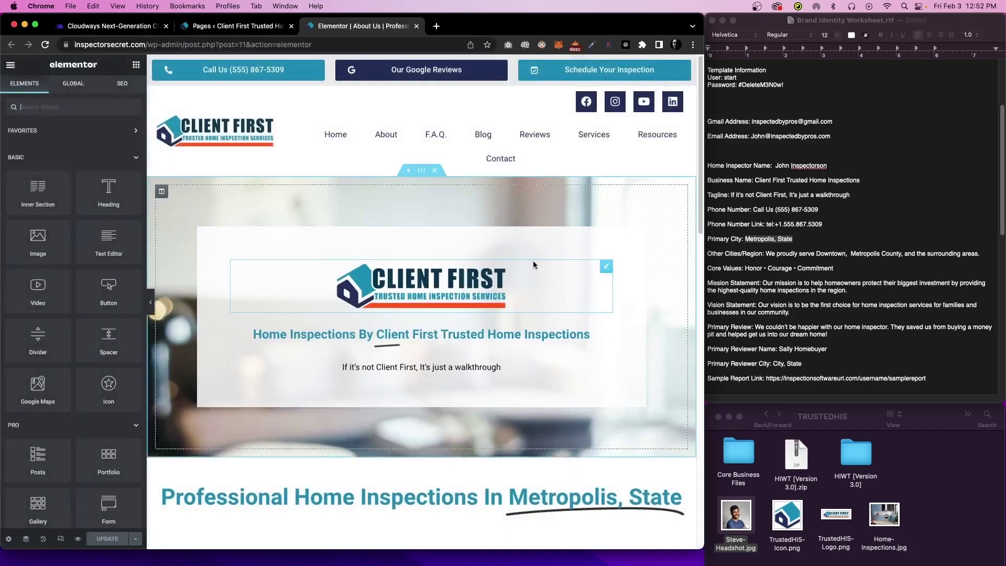
pyautogui.scroll(-6, 533, 260)
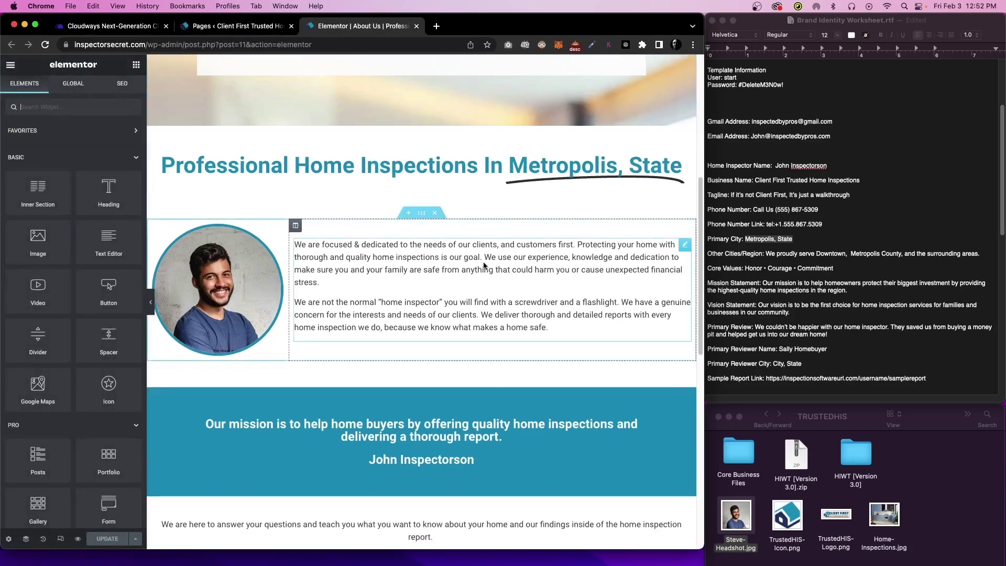
pyautogui.scroll(-9, 610, 283)
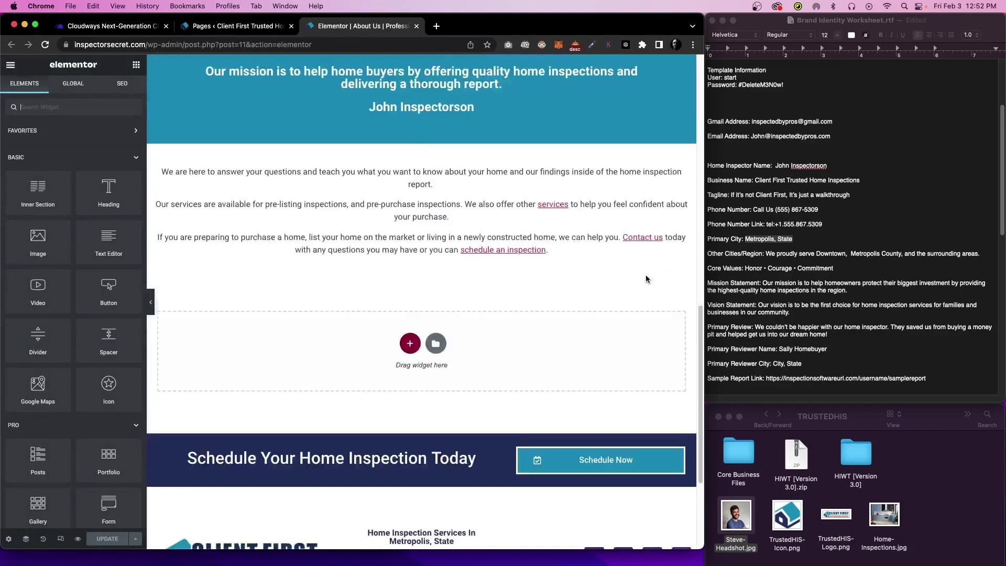
pyautogui.scroll(12, 629, 281)
pyautogui.scroll(-4, 645, 279)
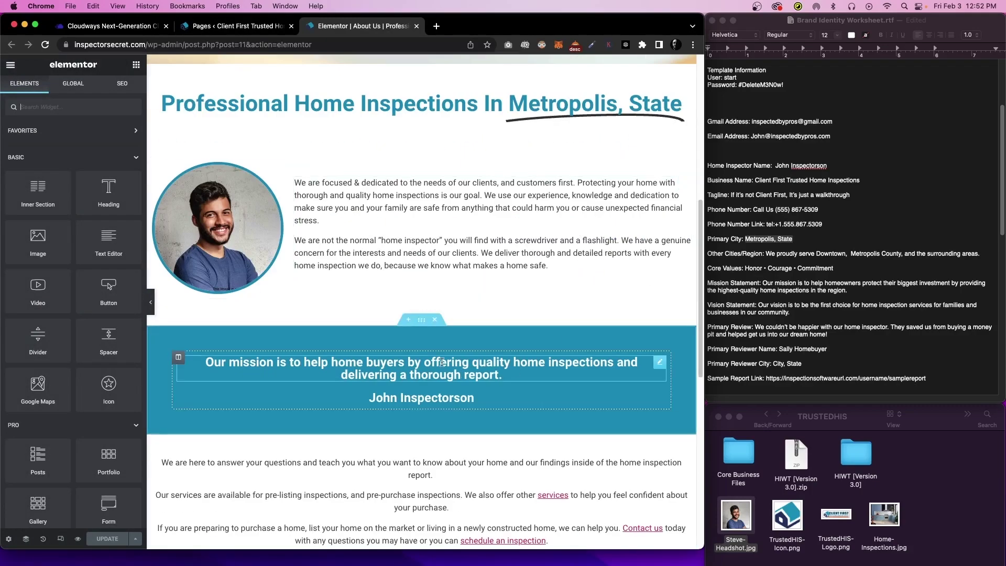
# Paste the worksheet's new mission statement over the old mission heading text.
pyautogui.click(629, 369)
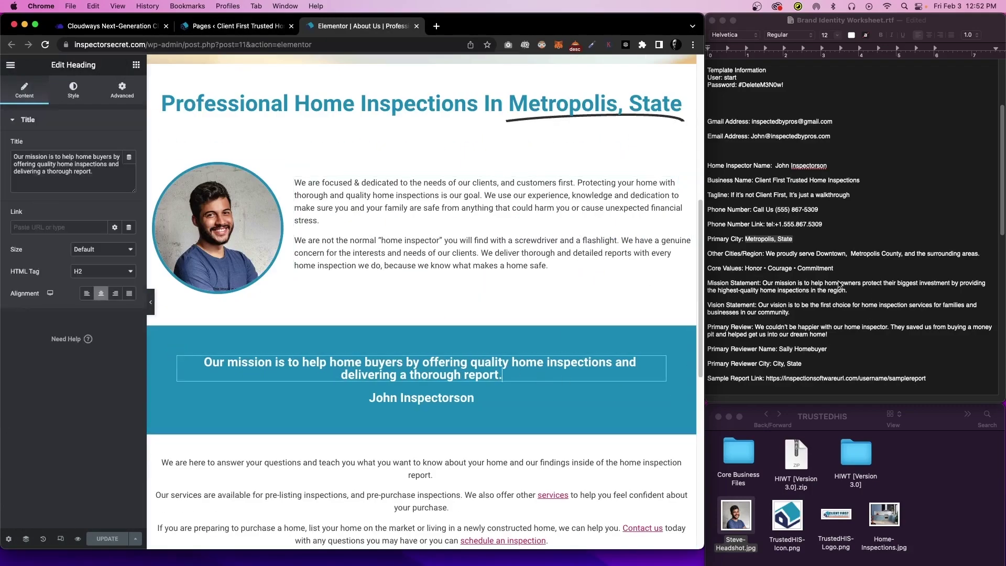
pyautogui.moveTo(847, 290); pyautogui.dragTo(764, 282)
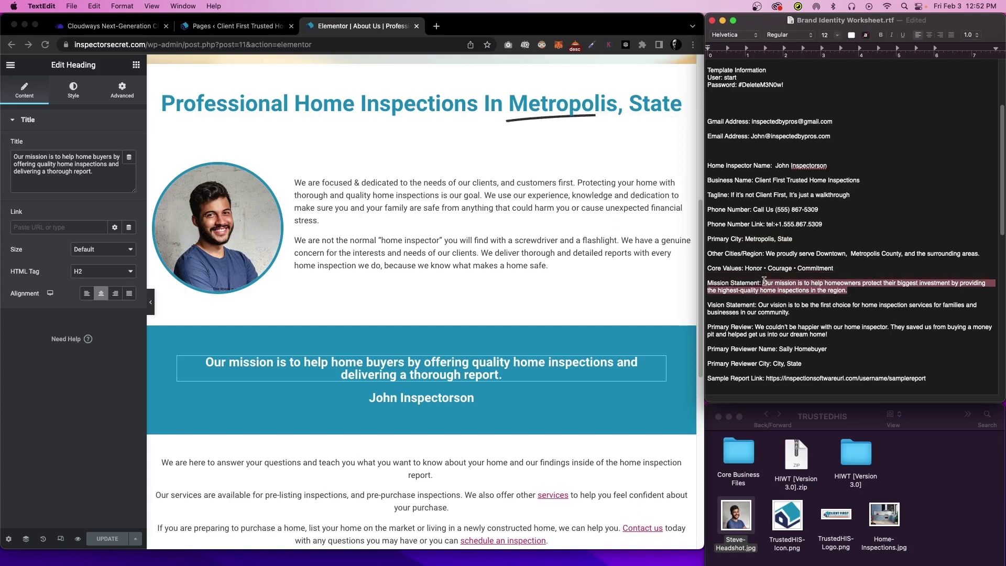
pyautogui.press('super+c')
pyautogui.click(95, 173)
pyautogui.moveTo(96, 173); pyautogui.dragTo(1, 148)
pyautogui.press('super+v')
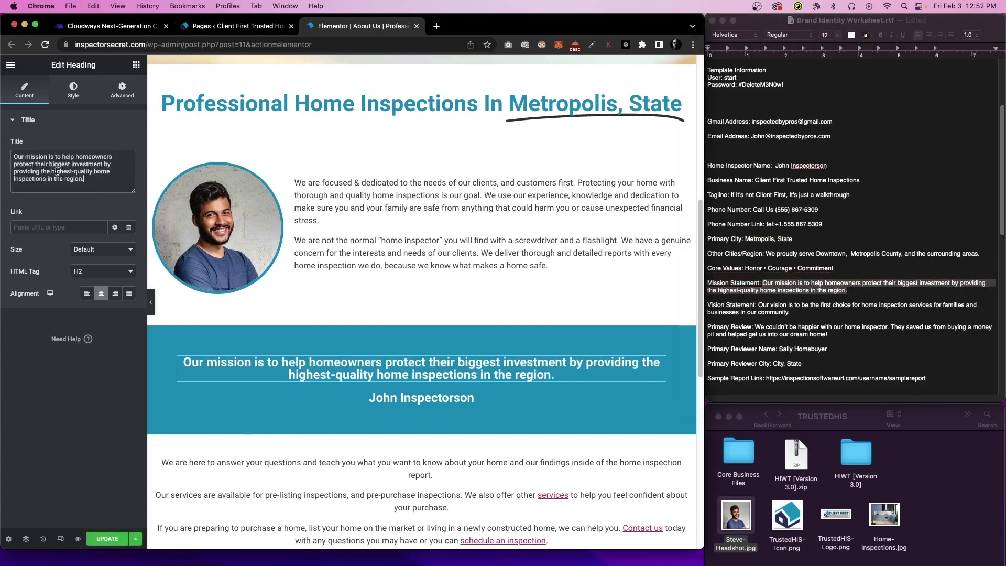
# Review the inspector's name heading beneath it and update the About Us page.
pyautogui.click(427, 397)
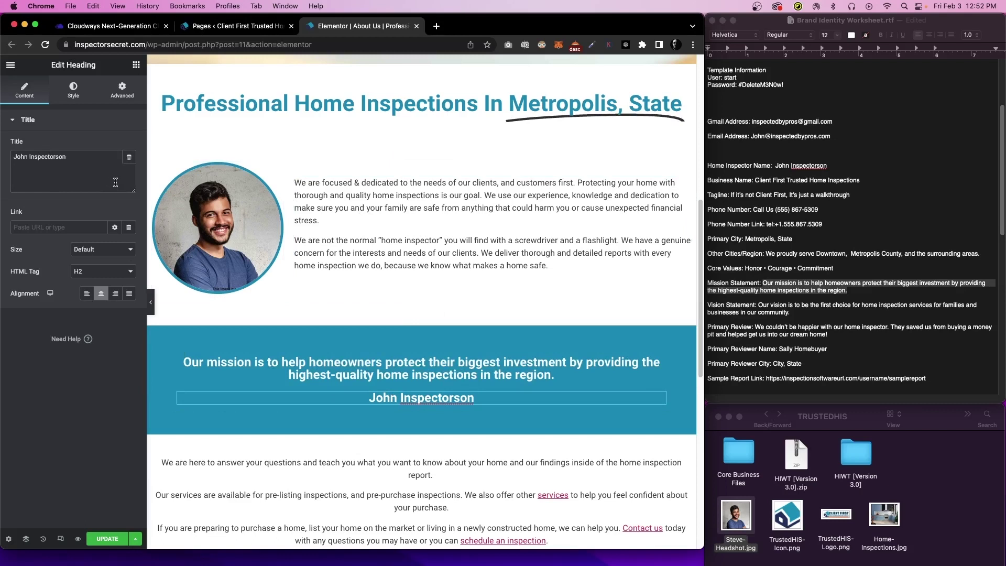
pyautogui.scroll(-3, 516, 233)
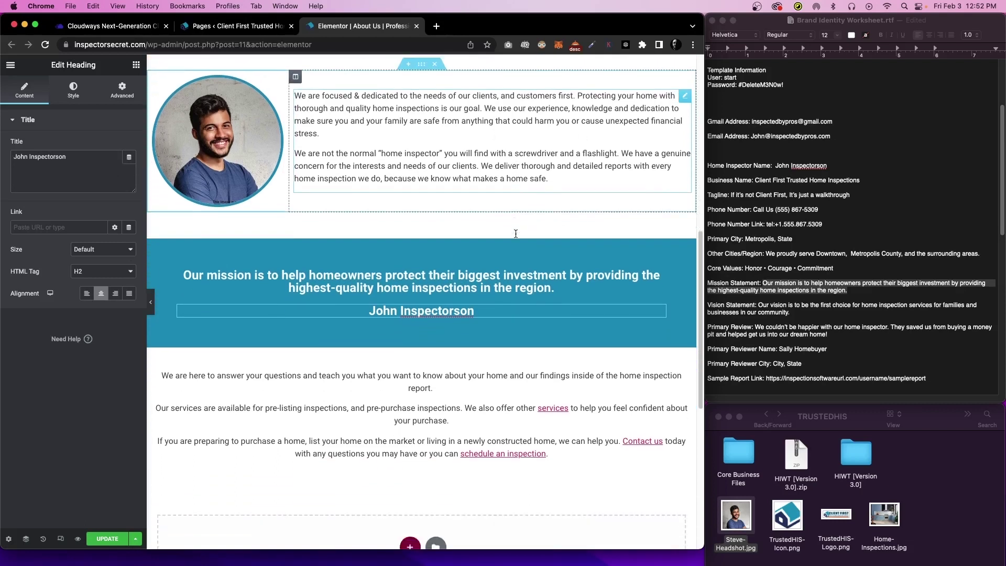
pyautogui.scroll(-2, 516, 234)
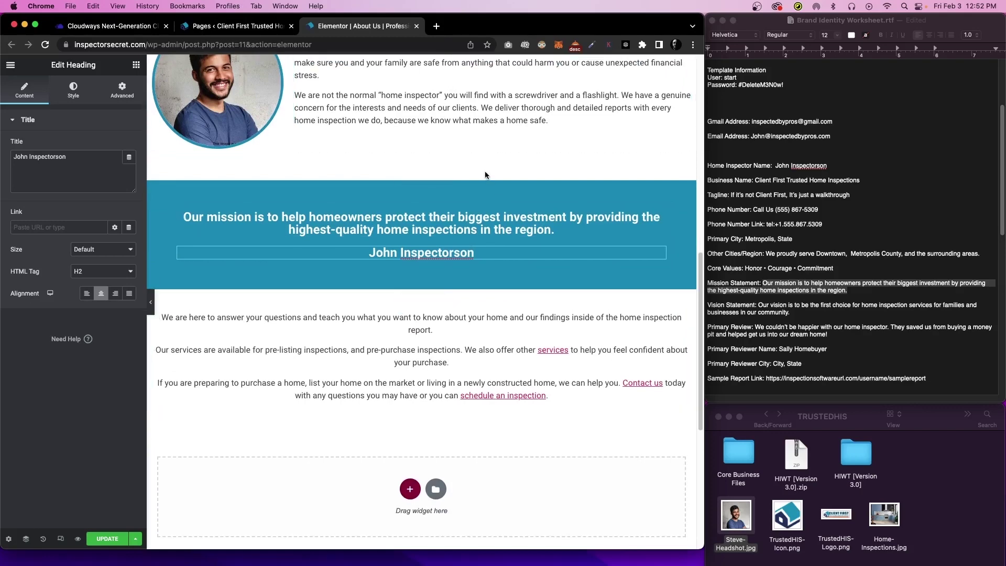
pyautogui.scroll(6, 486, 173)
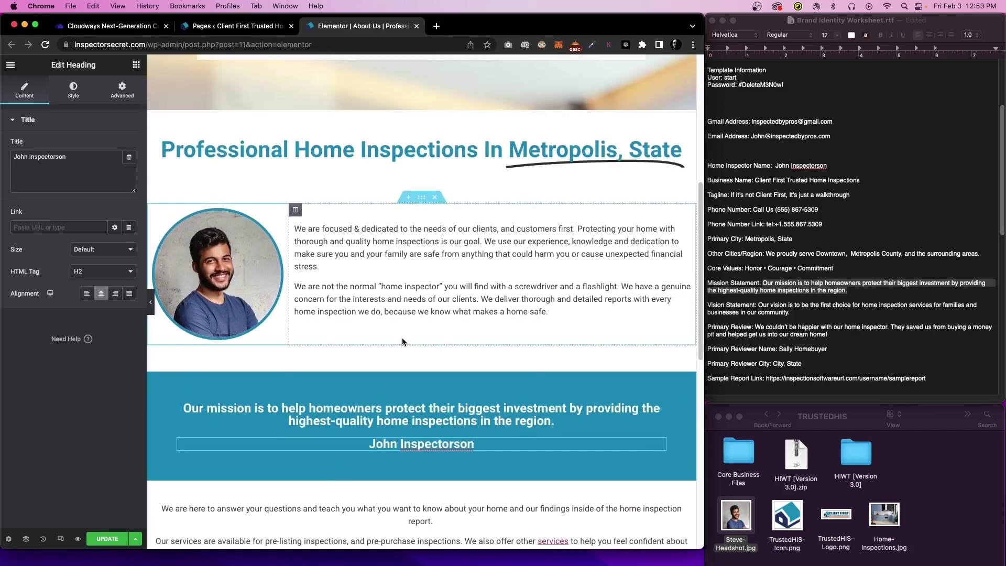
pyautogui.scroll(-11, 402, 340)
pyautogui.scroll(4, 429, 266)
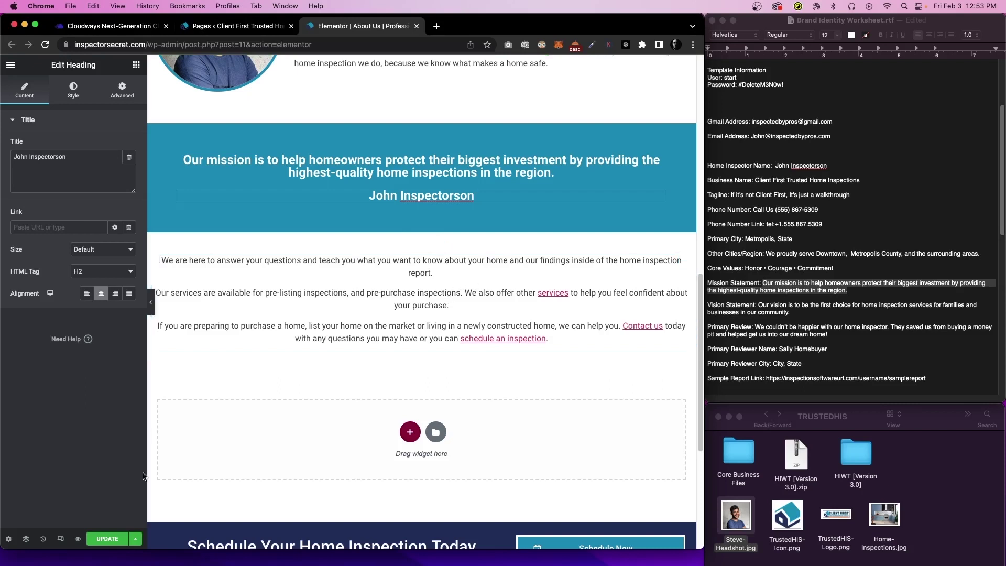
pyautogui.click(104, 540)
# Return to the Pages tab and scroll through the 24 published pages.
pyautogui.click(225, 28)
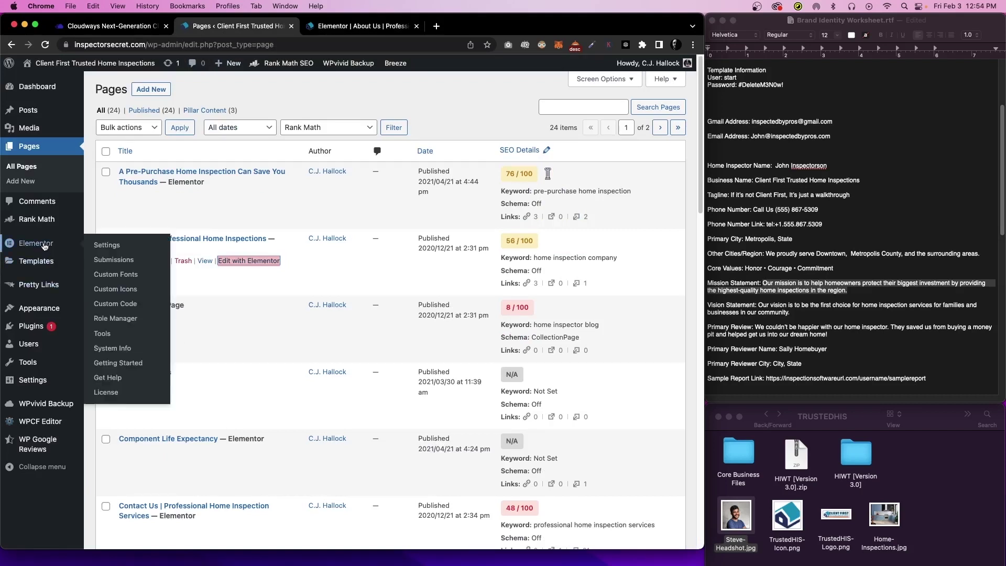
pyautogui.moveTo(43, 266)
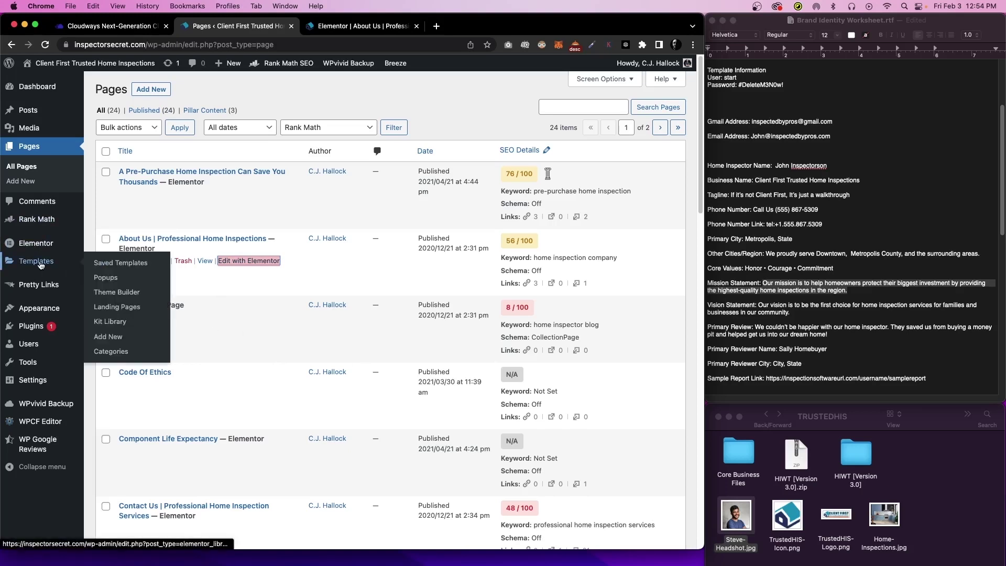
pyautogui.scroll(-3, 172, 288)
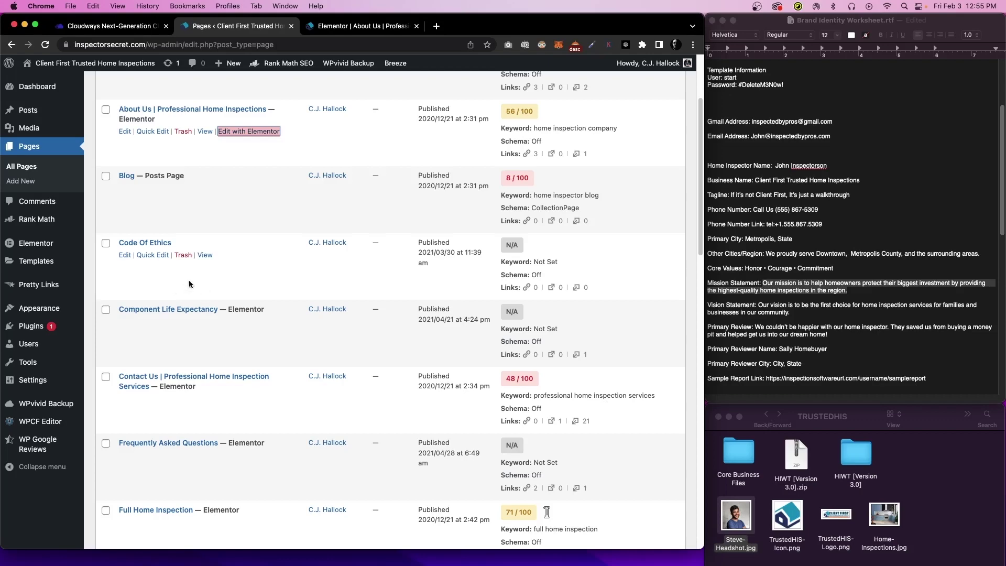
# Open the Code Of Ethics page in the block editor, update it unchanged, and return to Pages.
pyautogui.click(125, 257)
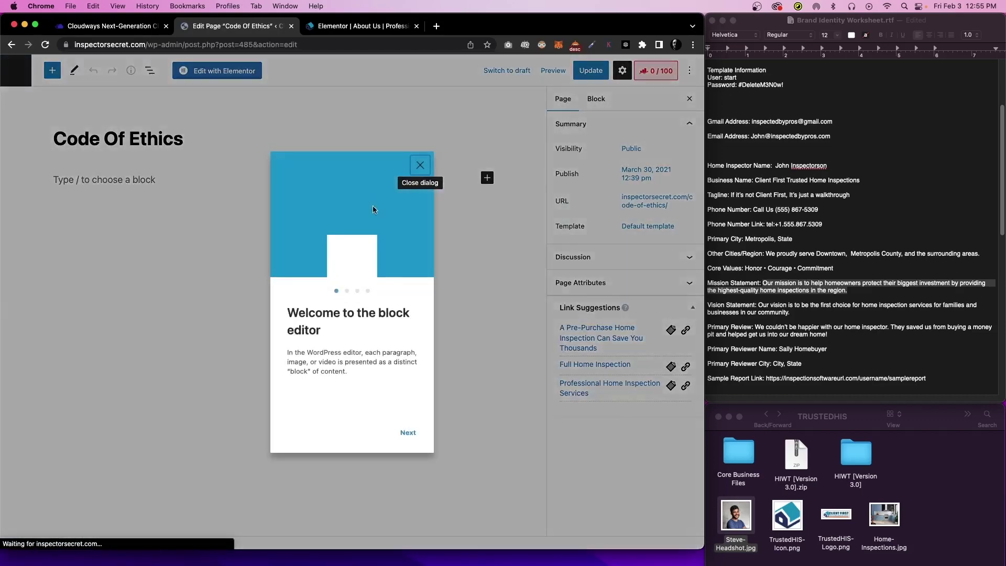
pyautogui.click(424, 167)
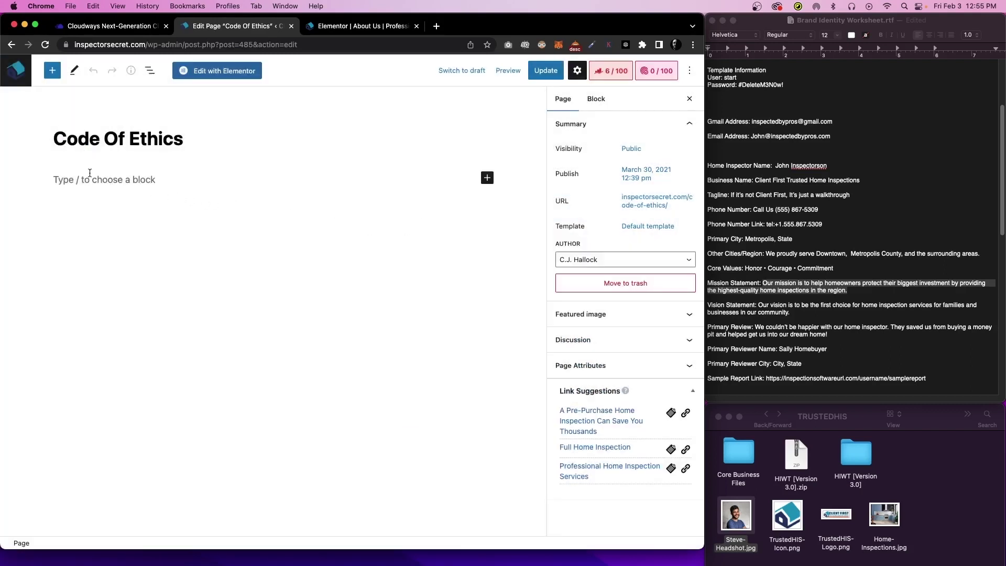
pyautogui.click(116, 179)
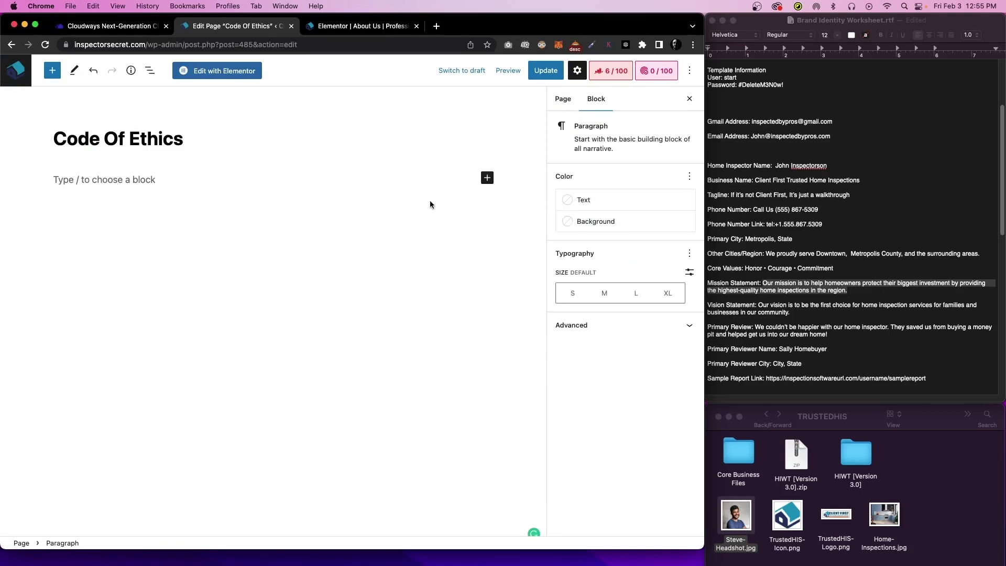
pyautogui.click(546, 70)
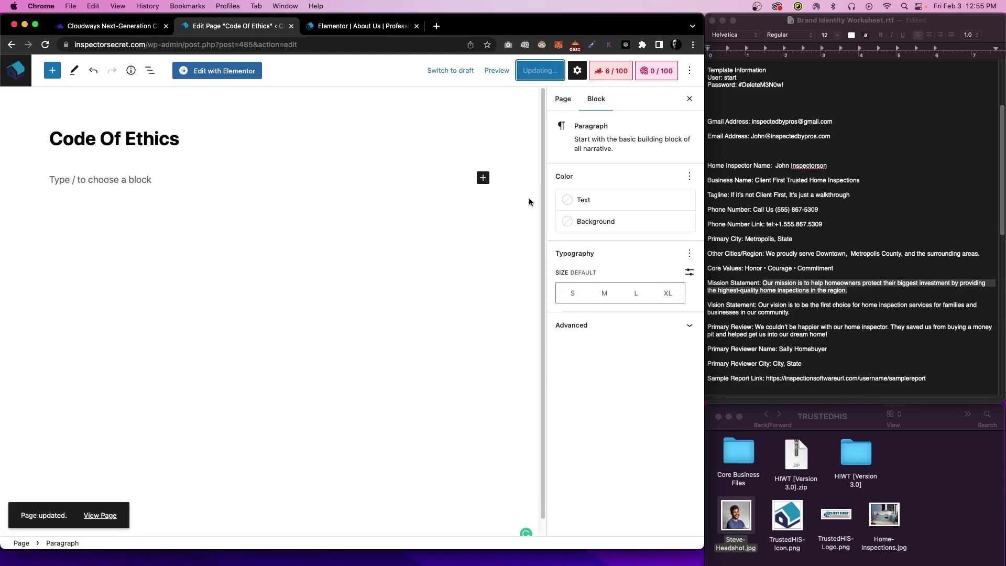
pyautogui.click(13, 47)
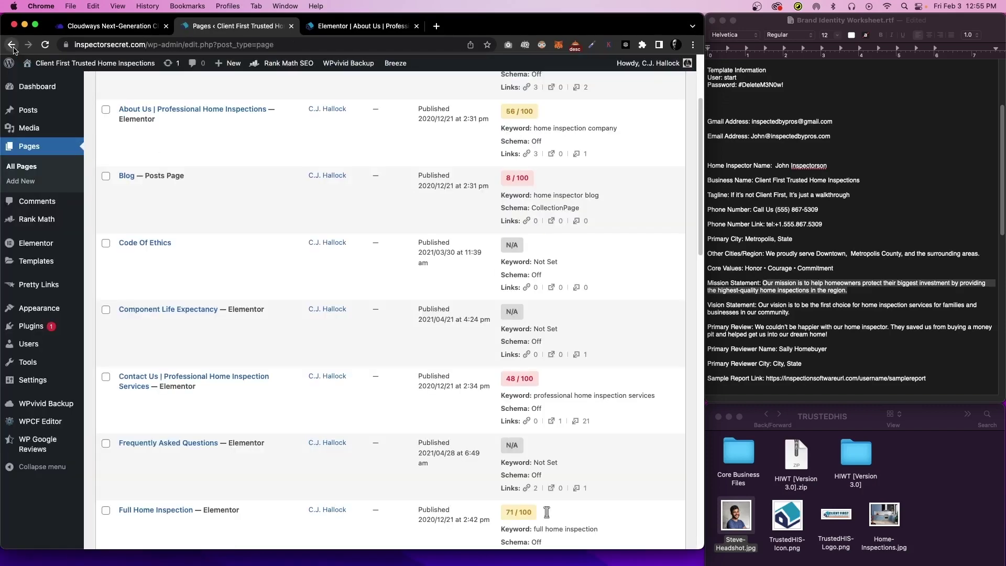
# Review the live Component Life Expectancy page in a new tab, then return to the Pages list.
pyautogui.scroll(-3, 230, 253)
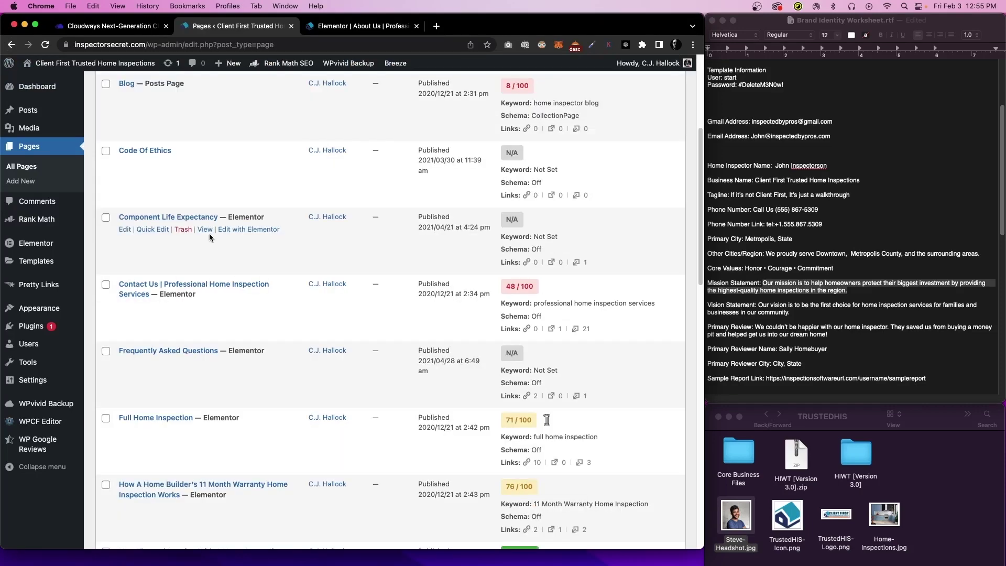
pyautogui.rightClick(205, 230)
pyautogui.click(244, 237)
pyautogui.click(438, 26)
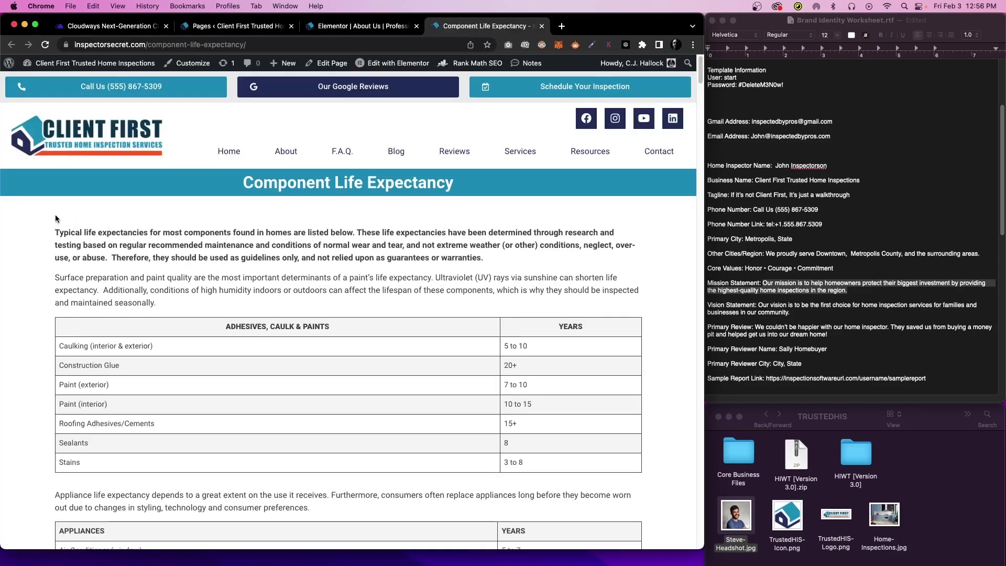
pyautogui.scroll(-20, 608, 278)
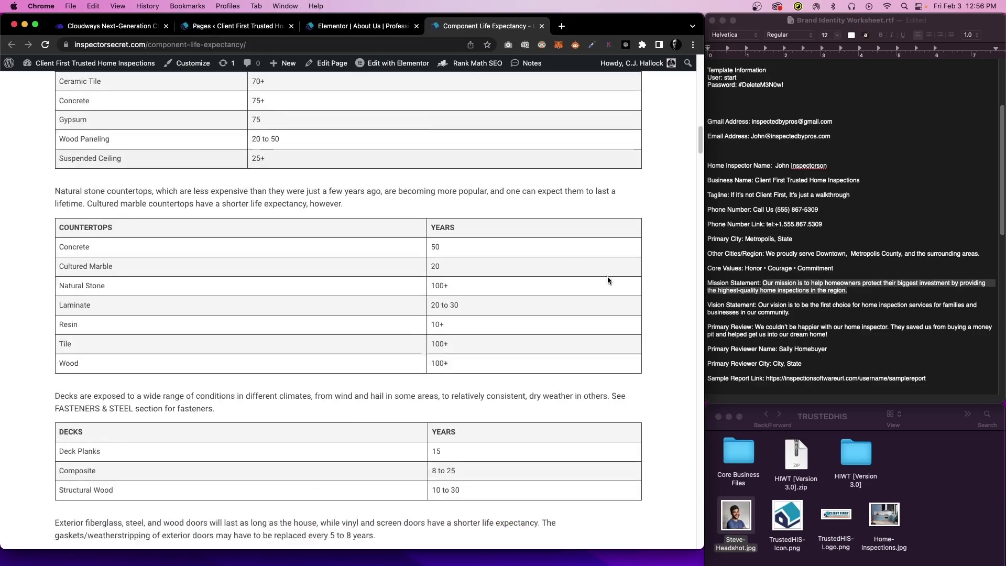
pyautogui.scroll(-20, 608, 276)
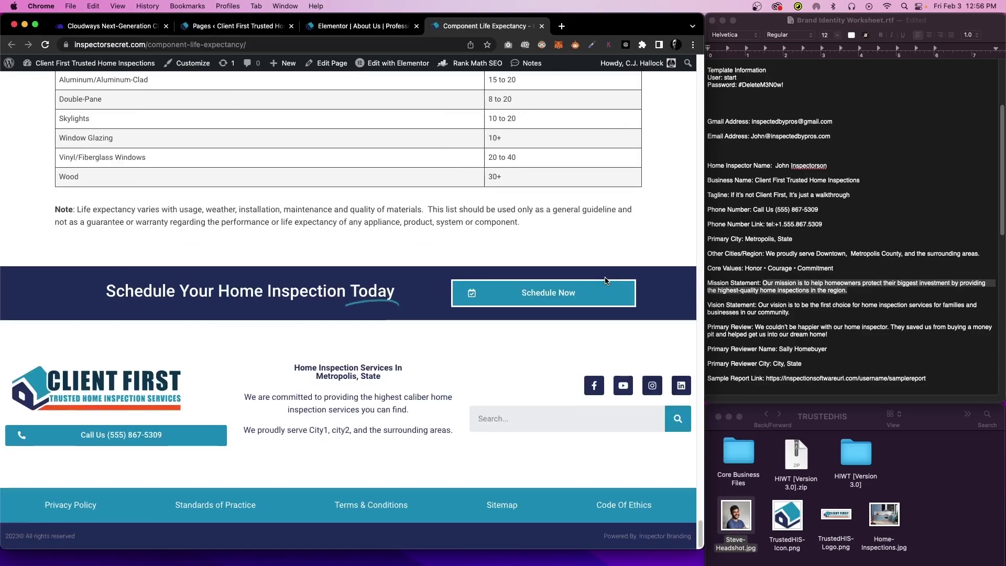
pyautogui.scroll(12, 606, 276)
pyautogui.scroll(20, 605, 281)
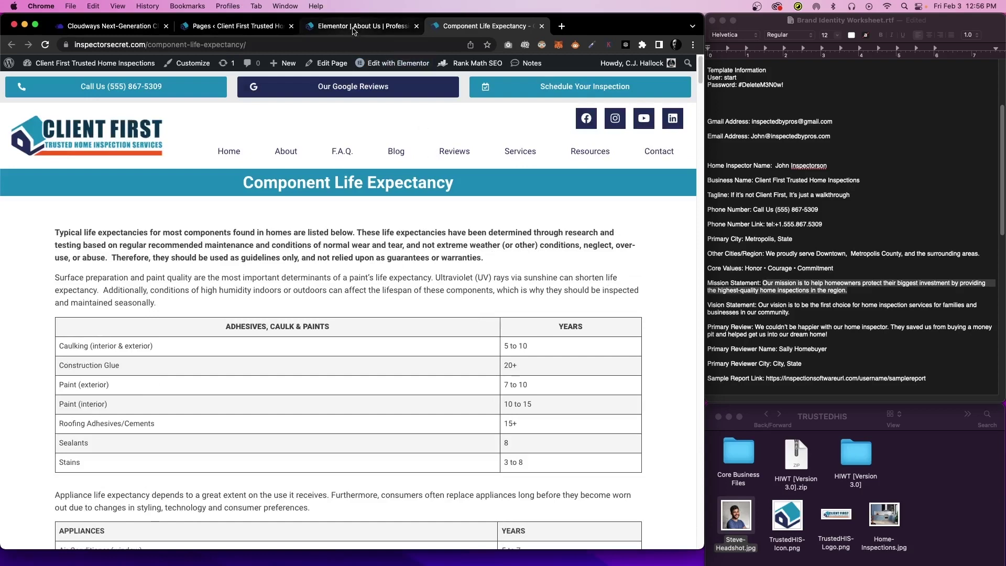
pyautogui.click(218, 27)
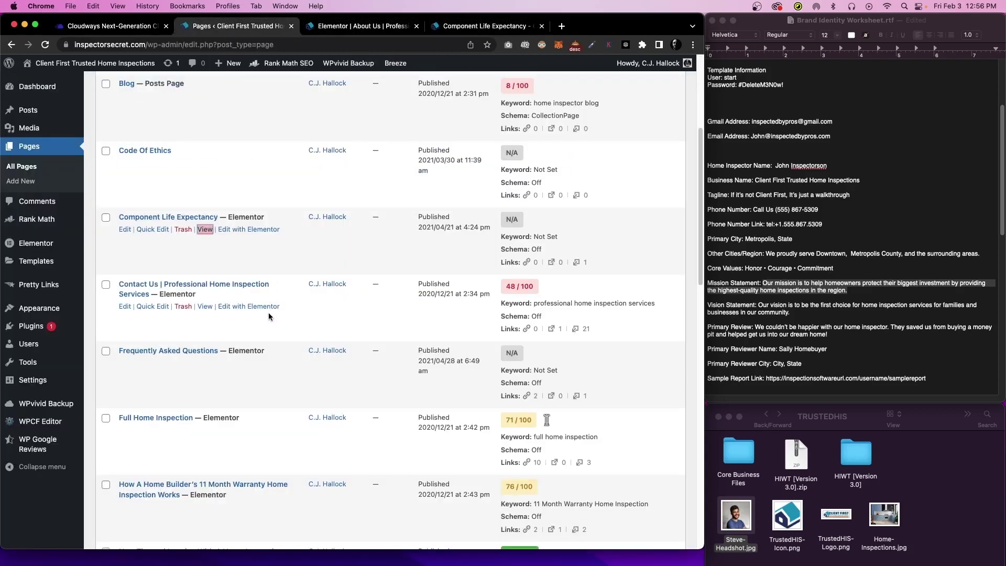
# Open Contact Us in Elementor, copy the Call Us phone number, and select the contact form.
pyautogui.click(237, 306)
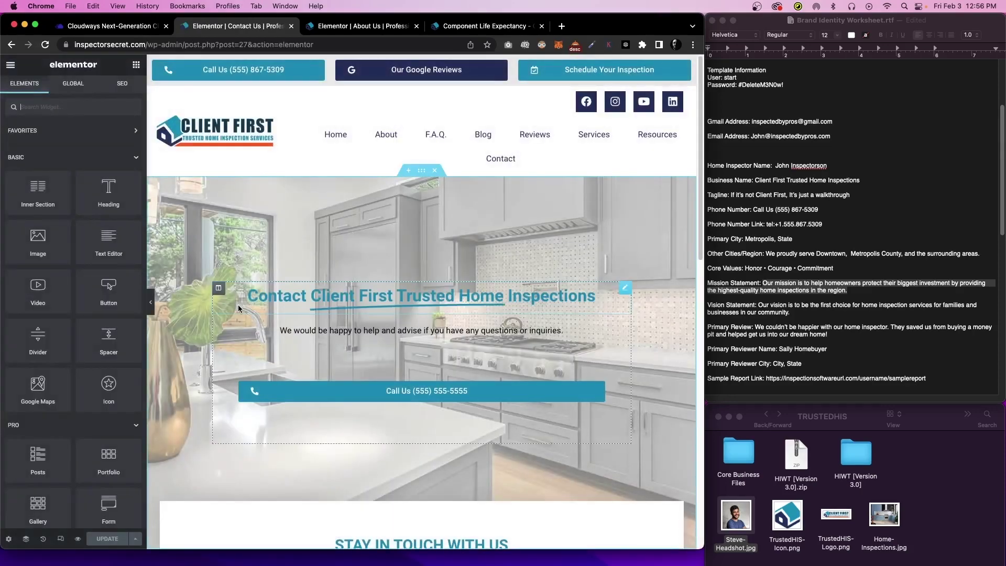
pyautogui.scroll(-5, 403, 216)
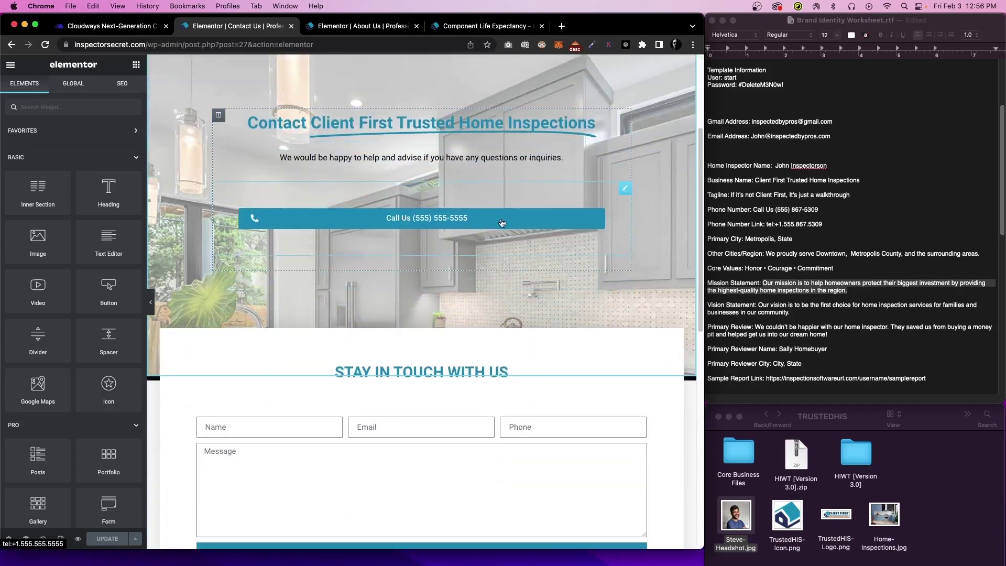
pyautogui.click(755, 210)
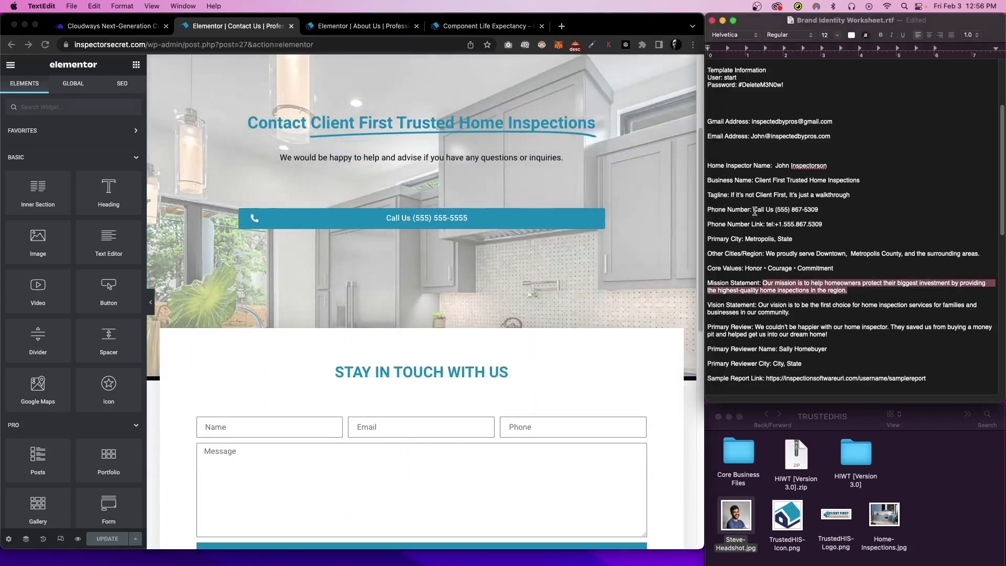
pyautogui.moveTo(753, 210); pyautogui.dragTo(809, 208)
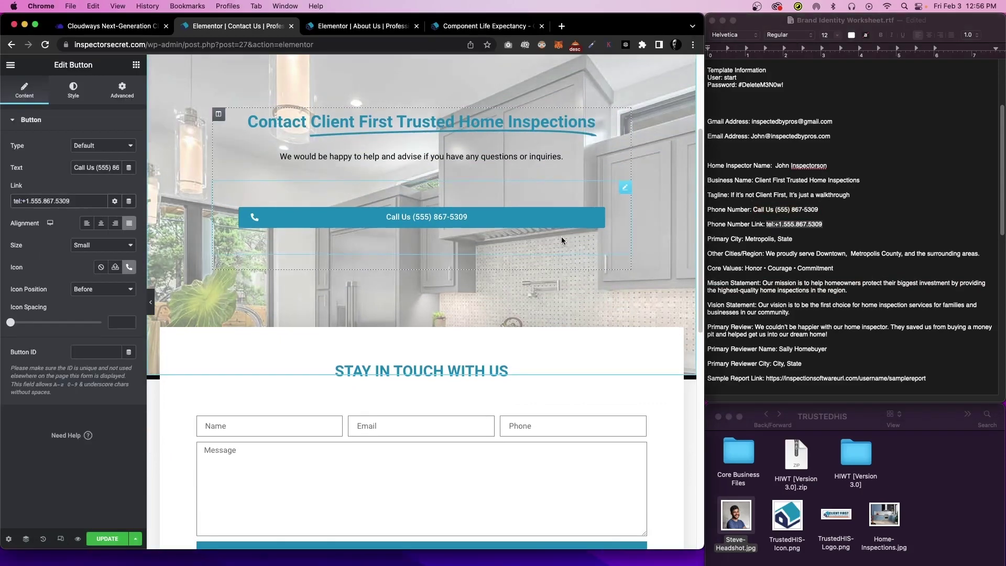
pyautogui.scroll(-5, 561, 237)
pyautogui.click(461, 324)
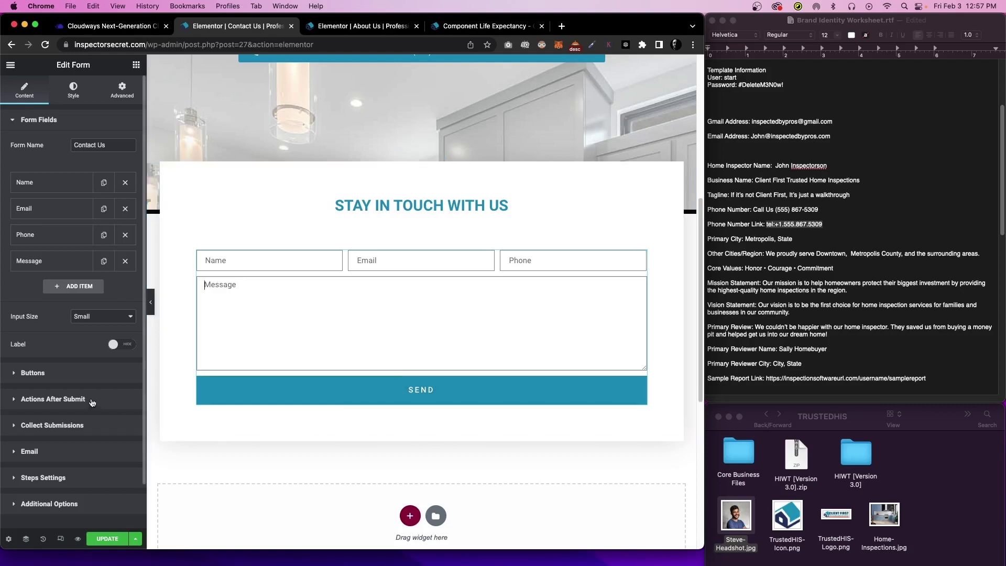
# In the form's Email action, replace the To address with the owner's Gmail address.
pyautogui.click(26, 400)
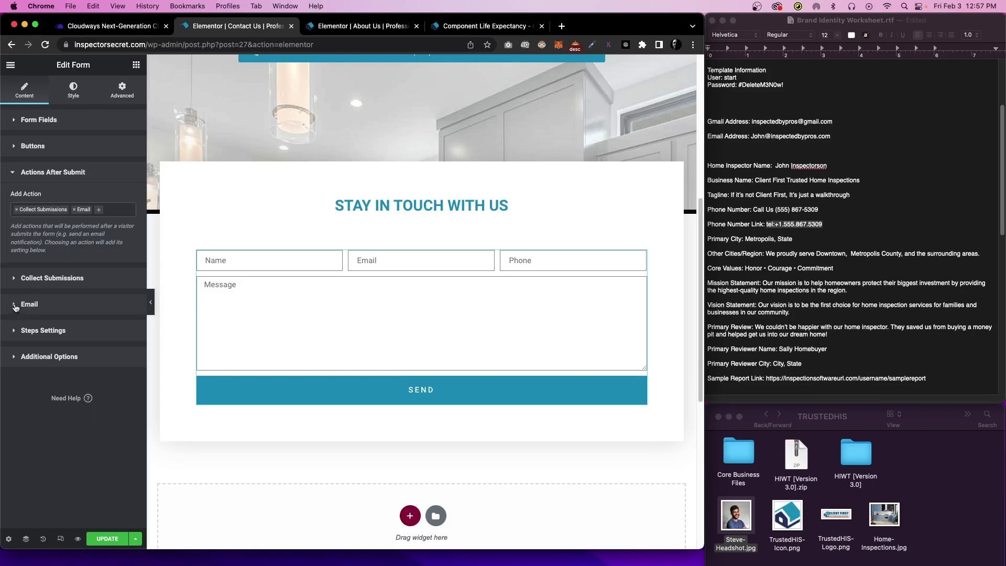
pyautogui.click(15, 307)
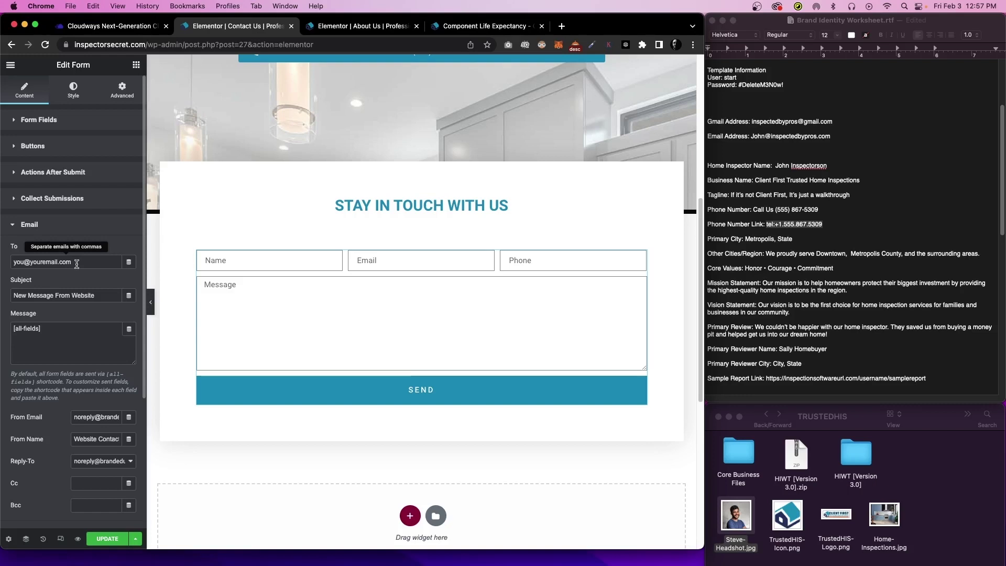
pyautogui.click(76, 264)
pyautogui.press('super+a')
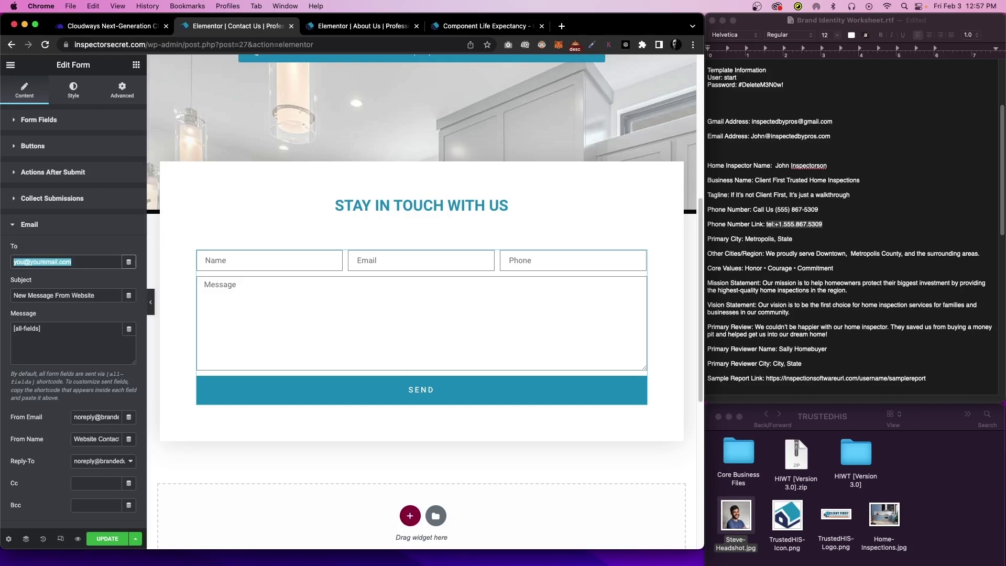
pyautogui.press('super+v')
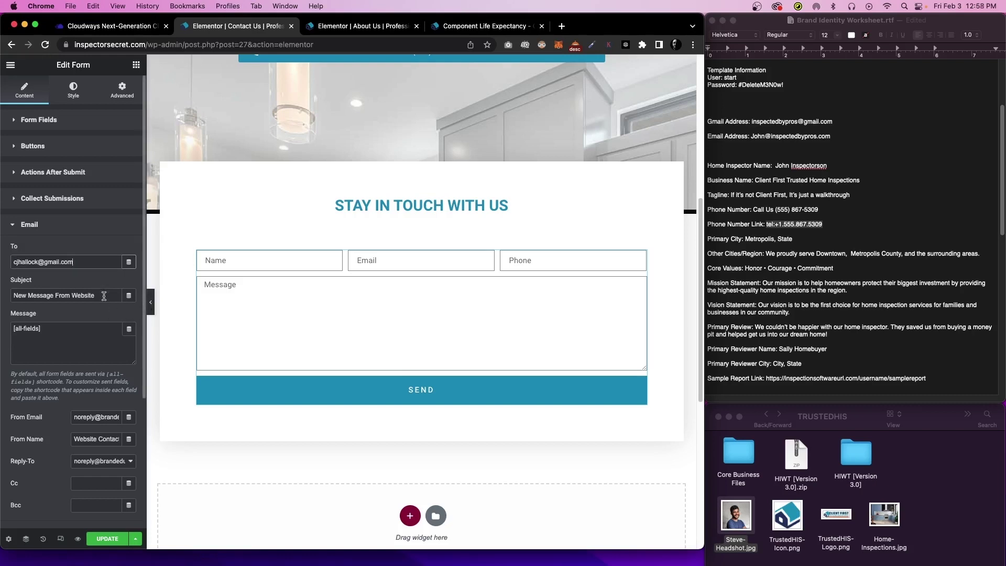
pyautogui.click(69, 343)
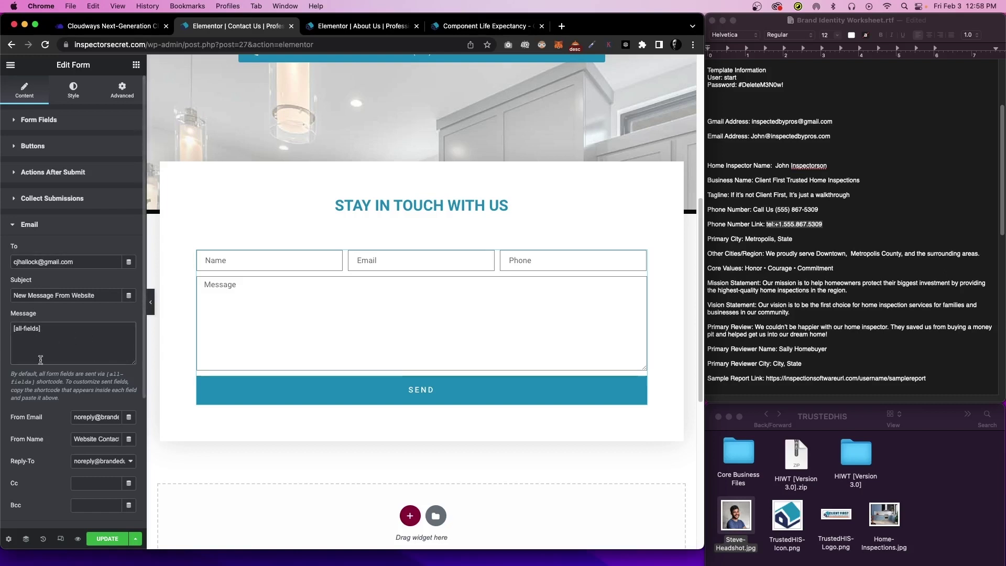
# Set the From Email to the same Gmail address and save the form with UPDATE.
pyautogui.click(75, 419)
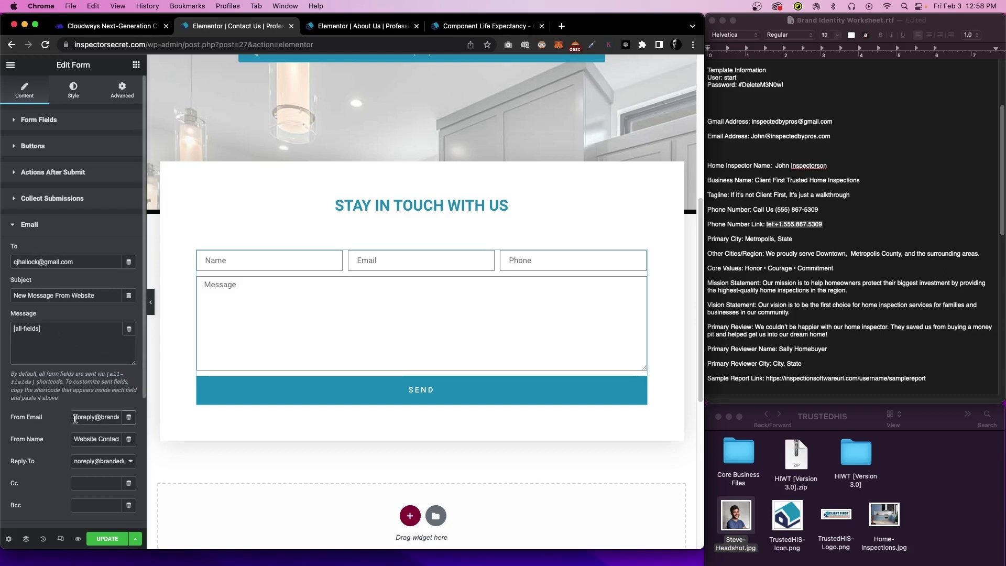
pyautogui.moveTo(75, 419); pyautogui.dragTo(157, 427)
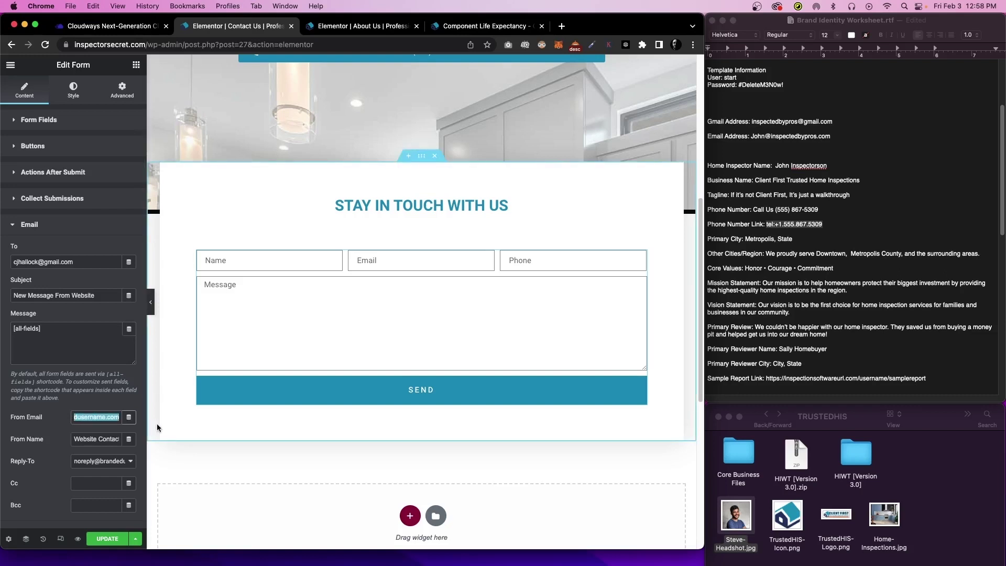
pyautogui.press('super+v')
pyautogui.scroll(-1, 48, 445)
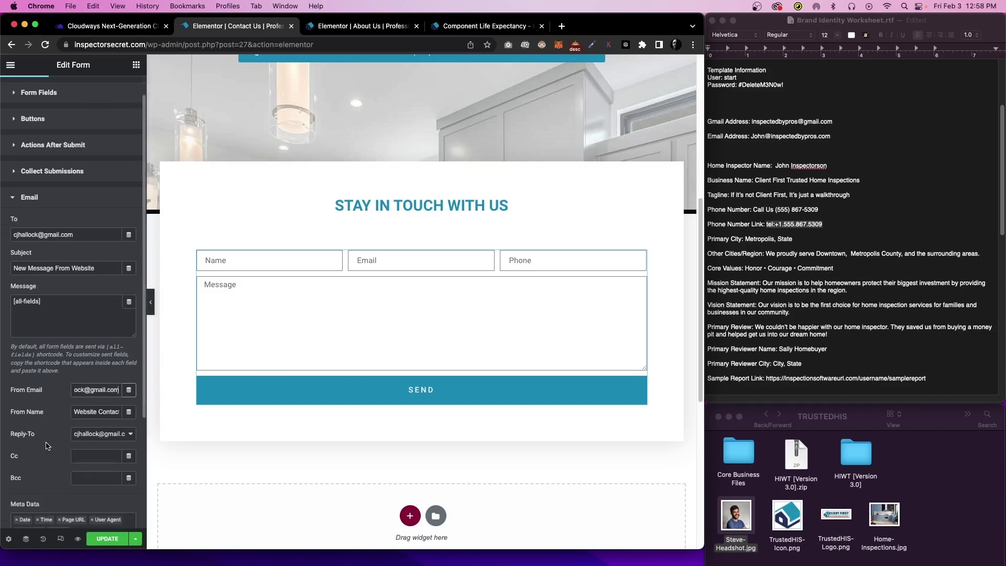
pyautogui.scroll(-4, 46, 445)
pyautogui.click(107, 539)
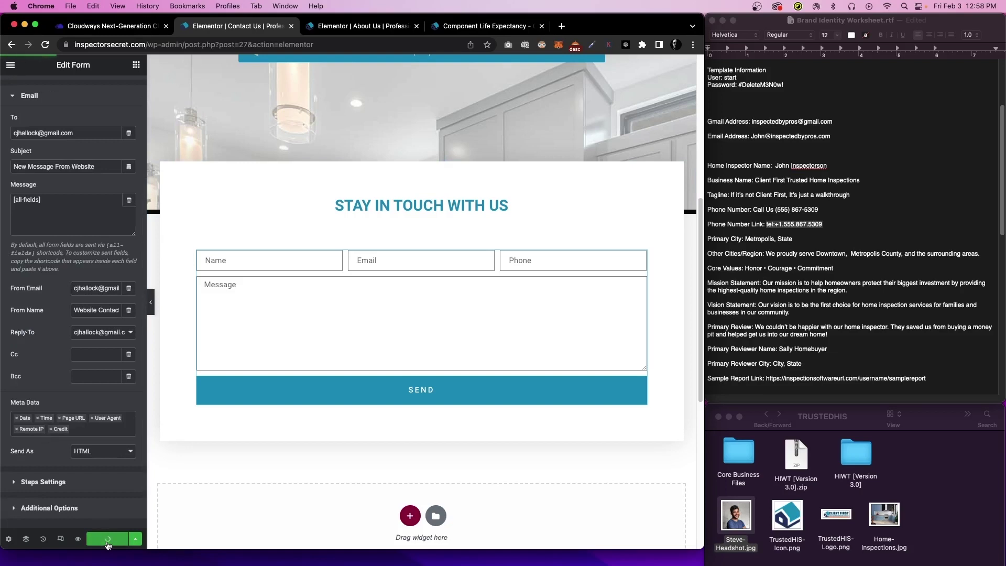
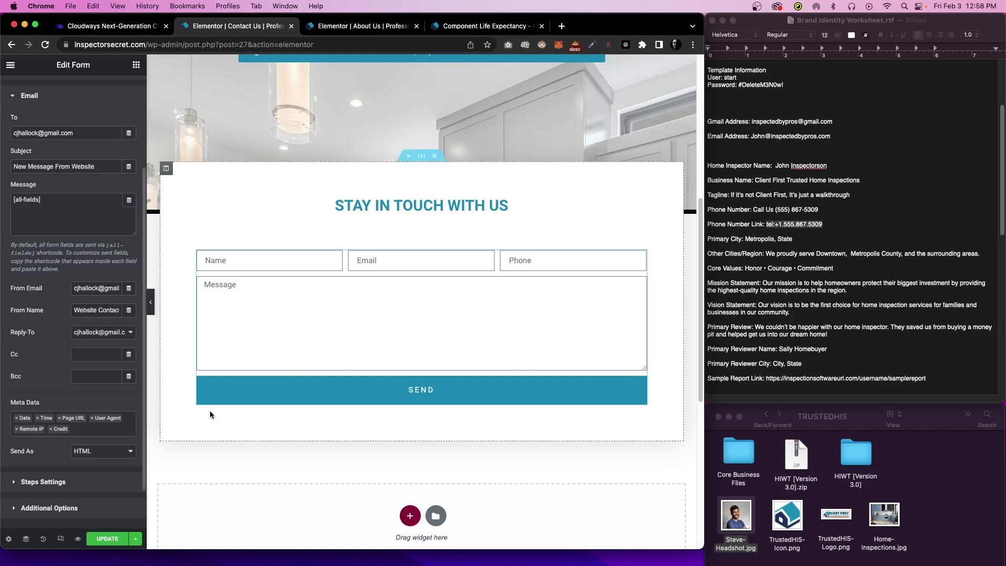
# Save the Contact Us form email settings, then exit Elementor and the block editor.
pyautogui.click(109, 540)
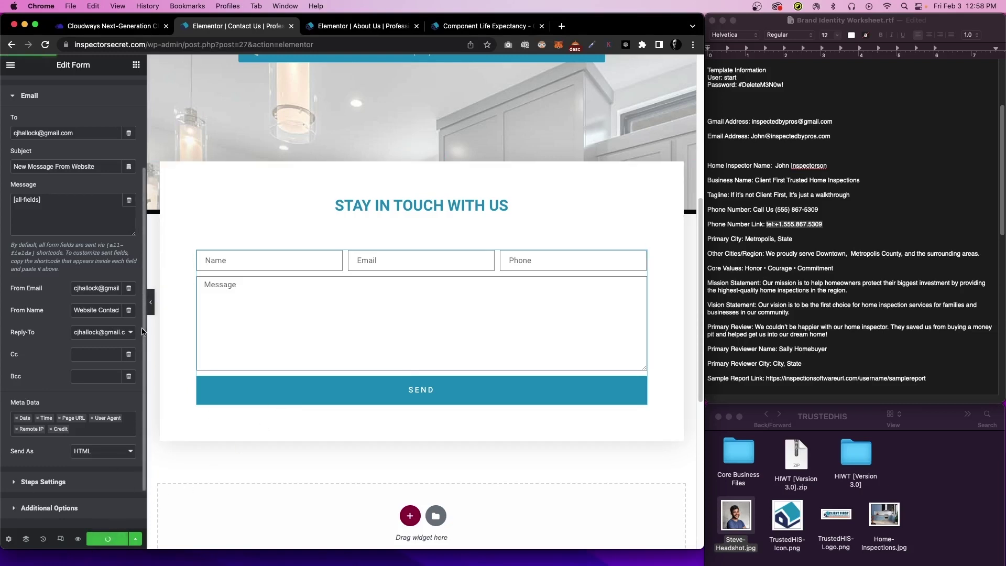
pyautogui.click(11, 65)
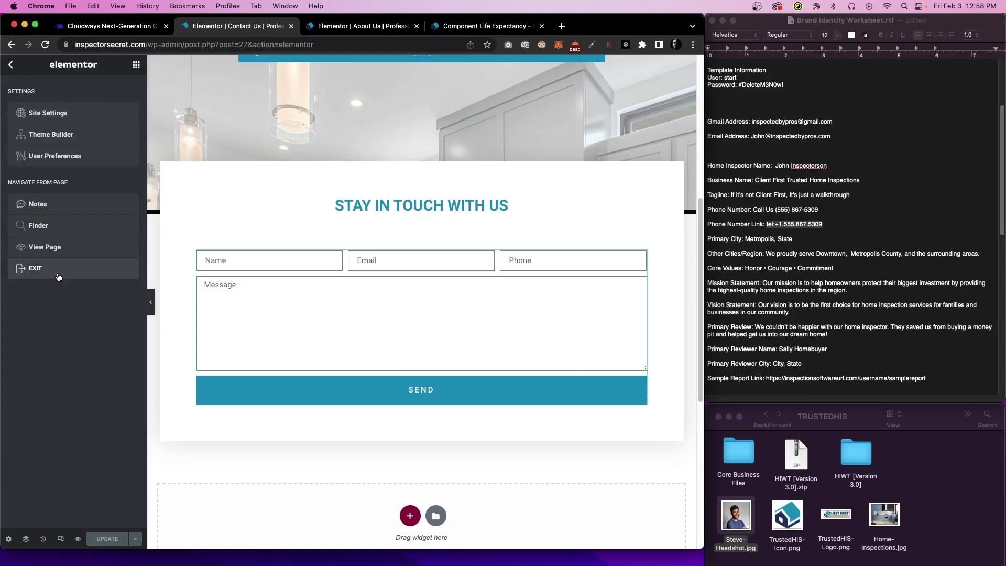
pyautogui.click(79, 267)
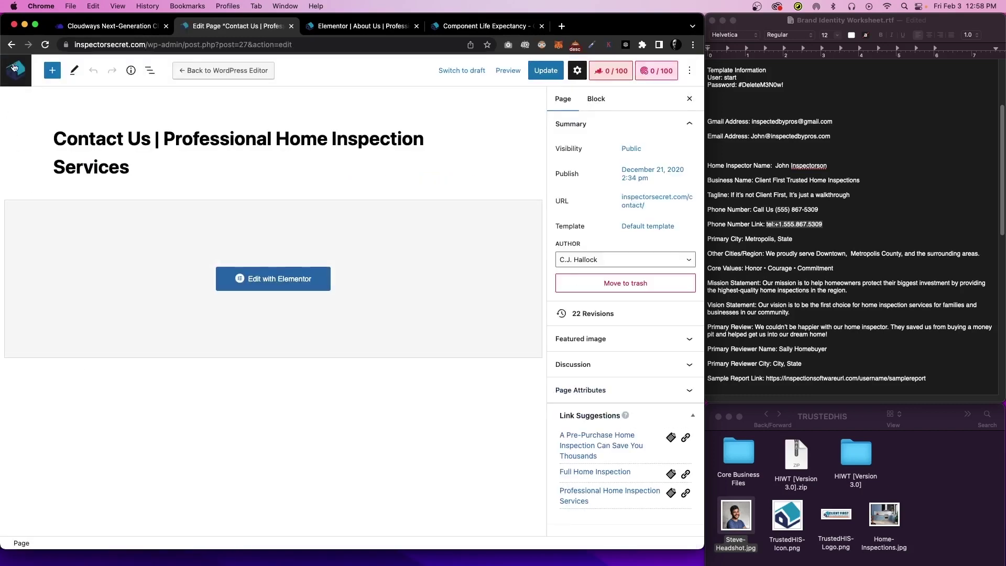
pyautogui.click(14, 68)
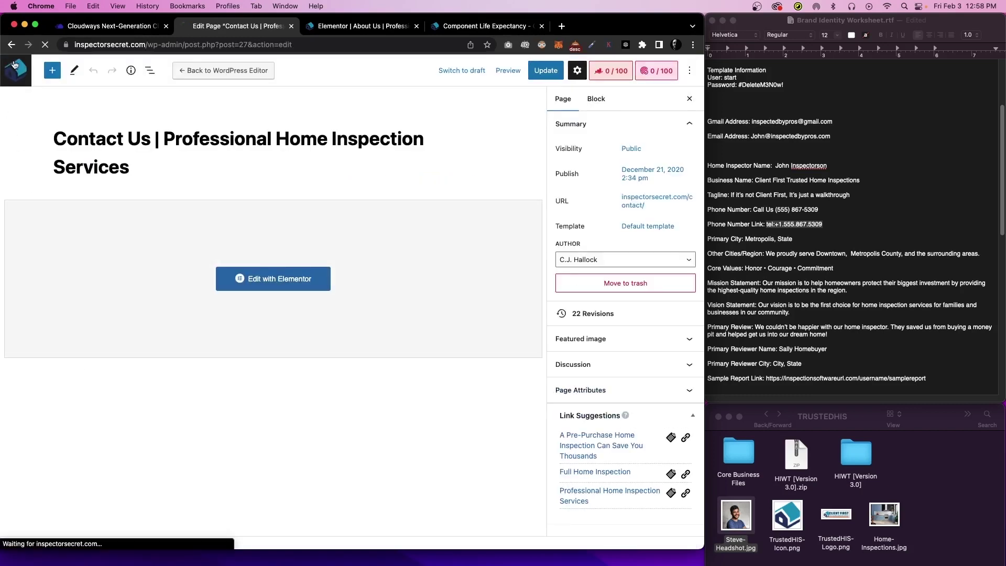
# Check Elementor's form Submissions page, which lists no submissions.
pyautogui.moveTo(23, 87)
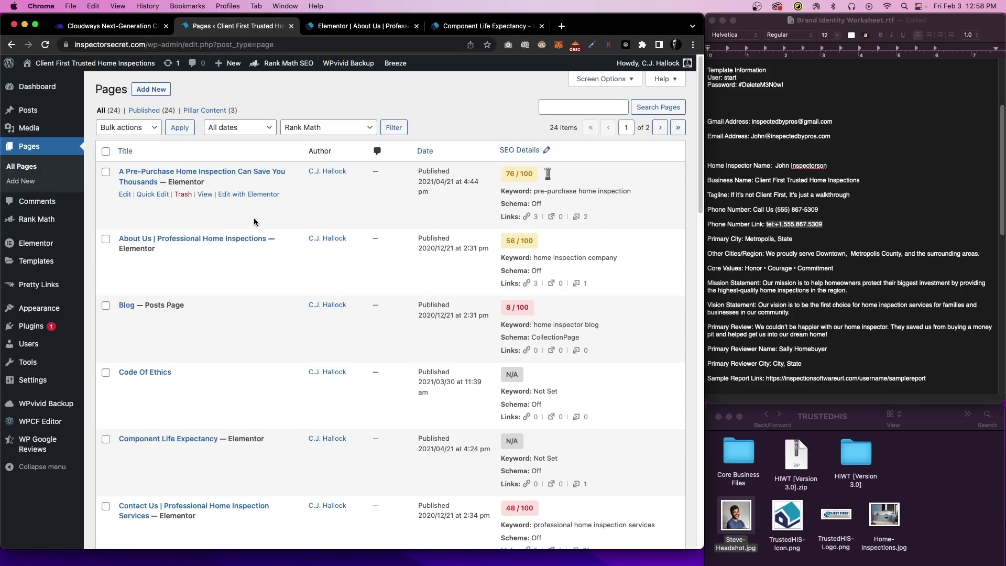
pyautogui.moveTo(46, 245)
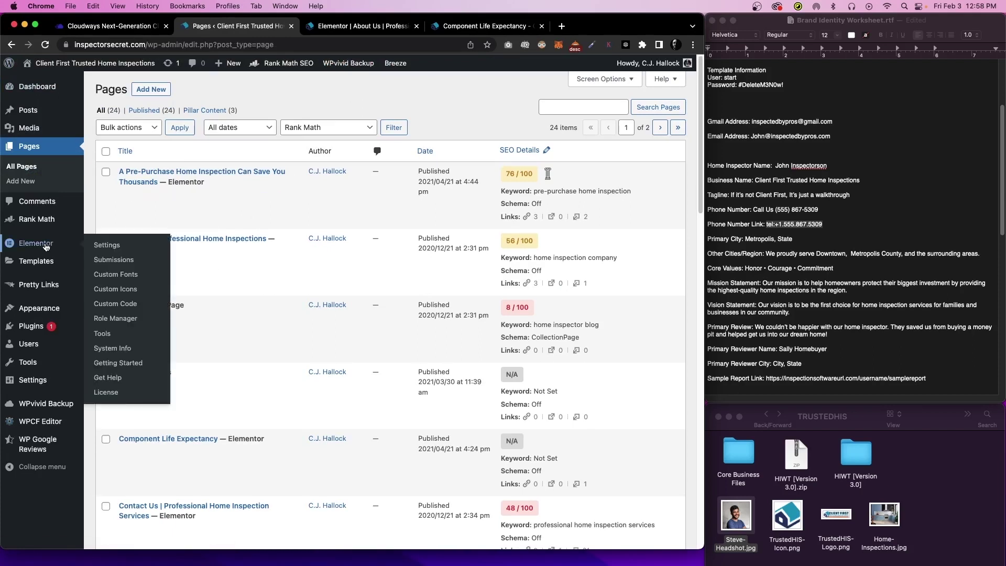
pyautogui.click(115, 264)
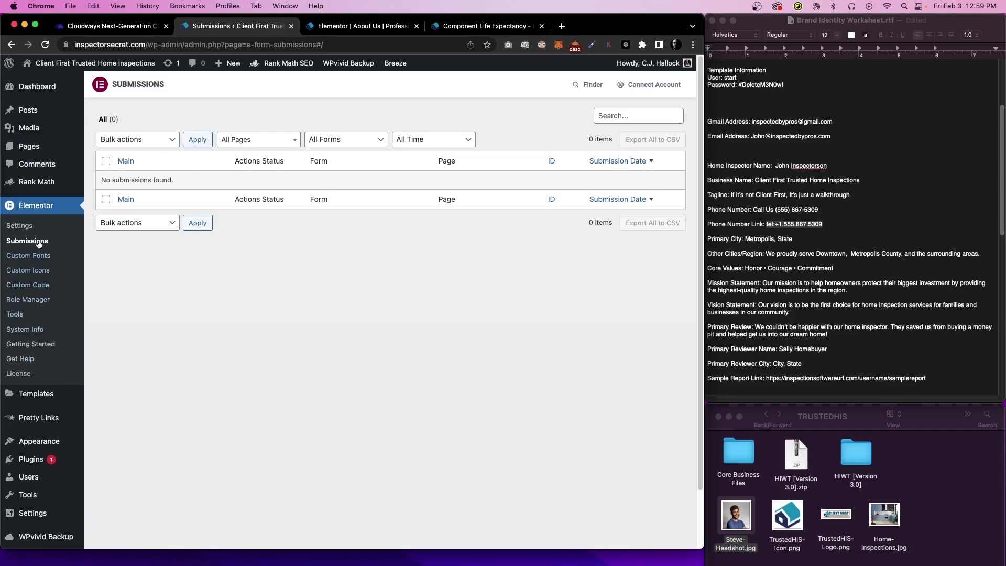
# Return to All Pages, close the About Us and Component Life Expectancy tabs, and locate FAQ.
pyautogui.click(28, 151)
pyautogui.click(417, 26)
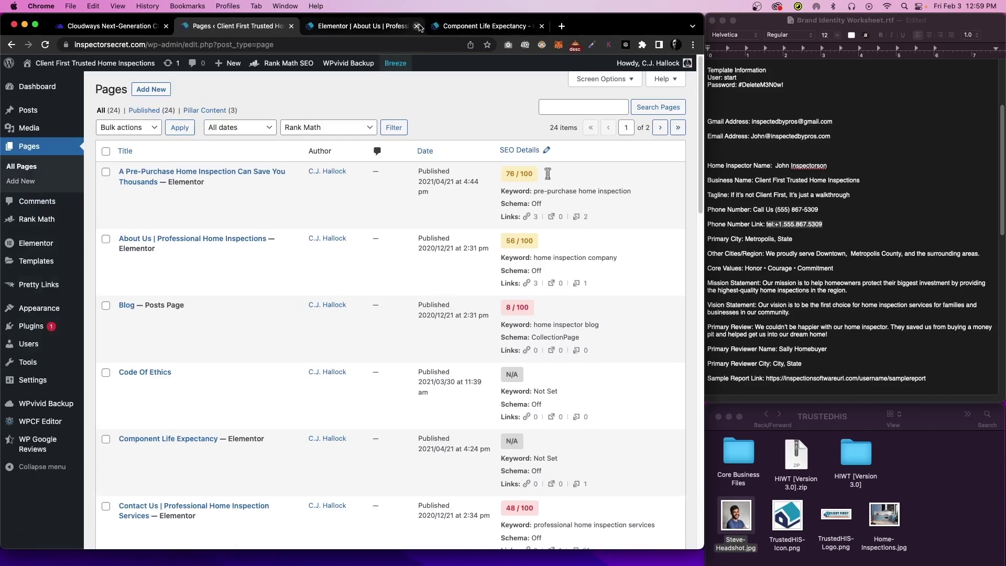
pyautogui.click(418, 26)
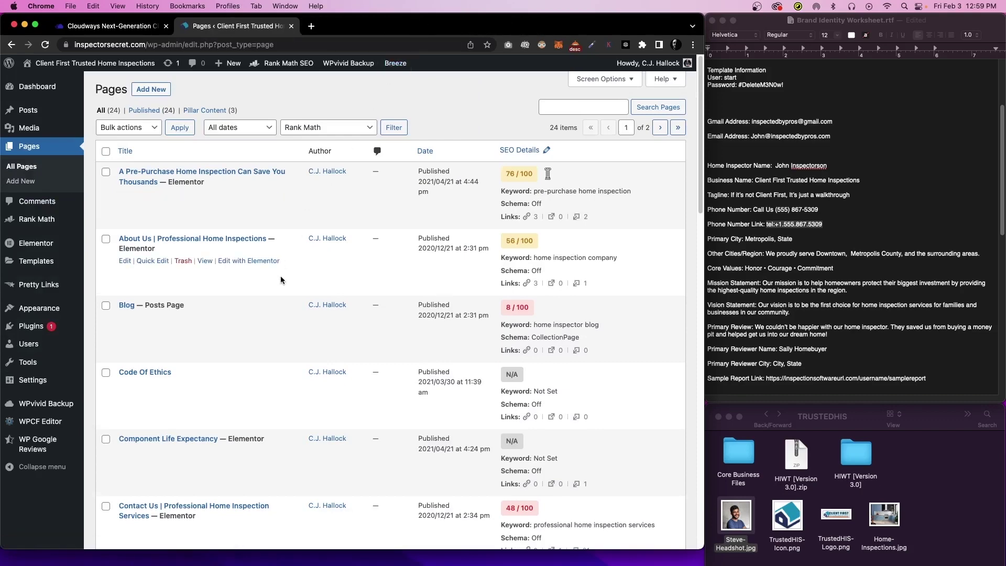
pyautogui.scroll(-5, 279, 280)
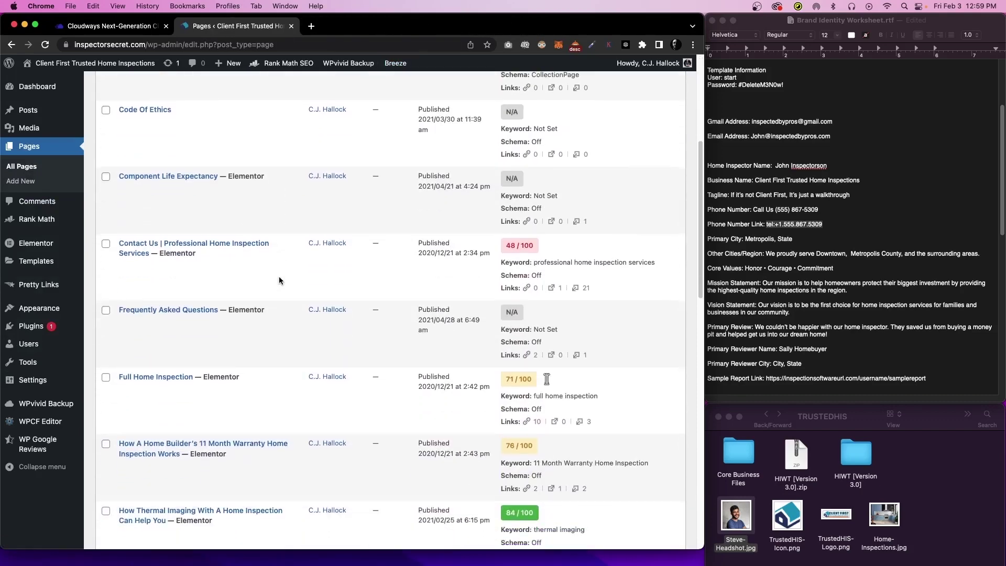
pyautogui.scroll(-2, 238, 276)
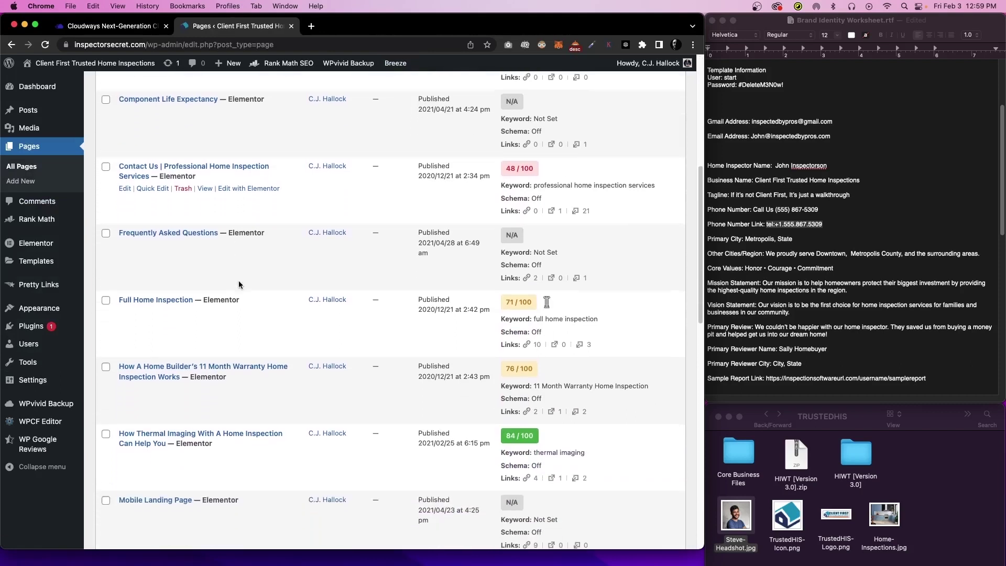
pyautogui.rightClick(244, 245)
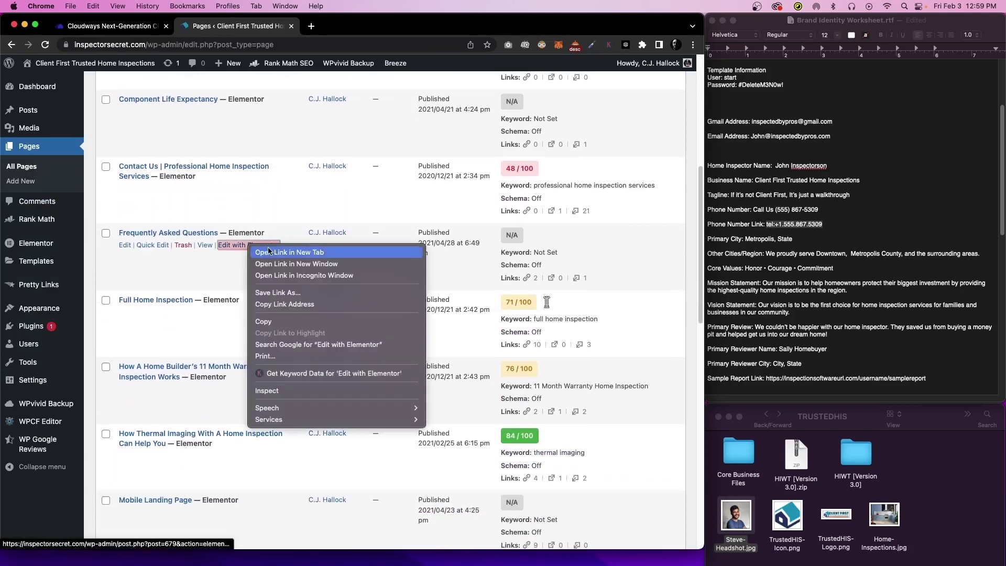
# Open the FAQ page in Elementor in a new tab and select its F.A.Q. toggle list.
pyautogui.click(268, 248)
pyautogui.click(336, 26)
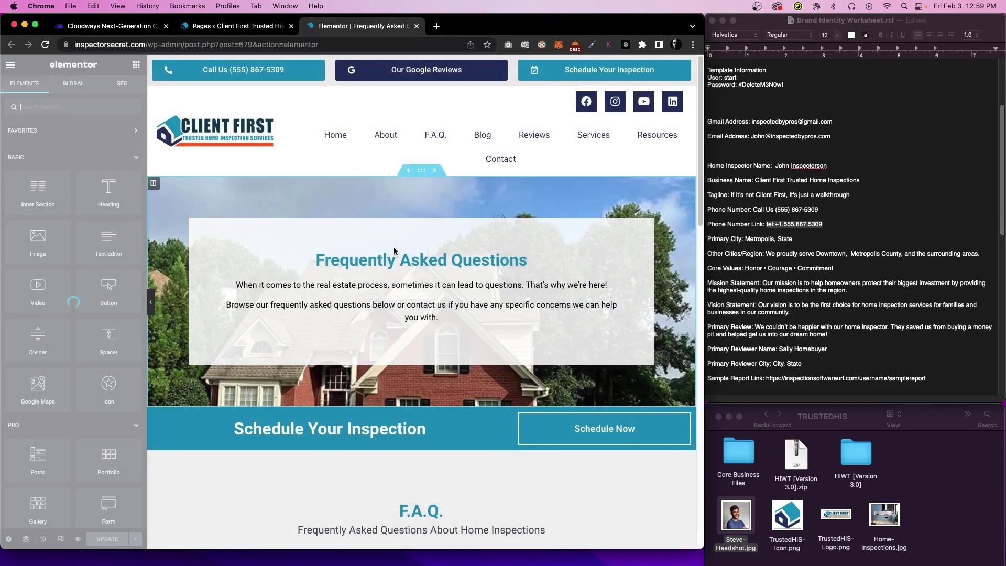
pyautogui.scroll(-10, 362, 221)
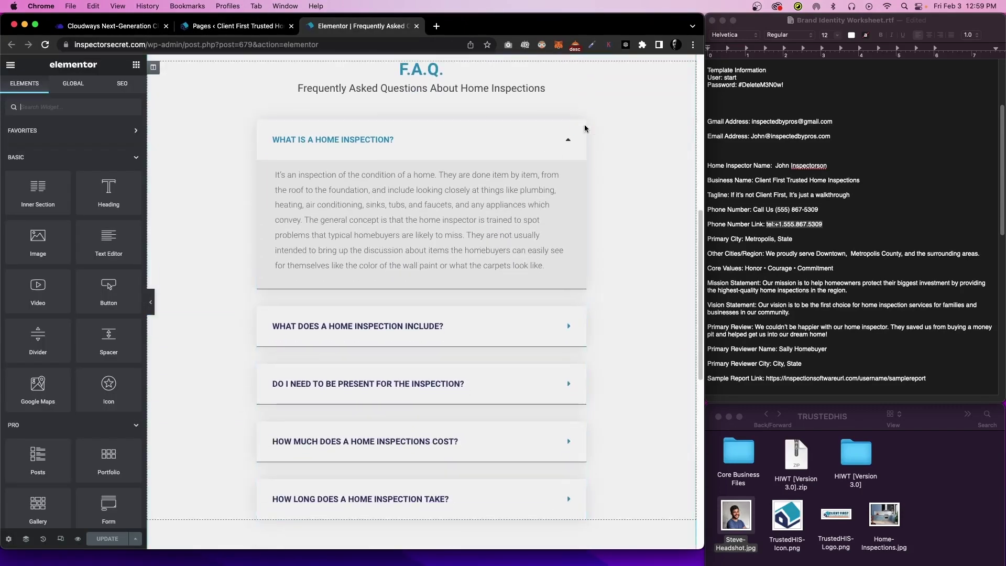
pyautogui.click(372, 141)
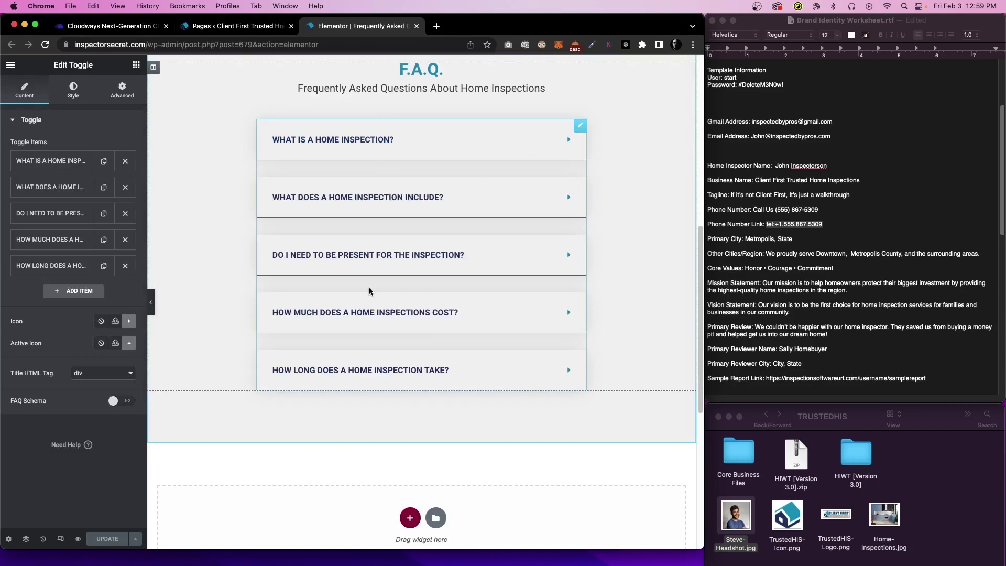
pyautogui.click(54, 266)
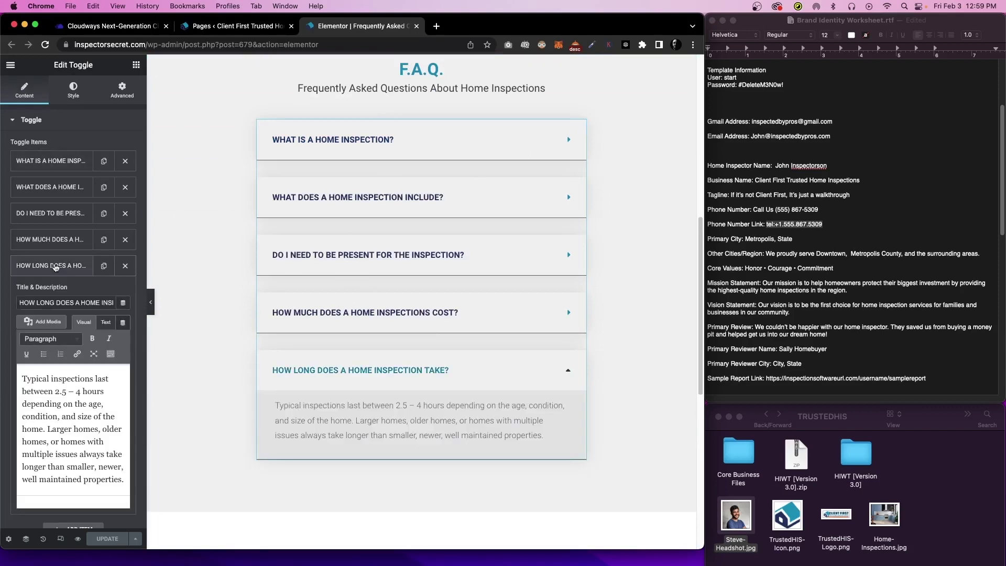
pyautogui.click(55, 266)
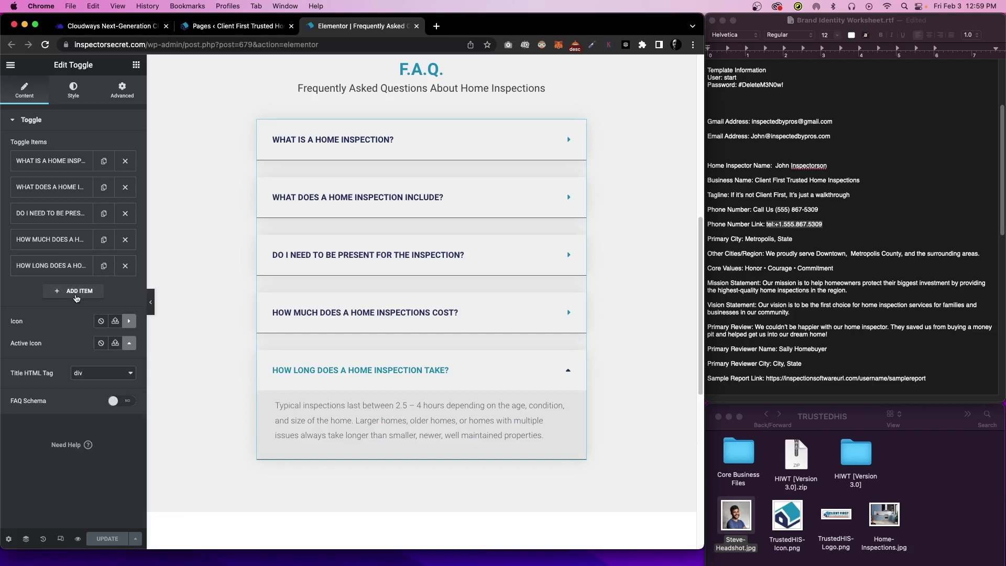
# Expand the last FAQ question, select its answer text, then close the editor tab.
pyautogui.click(61, 271)
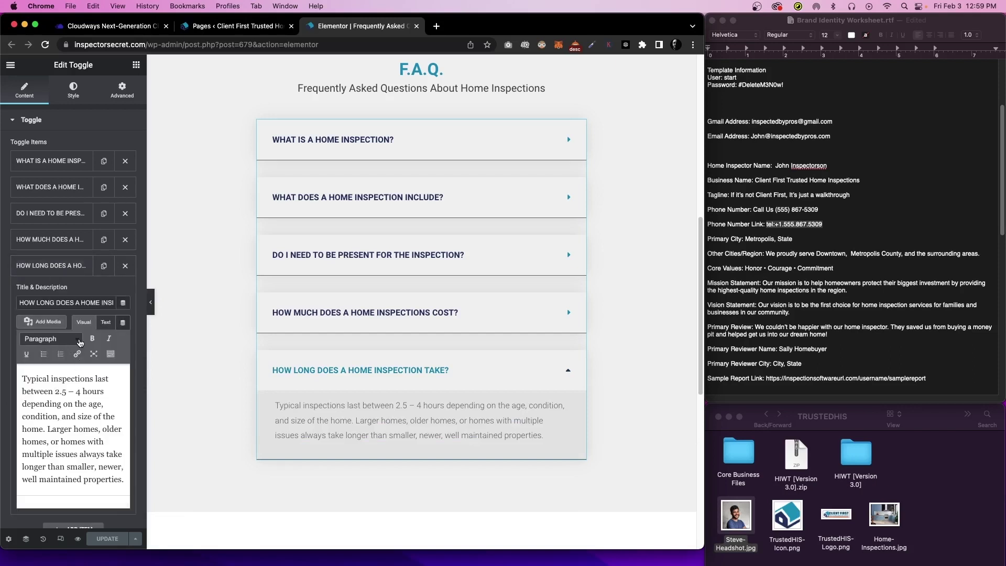
pyautogui.scroll(-2, 80, 343)
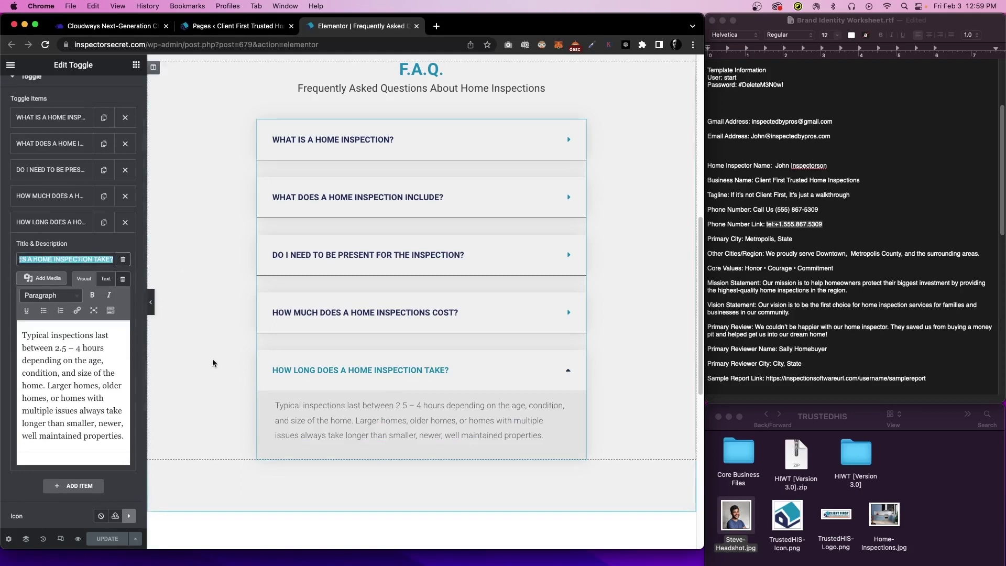
pyautogui.click(23, 334)
pyautogui.moveTo(22, 334); pyautogui.dragTo(125, 442)
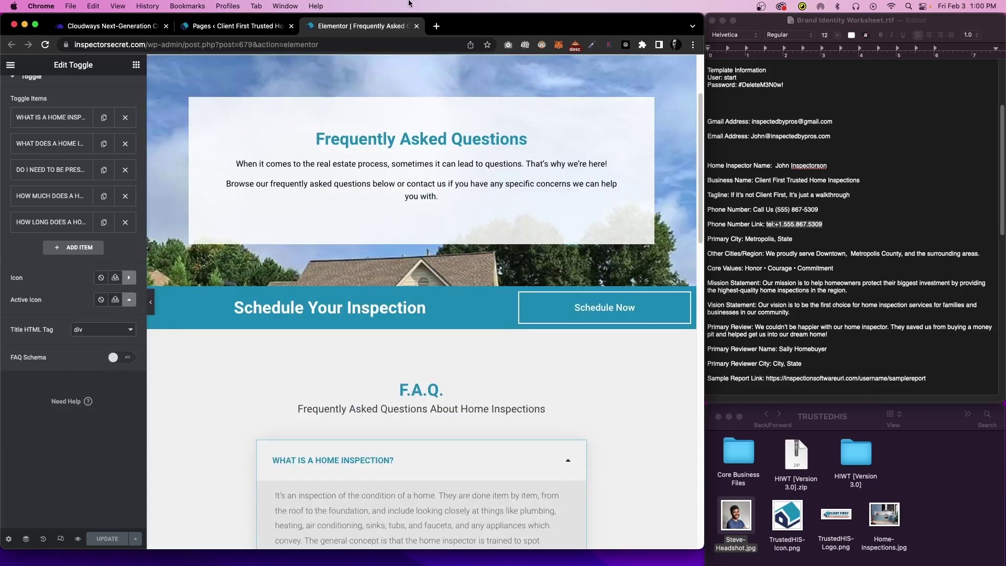
pyautogui.click(417, 26)
pyautogui.scroll(-2, 273, 209)
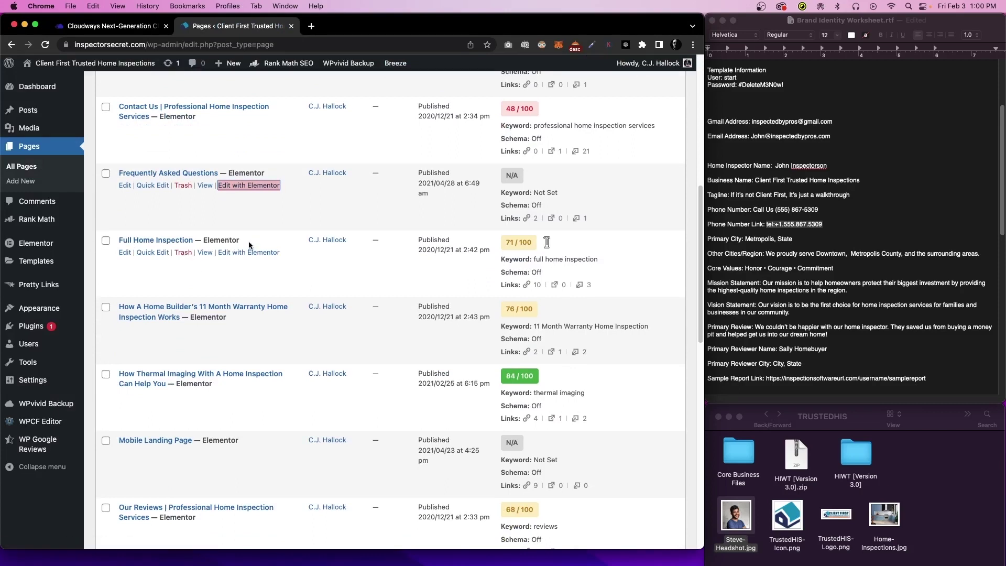
# Open Full Home Inspection in Elementor in a new tab and scroll through its service cards.
pyautogui.rightClick(245, 252)
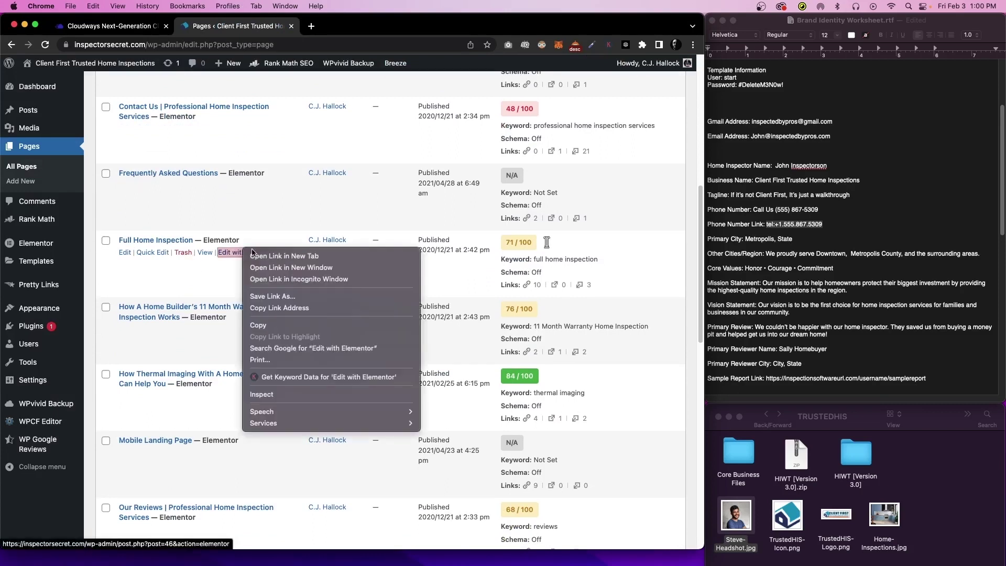
pyautogui.click(282, 256)
pyautogui.click(362, 26)
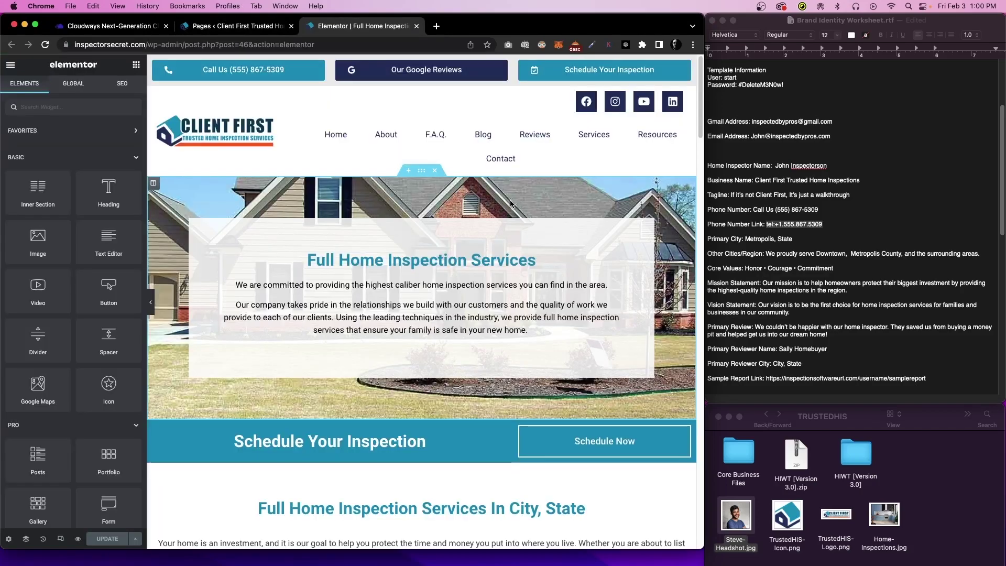
pyautogui.scroll(-3, 511, 203)
pyautogui.scroll(-10, 511, 197)
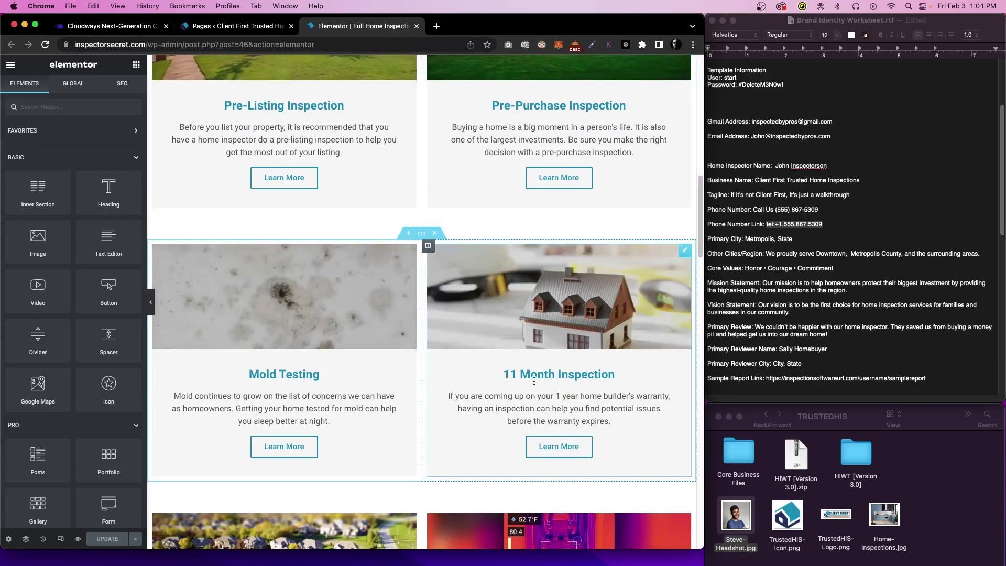
pyautogui.scroll(-6, 471, 381)
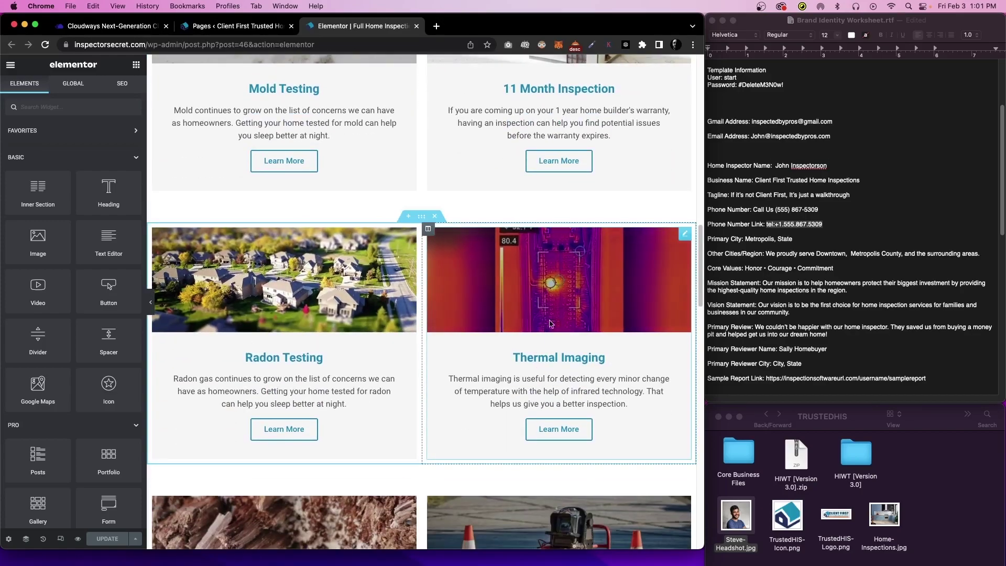
pyautogui.scroll(15, 533, 379)
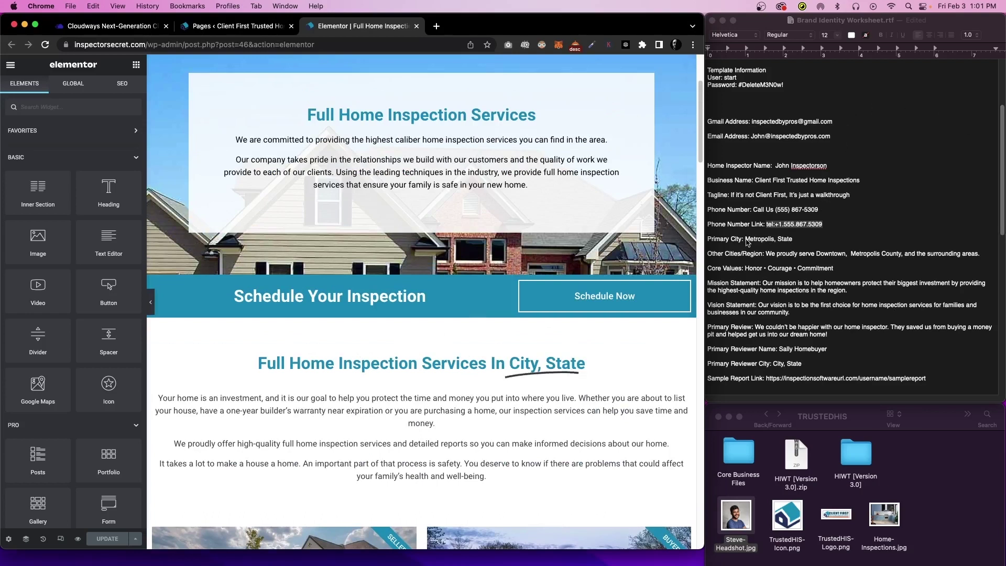
# Paste 'Metropolis, State' from the brand worksheet into the services headline's highlighted text.
pyautogui.moveTo(746, 241); pyautogui.dragTo(825, 241)
pyautogui.press('super+c')
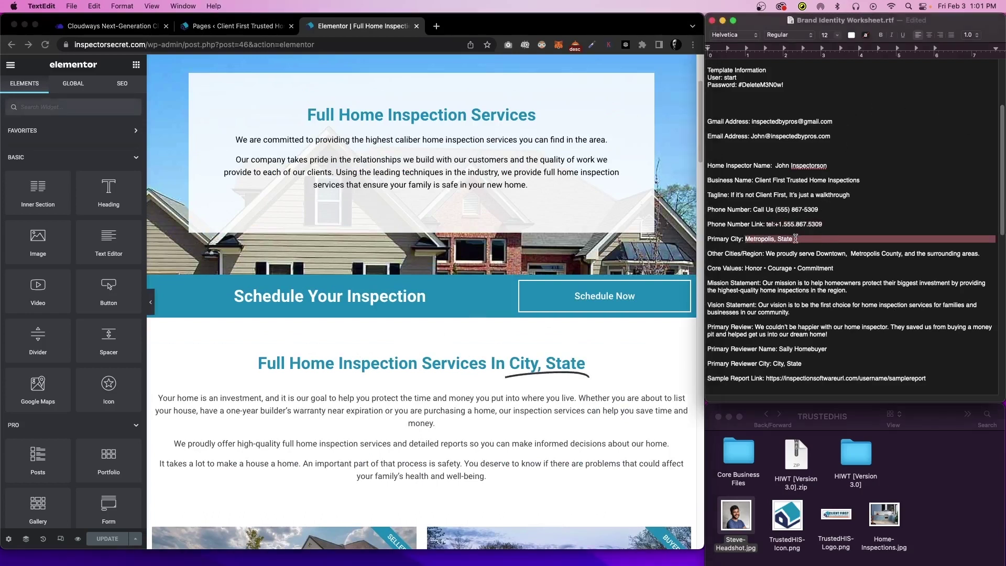
pyautogui.click(539, 370)
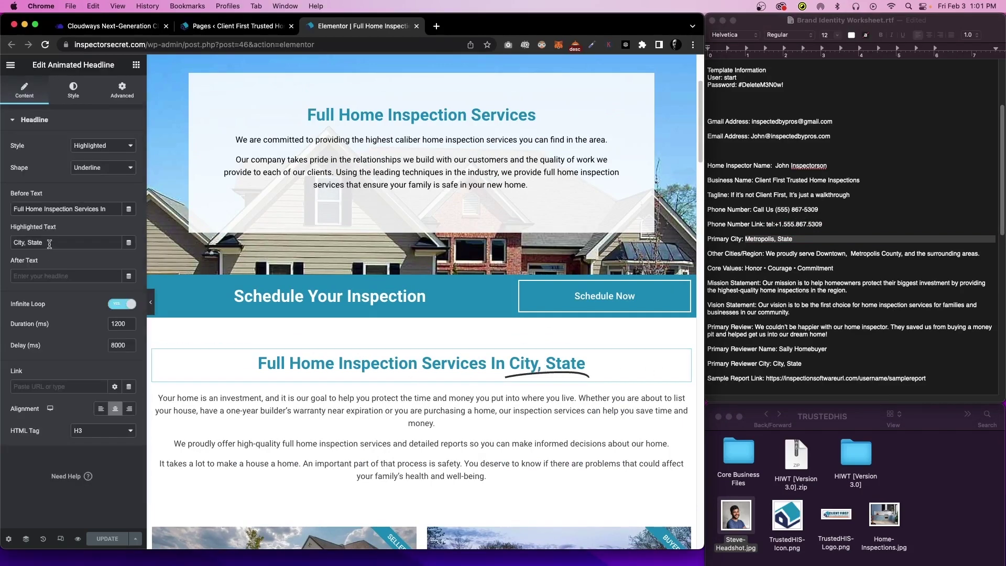
pyautogui.press('super+v')
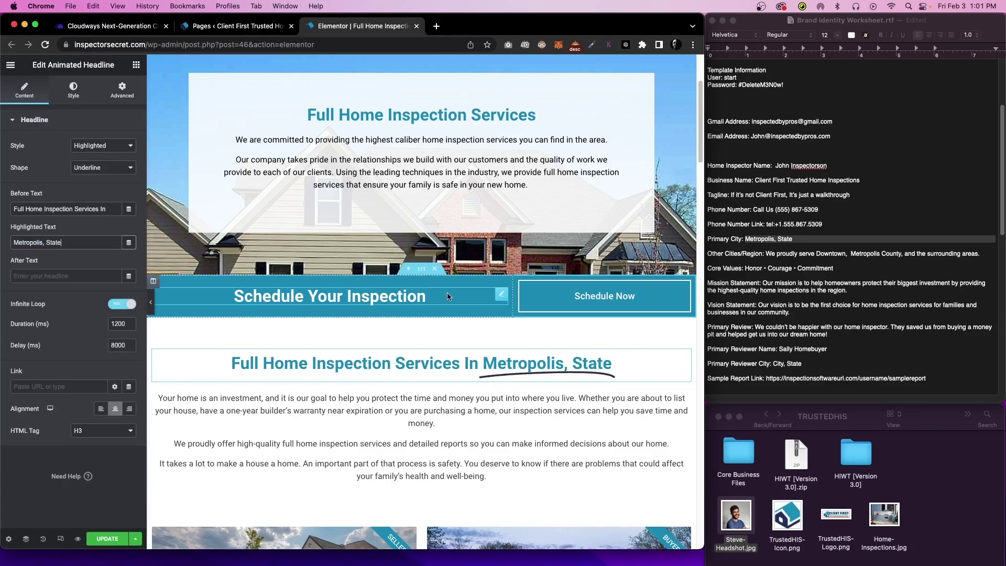
pyautogui.scroll(-6, 448, 296)
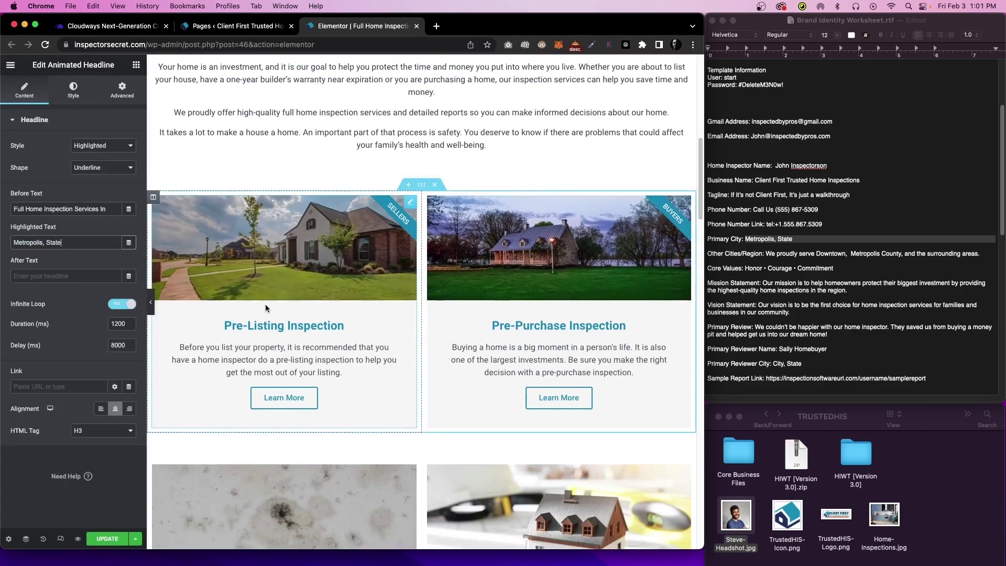
pyautogui.scroll(-10, 587, 307)
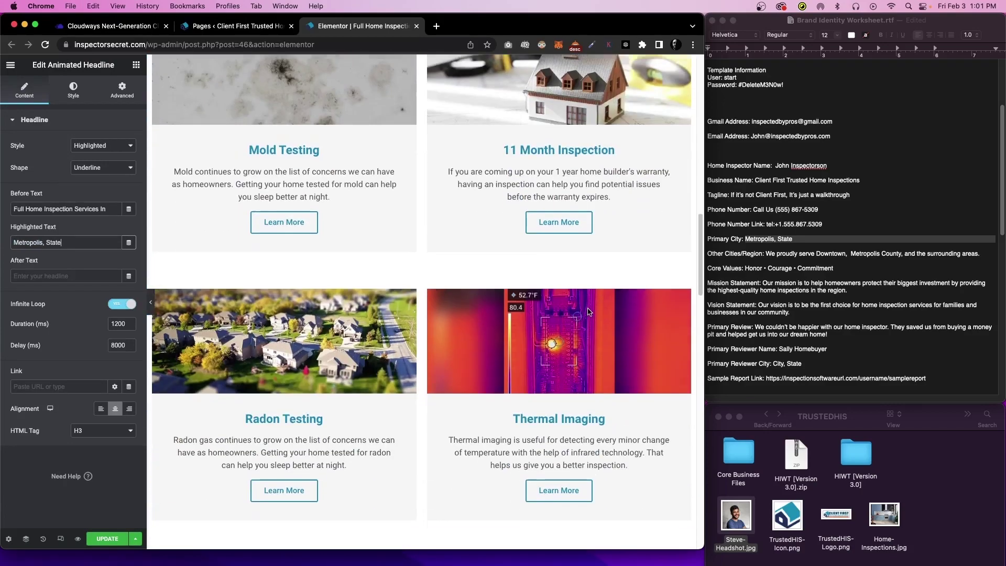
pyautogui.scroll(-2, 588, 311)
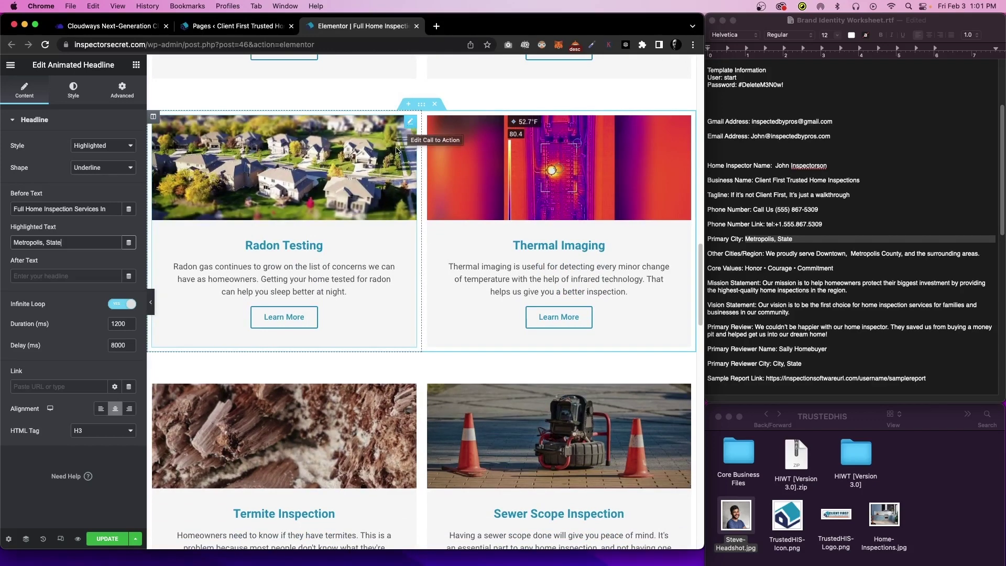
pyautogui.rightClick(410, 124)
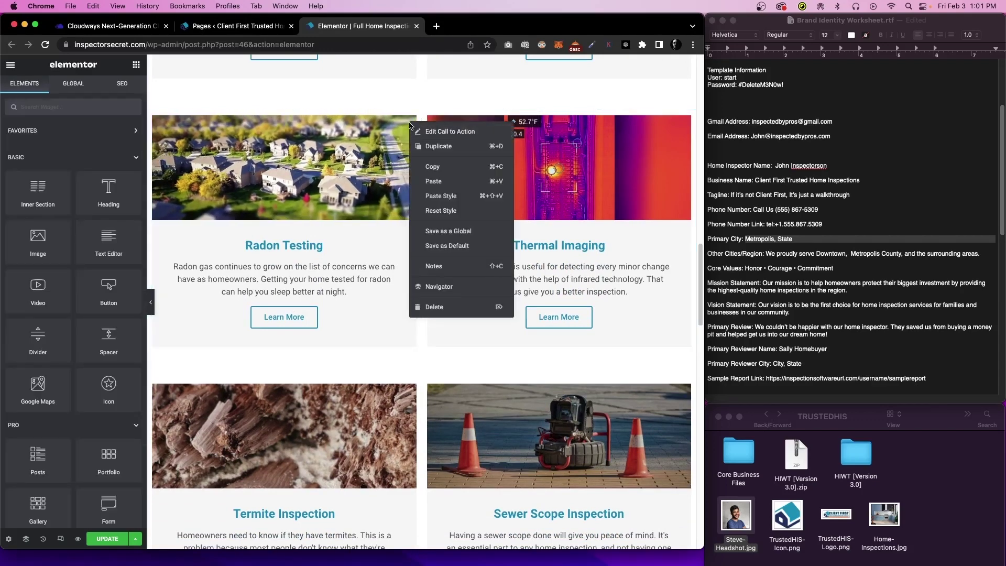
pyautogui.click(448, 307)
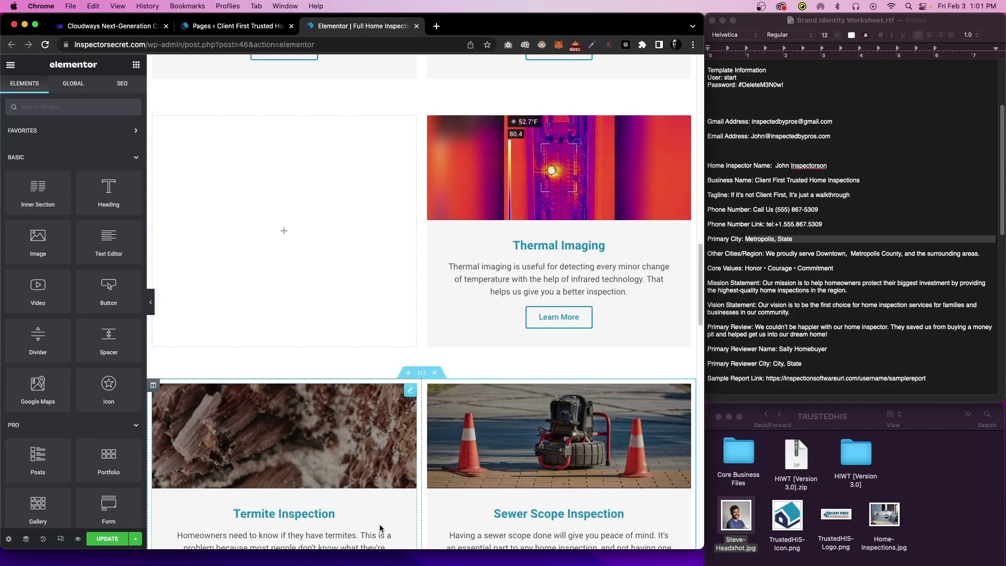
pyautogui.scroll(15, 380, 528)
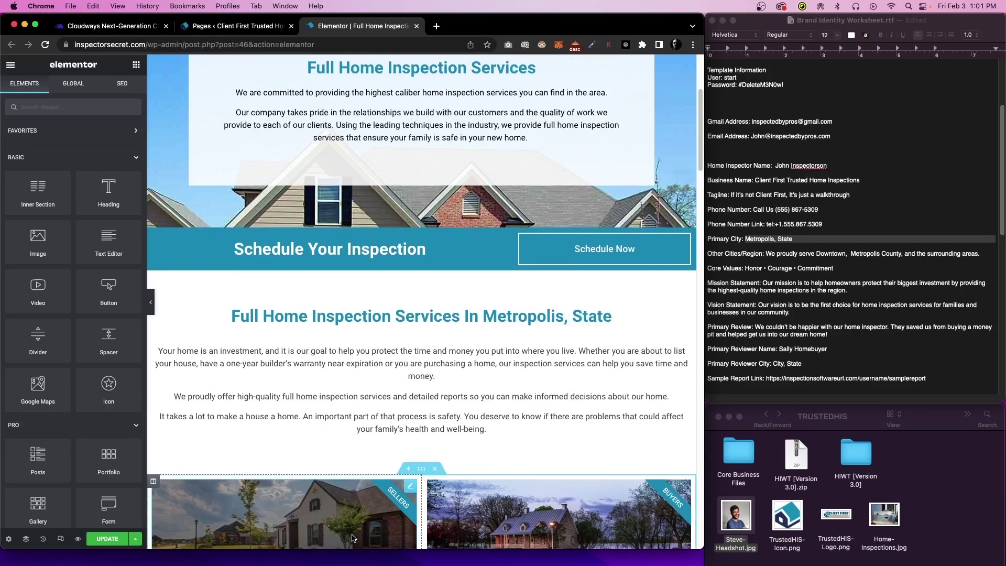
pyautogui.scroll(-6, 361, 535)
pyautogui.scroll(-8, 253, 545)
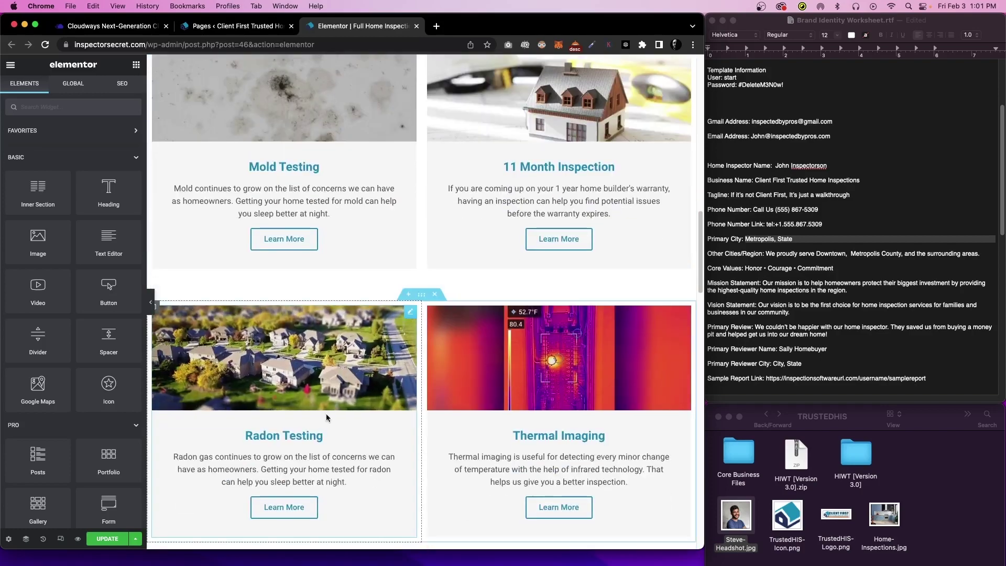
pyautogui.scroll(-4, 291, 419)
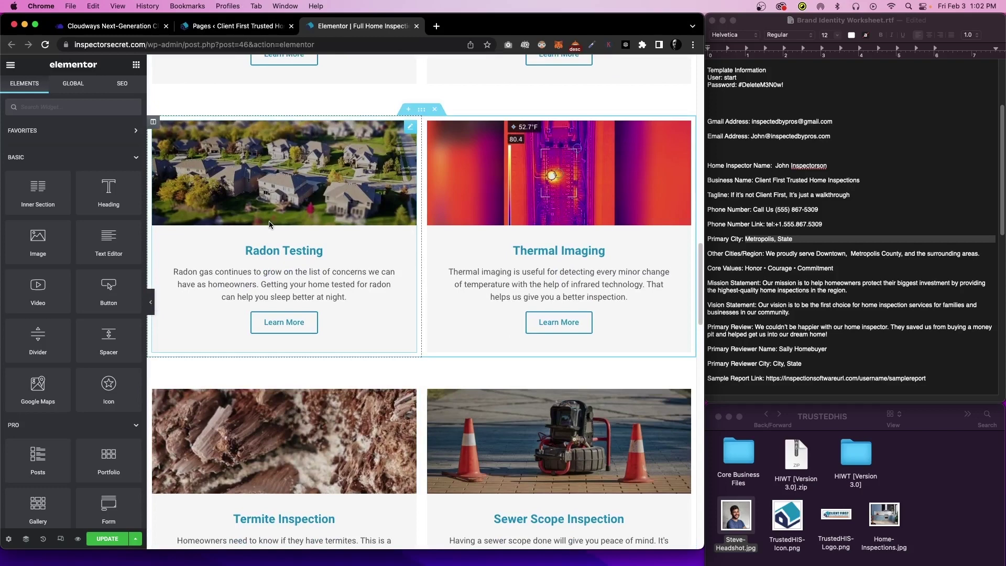
# Delete the Radon Testing card's column.
pyautogui.click(153, 123)
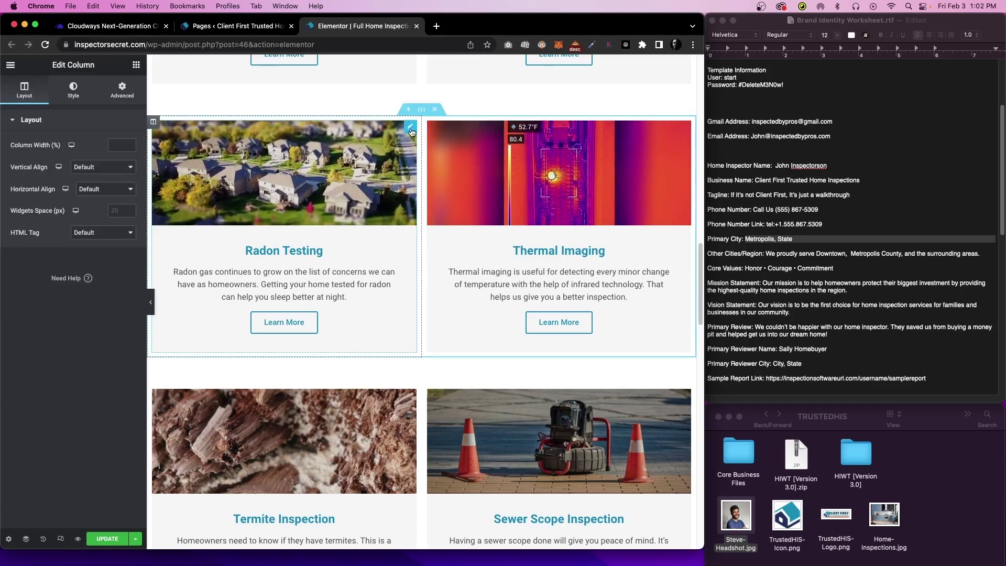
pyautogui.click(412, 130)
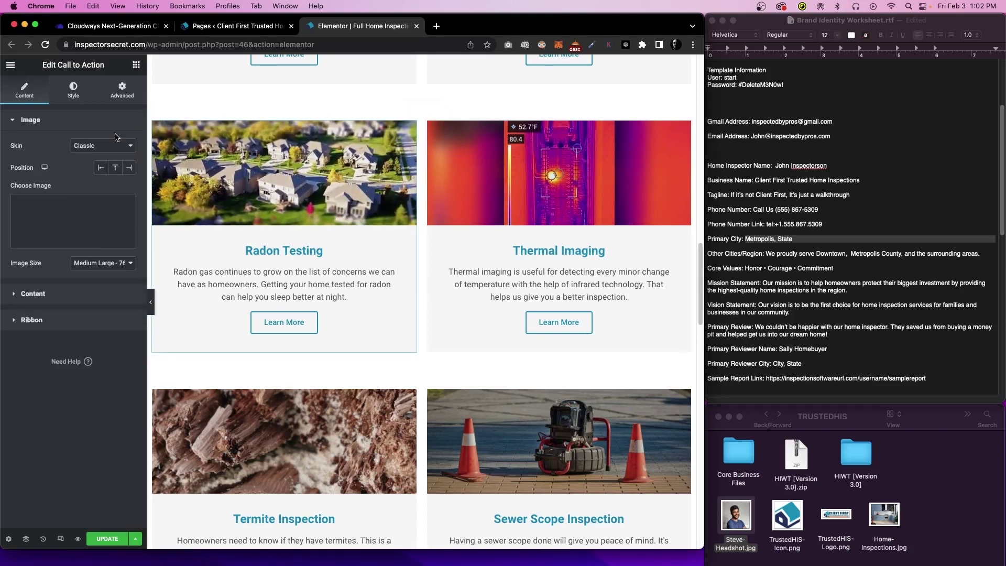
pyautogui.rightClick(154, 123)
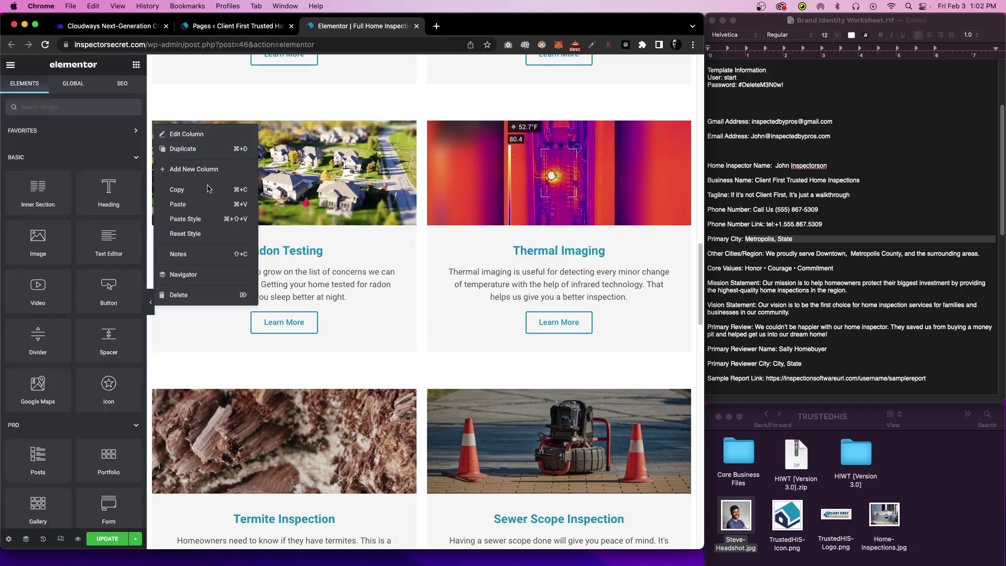
pyautogui.click(210, 297)
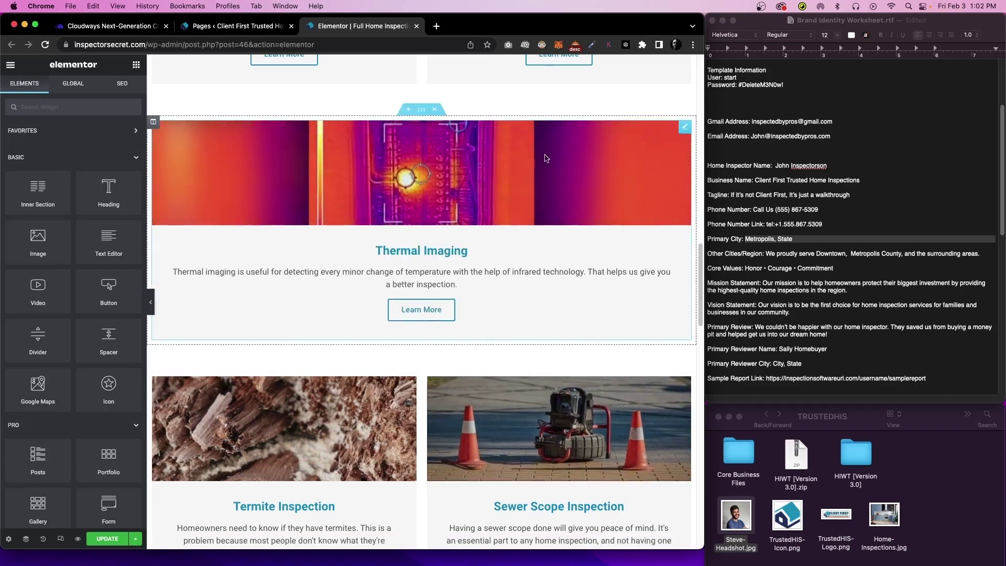
# Duplicate the Sewer Scope Inspection column.
pyautogui.scroll(-8, 456, 262)
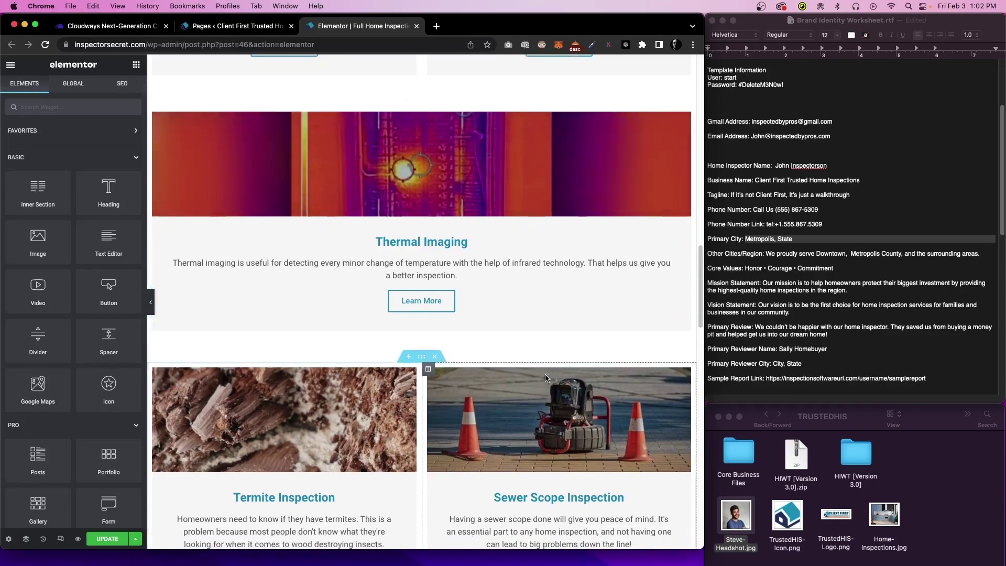
pyautogui.scroll(10, 477, 319)
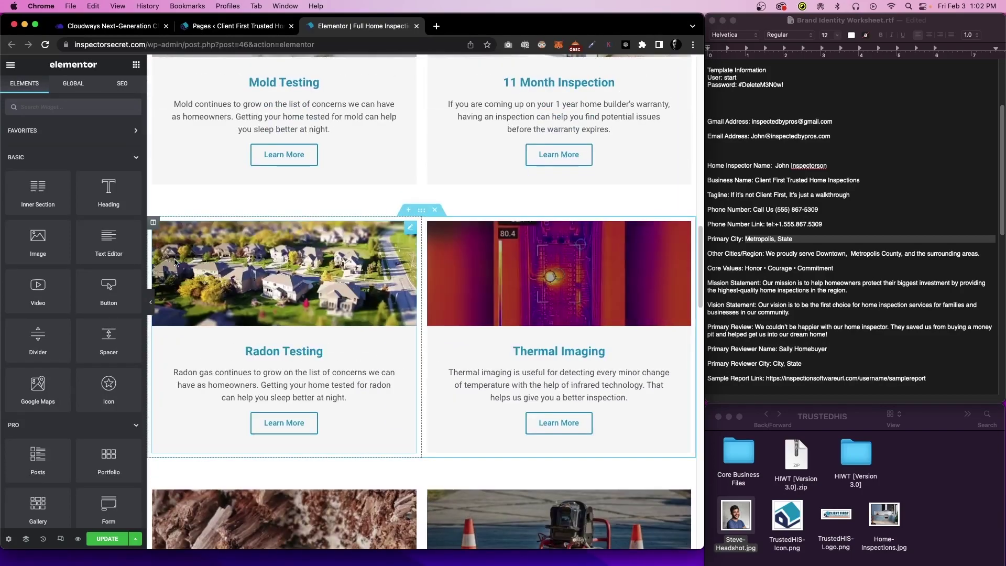
pyautogui.scroll(5, 355, 291)
pyautogui.scroll(-15, 354, 291)
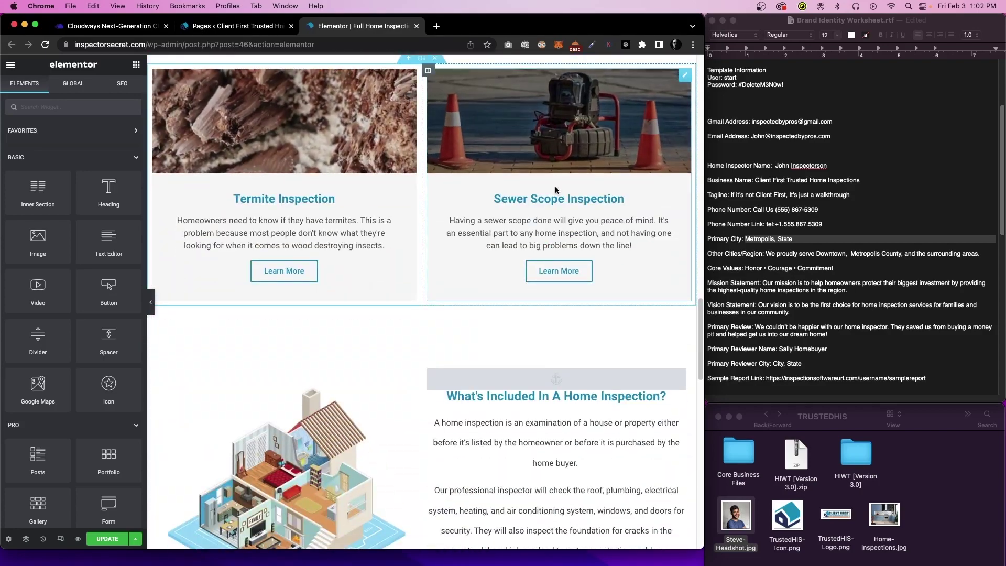
pyautogui.rightClick(431, 74)
pyautogui.click(478, 100)
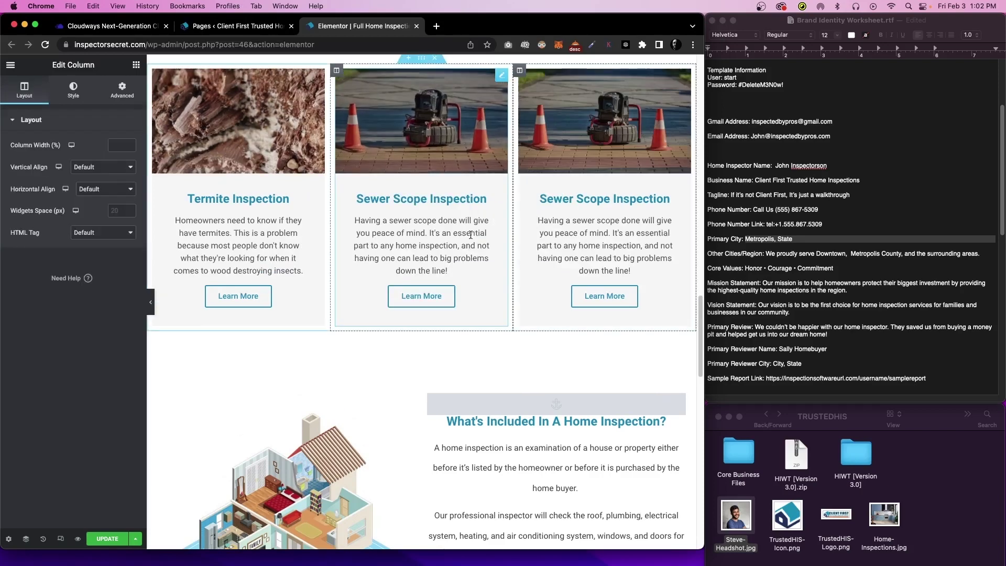
# Inspect the copied Sewer Scope card's fields and ribbon, then delete that extra column.
pyautogui.click(616, 123)
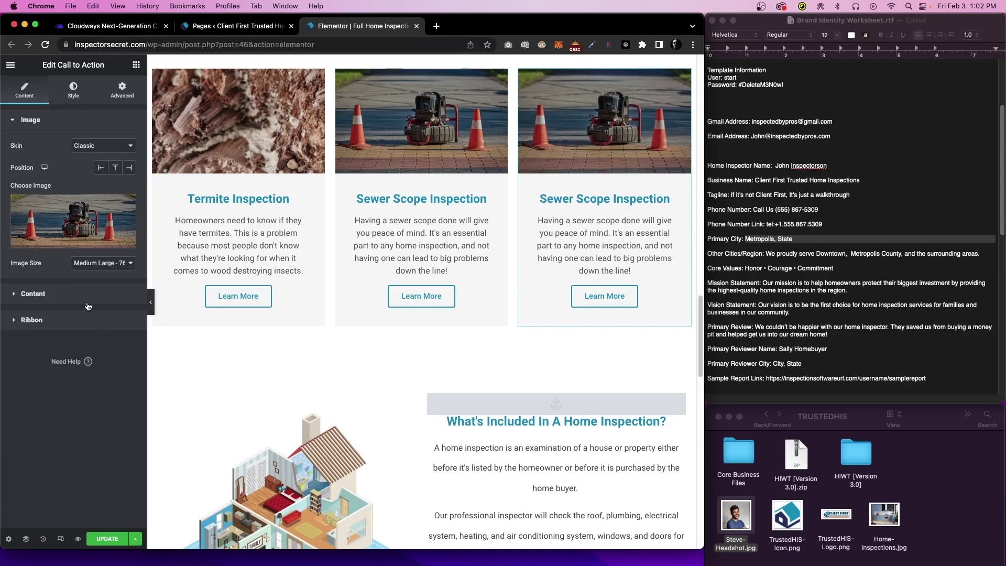
pyautogui.click(46, 295)
pyautogui.scroll(15, 407, 213)
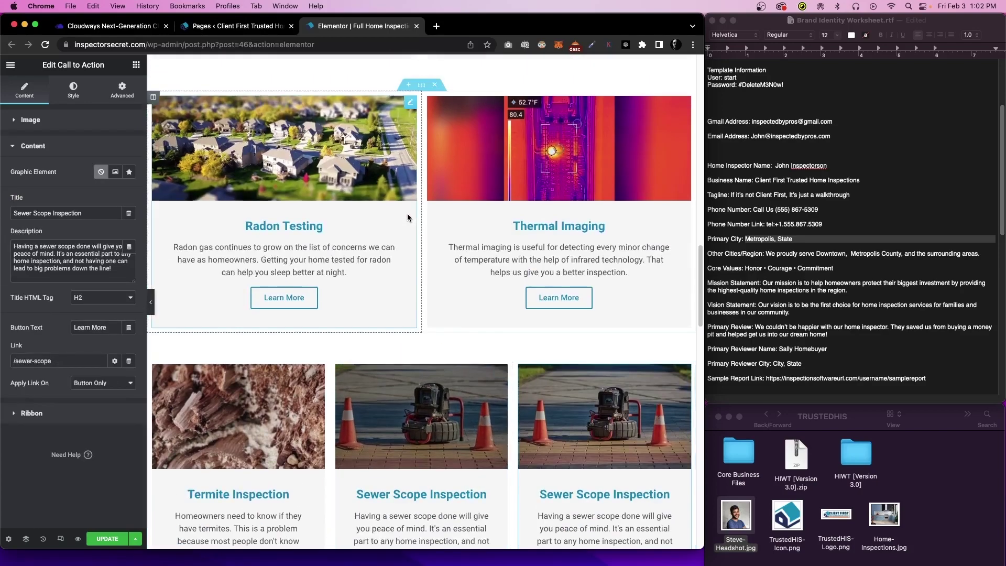
pyautogui.scroll(5, 408, 214)
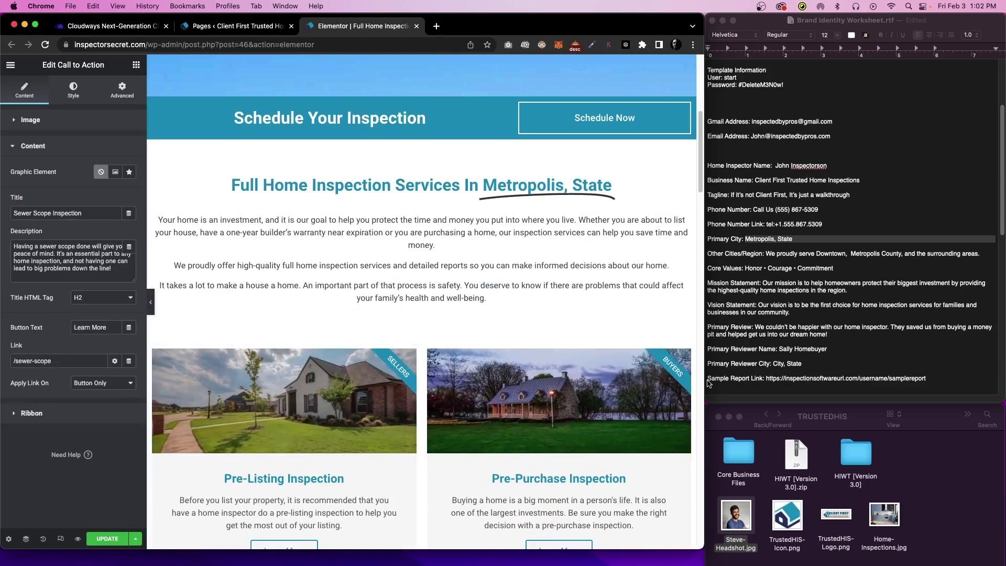
pyautogui.click(16, 413)
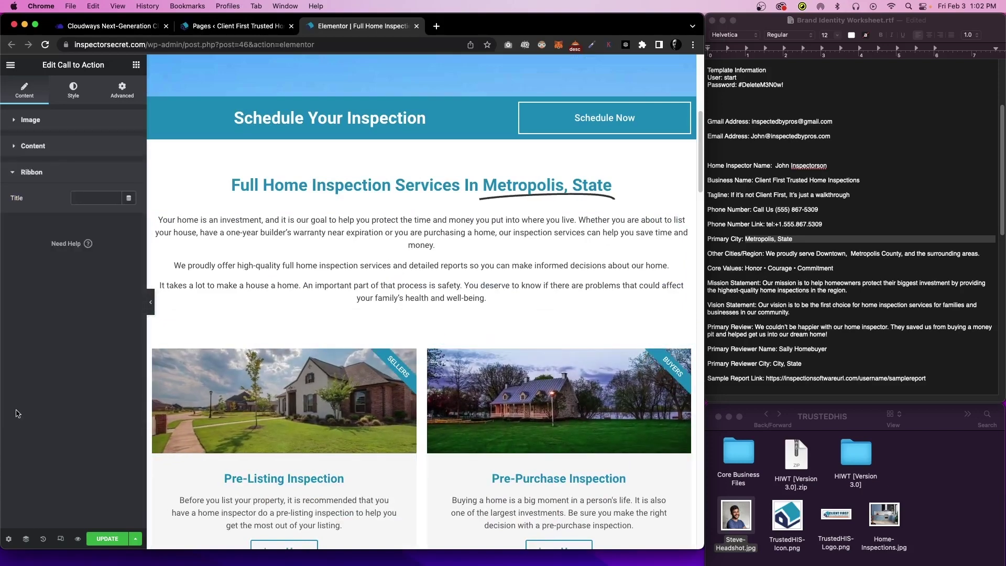
pyautogui.scroll(-10, 520, 209)
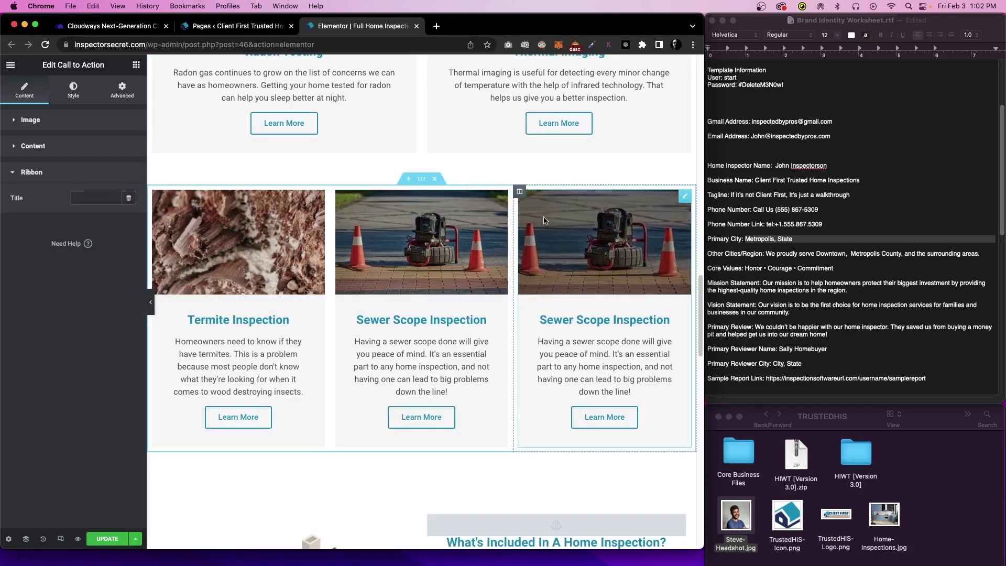
pyautogui.rightClick(521, 195)
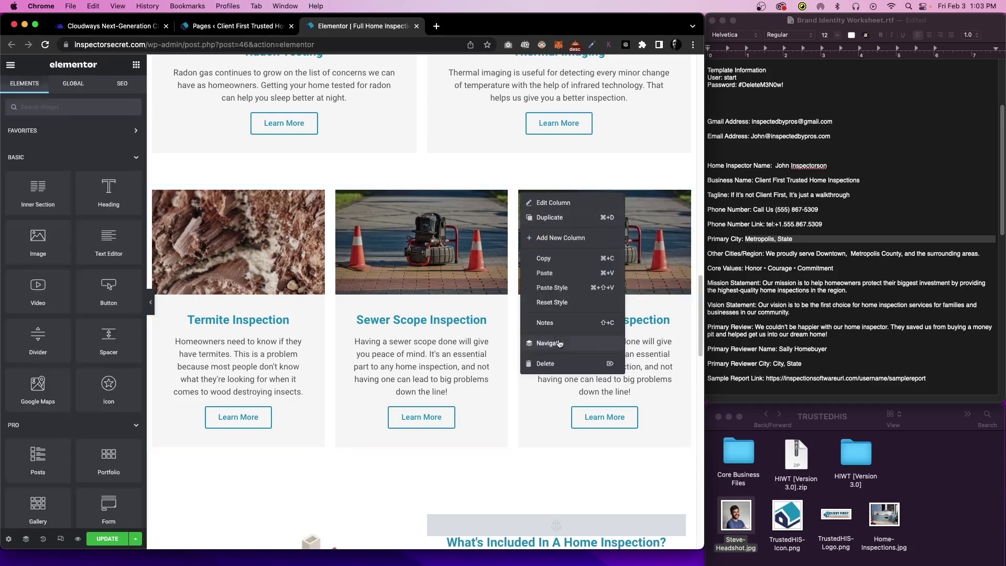
pyautogui.click(559, 366)
# Save the Full Home Inspection page and close its editor tab.
pyautogui.scroll(15, 479, 299)
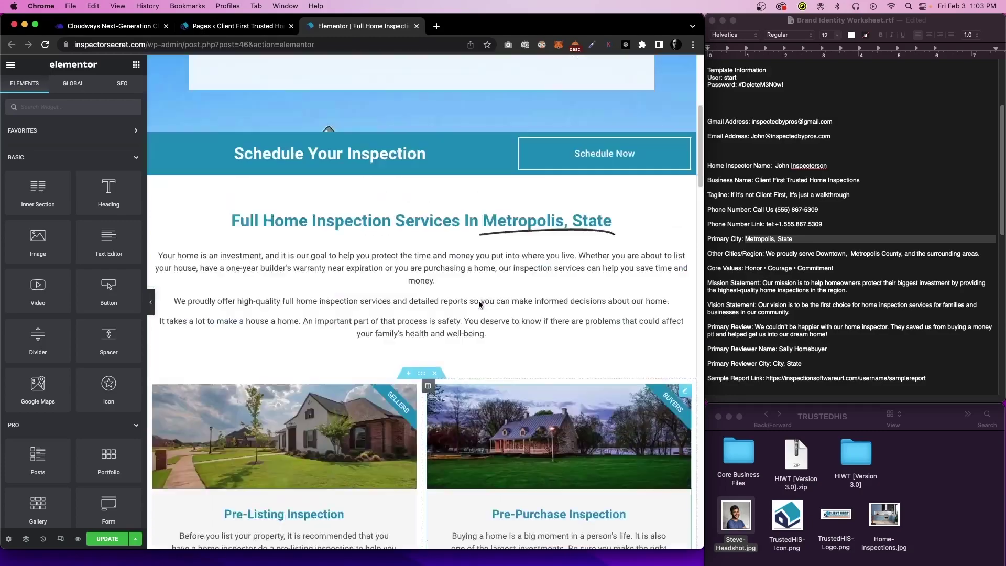
pyautogui.scroll(-3, 479, 304)
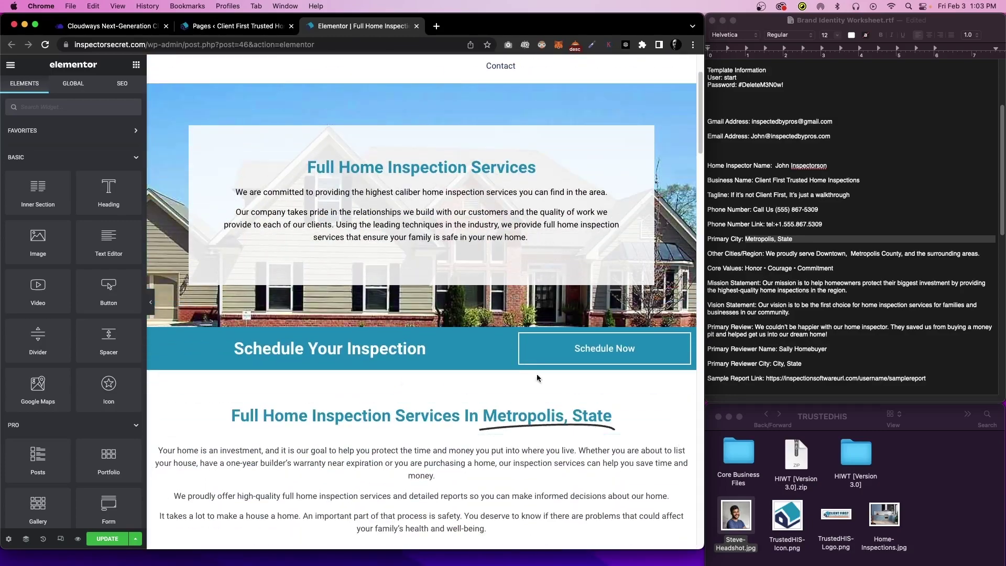
pyautogui.scroll(1, 395, 260)
pyautogui.scroll(-20, 394, 260)
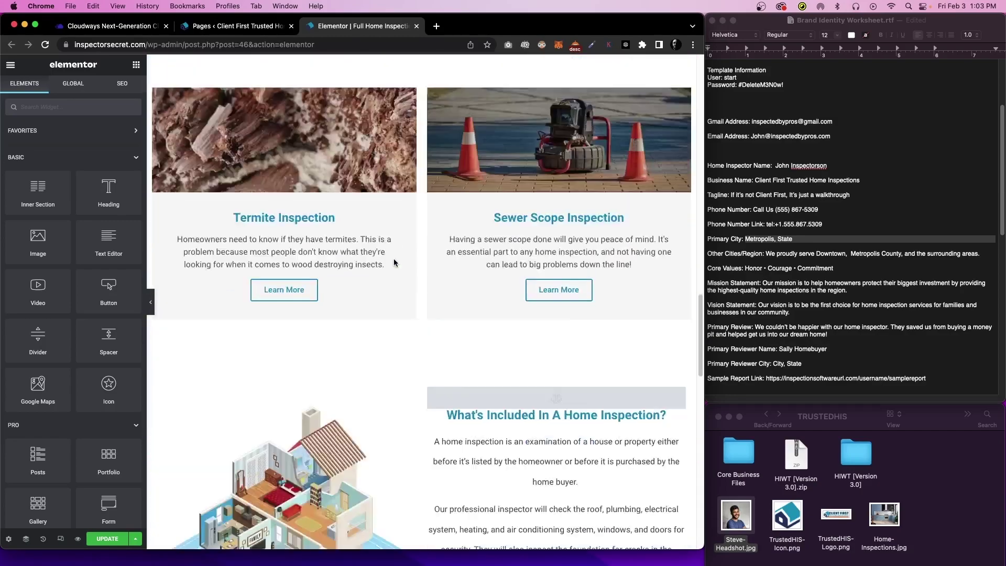
pyautogui.click(112, 539)
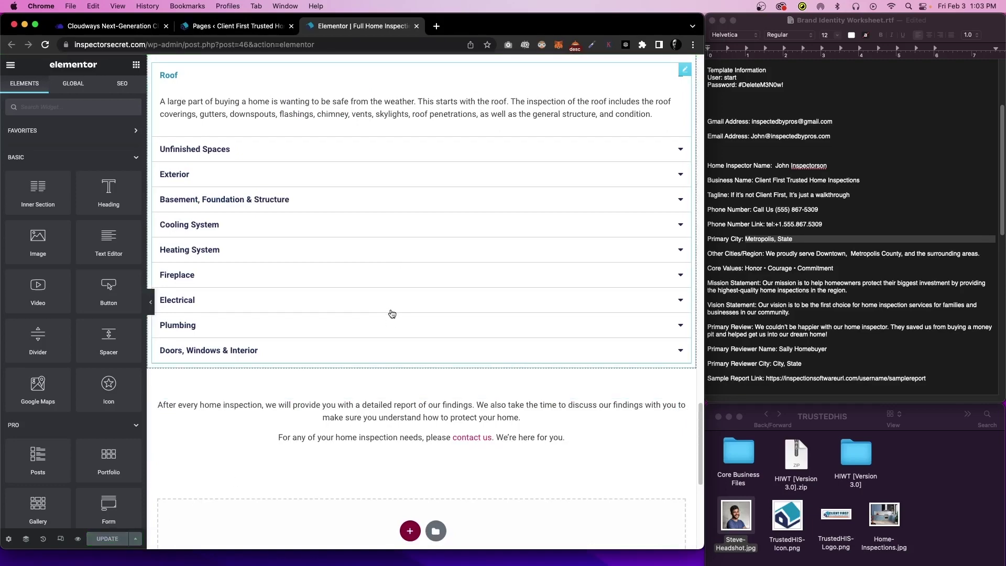
pyautogui.click(416, 26)
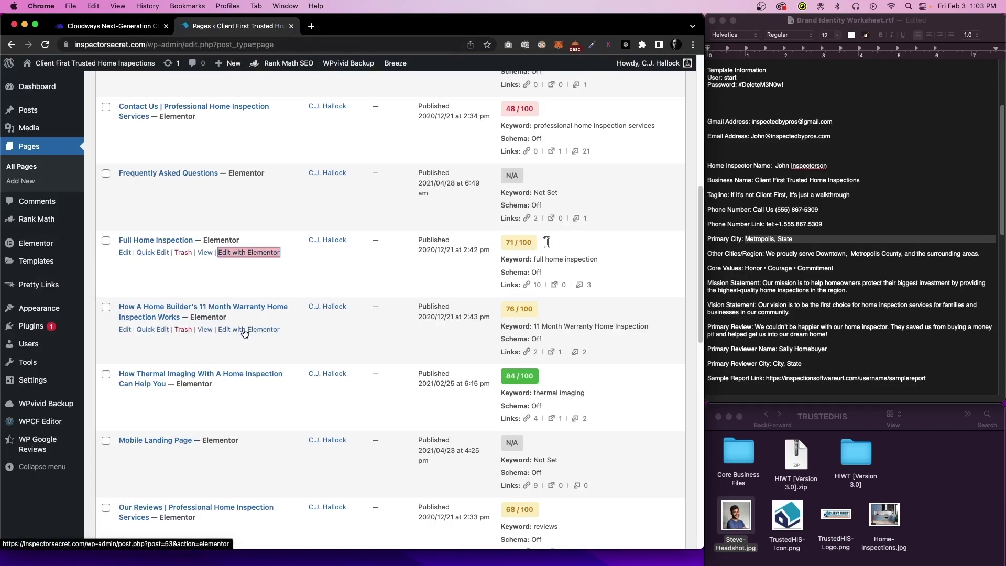
# Open the 11 Month Warranty page in Elementor and paste 'Metropolis, State' into the headline.
pyautogui.rightClick(244, 334)
pyautogui.click(251, 336)
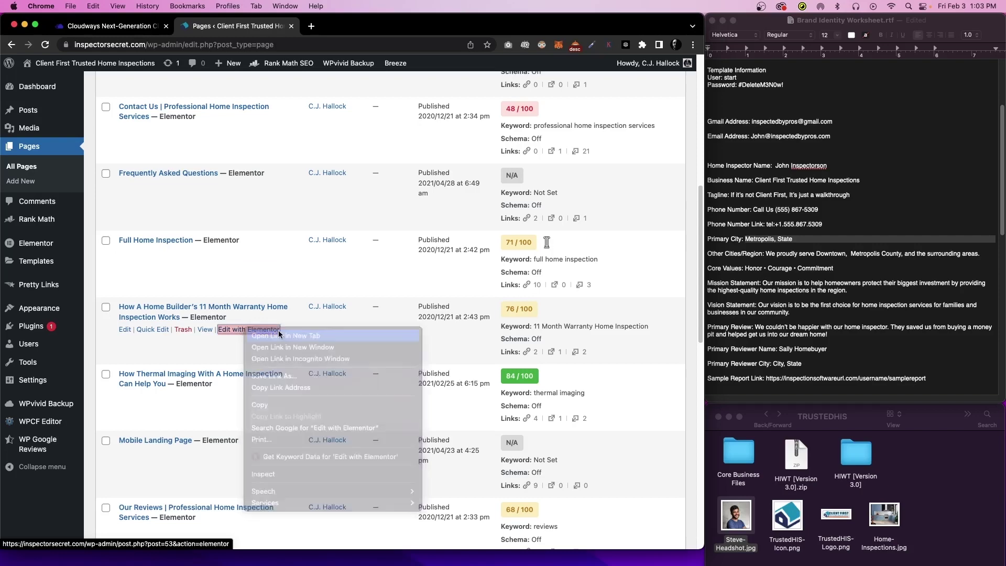
pyautogui.click(354, 26)
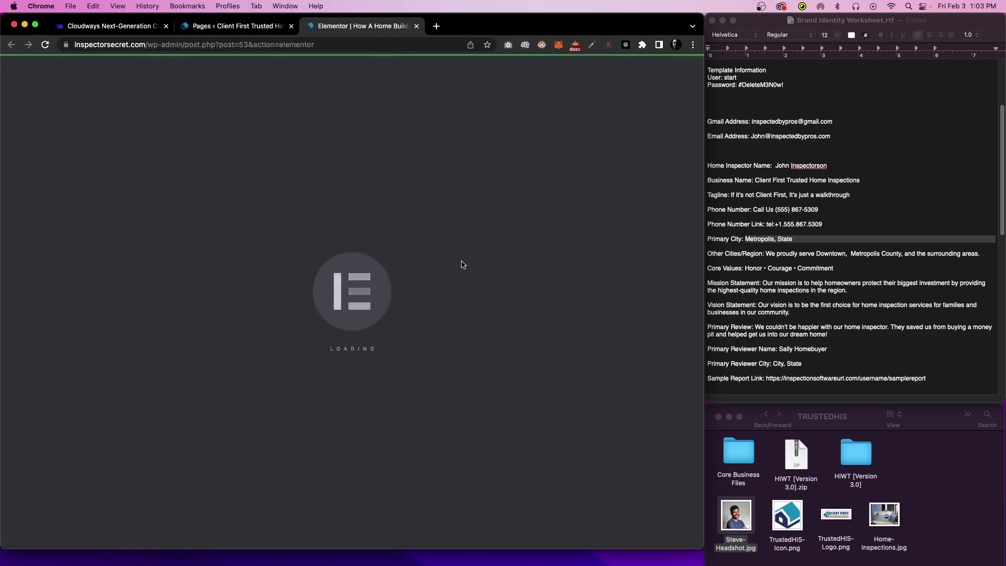
pyautogui.scroll(-5, 494, 251)
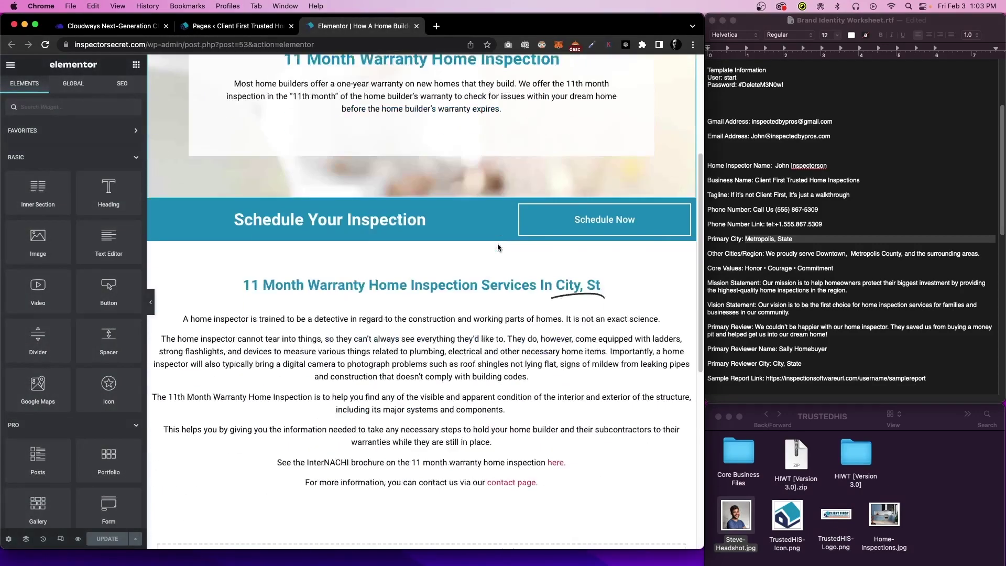
pyautogui.click(566, 221)
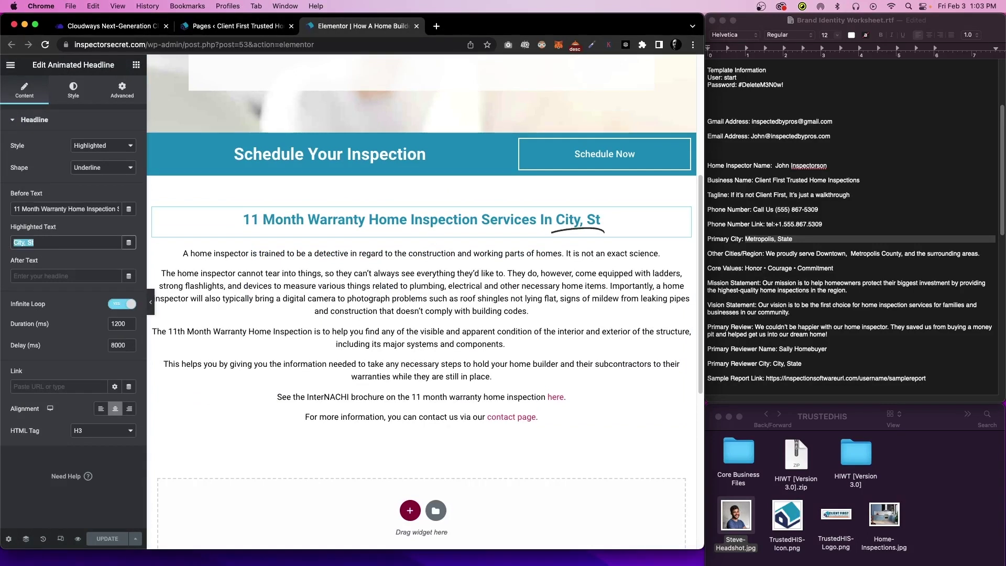
pyautogui.write('Metropolis, State')
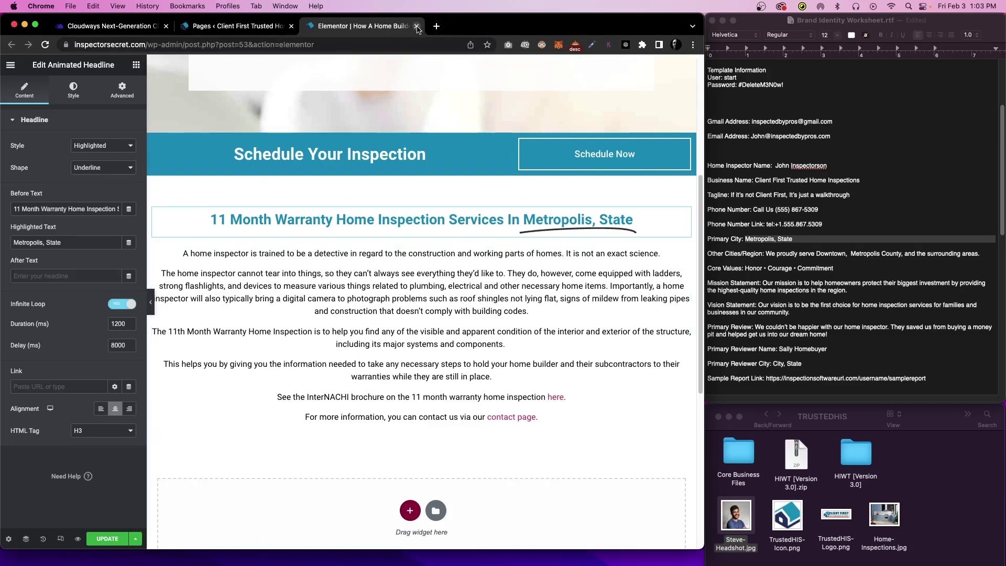
# Save the warranty page and close its editor tab.
pyautogui.click(107, 539)
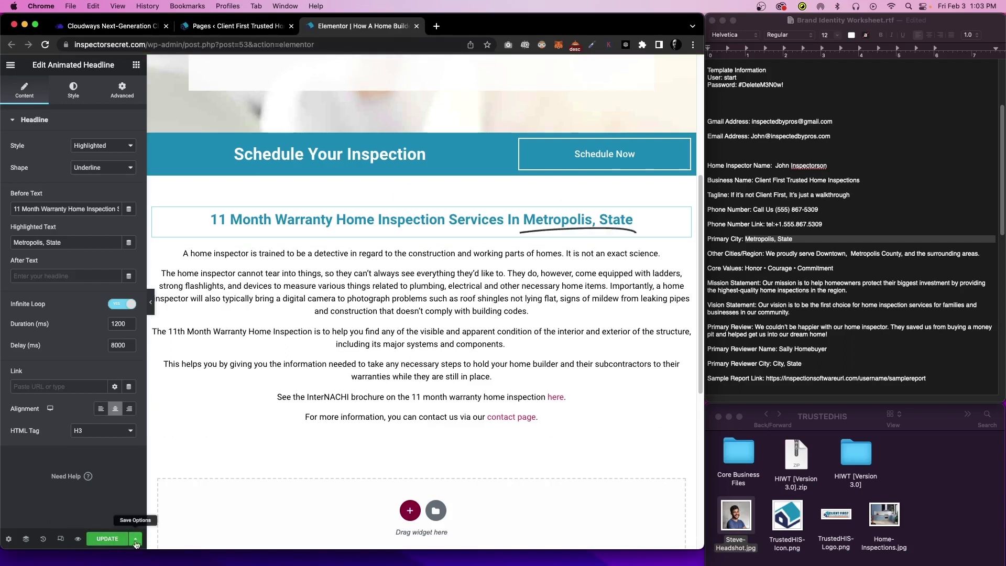
pyautogui.click(108, 540)
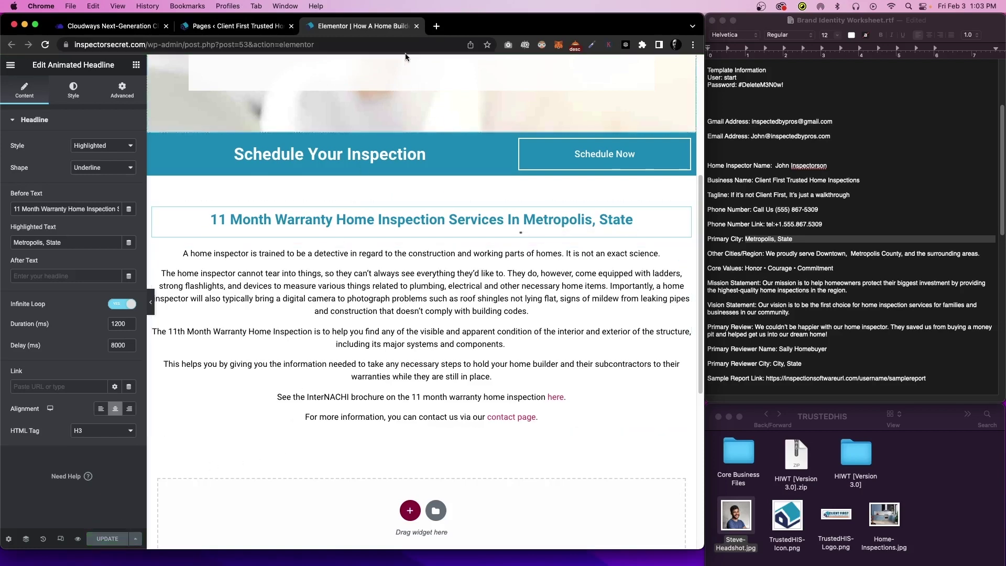
pyautogui.click(417, 26)
pyautogui.scroll(-5, 330, 276)
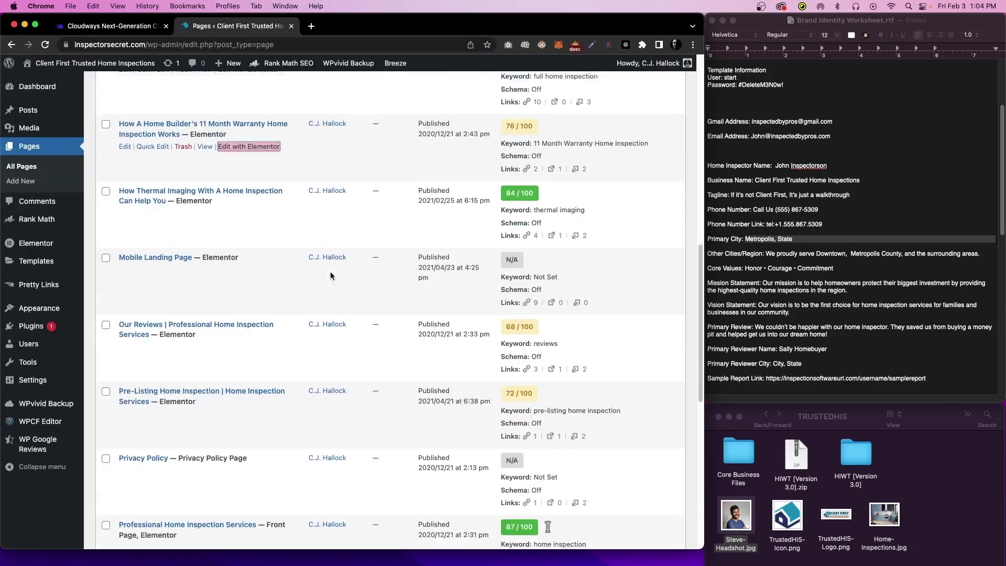
pyautogui.rightClick(257, 192)
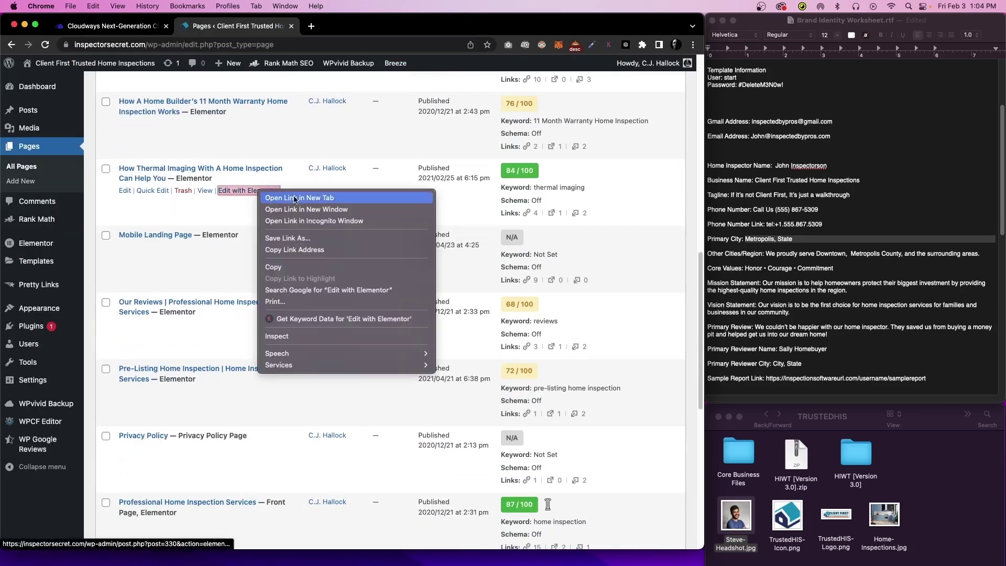
pyautogui.click(283, 198)
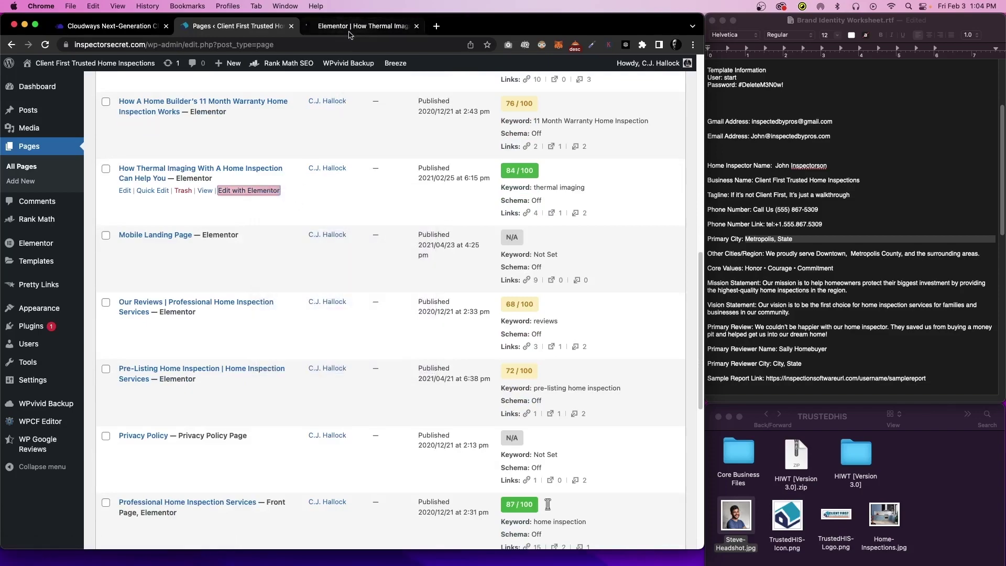
pyautogui.click(337, 29)
pyautogui.scroll(-12, 587, 283)
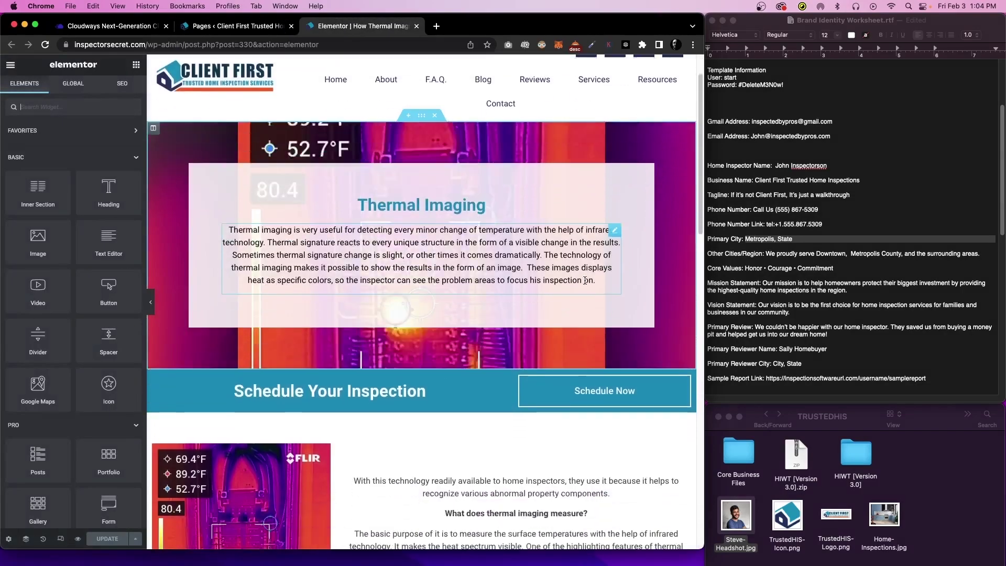
pyautogui.scroll(-6, 585, 283)
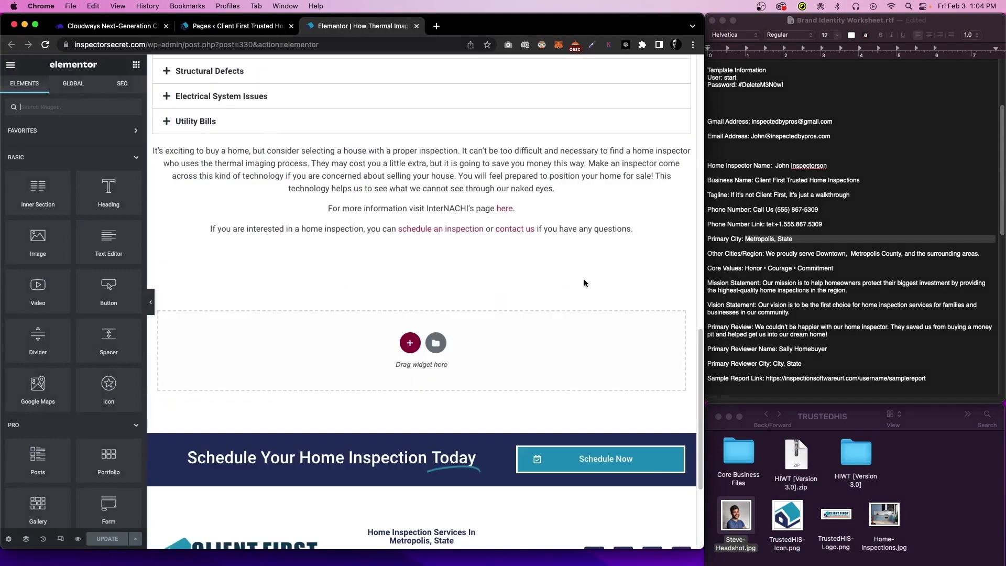
pyautogui.scroll(3, 585, 283)
pyautogui.scroll(15, 584, 279)
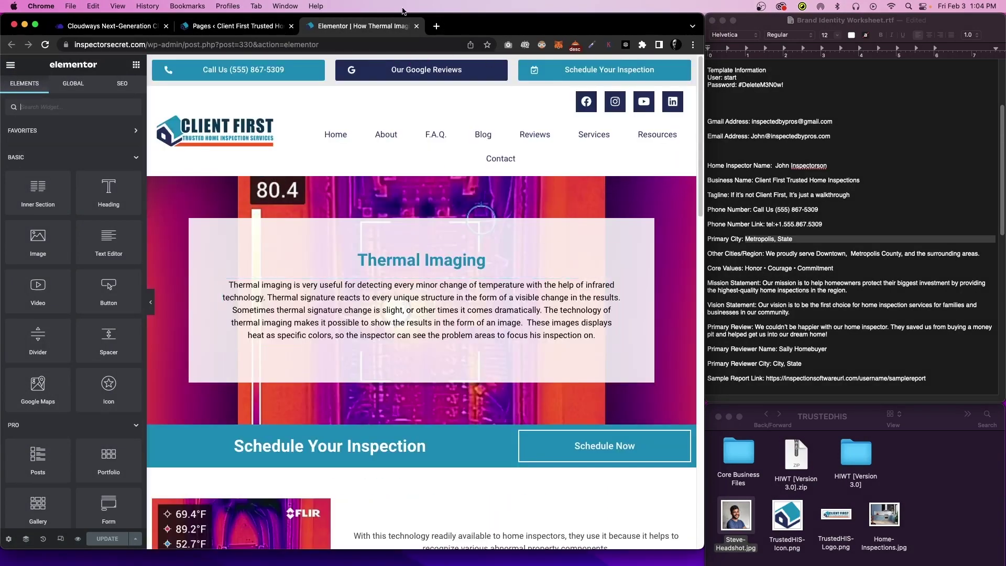
pyautogui.click(416, 27)
pyautogui.scroll(-3, 321, 277)
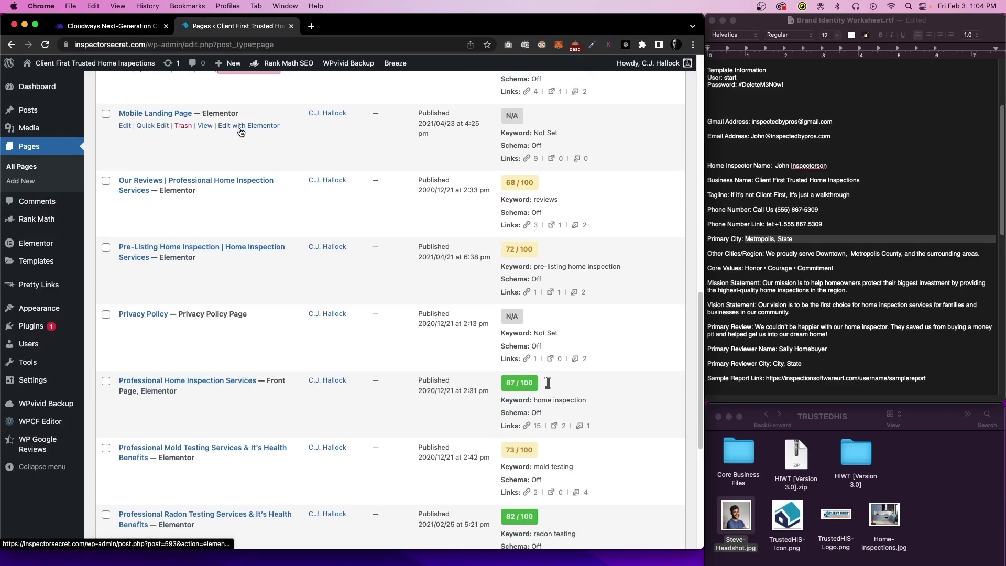
pyautogui.rightClick(242, 130)
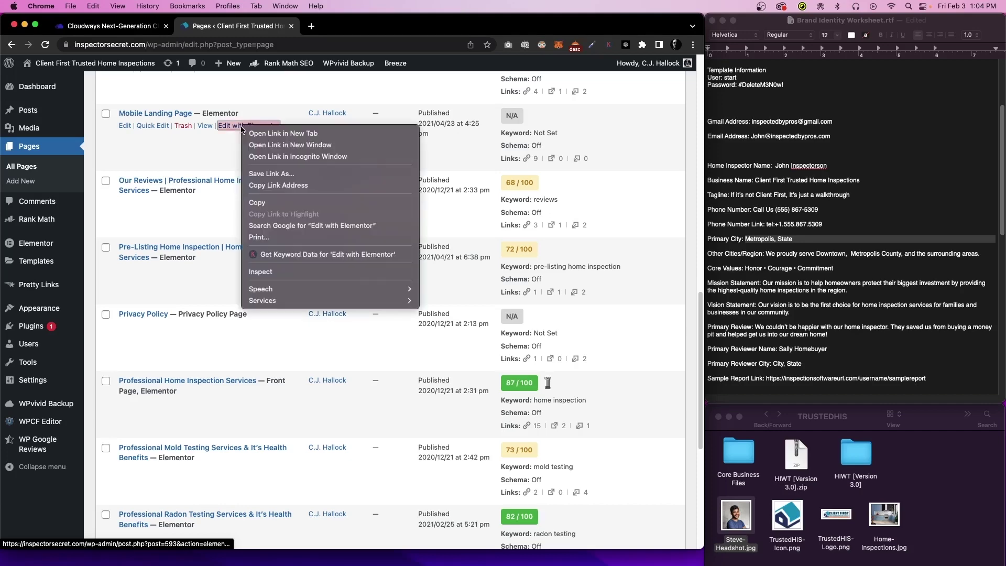
pyautogui.click(275, 131)
pyautogui.click(334, 27)
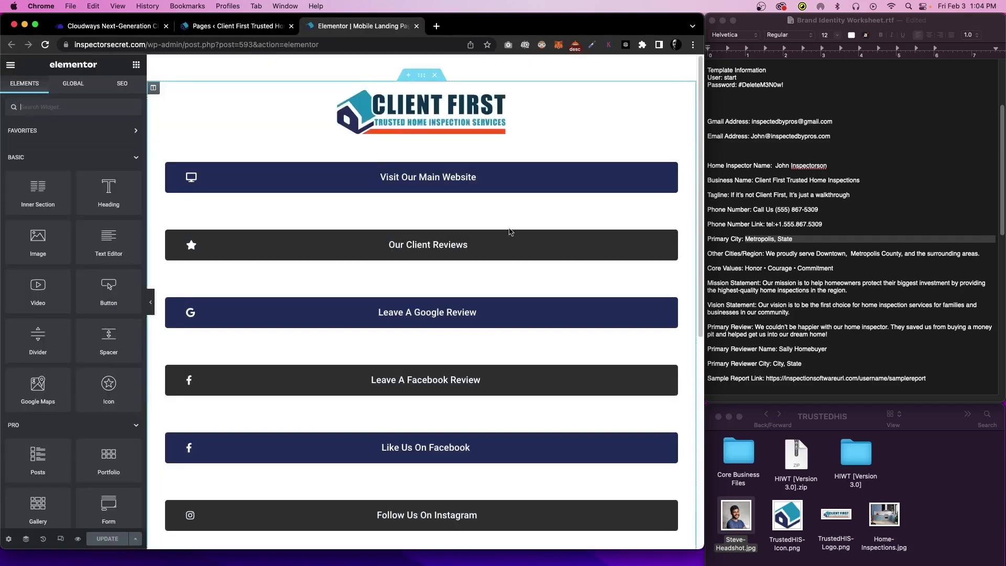
pyautogui.scroll(-7, 506, 247)
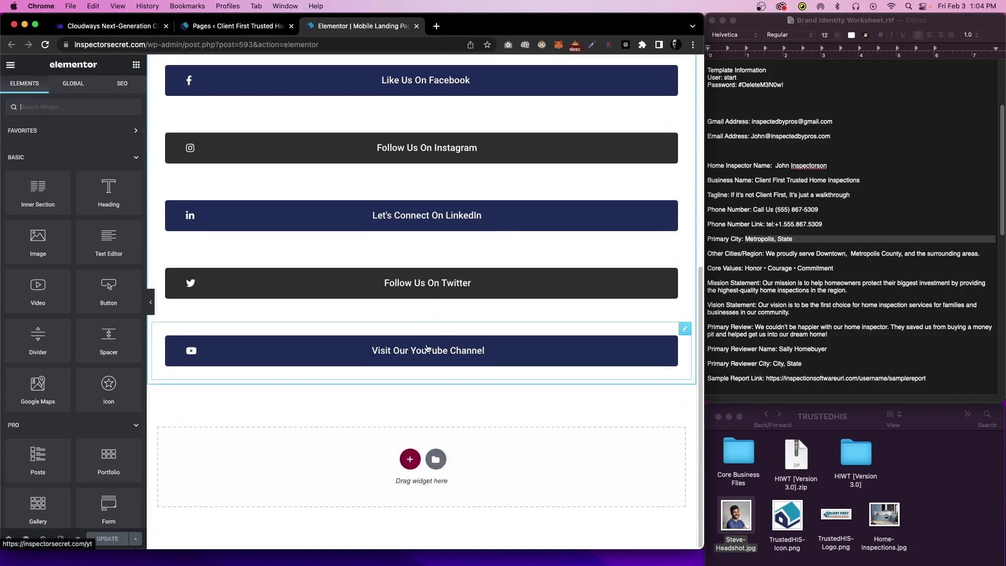
pyautogui.scroll(6, 427, 315)
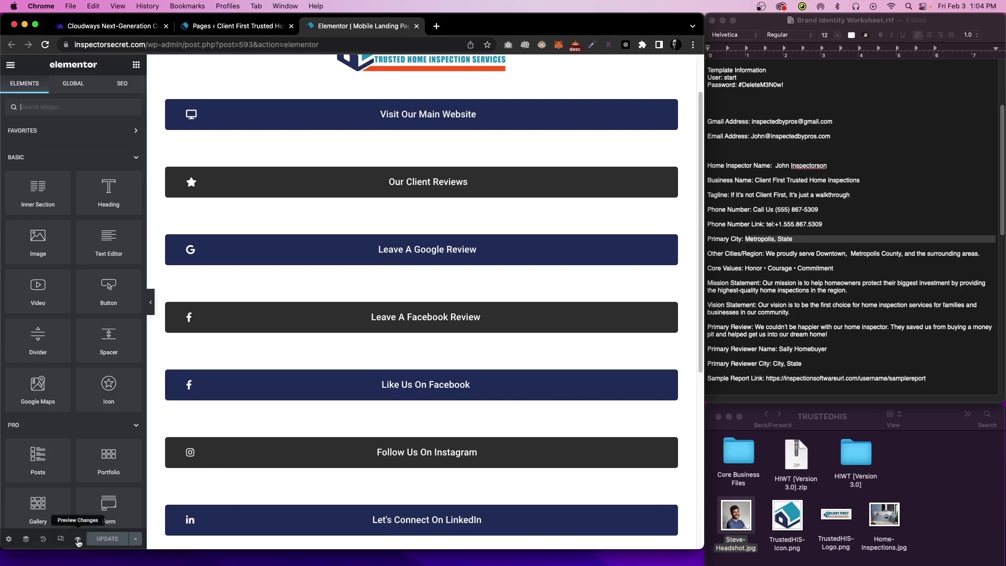
pyautogui.click(78, 540)
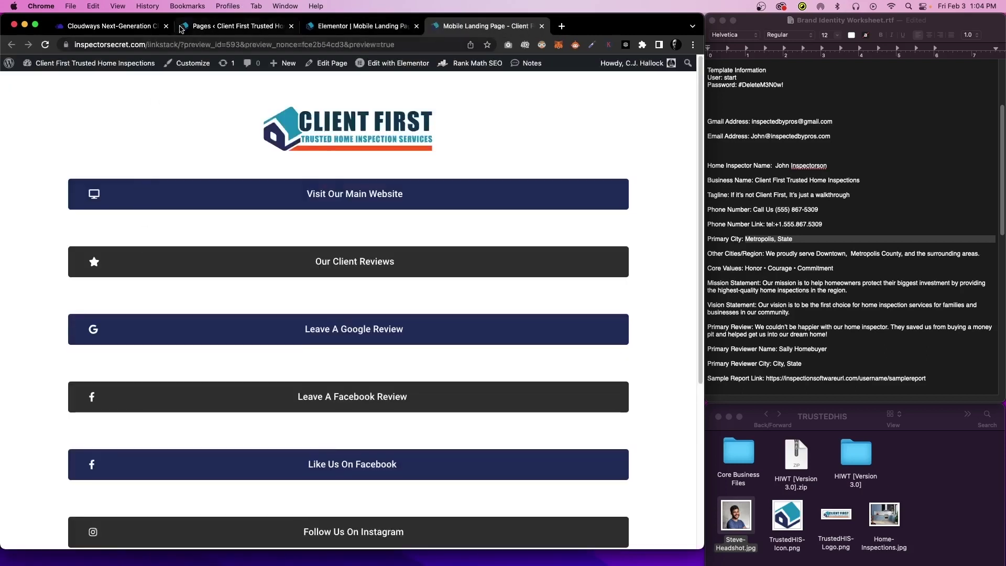
pyautogui.moveTo(182, 44); pyautogui.dragTo(414, 42)
pyautogui.press('BackSpace')
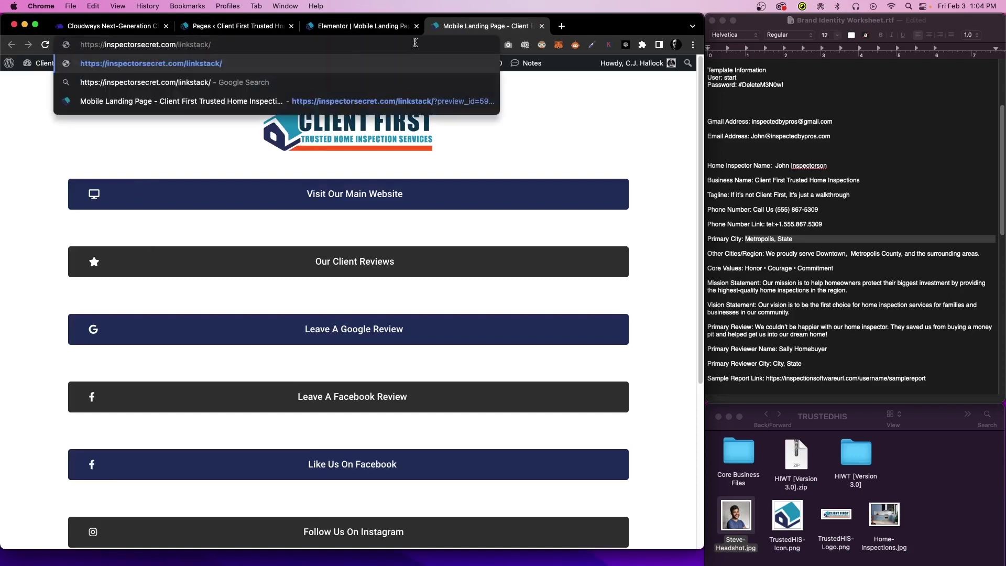
pyautogui.press('Return')
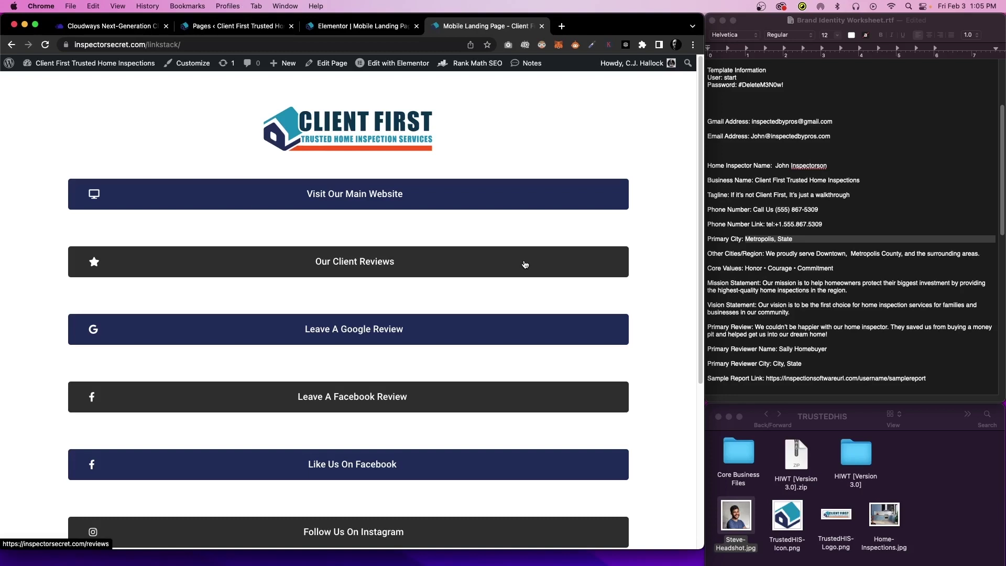
pyautogui.click(361, 27)
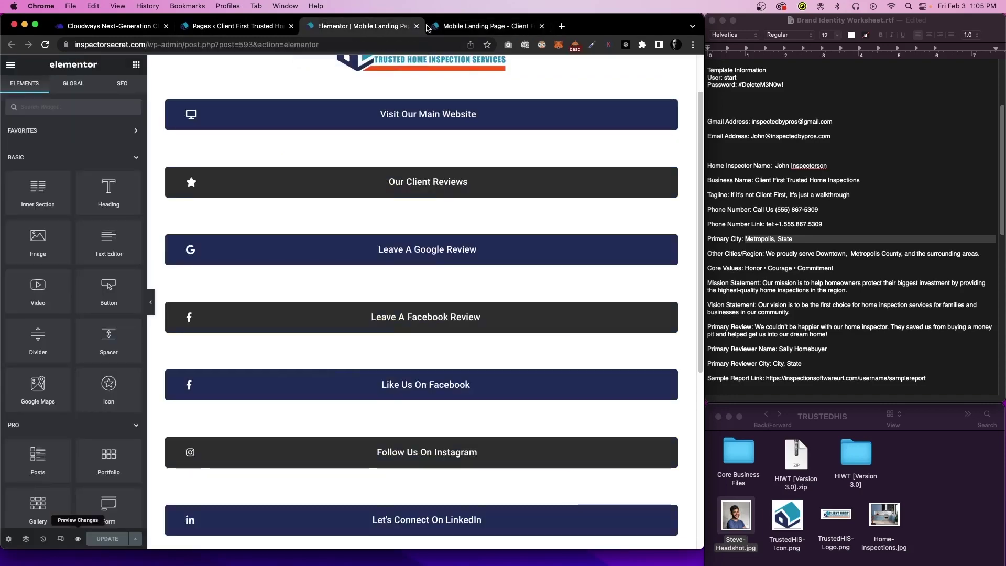
pyautogui.click(416, 26)
pyautogui.click(417, 26)
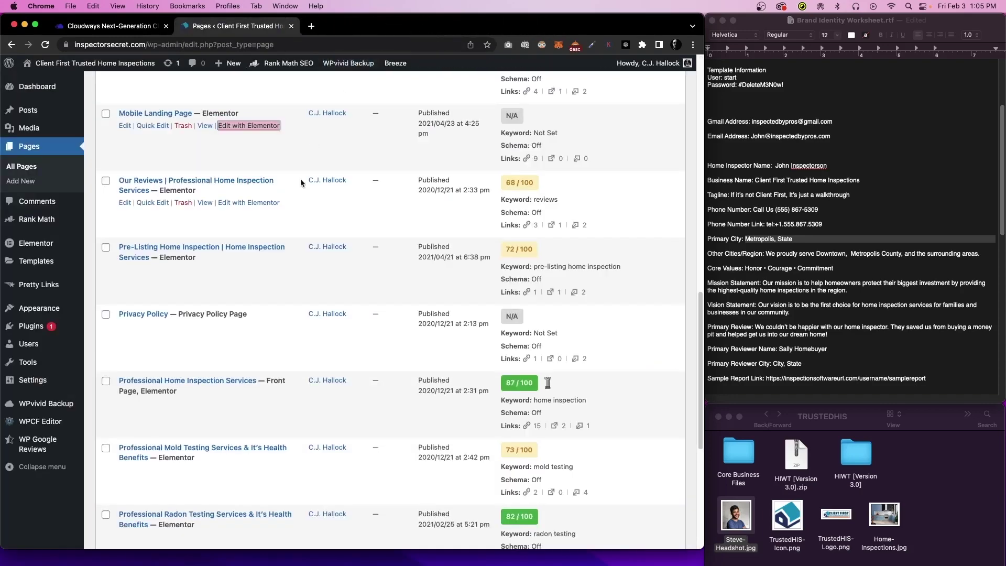
# Open the Our Reviews page in Elementor in a new tab and select the reviews shortcode block.
pyautogui.rightClick(254, 206)
pyautogui.click(297, 211)
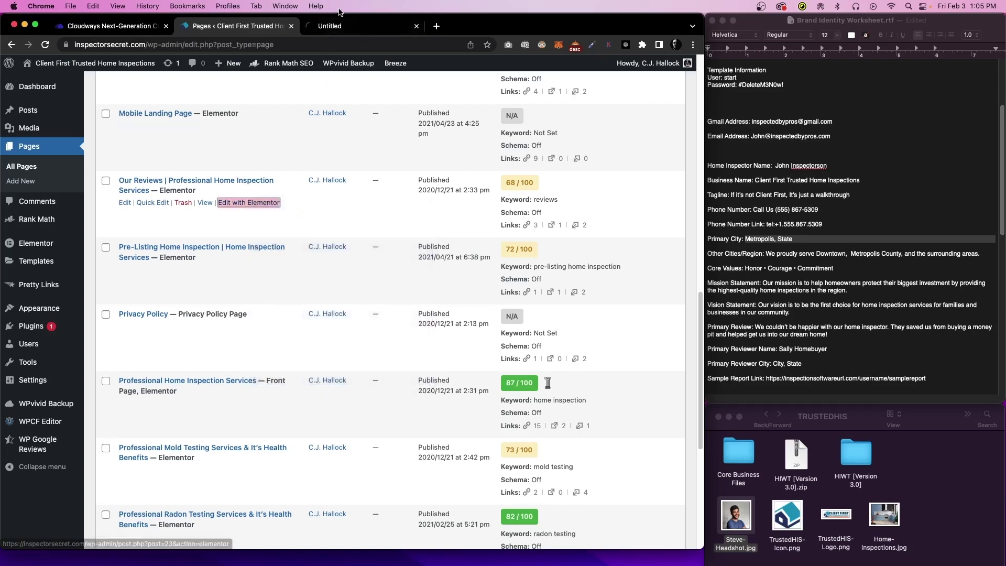
pyautogui.click(348, 27)
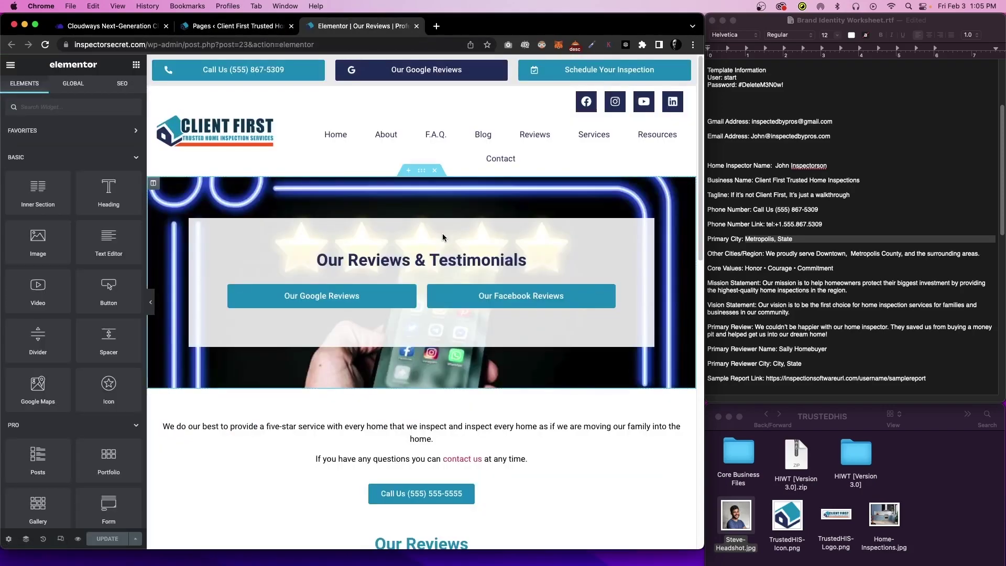
pyautogui.scroll(-3, 442, 234)
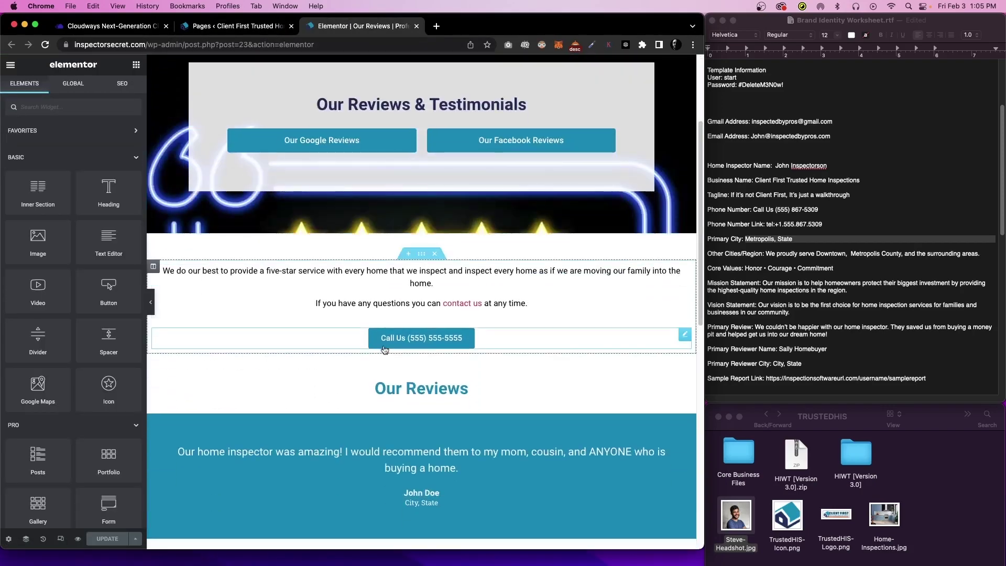
pyautogui.scroll(-2, 453, 348)
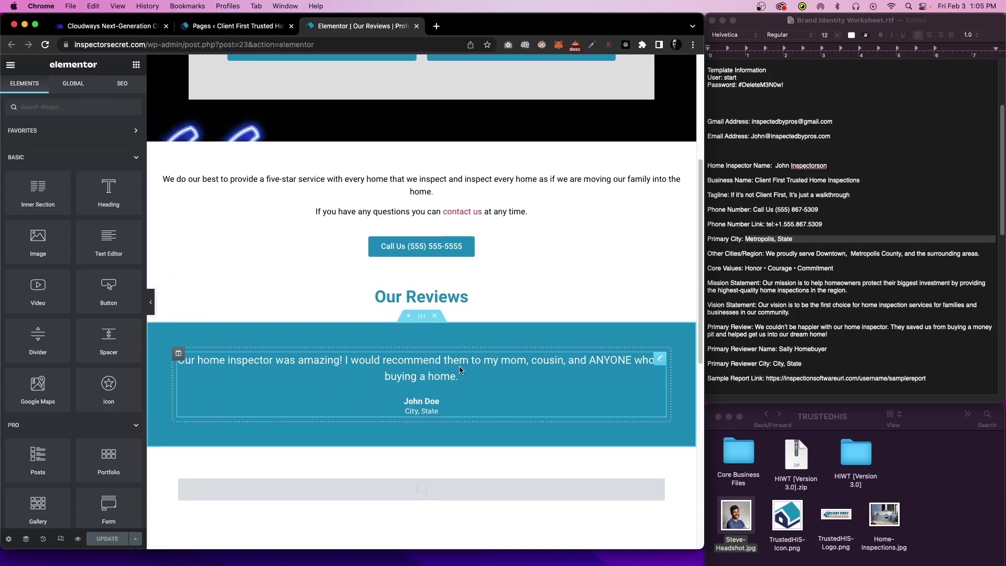
pyautogui.scroll(-3, 459, 366)
pyautogui.click(425, 346)
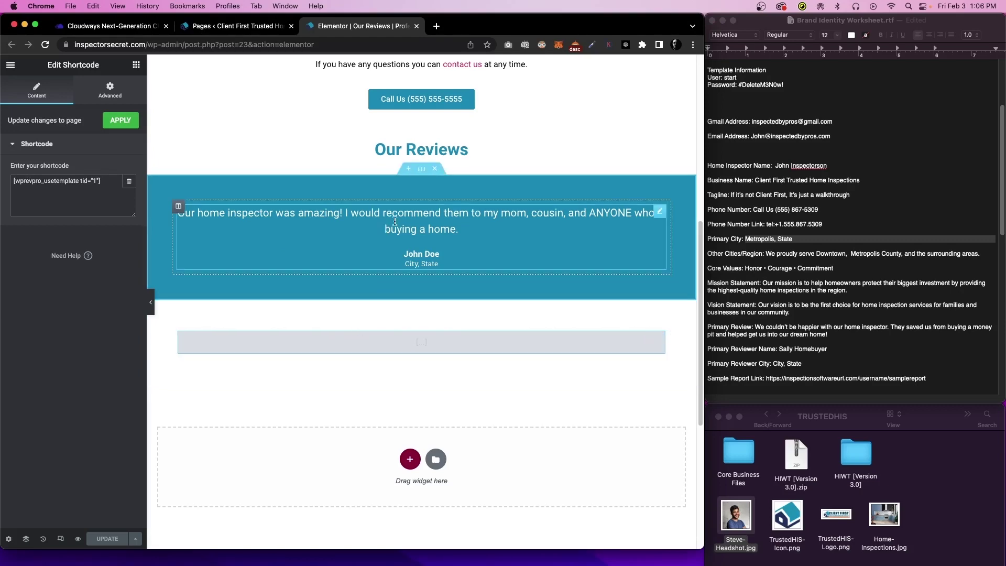
pyautogui.scroll(4, 469, 299)
# Check the Call Us button settings and select the client's phone number in the worksheet.
pyautogui.click(469, 299)
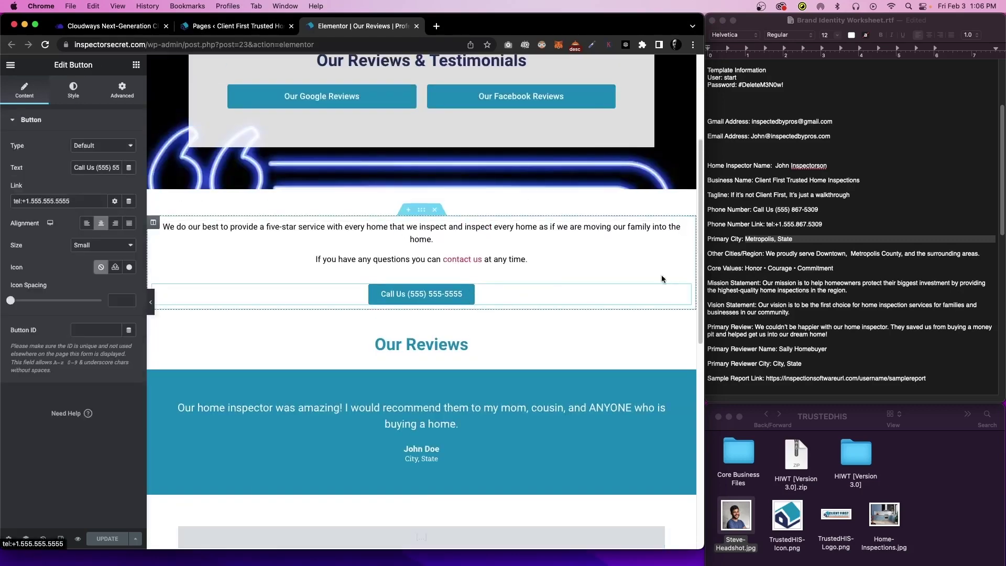
pyautogui.click(830, 209)
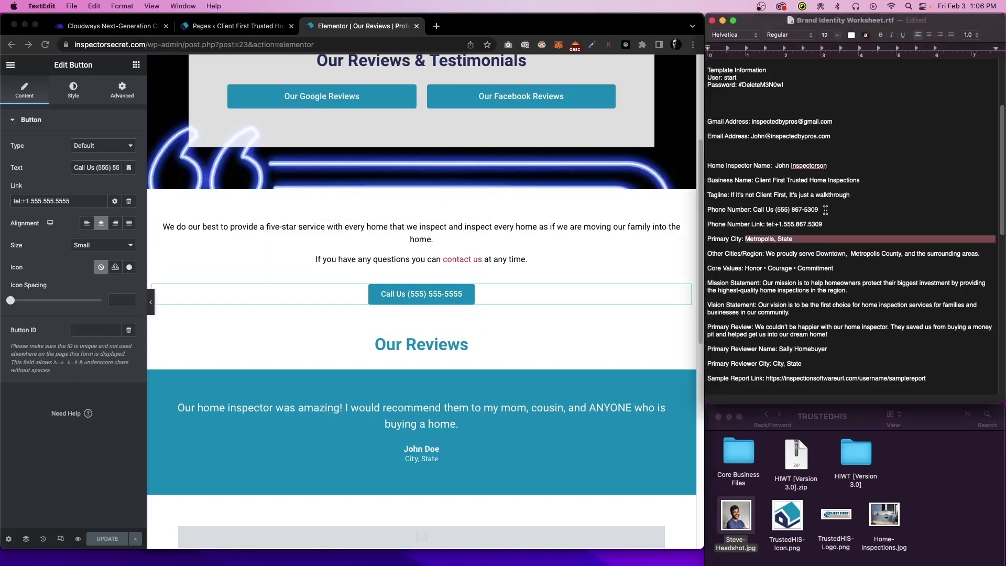
pyautogui.moveTo(819, 209); pyautogui.dragTo(781, 210)
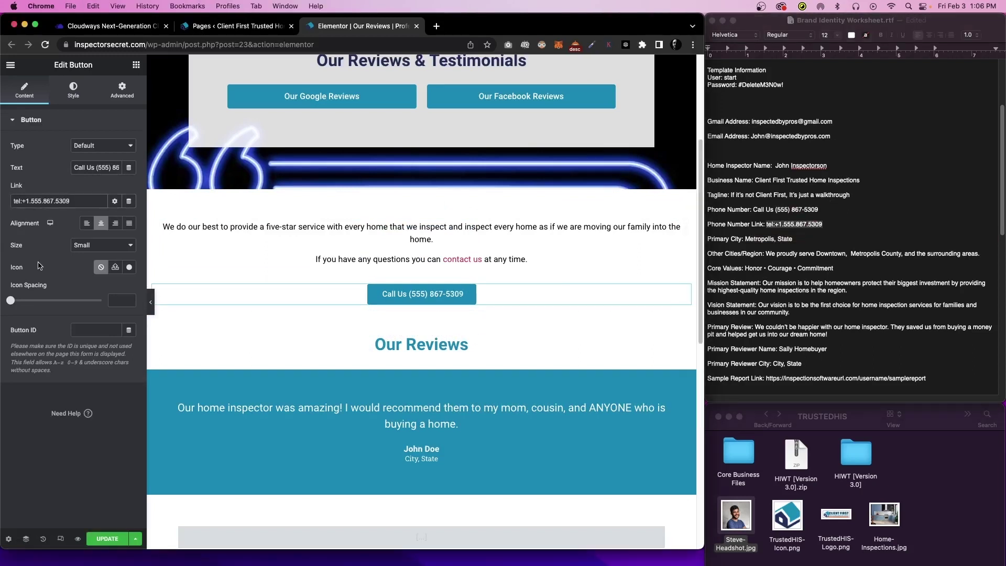
pyautogui.scroll(-3, 523, 277)
# Replace the sample testimonial text with the client's primary review from the worksheet.
pyautogui.click(427, 354)
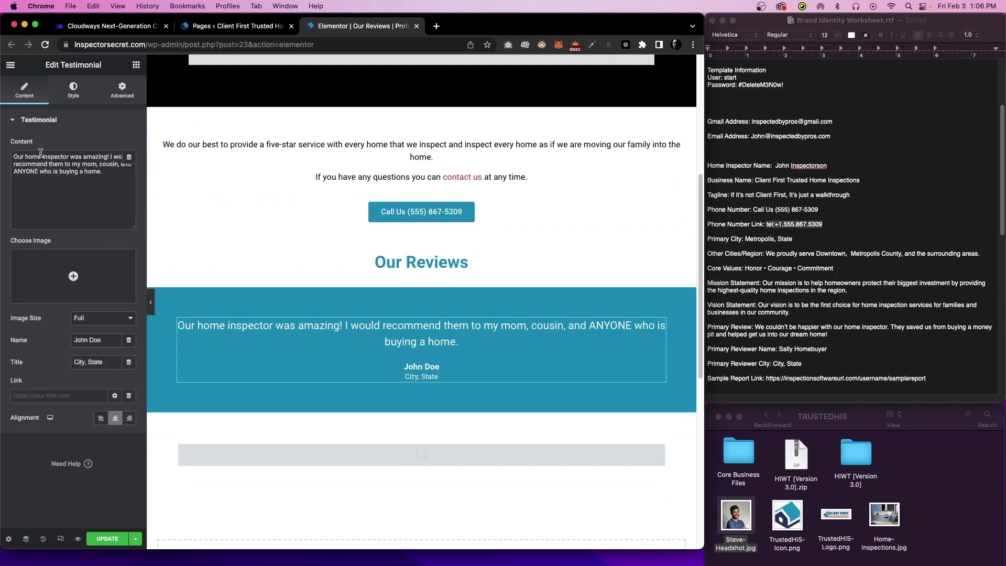
pyautogui.moveTo(111, 174); pyautogui.dragTo(2, 148)
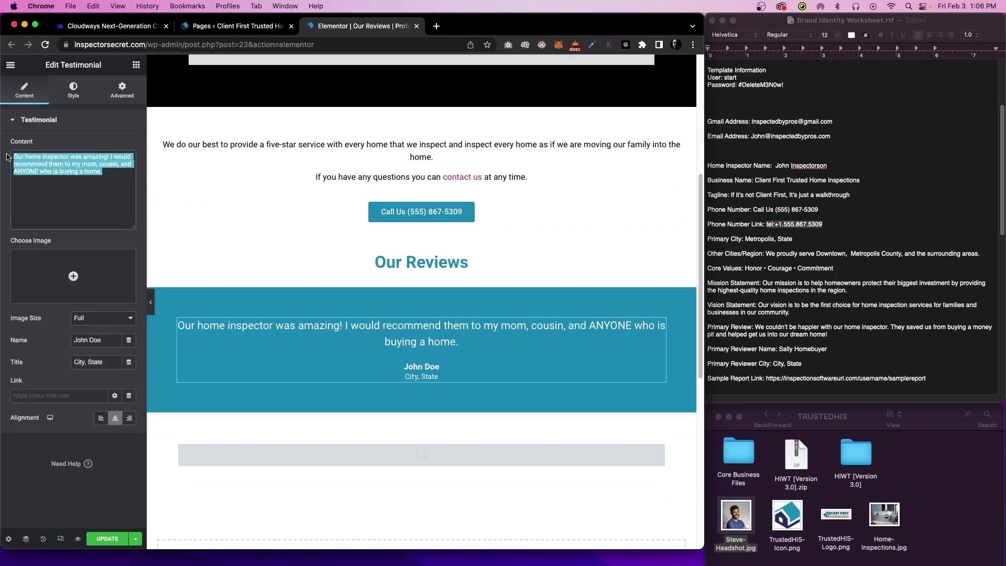
pyautogui.click(754, 329)
pyautogui.moveTo(756, 328); pyautogui.dragTo(831, 335)
pyautogui.press('super+c')
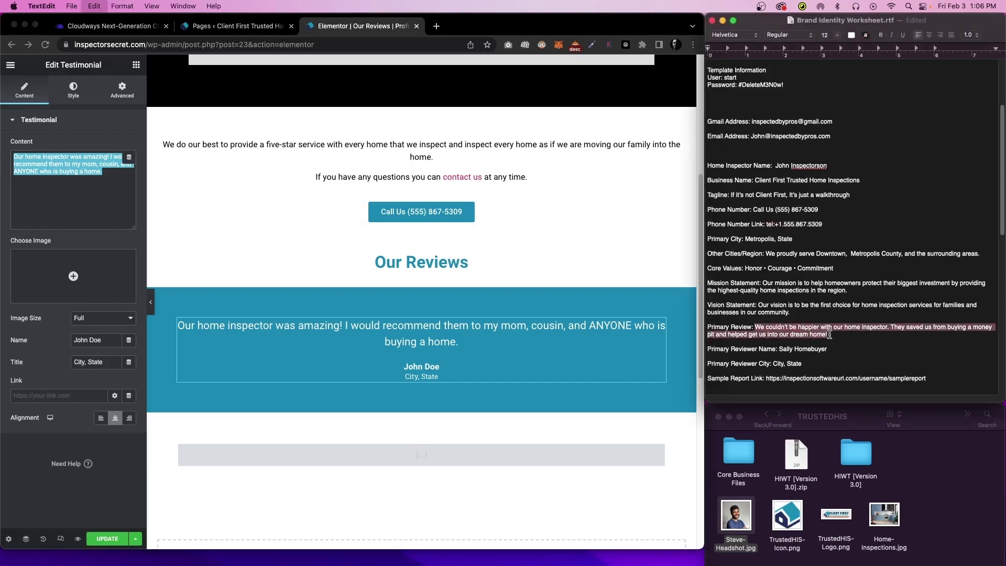
pyautogui.click(117, 185)
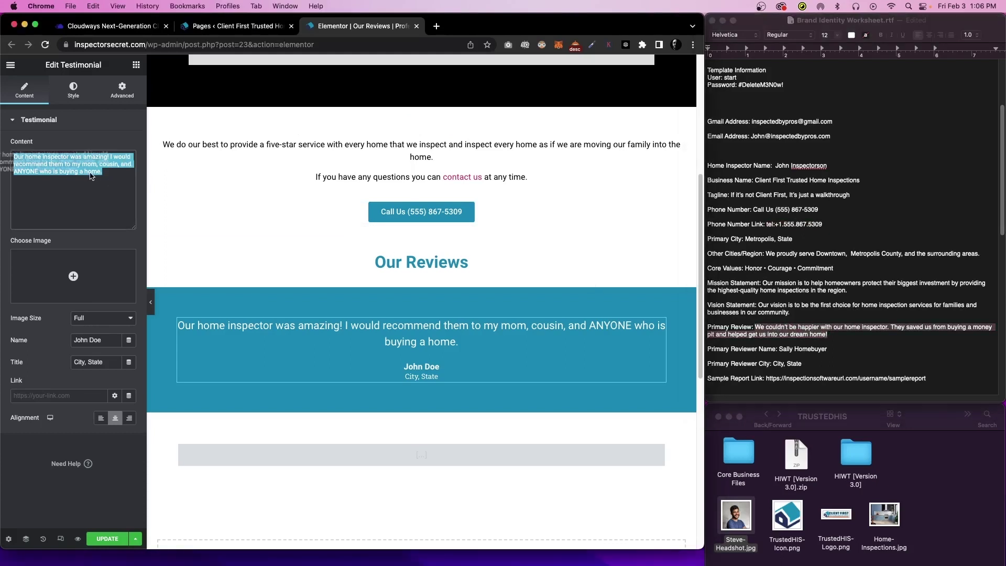
pyautogui.press('BackSpace')
pyautogui.press('super+v')
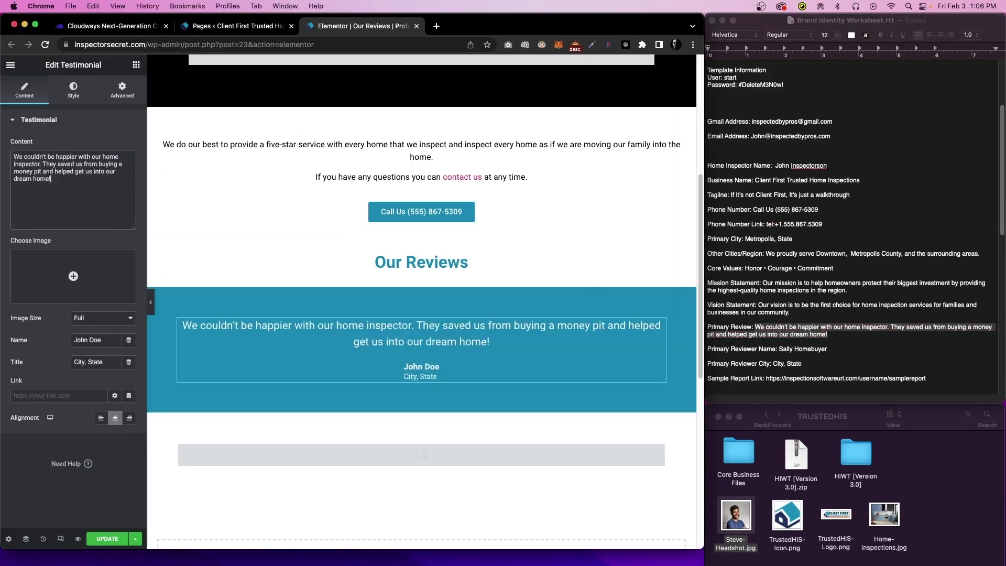
# Replace the sample reviewer name with the primary reviewer's name from the worksheet.
pyautogui.click(828, 350)
pyautogui.moveTo(828, 350); pyautogui.dragTo(780, 349)
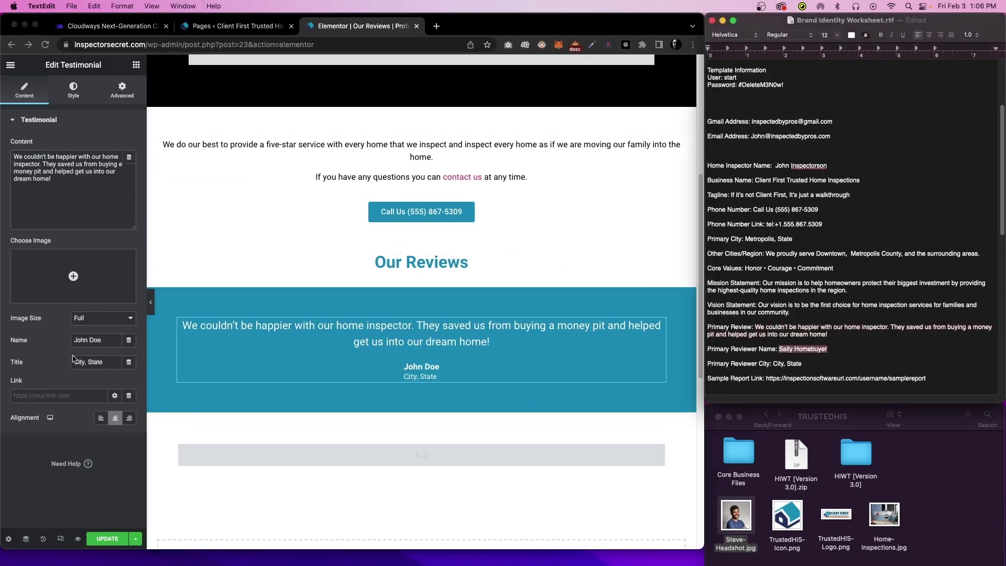
pyautogui.click(116, 342)
pyautogui.press('super+a')
pyautogui.press('super+v')
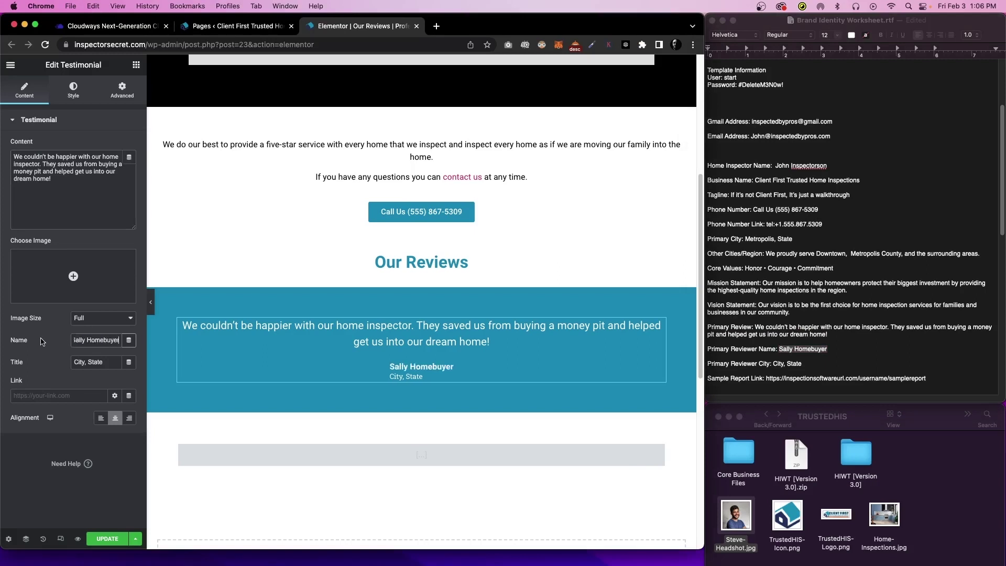
# Change the testimonial title's City to Metropolis and update the page.
pyautogui.doubleClick(85, 363)
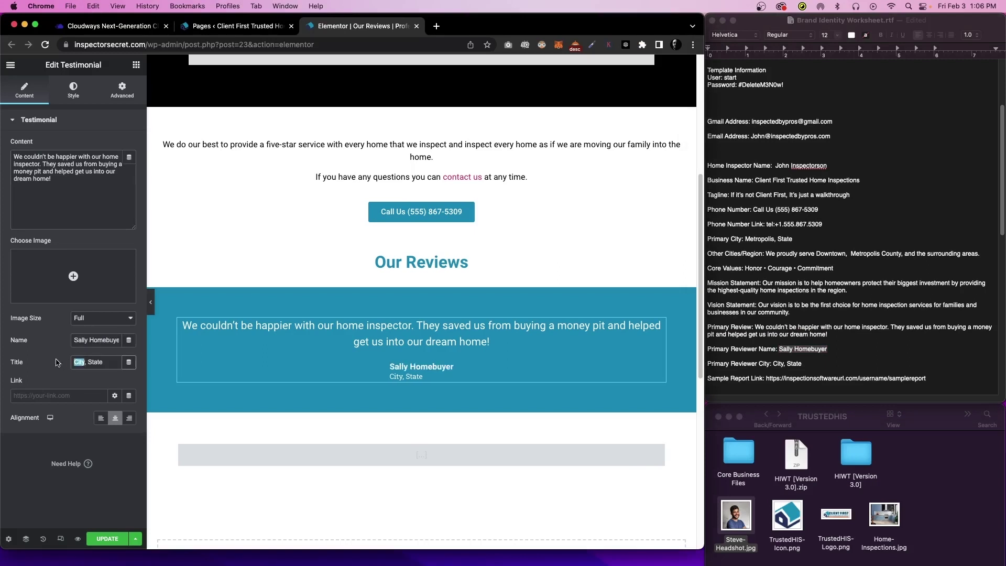
pyautogui.write('Metropolis')
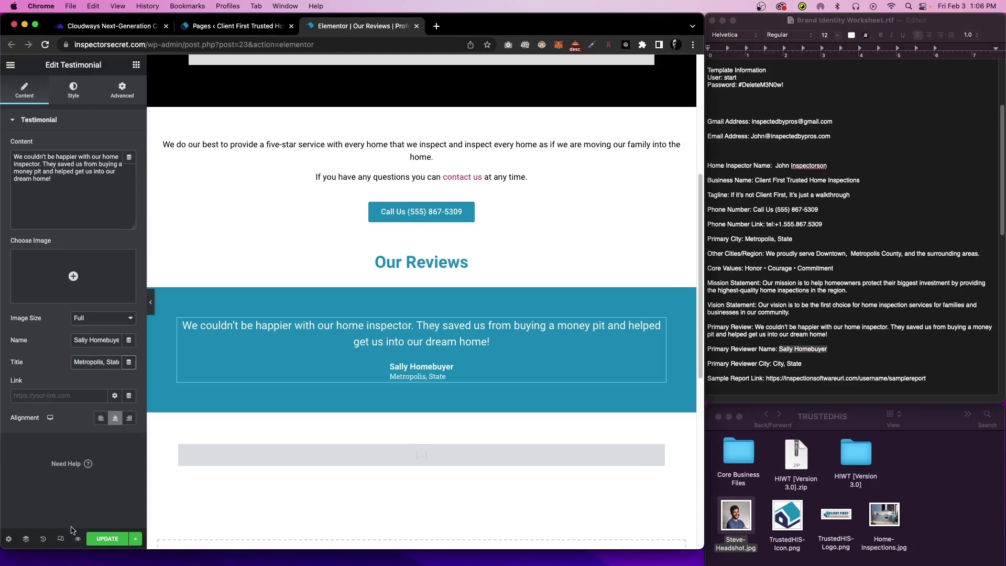
pyautogui.click(108, 539)
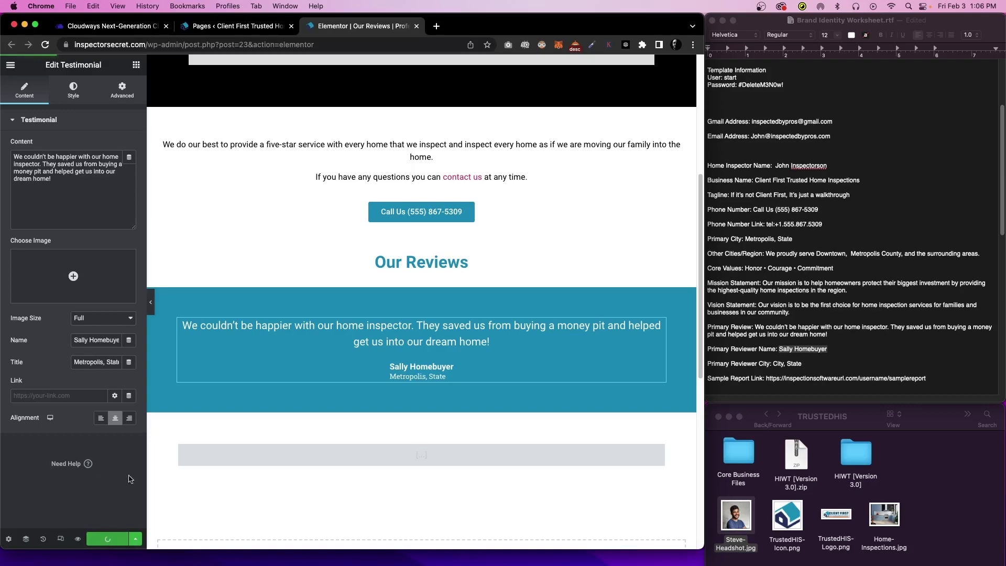
pyautogui.hotkey('ctrl', 'shift', 'Tab')
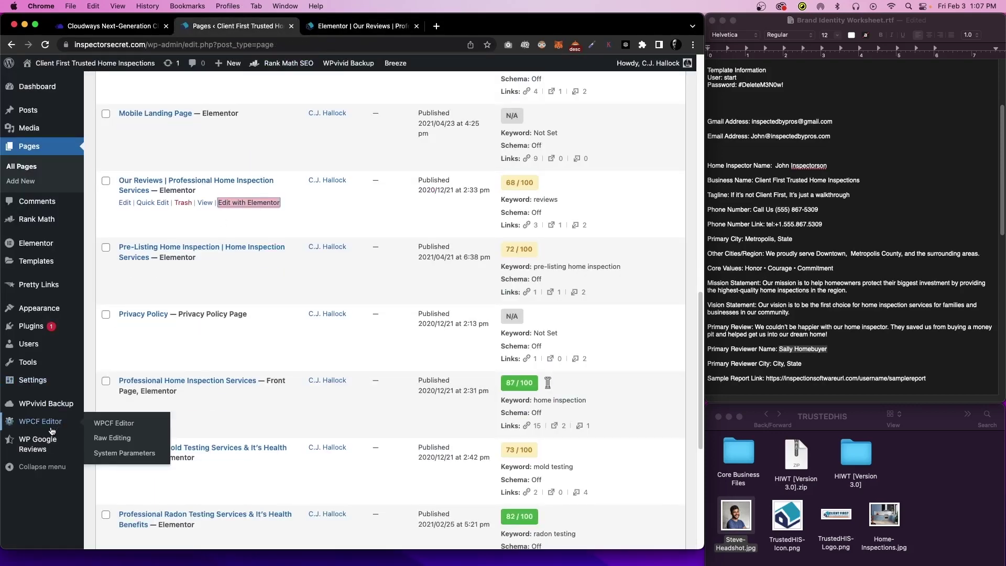
# Open WP Google Reviews in a new tab and choose Crawl Google Review Page under Get Google Reviews.
pyautogui.rightClick(39, 448)
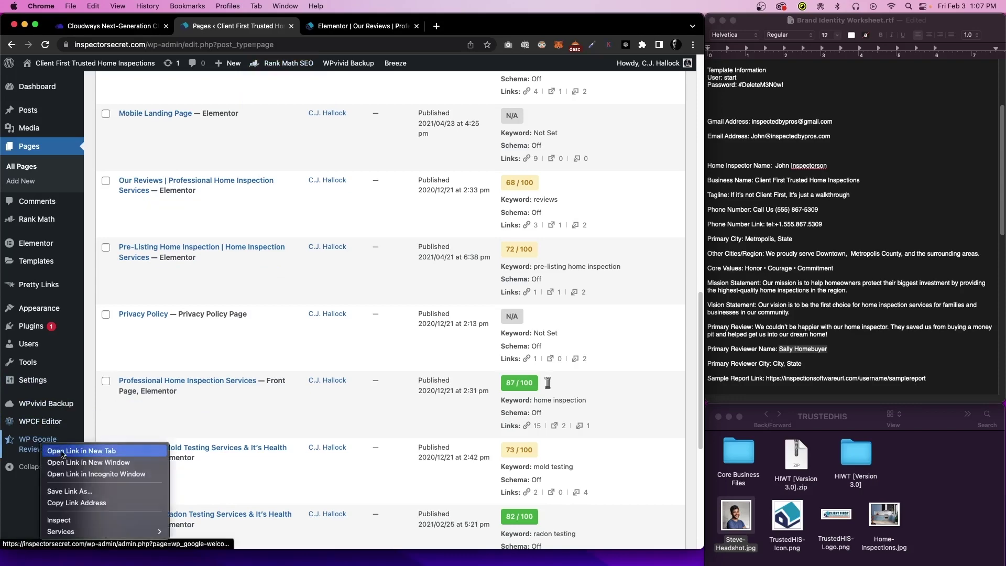
pyautogui.click(81, 450)
pyautogui.click(487, 26)
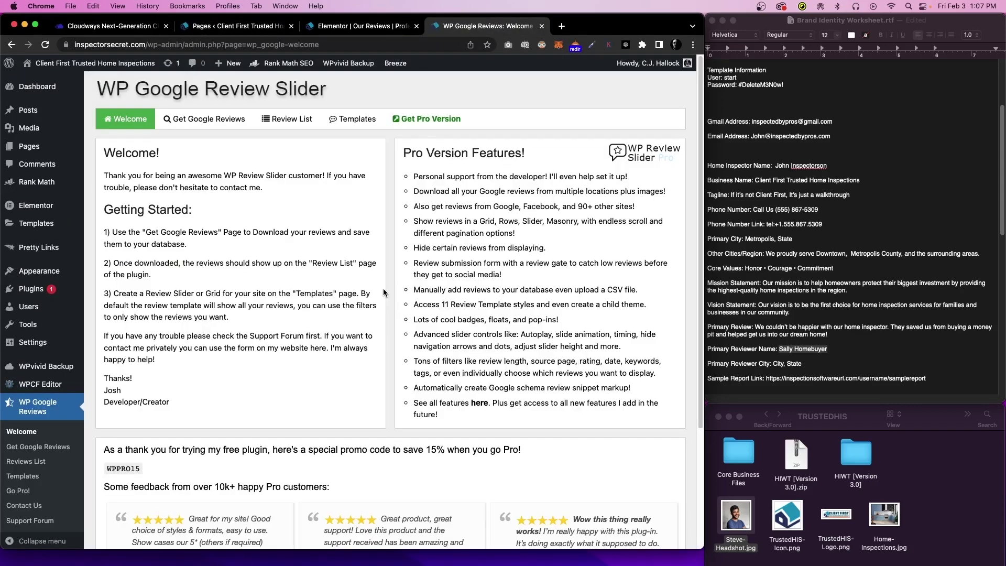
pyautogui.scroll(-5, 383, 292)
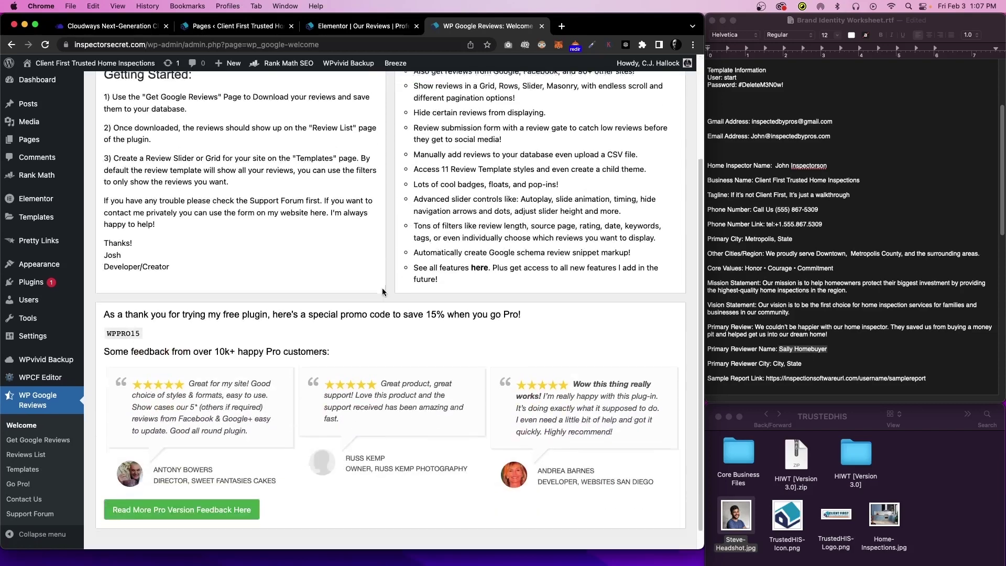
pyautogui.scroll(10, 378, 292)
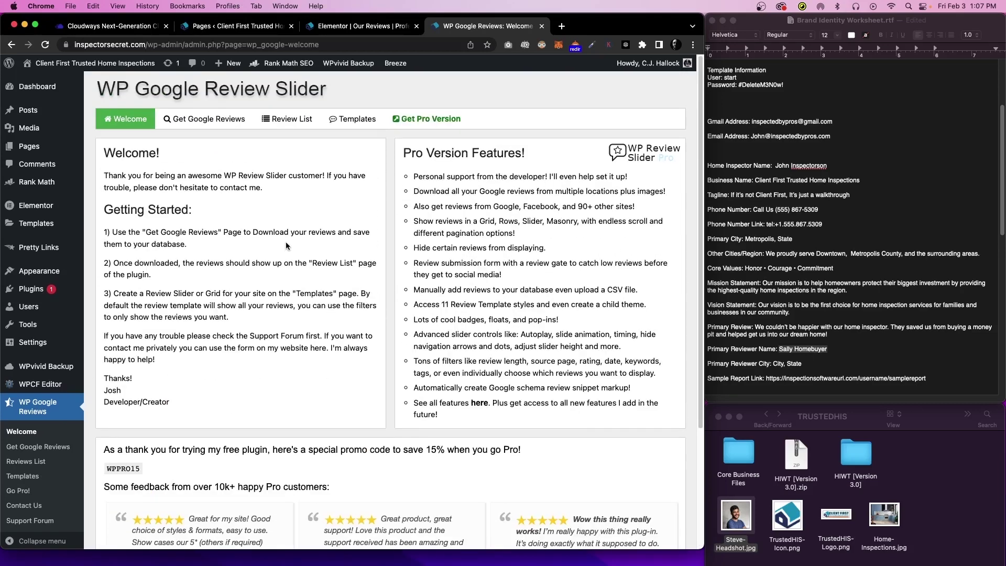
pyautogui.click(209, 118)
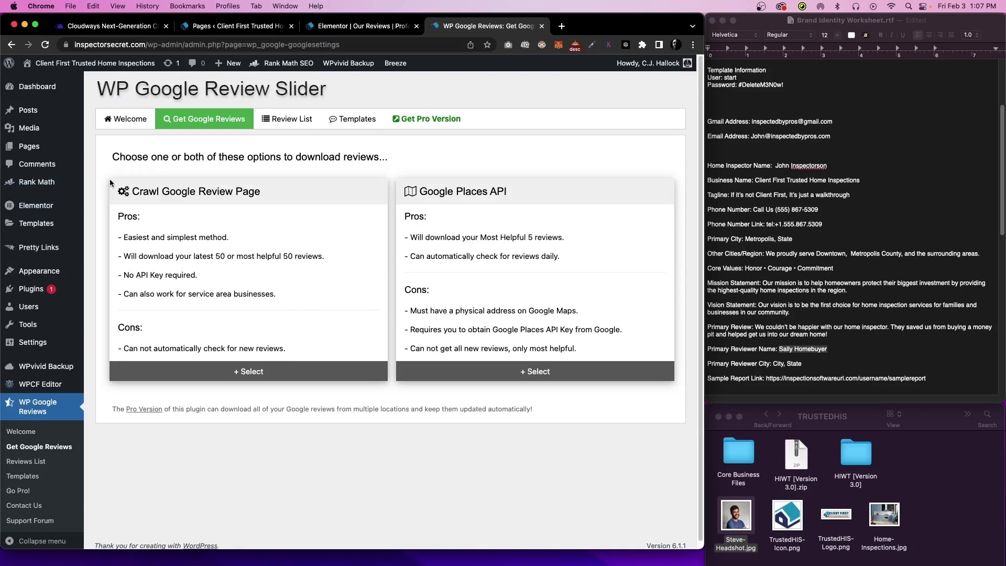
pyautogui.click(265, 376)
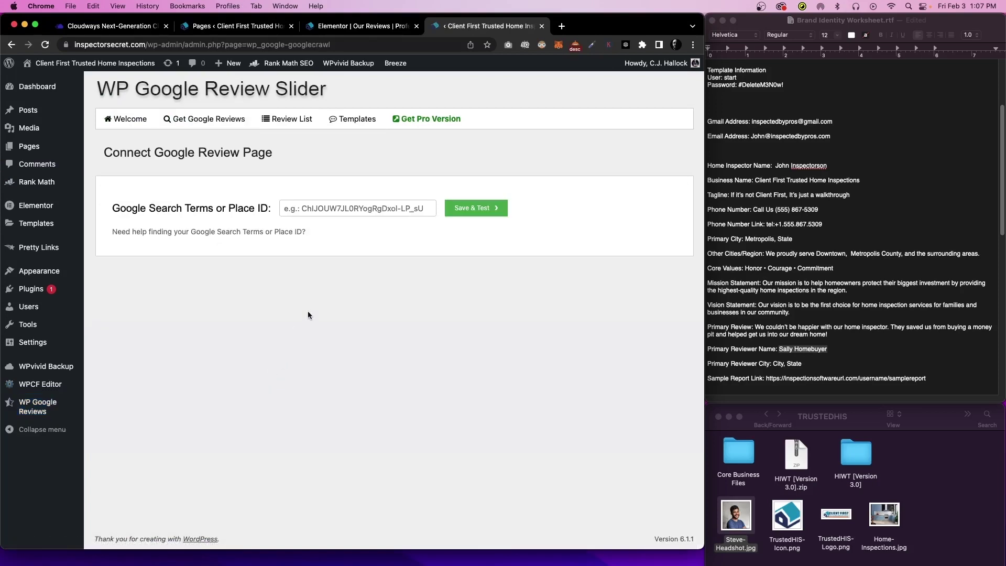
# Enter 'Inspector Secret' as the Google search terms.
pyautogui.click(347, 208)
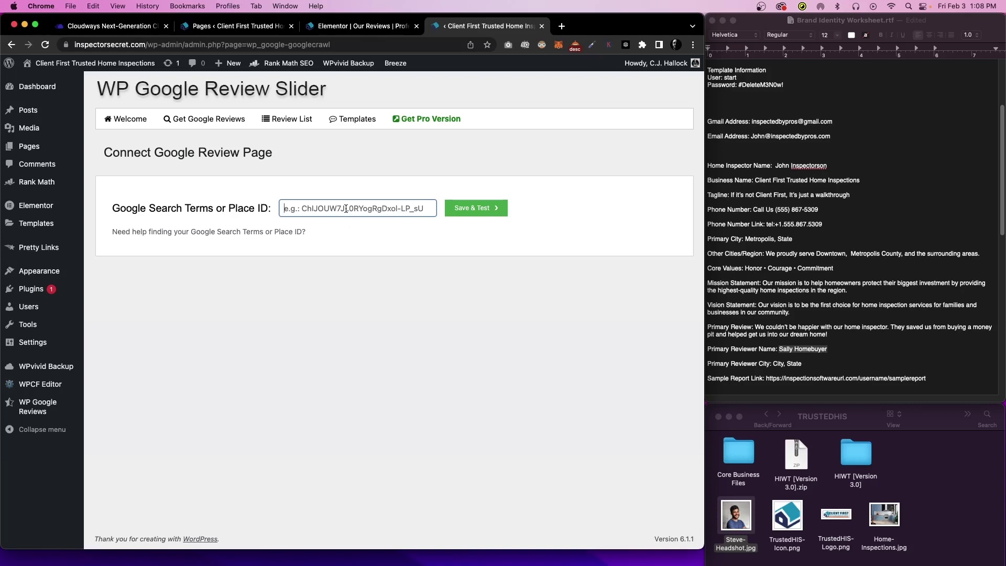
pyautogui.write('In')
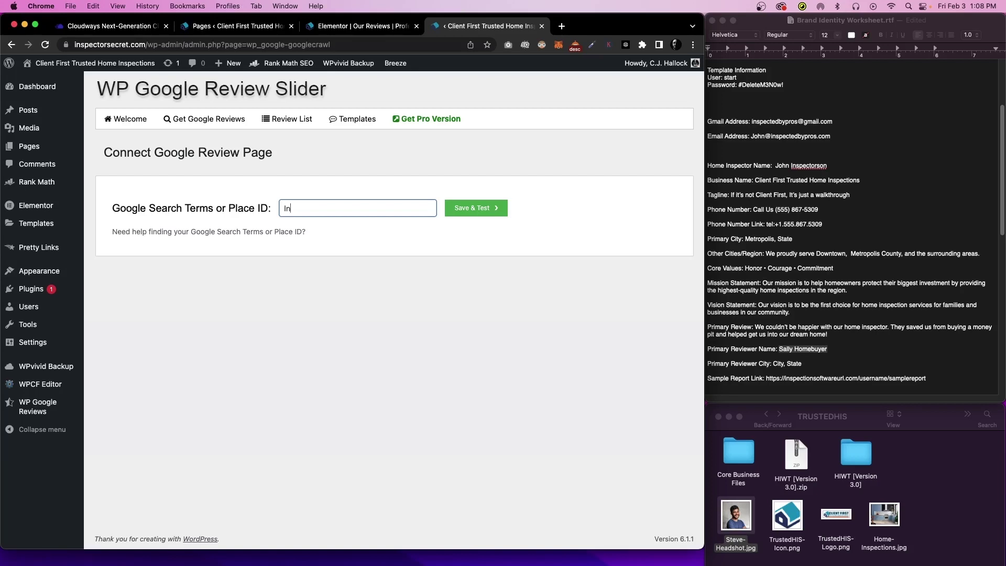
pyautogui.write('spector')
pyautogui.press('BackSpace')
pyautogui.press('BackSpace')
pyautogui.write('or Secret')
# Save the Our Reviews page again and close the reviews plugin and reviews editor tabs.
pyautogui.click(339, 32)
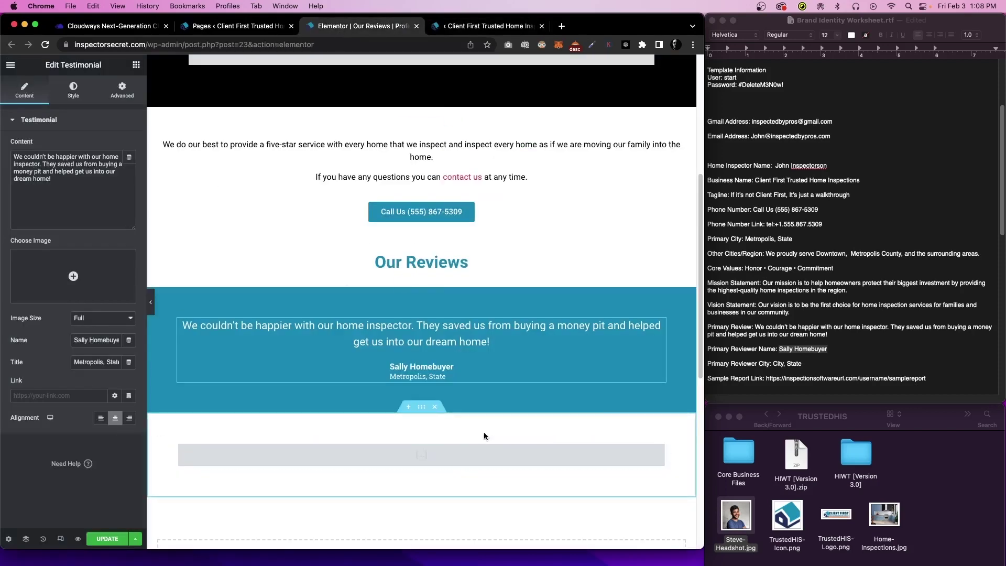
pyautogui.click(107, 538)
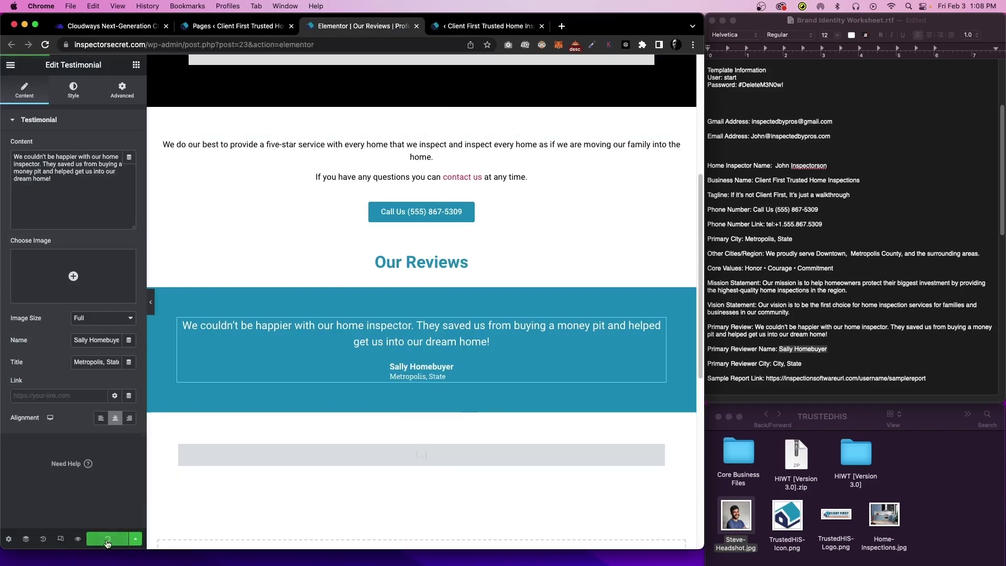
pyautogui.click(239, 26)
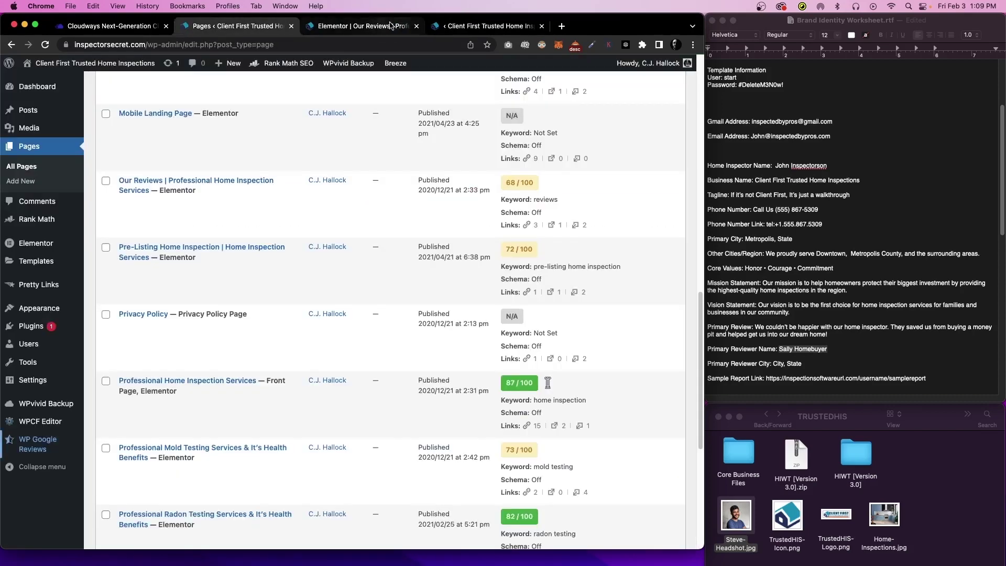
pyautogui.click(542, 26)
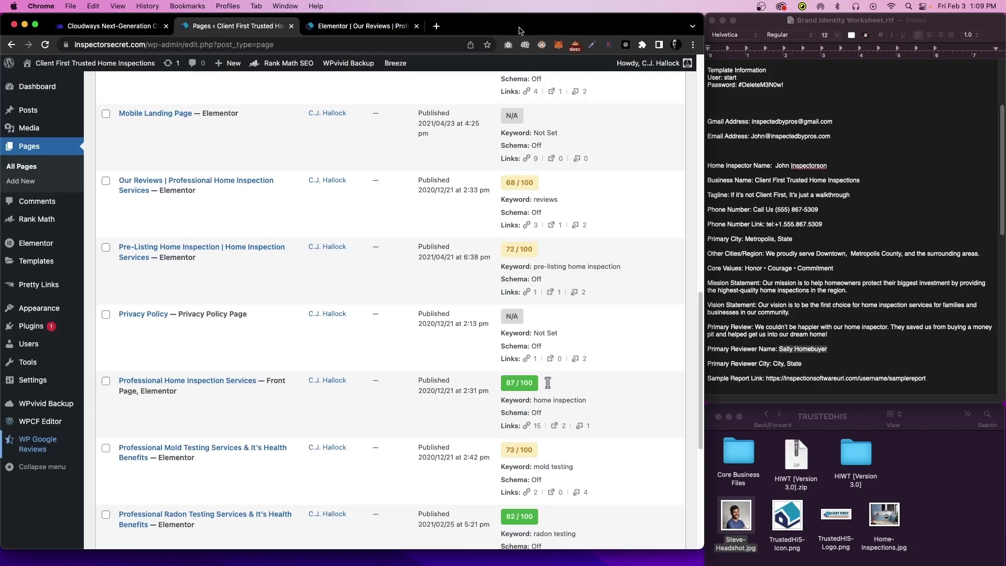
pyautogui.click(416, 27)
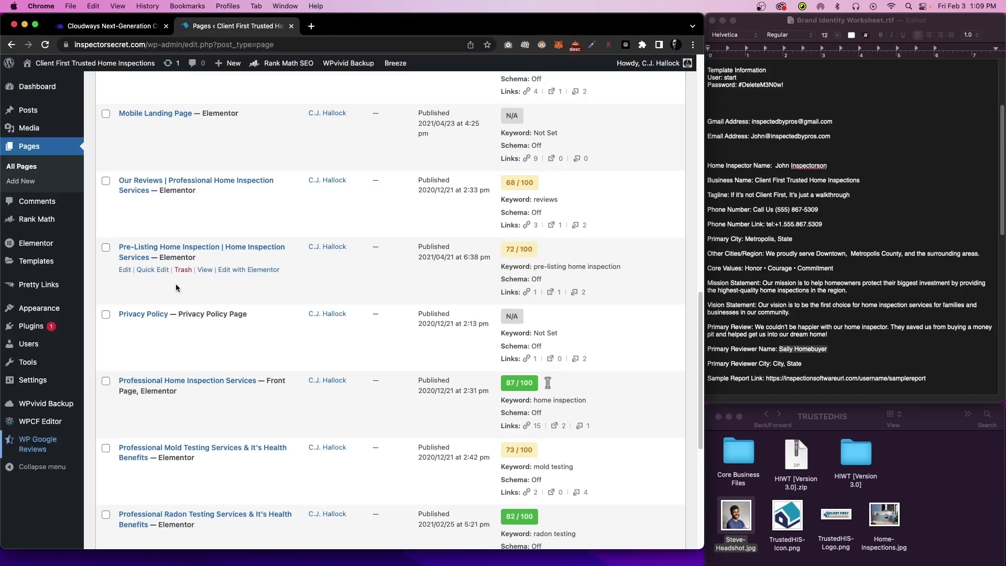
# Open the Pre-Listing Home Inspection page in Elementor in a new tab.
pyautogui.rightClick(257, 269)
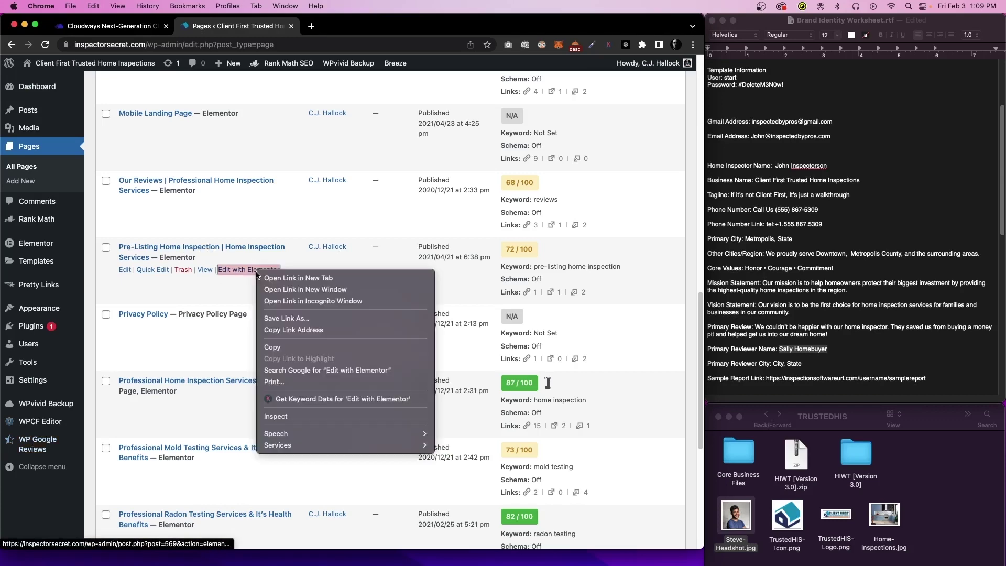
pyautogui.click(294, 273)
pyautogui.click(322, 27)
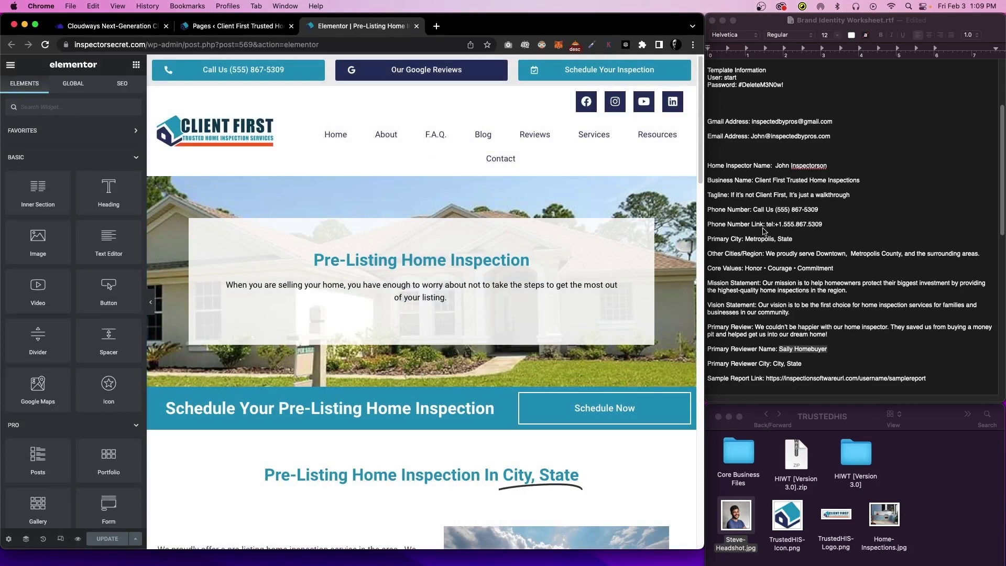
# Replace the Pre-Listing headline's City, State with 'Metropolis, State' copied from the worksheet.
pyautogui.click(747, 240)
pyautogui.doubleClick(748, 240)
pyautogui.moveTo(767, 239); pyautogui.dragTo(789, 239)
pyautogui.press('super+c')
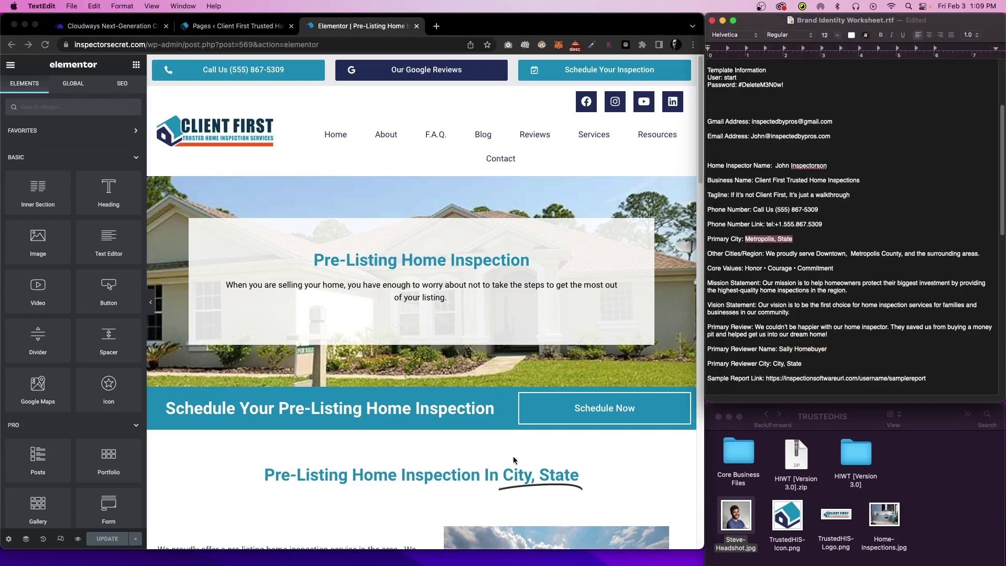
pyautogui.click(434, 481)
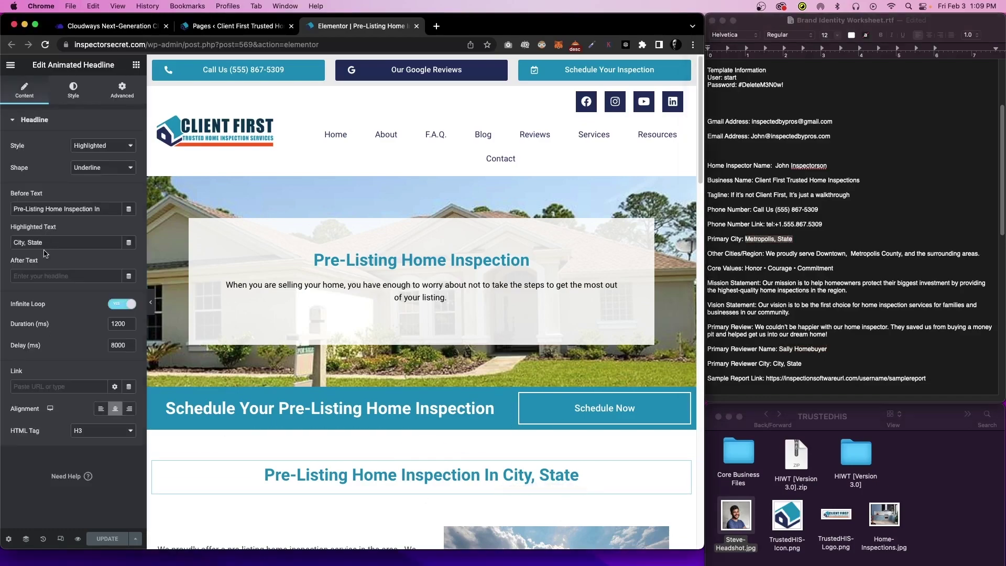
pyautogui.tripleClick(66, 242)
pyautogui.press('super+v')
# Save the Pre-Listing page and return to the WordPress Pages list.
pyautogui.scroll(-8, 555, 331)
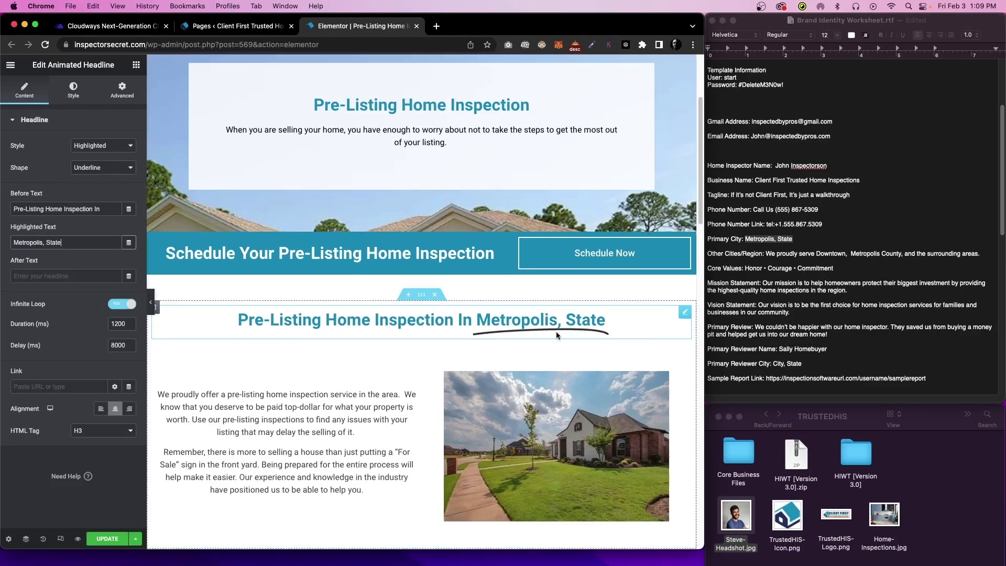
pyautogui.scroll(-15, 468, 365)
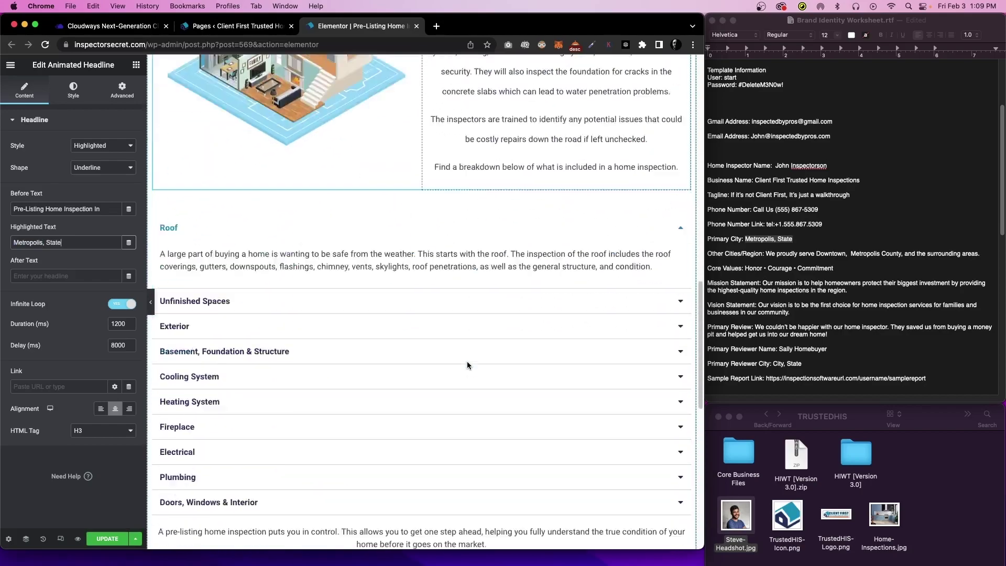
pyautogui.scroll(15, 467, 362)
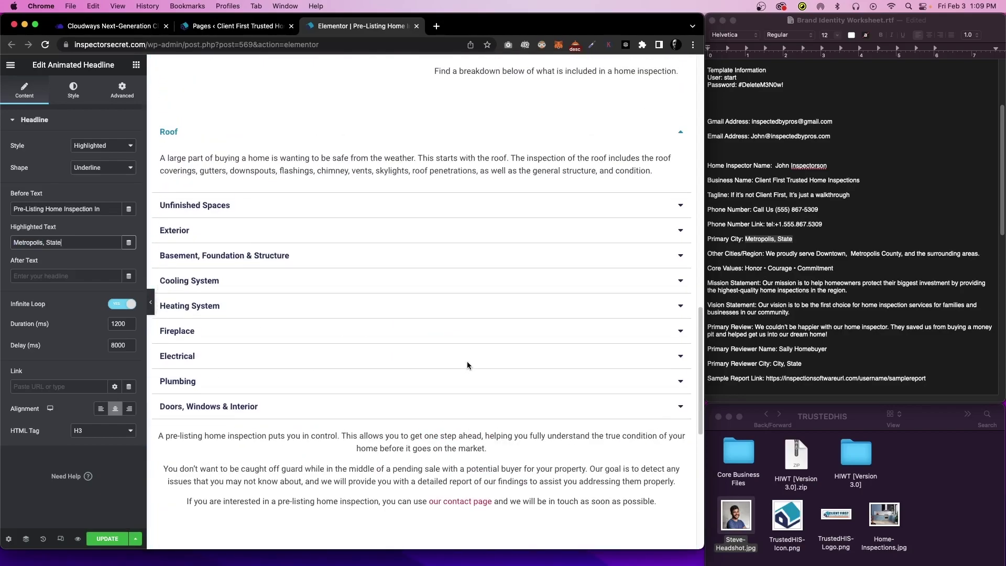
pyautogui.scroll(10, 468, 365)
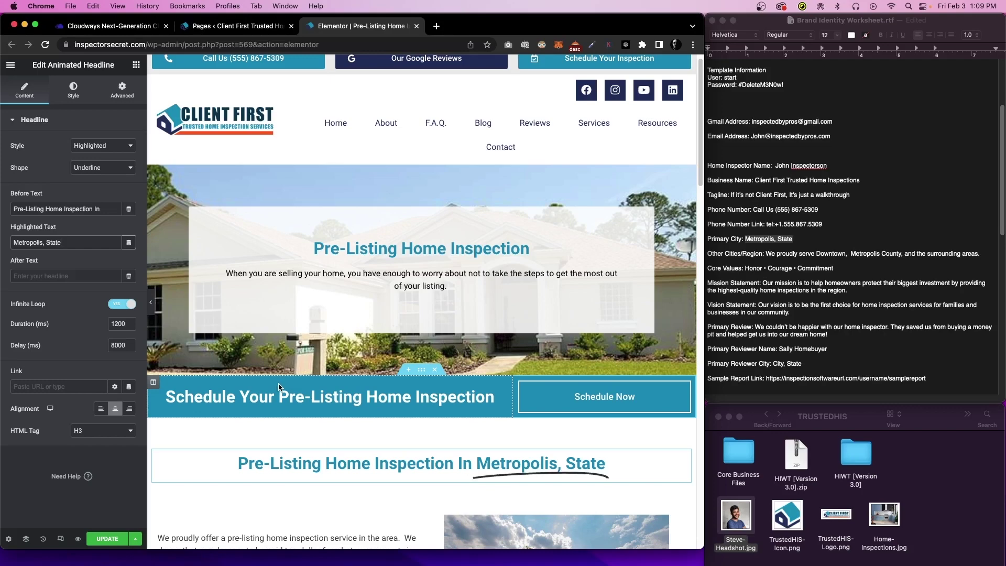
pyautogui.click(108, 541)
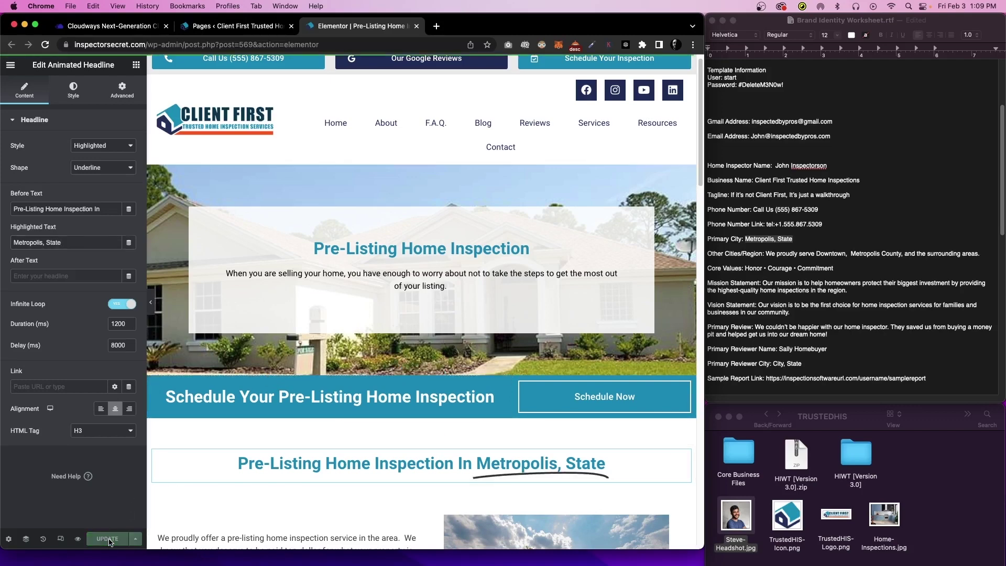
pyautogui.click(237, 28)
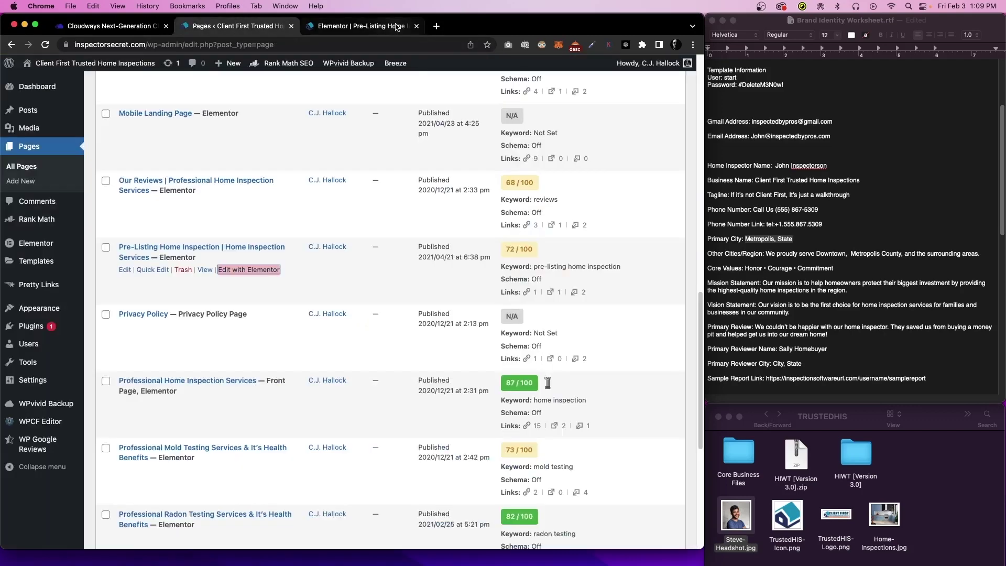
# Close the Pre-Listing editor and open Professional Home Inspection Services in Elementor in a new tab.
pyautogui.click(417, 26)
pyautogui.scroll(-5, 364, 272)
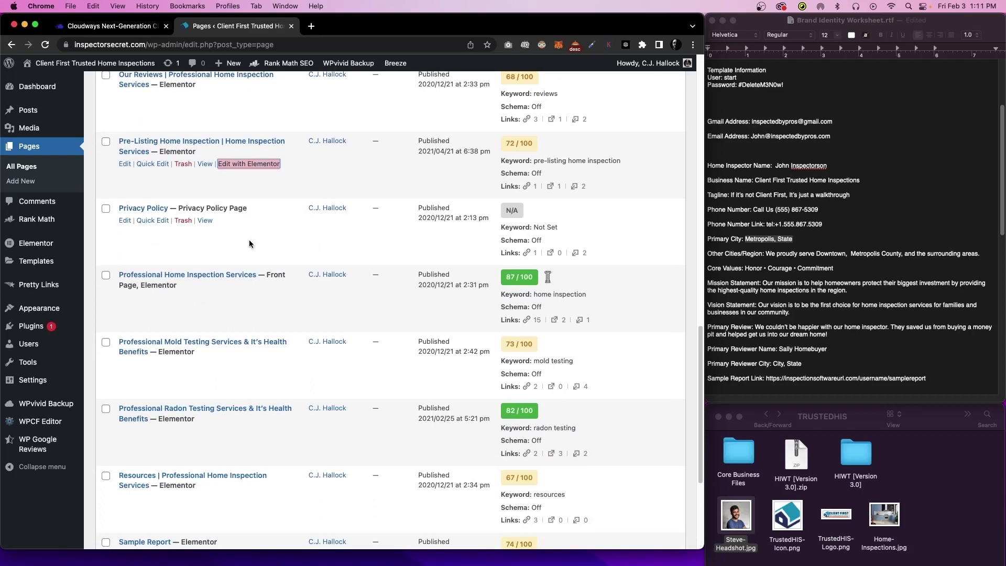
pyautogui.scroll(-4, 250, 239)
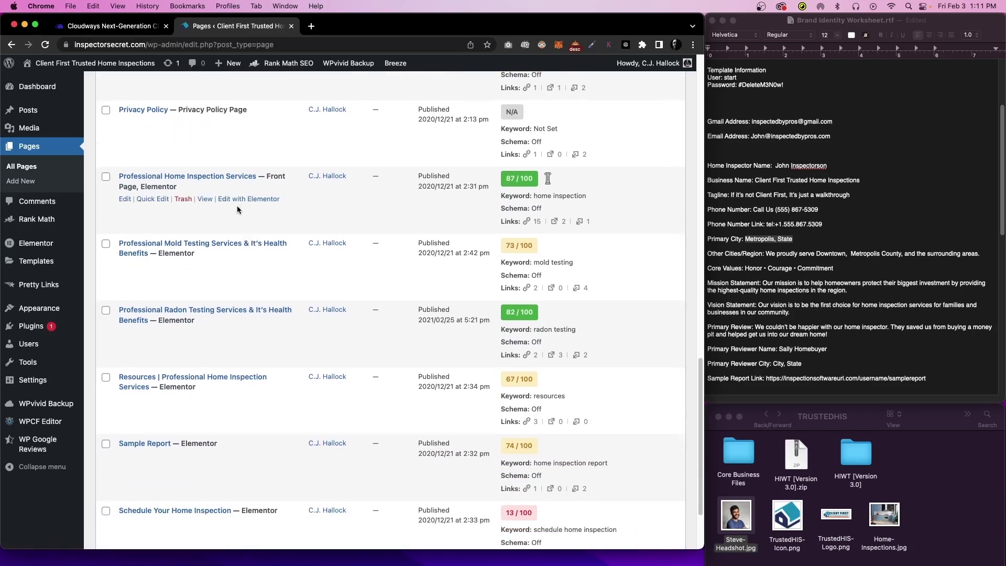
pyautogui.rightClick(235, 203)
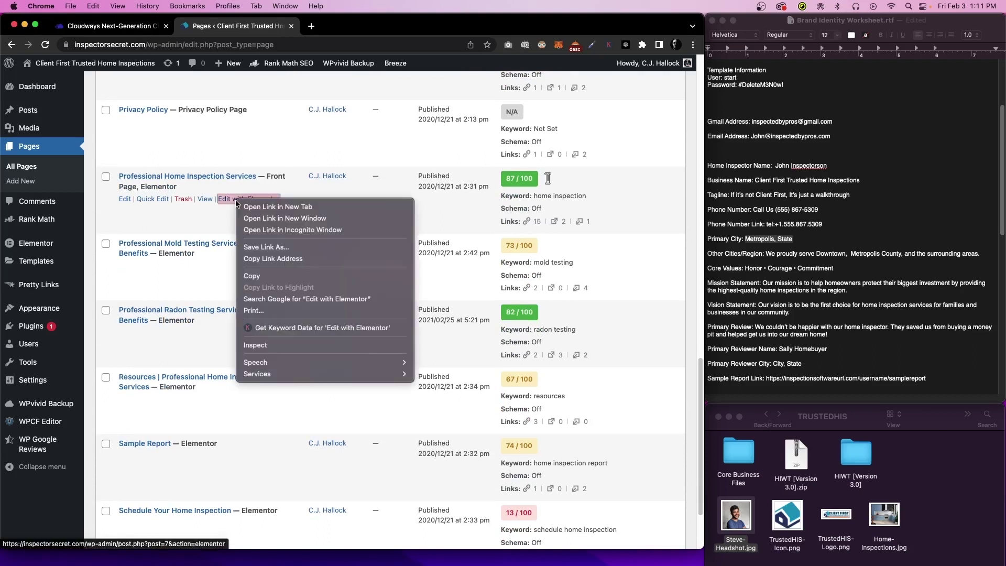
pyautogui.press('Return')
pyautogui.hotkey('ctrl', 'Tab')
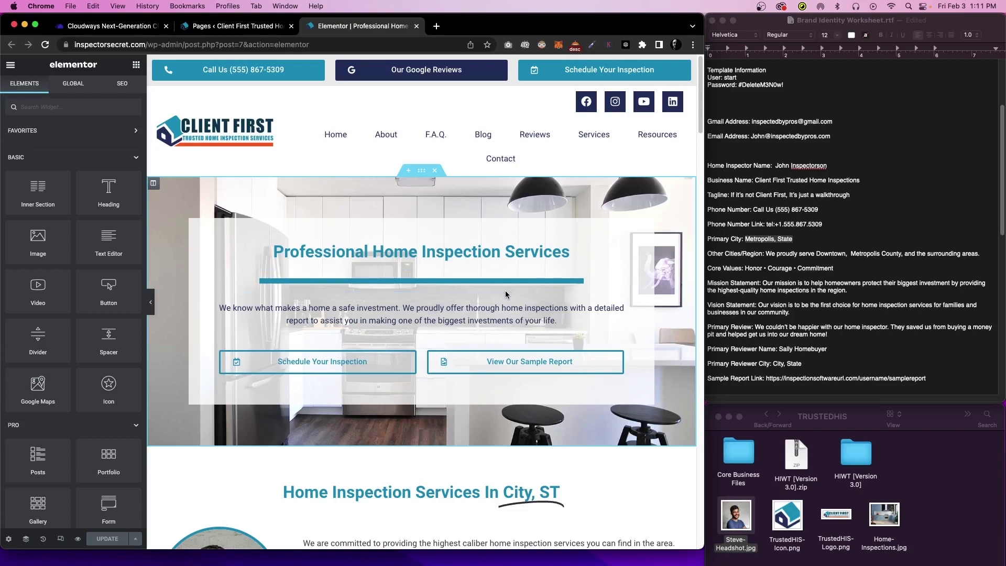
pyautogui.scroll(-3, 506, 293)
pyautogui.scroll(3, 507, 292)
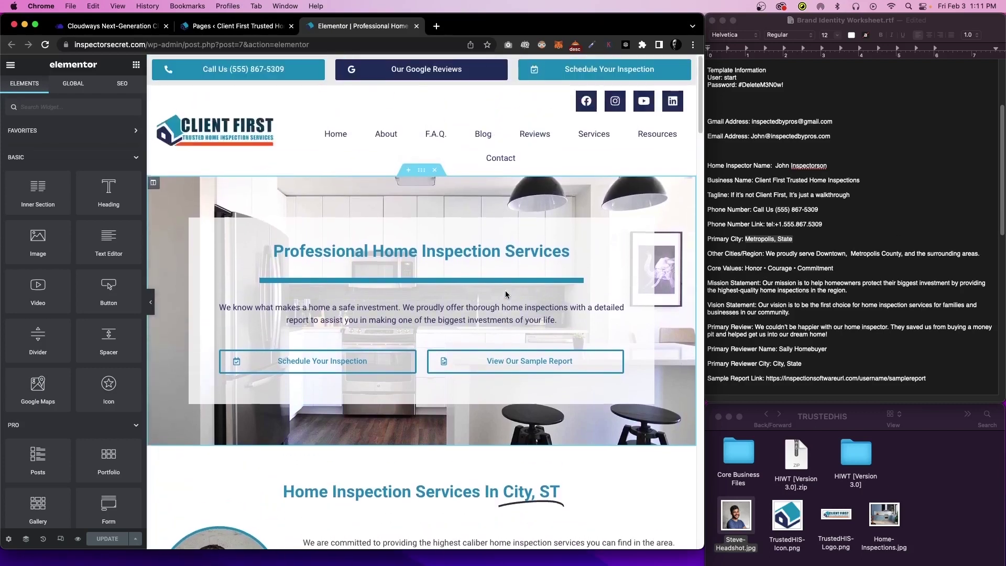
pyautogui.click(150, 303)
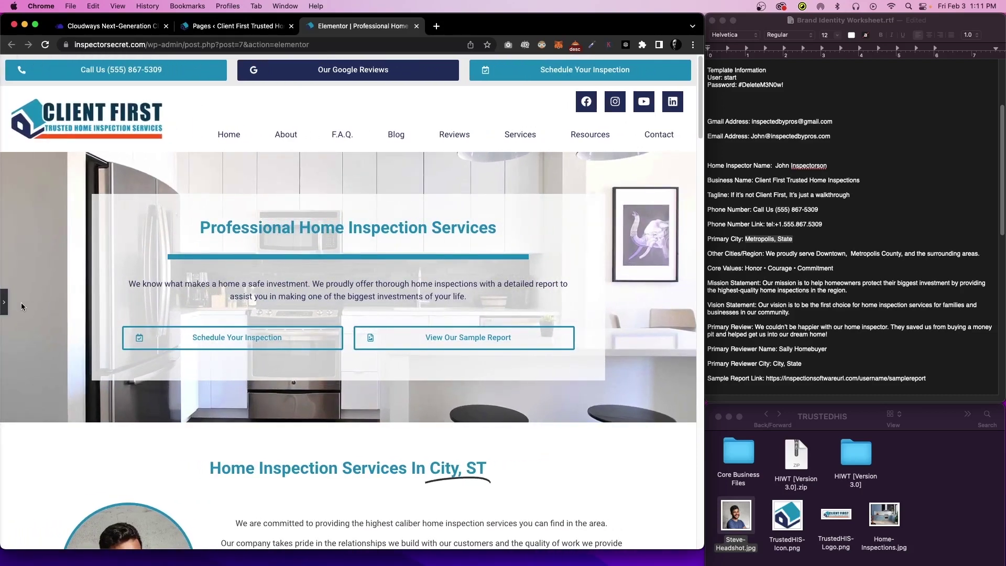
pyautogui.click(4, 304)
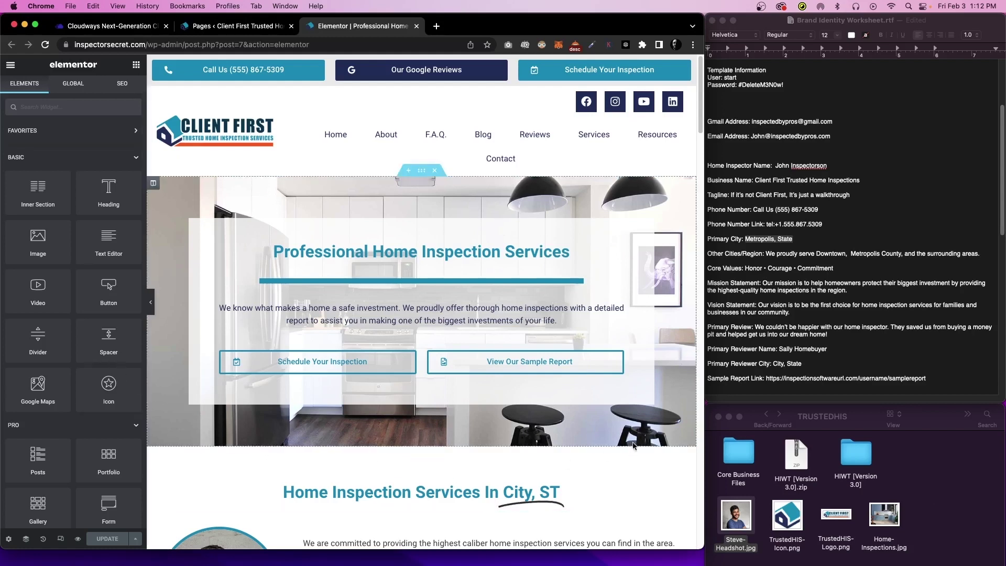
# Upload Home-Inspections.jpg and insert it as the hero section's background image.
pyautogui.click(422, 176)
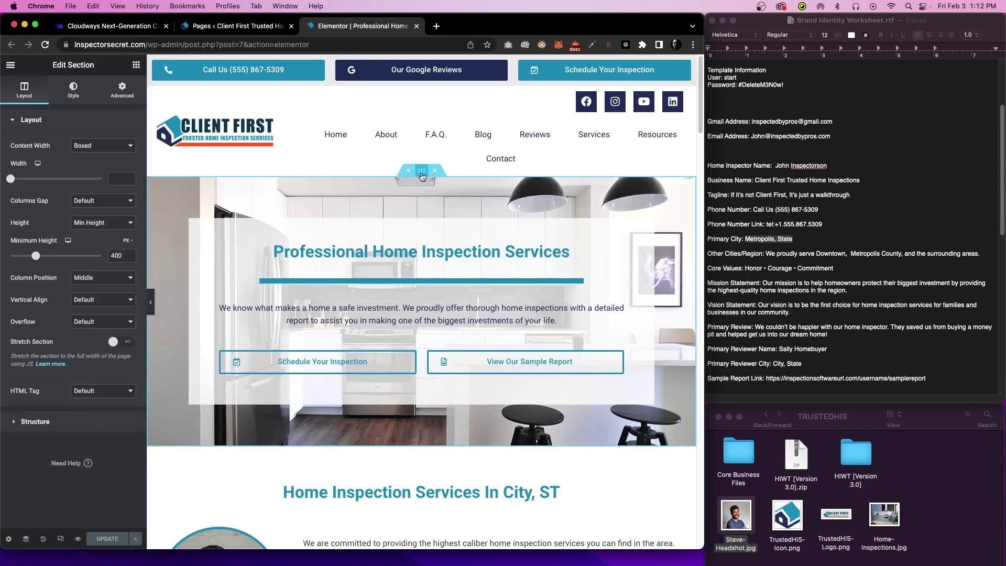
pyautogui.click(73, 92)
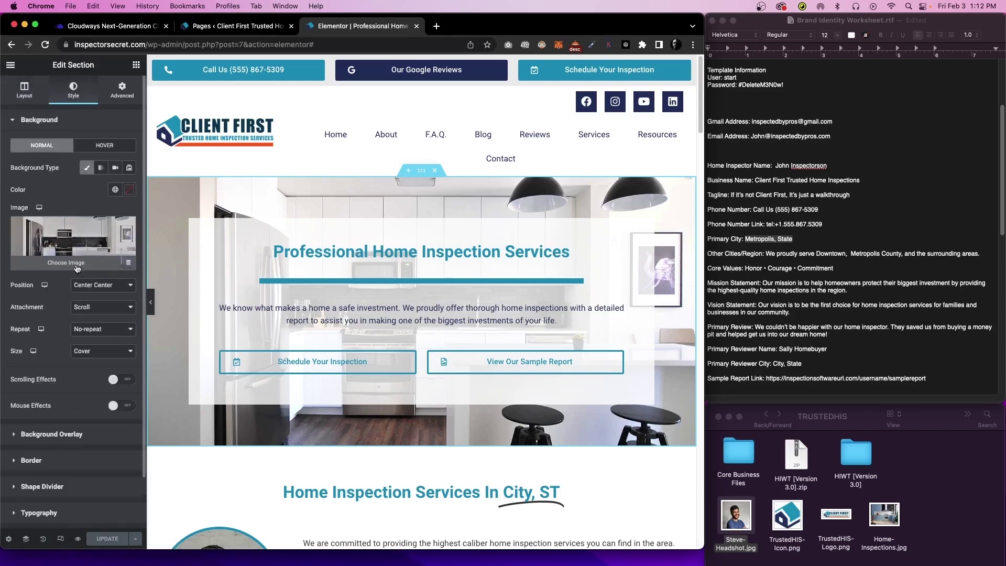
pyautogui.click(75, 266)
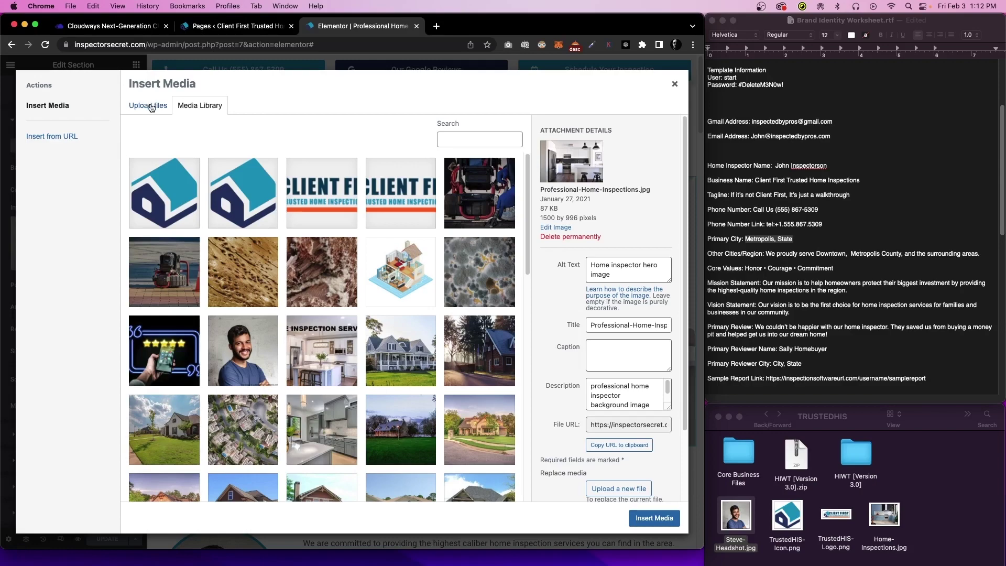
pyautogui.click(150, 107)
pyautogui.moveTo(884, 516); pyautogui.dragTo(411, 237)
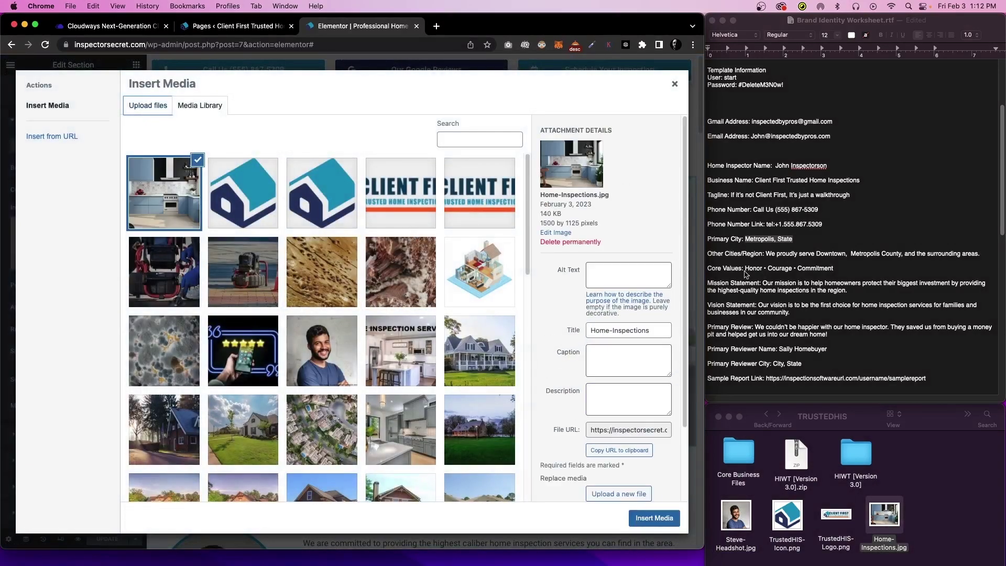
pyautogui.click(633, 276)
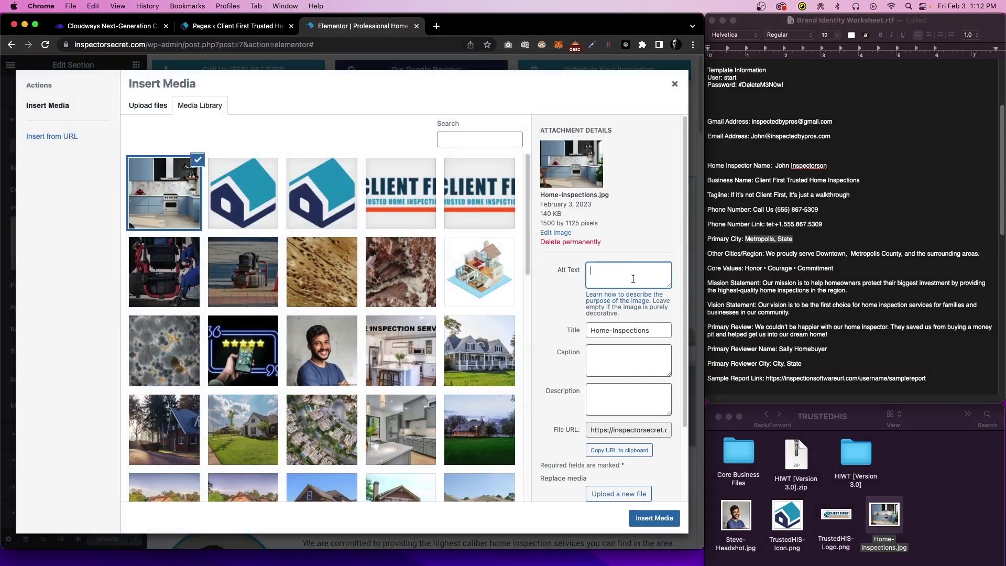
pyautogui.write('hi')
pyautogui.click(655, 517)
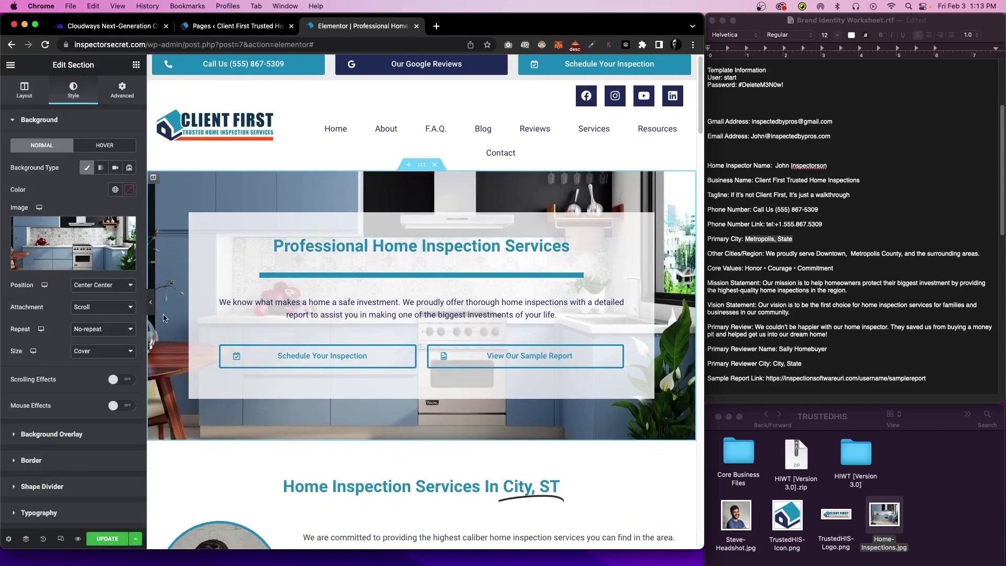
# Check the hero's background overlay settings, then select the column holding the hero text.
pyautogui.scroll(-1, 486, 238)
pyautogui.scroll(-5, 485, 238)
pyautogui.scroll(5, 485, 238)
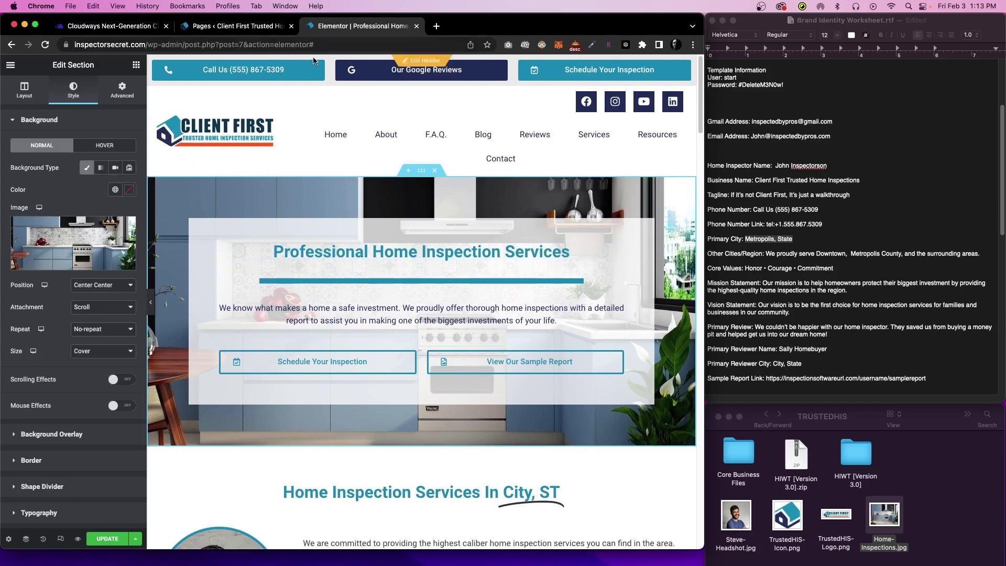
pyautogui.scroll(-3, 583, 335)
pyautogui.scroll(-2, 584, 335)
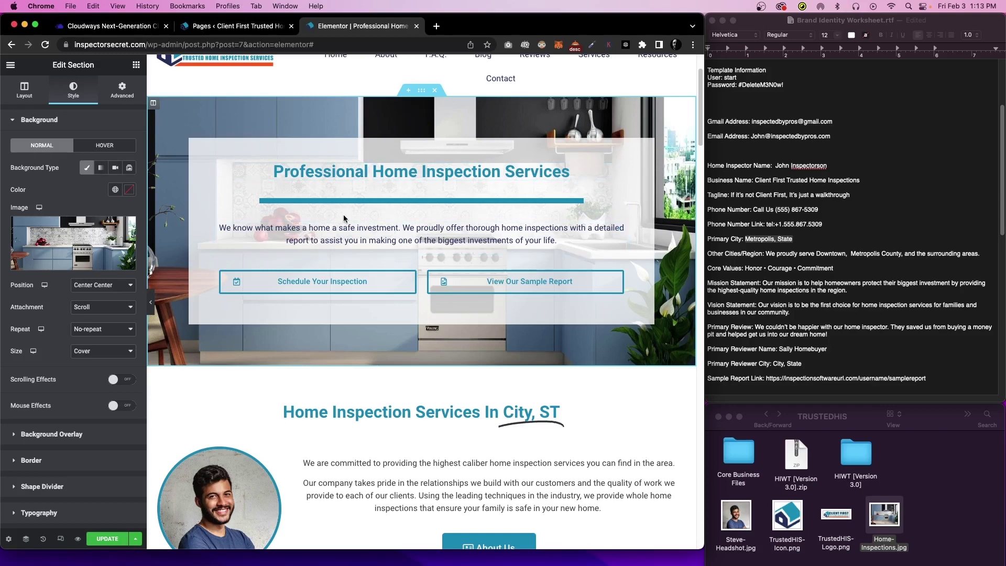
pyautogui.click(38, 442)
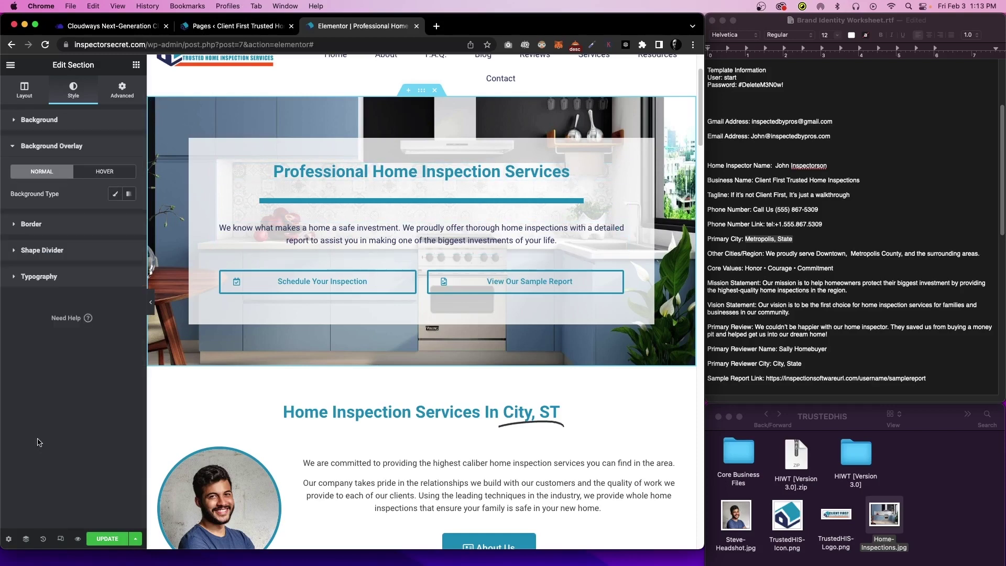
pyautogui.click(24, 129)
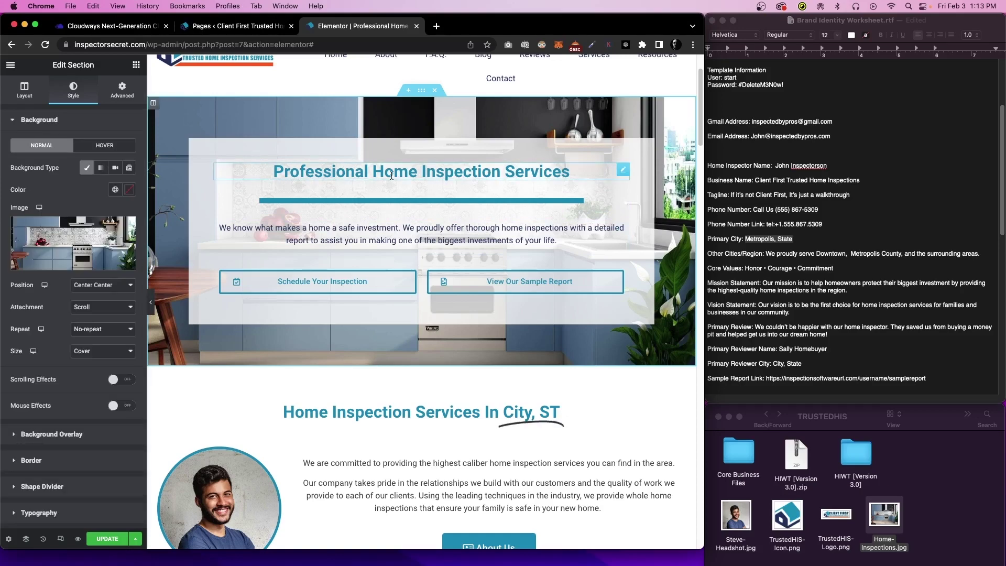
pyautogui.click(152, 104)
# Raise the hero column's white background opacity, leaving the kitchen photo faintly visible.
pyautogui.click(73, 97)
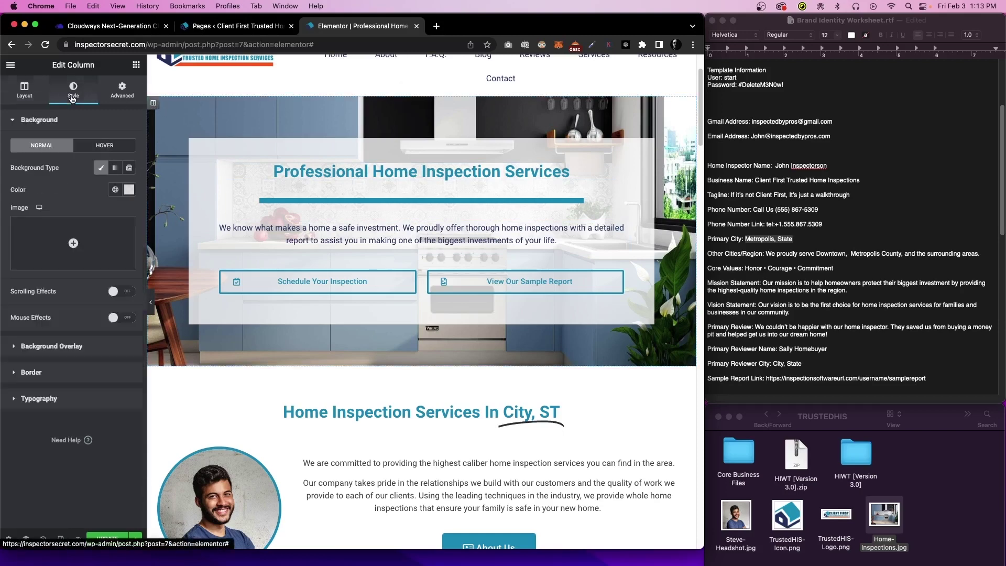
pyautogui.moveTo(423, 93)
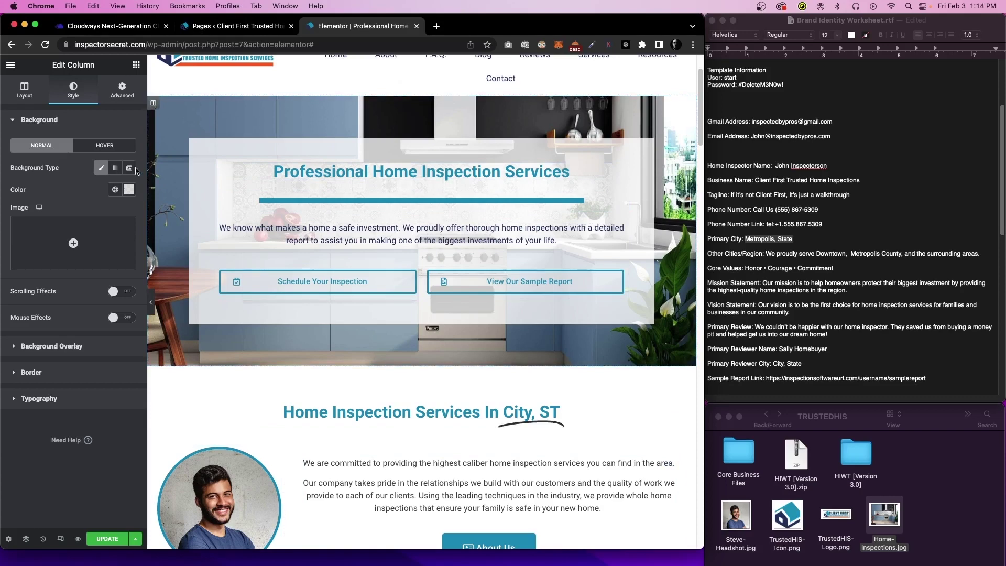
pyautogui.click(128, 191)
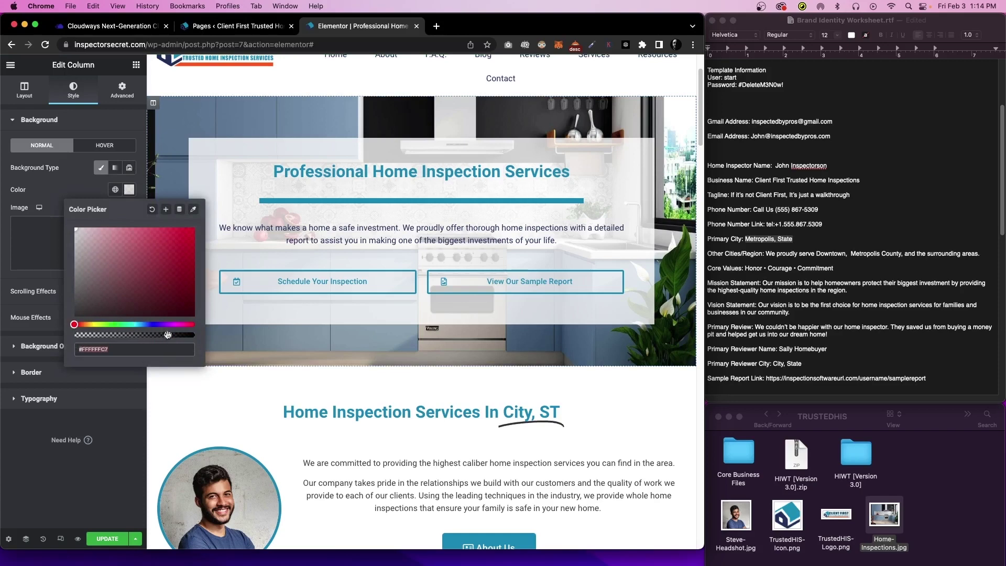
pyautogui.moveTo(168, 335); pyautogui.dragTo(184, 335)
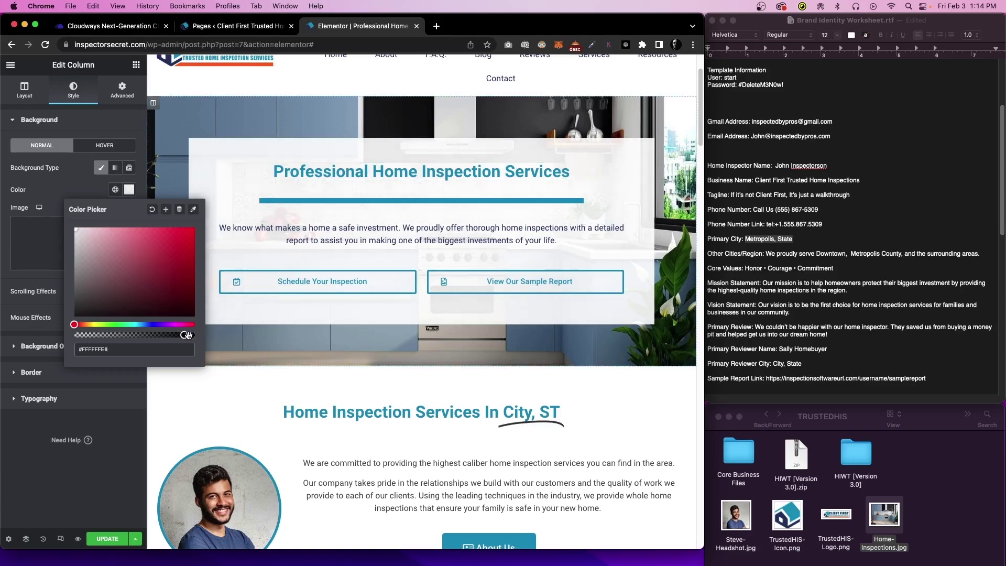
pyautogui.moveTo(187, 335); pyautogui.dragTo(249, 340)
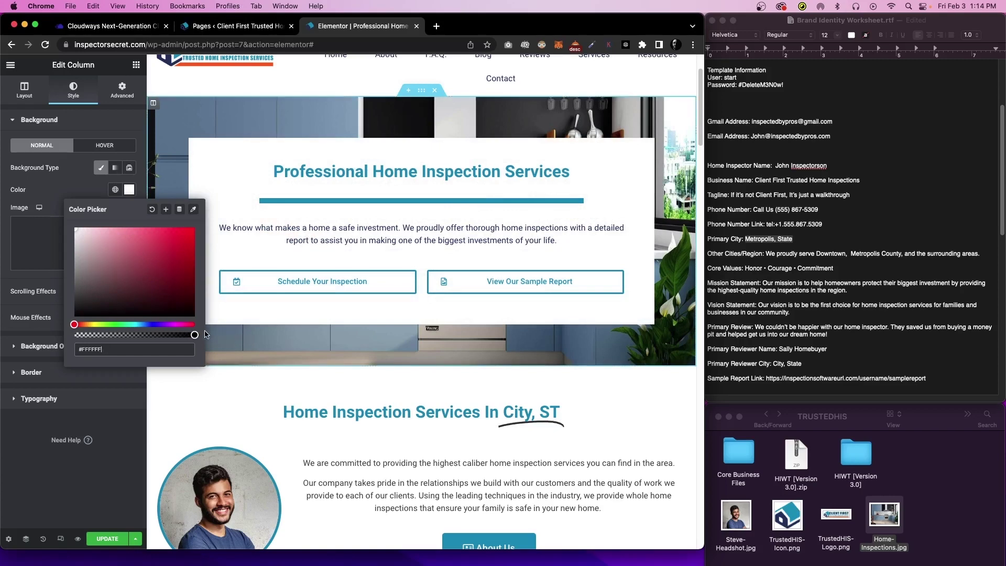
pyautogui.moveTo(194, 335); pyautogui.dragTo(182, 334)
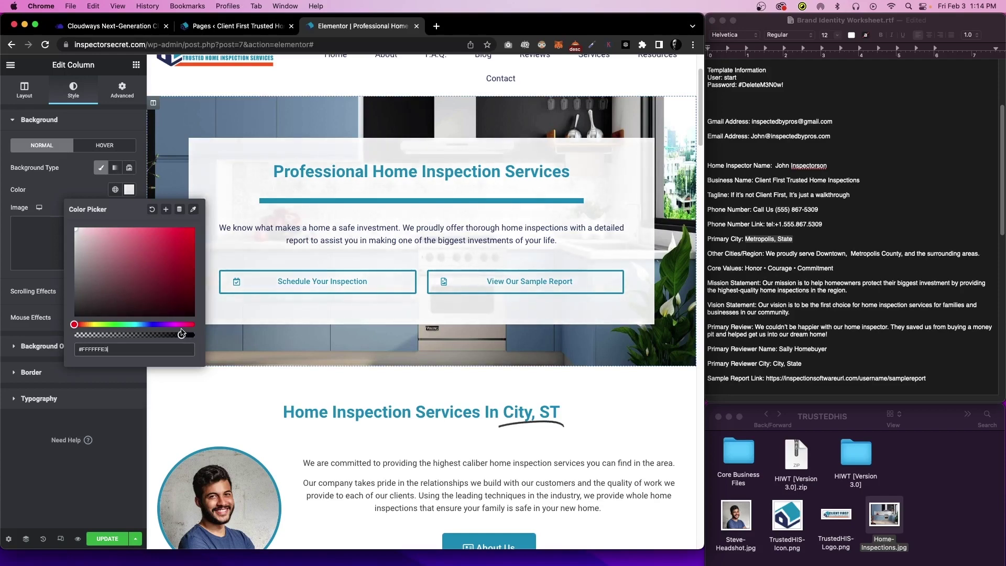
pyautogui.click(119, 455)
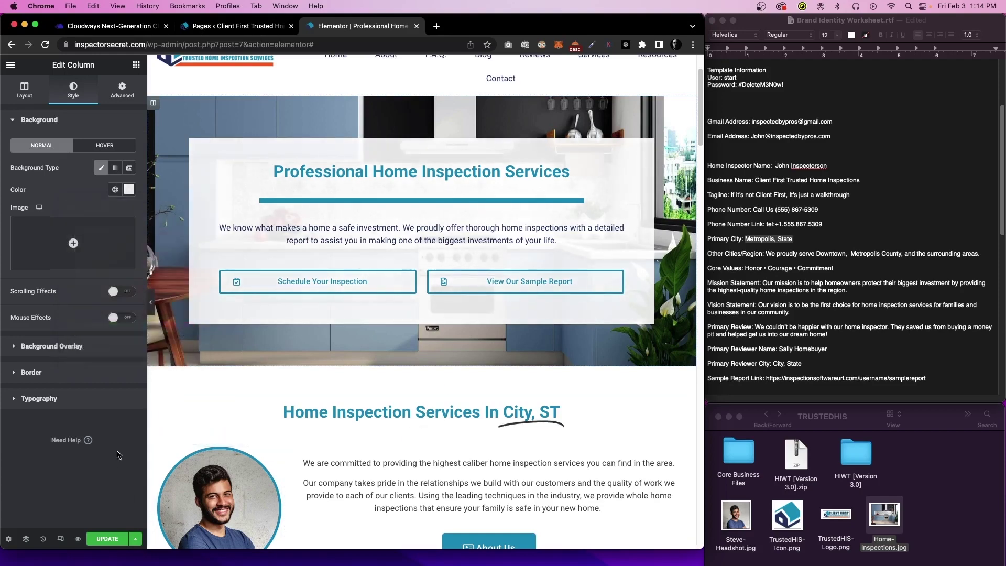
pyautogui.scroll(-5, 455, 290)
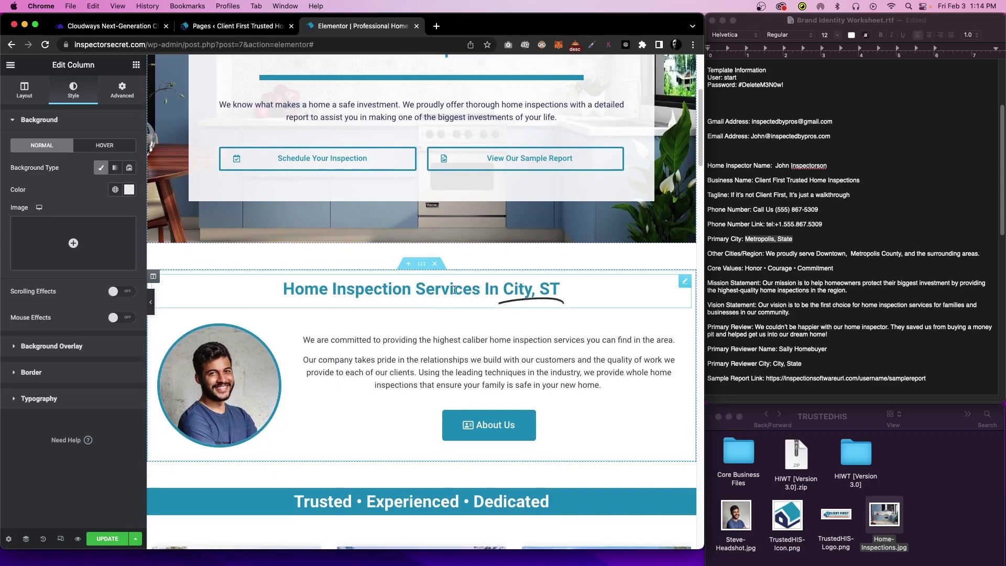
pyautogui.click(482, 294)
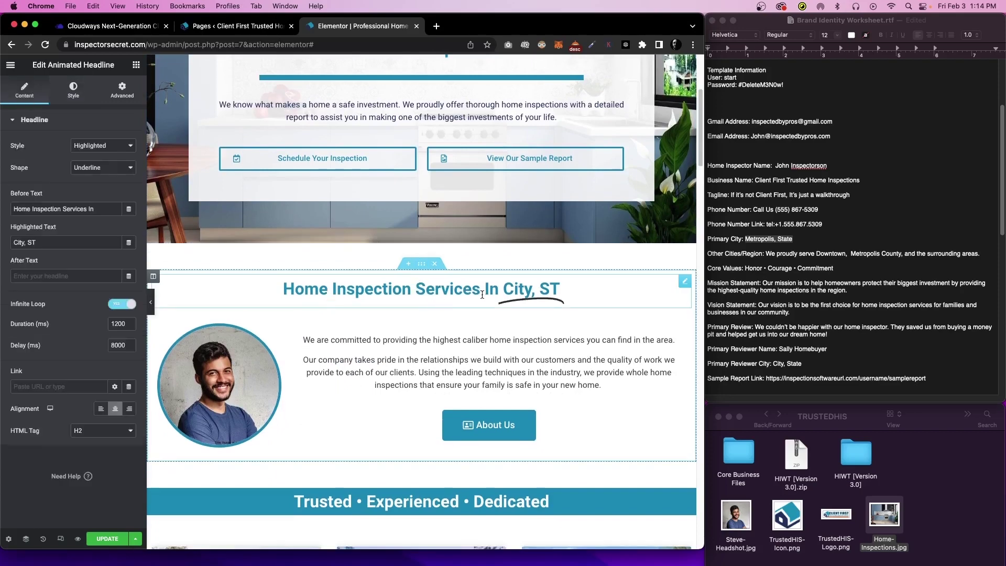
pyautogui.rightClick(782, 240)
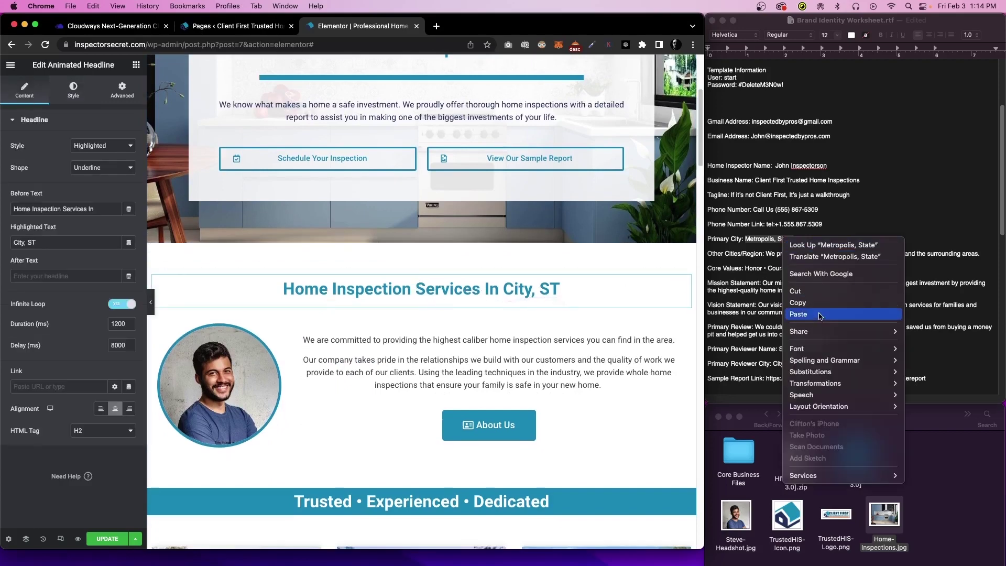
pyautogui.click(798, 303)
pyautogui.moveTo(48, 244); pyautogui.dragTo(2, 245)
pyautogui.press('cmd+v')
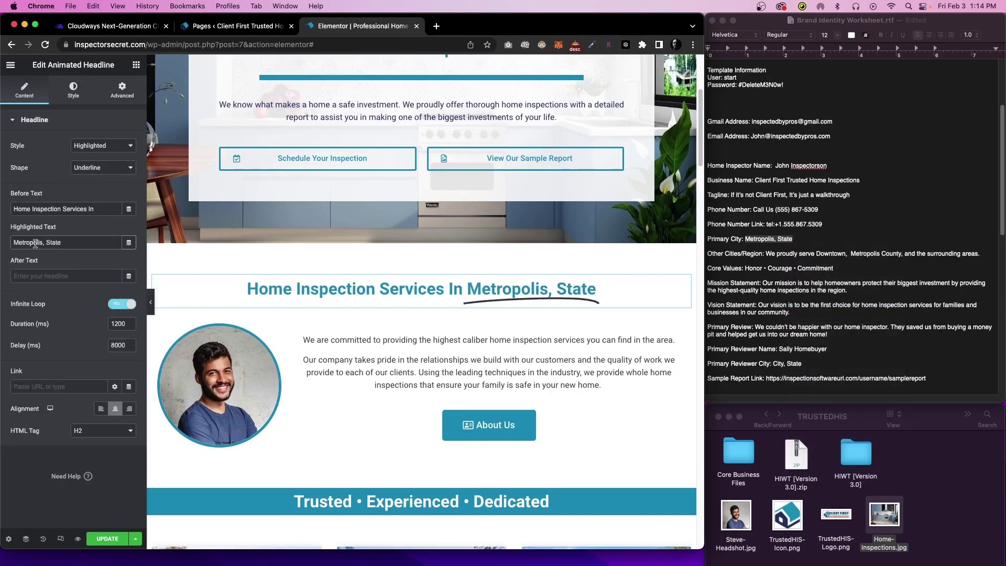
pyautogui.scroll(-10, 369, 330)
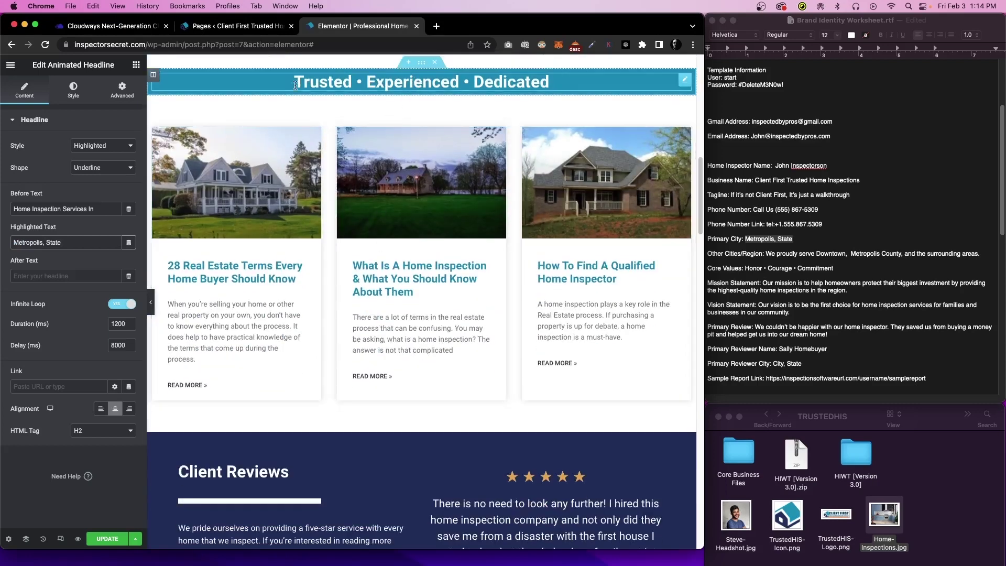
pyautogui.click(466, 85)
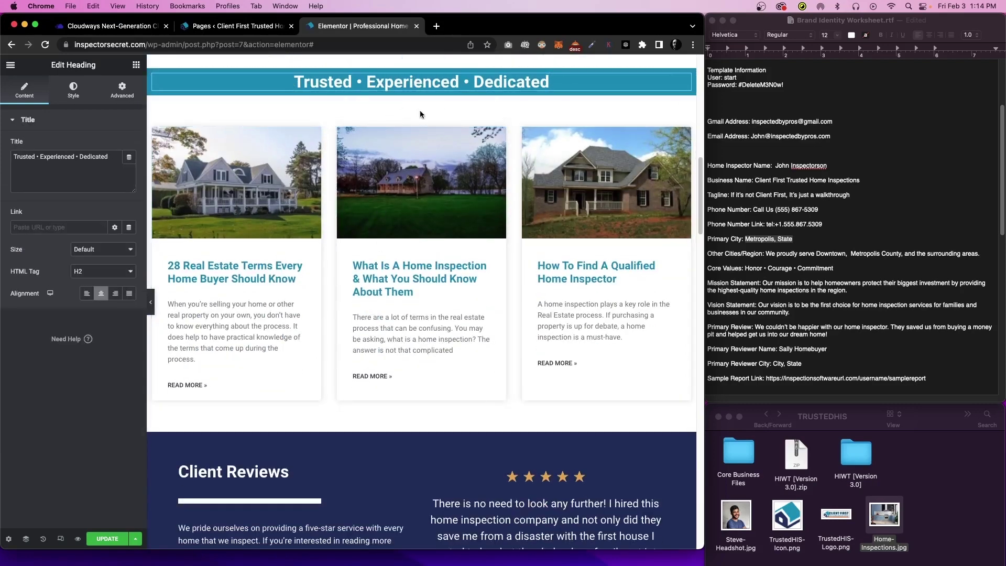
pyautogui.click(35, 158)
pyautogui.press('shift+super+Right')
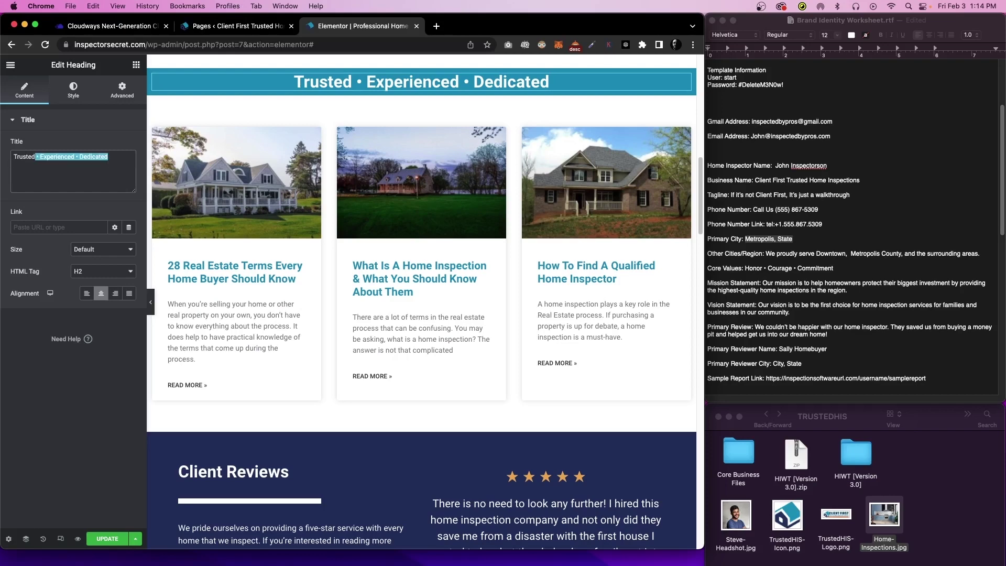
pyautogui.press('shift+super+Left')
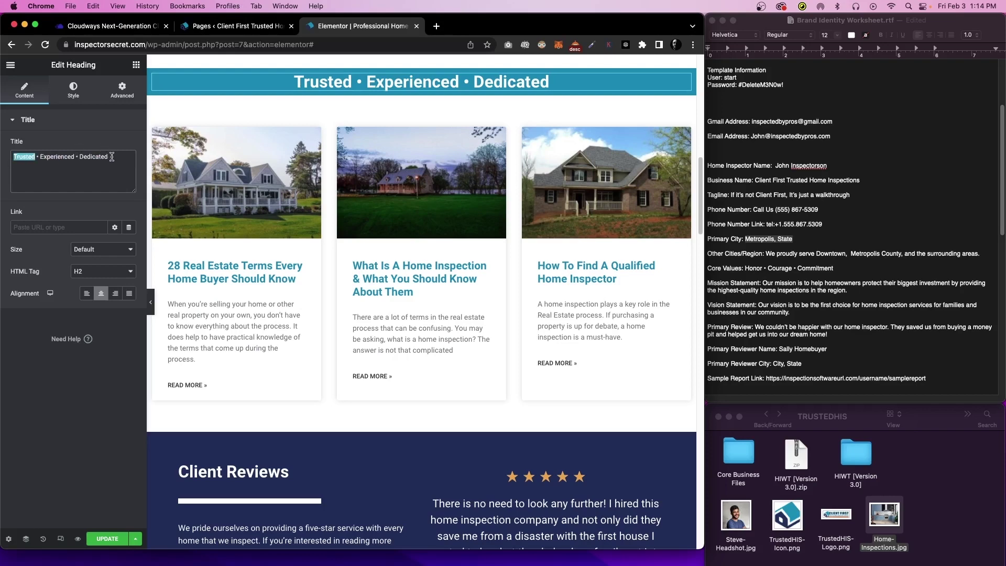
pyautogui.click(110, 157)
pyautogui.scroll(-2, 373, 204)
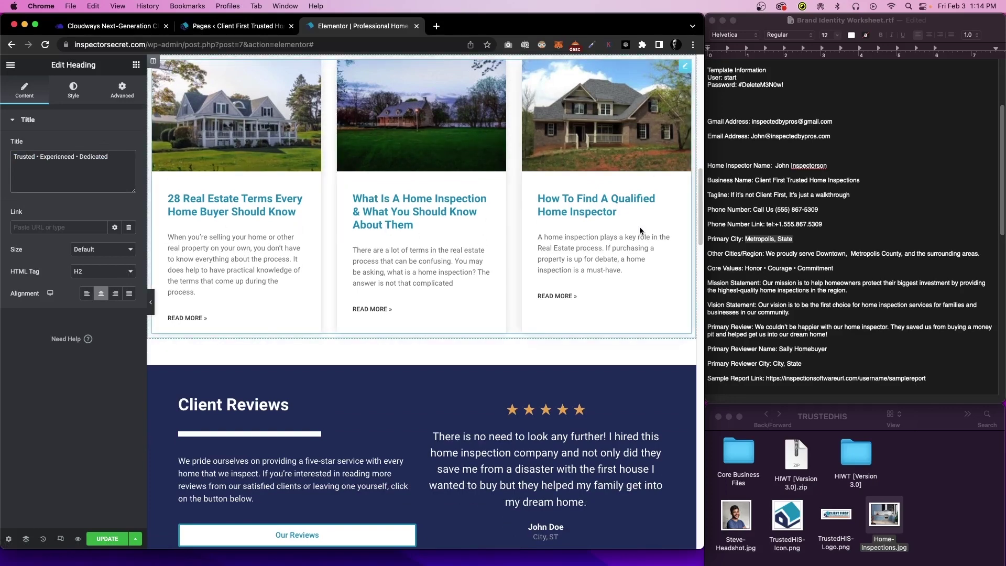
pyautogui.scroll(-4, 640, 232)
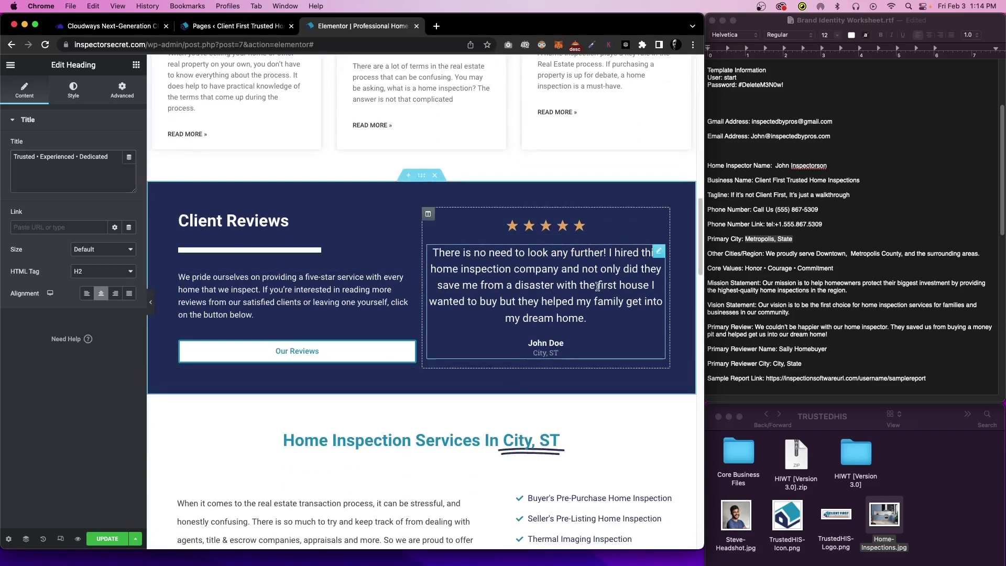
# Paste the worksheet's primary review over the old testimonial content.
pyautogui.click(588, 318)
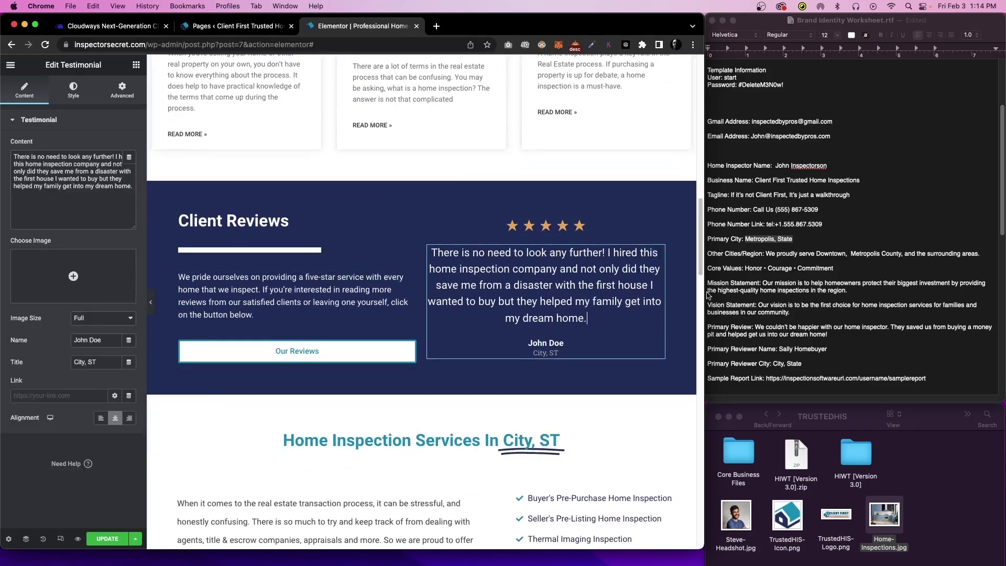
pyautogui.click(758, 330)
pyautogui.moveTo(755, 327); pyautogui.dragTo(845, 334)
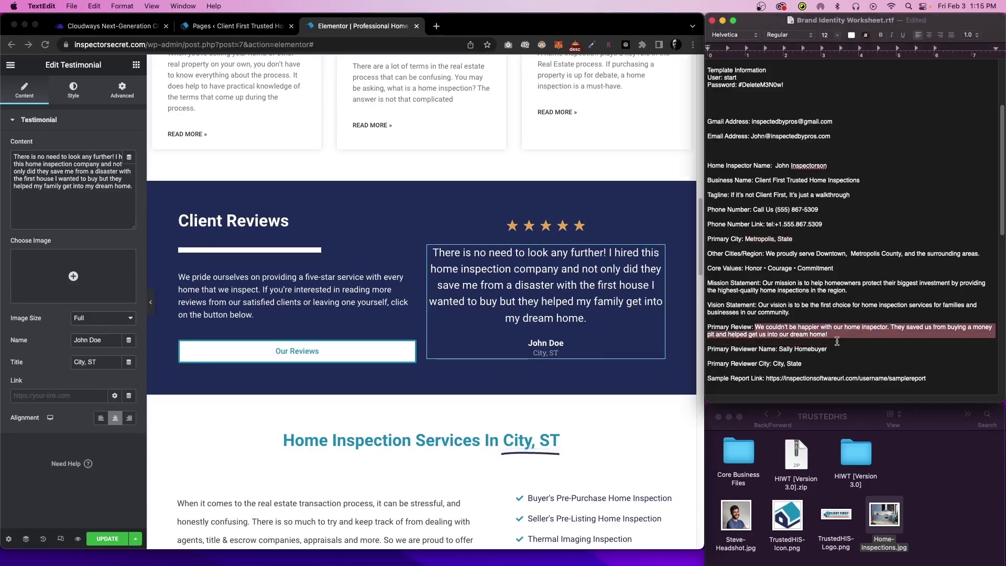
pyautogui.click(111, 212)
pyautogui.moveTo(122, 206); pyautogui.dragTo(2, 155)
pyautogui.press('super+v')
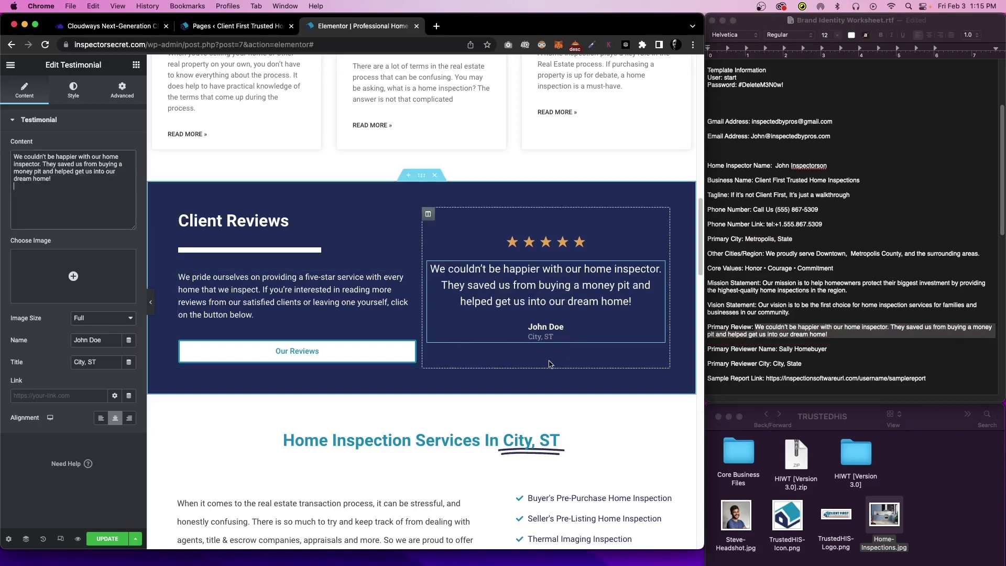
# Set the testimonial title to 'Metropolis, ST' and enter the primary reviewer's name.
pyautogui.doubleClick(85, 358)
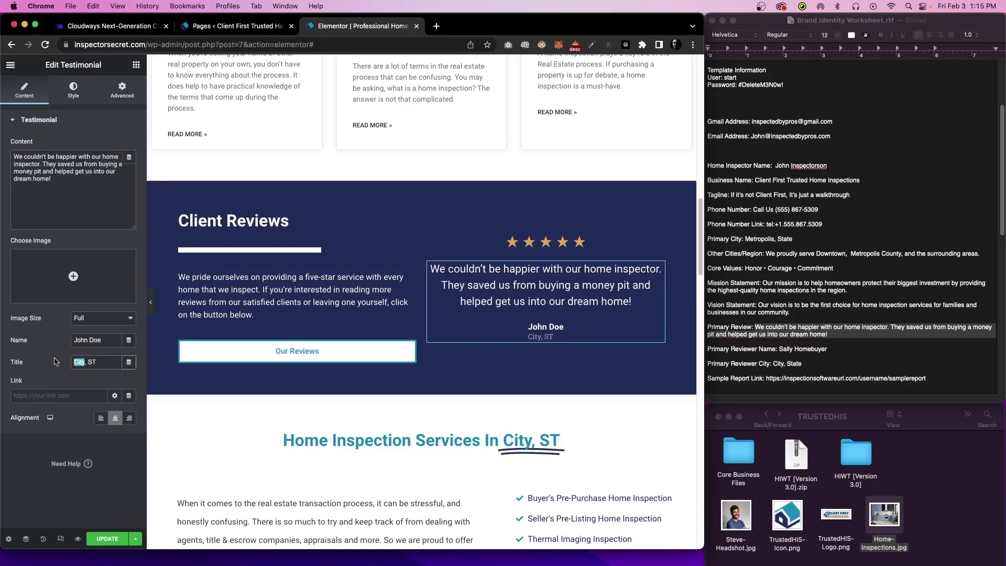
pyautogui.write('Metropolis')
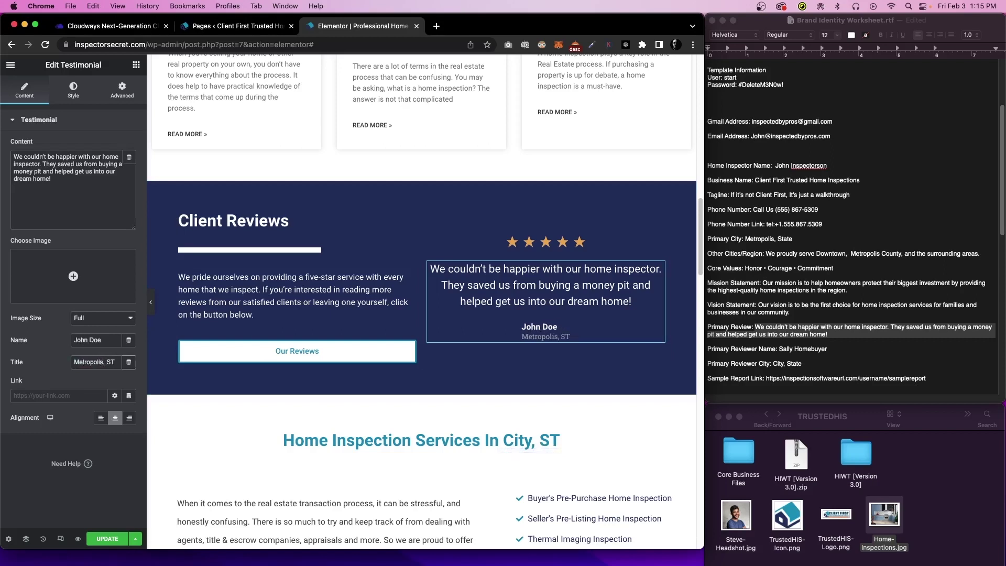
pyautogui.moveTo(103, 341); pyautogui.dragTo(66, 342)
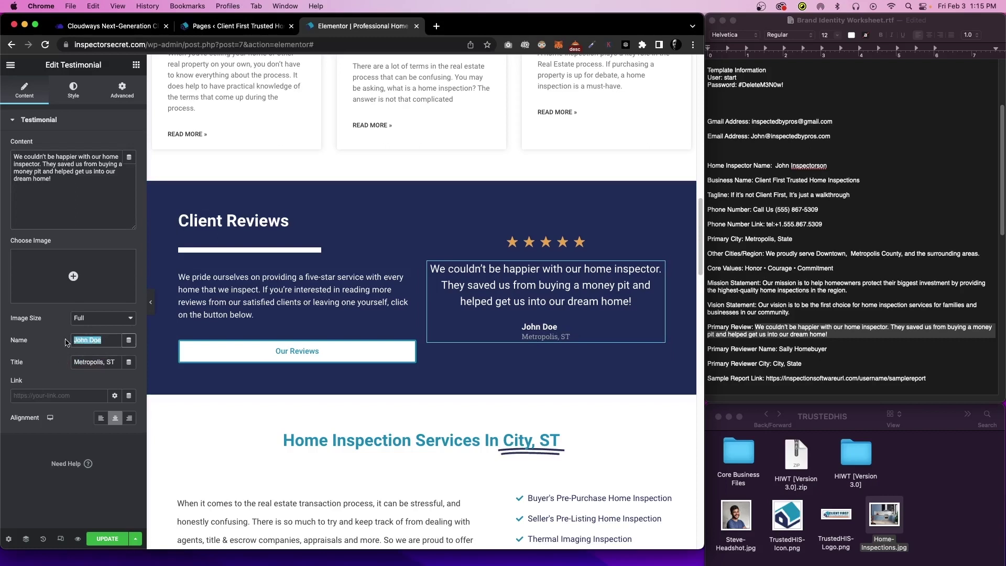
pyautogui.write('Sally Homebuyer')
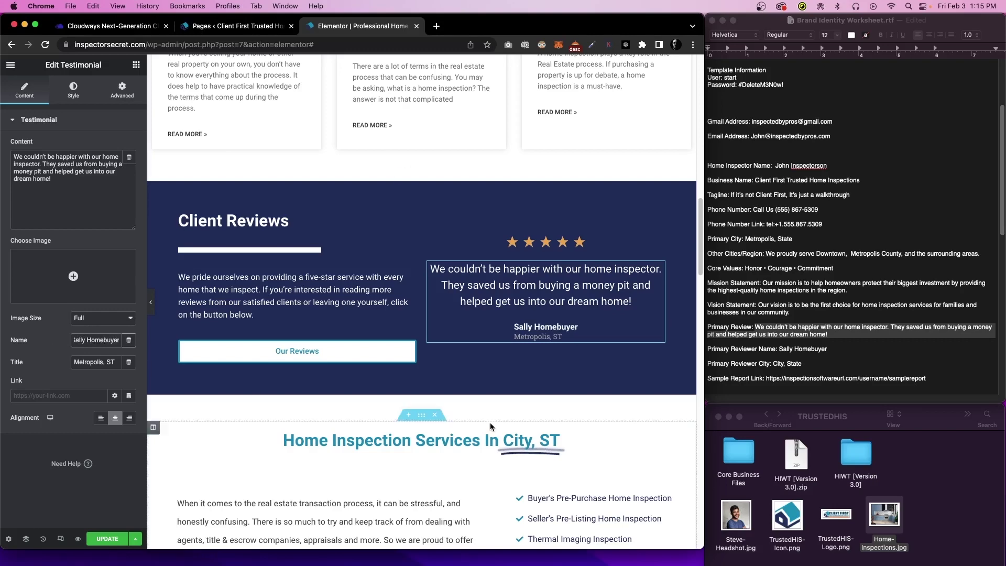
pyautogui.scroll(-5, 519, 367)
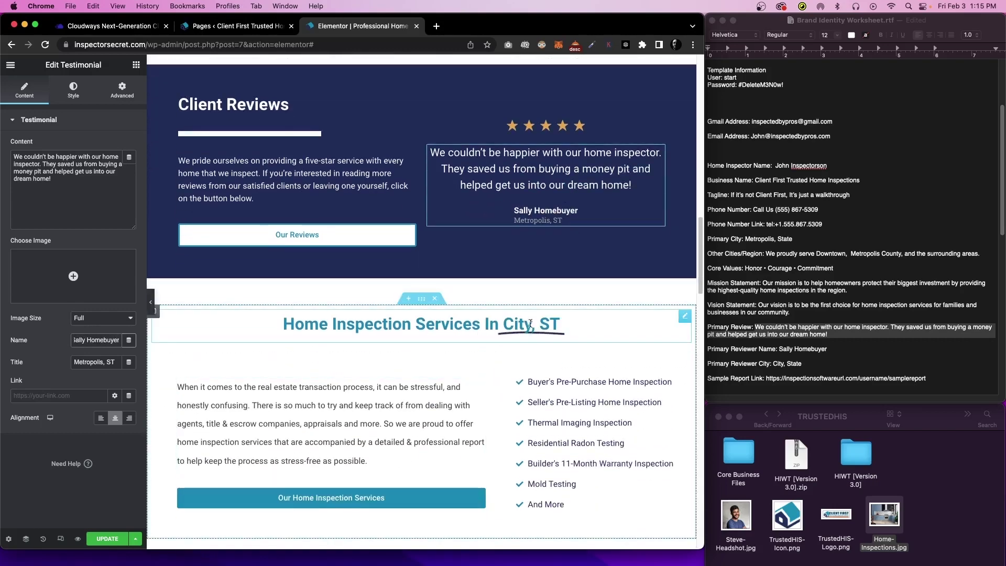
# Set the services headline's highlighted text to 'Metropolis, State' from the worksheet.
pyautogui.click(528, 320)
pyautogui.click(57, 241)
pyautogui.tripleClick(57, 241)
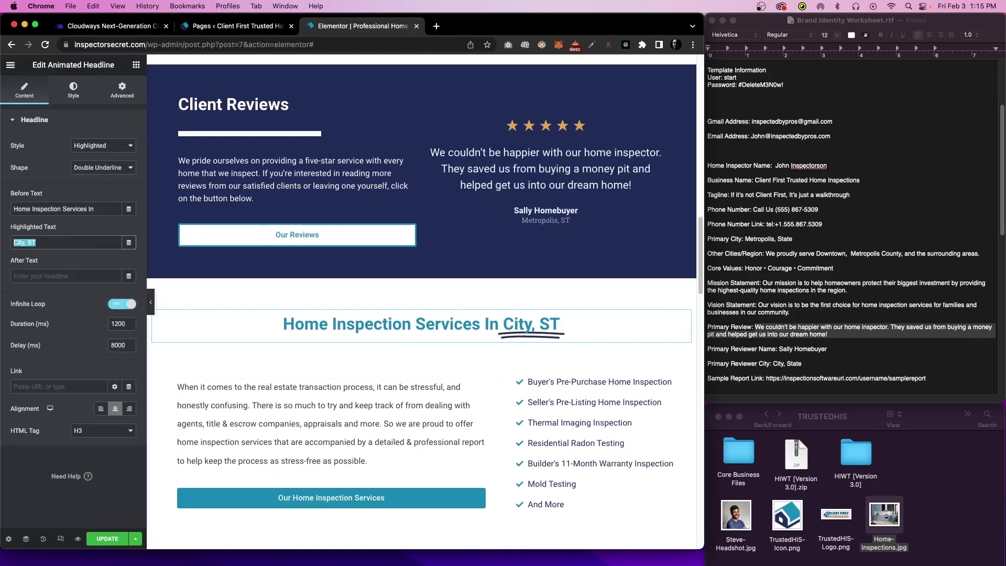
pyautogui.click(802, 234)
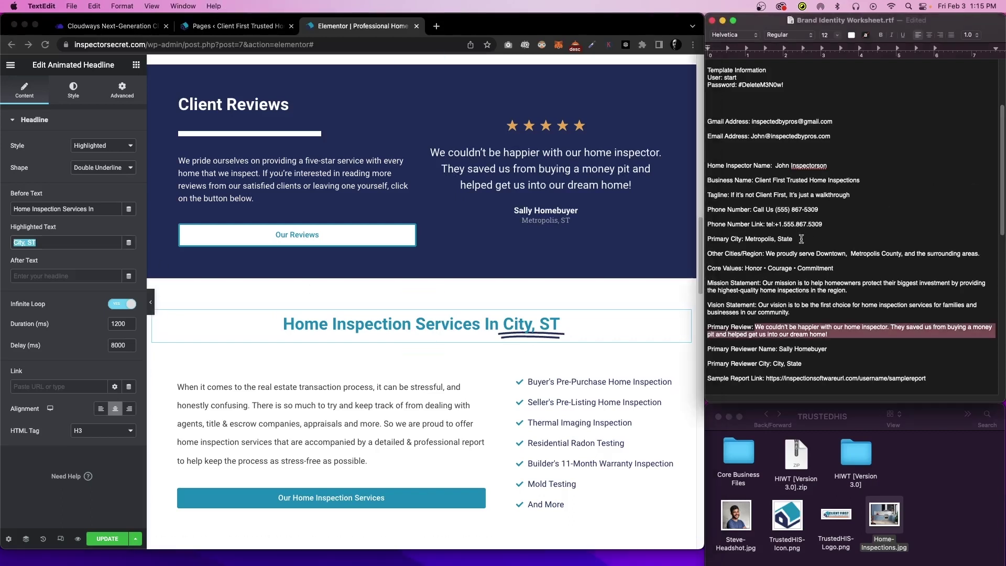
pyautogui.moveTo(793, 238); pyautogui.dragTo(748, 236)
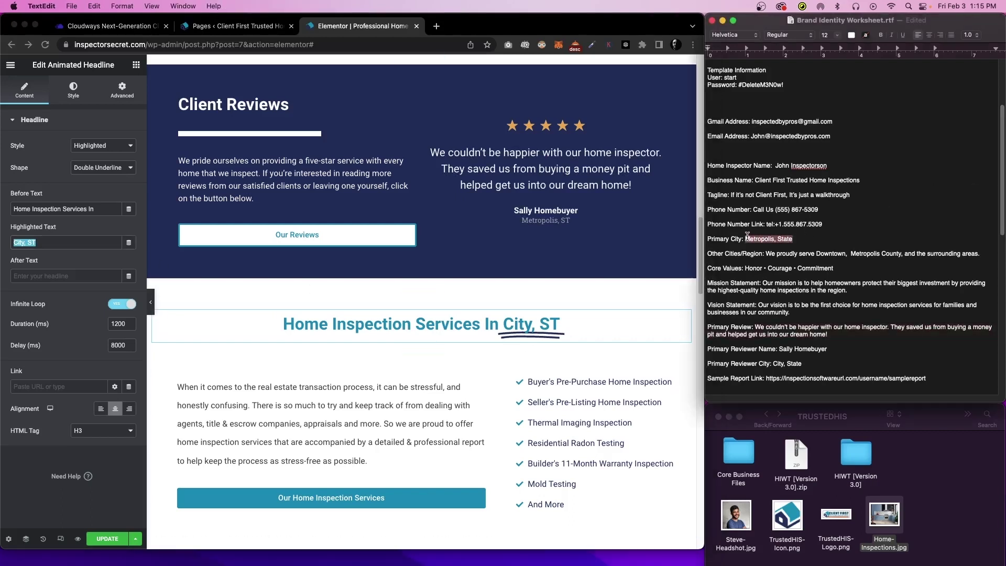
pyautogui.press('super+c')
pyautogui.click(55, 243)
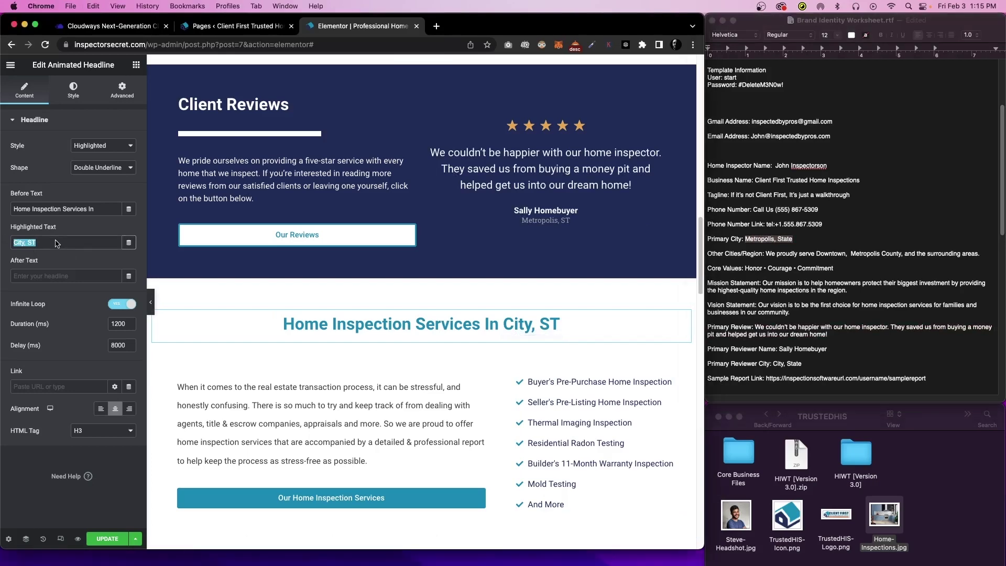
pyautogui.press('super+v')
pyautogui.scroll(-6, 367, 260)
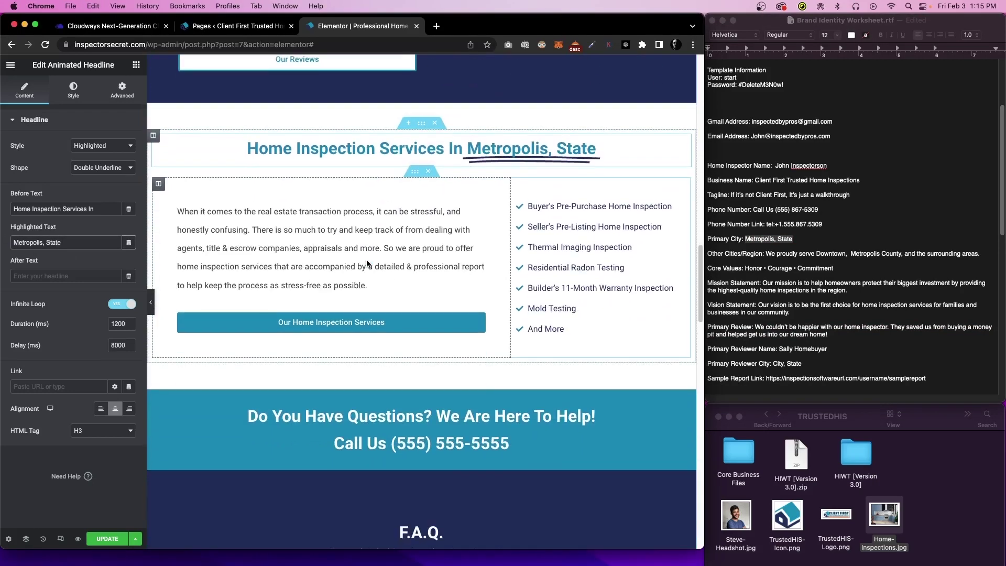
# Replace the Call Us heading's title and tel: link with the client's phone number.
pyautogui.click(465, 284)
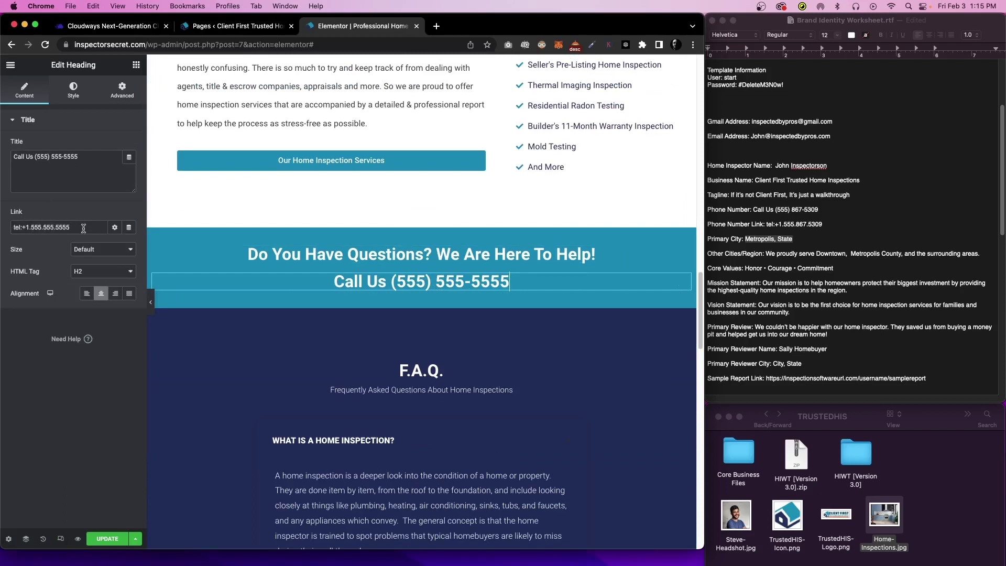
pyautogui.click(825, 208)
pyautogui.moveTo(819, 209); pyautogui.dragTo(756, 208)
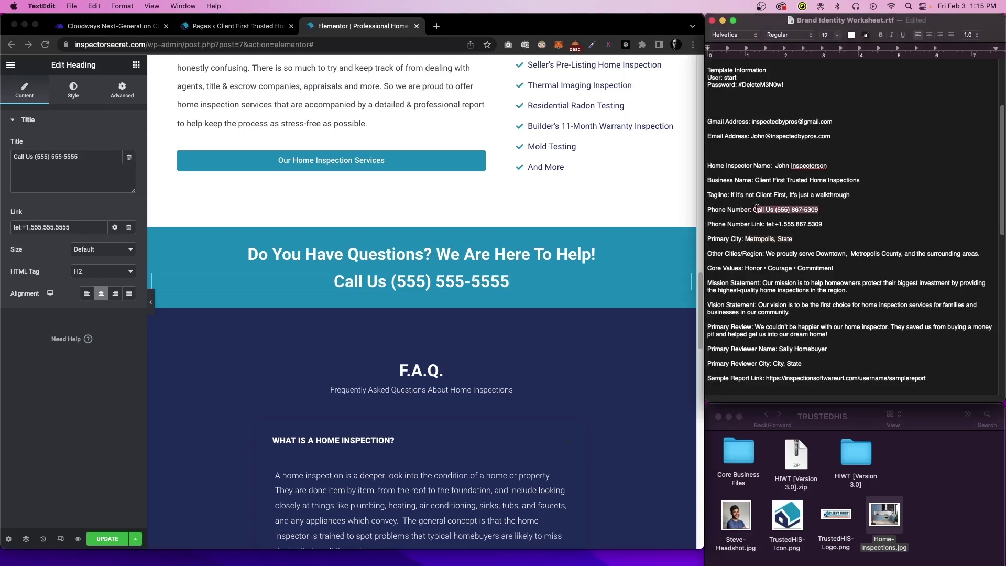
pyautogui.click(108, 164)
pyautogui.press('super+a')
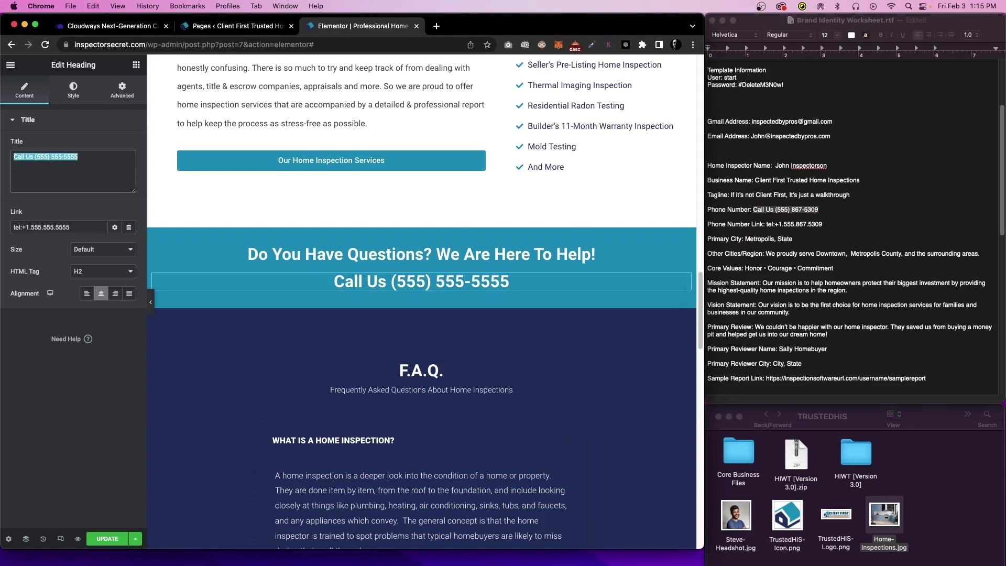
pyautogui.press('super+v')
pyautogui.click(830, 224)
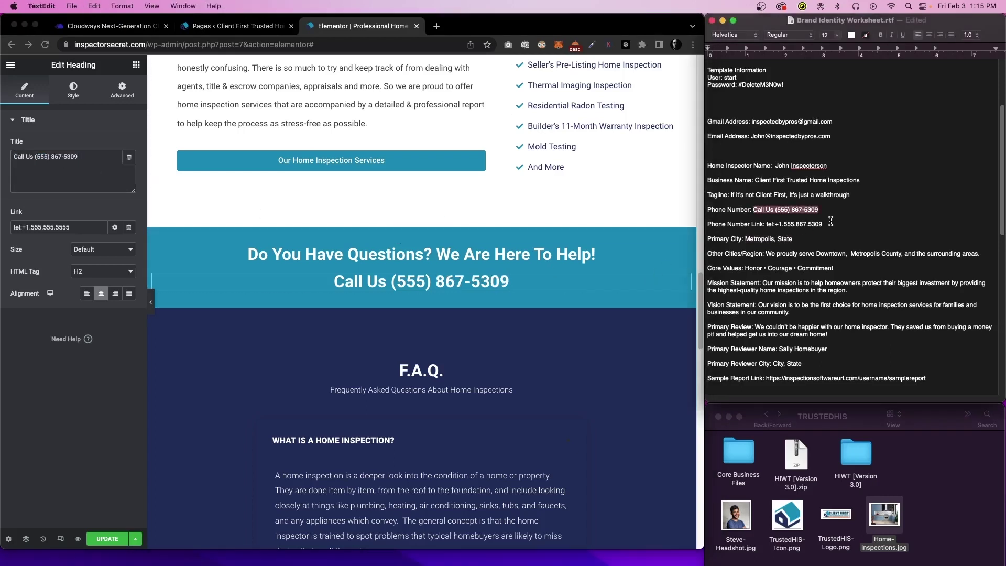
pyautogui.moveTo(829, 224); pyautogui.dragTo(769, 229)
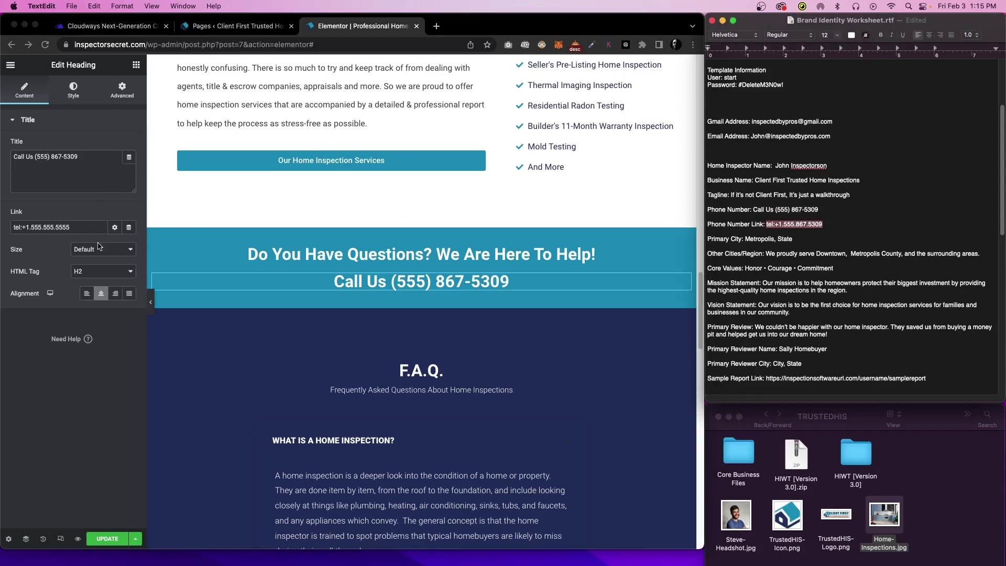
pyautogui.moveTo(89, 229); pyautogui.dragTo(13, 227)
pyautogui.press('super+v')
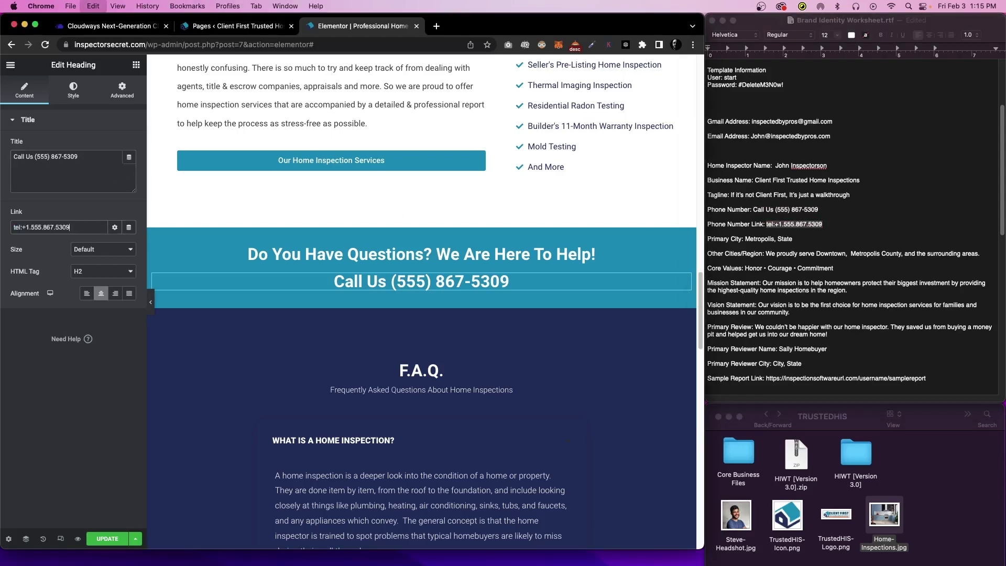
pyautogui.scroll(-5, 604, 279)
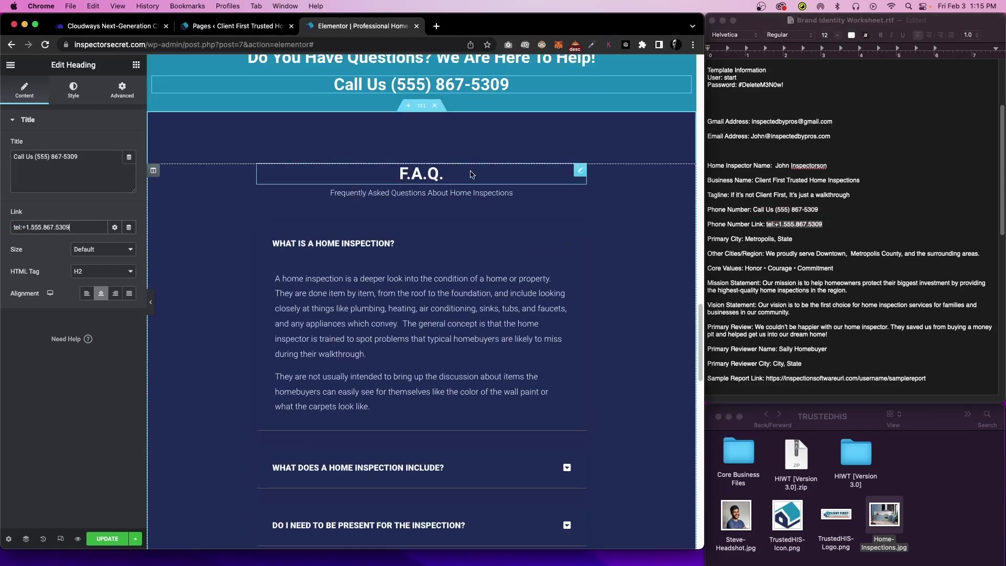
# Replace the mission banner heading with the worksheet's mission statement.
pyautogui.scroll(-1, 472, 287)
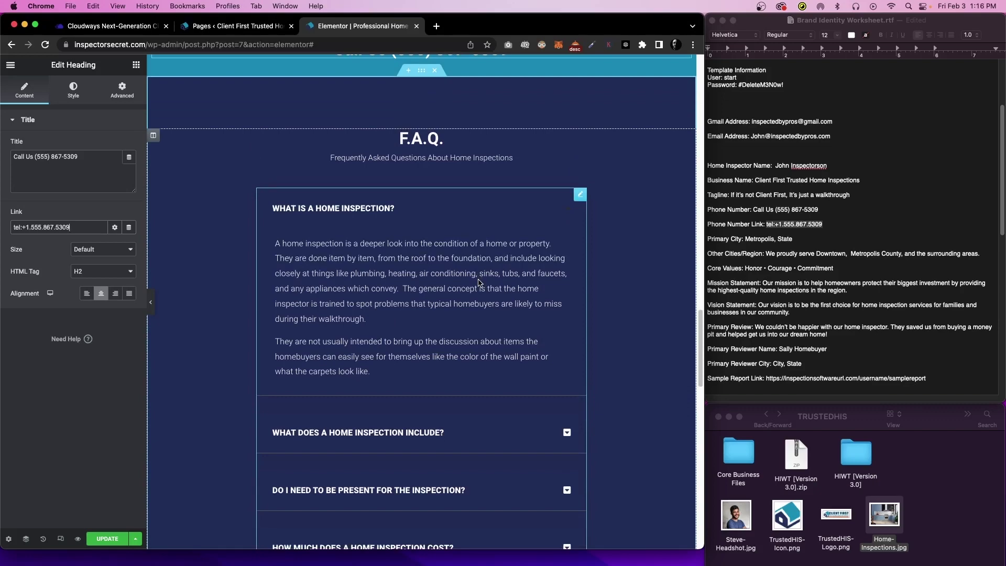
pyautogui.scroll(-12, 478, 276)
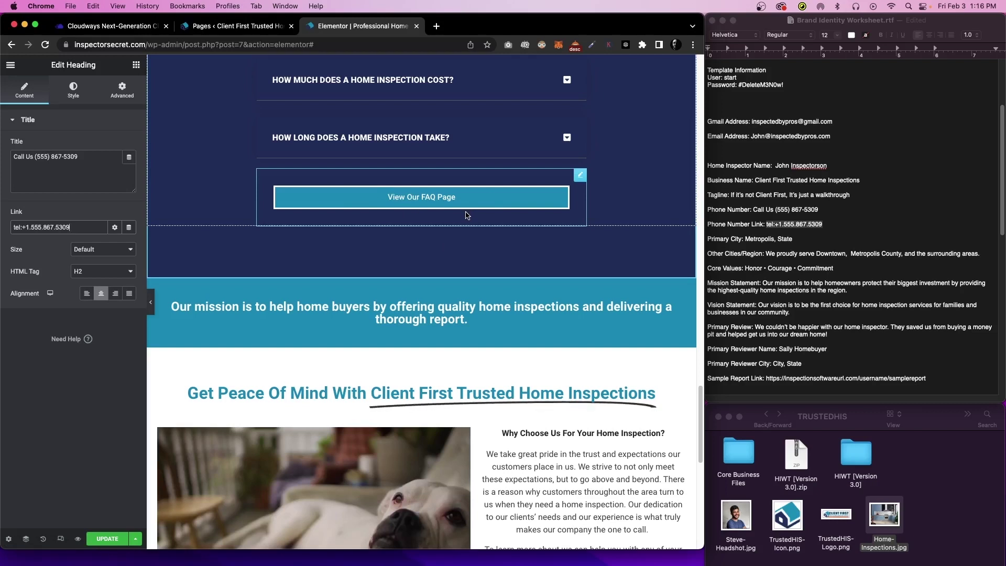
pyautogui.scroll(-2, 467, 212)
pyautogui.click(434, 252)
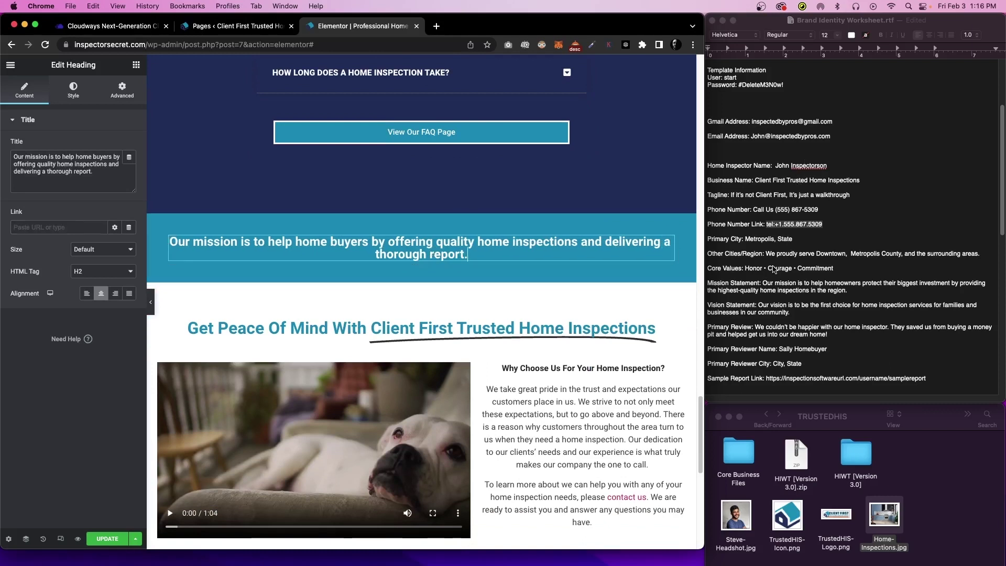
pyautogui.click(768, 285)
pyautogui.moveTo(763, 283); pyautogui.dragTo(857, 290)
pyautogui.press('super+c')
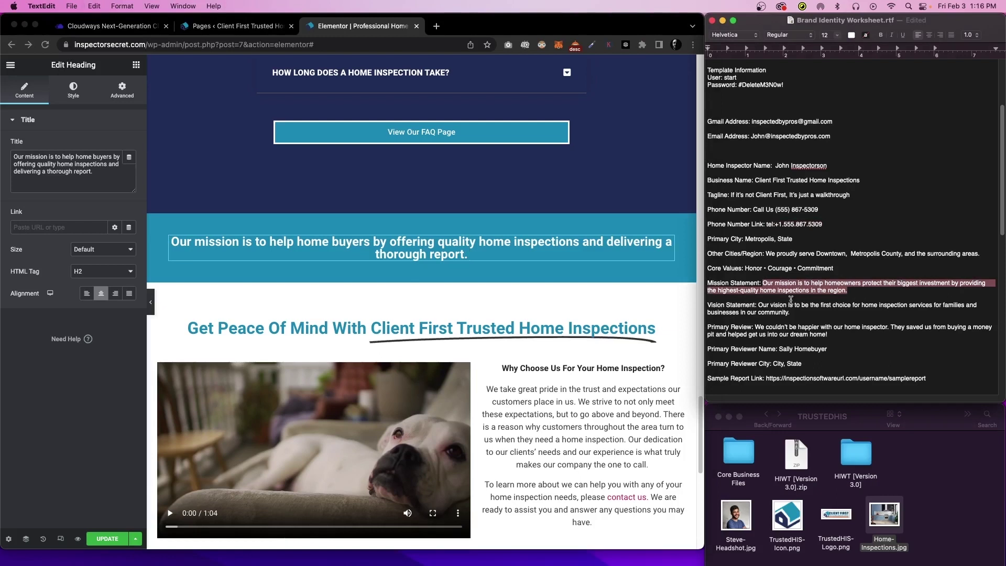
pyautogui.click(81, 178)
pyautogui.press('super+a')
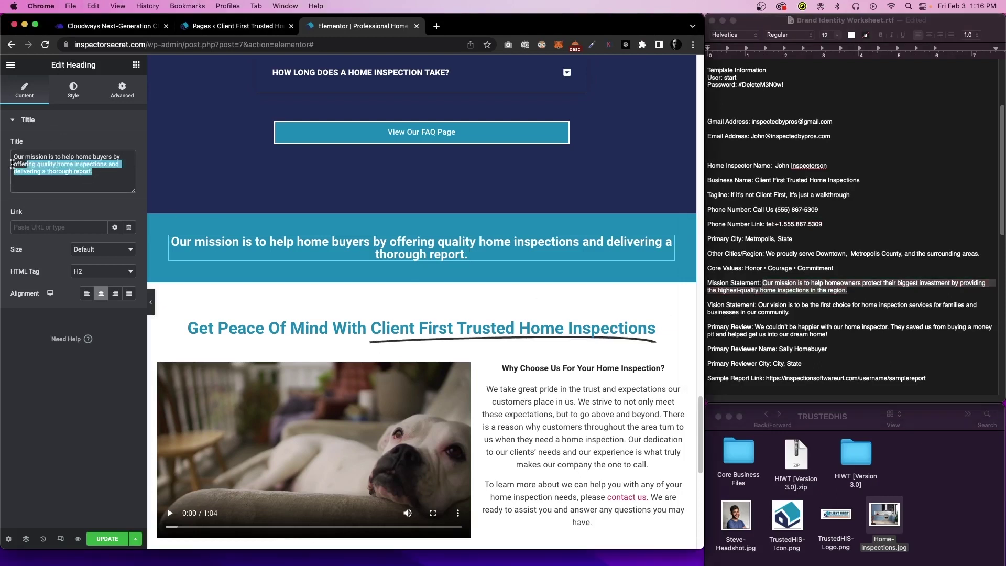
pyautogui.press('super+v')
# Save the home page and switch to the WordPress Pages list.
pyautogui.scroll(-3, 485, 200)
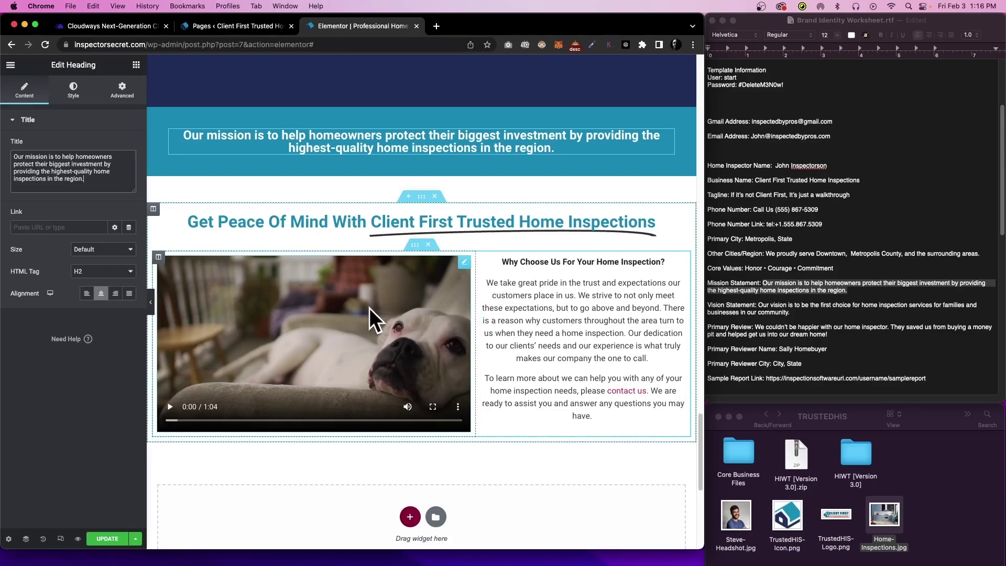
pyautogui.scroll(-5, 463, 324)
pyautogui.scroll(10, 539, 342)
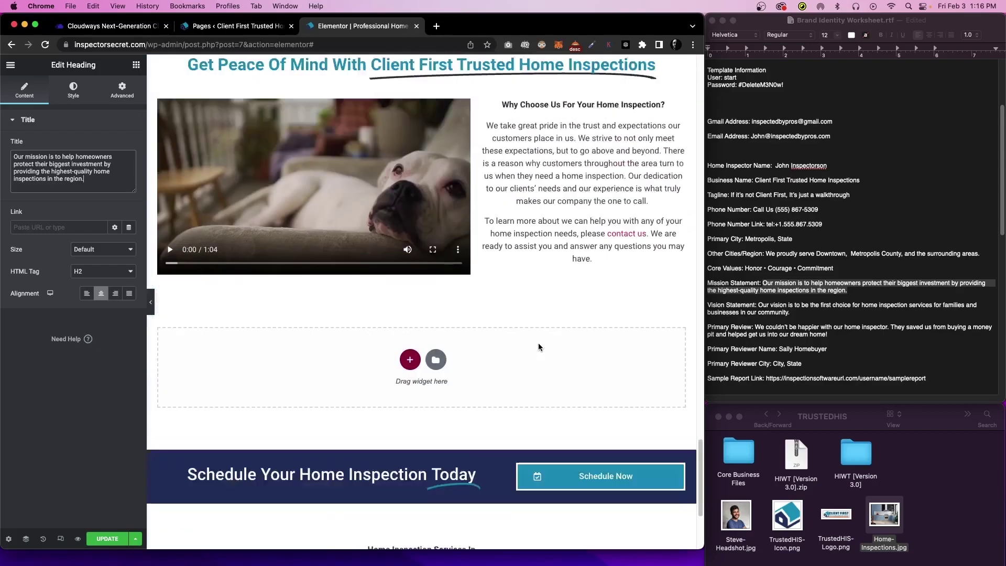
pyautogui.scroll(15, 459, 398)
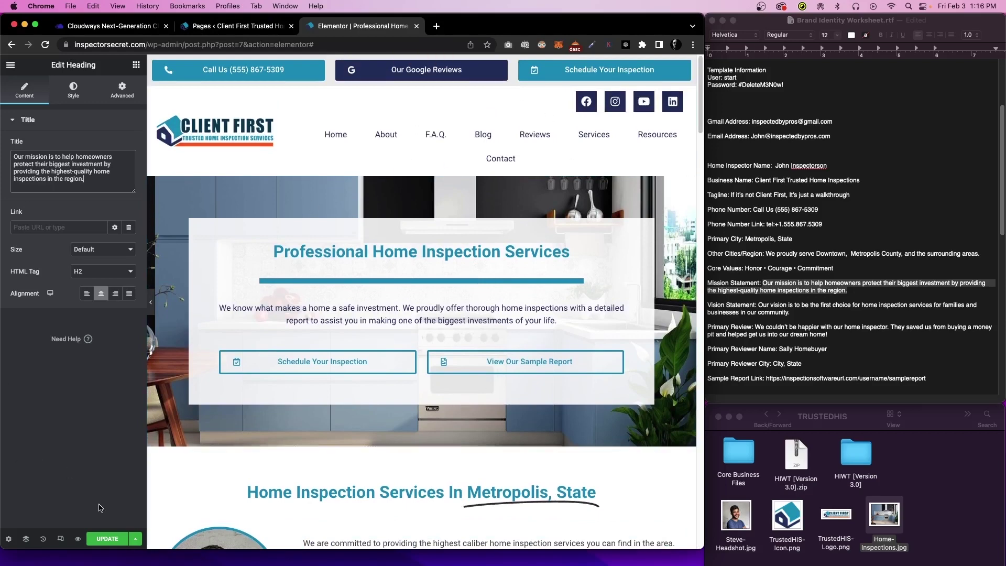
pyautogui.click(103, 540)
pyautogui.click(227, 26)
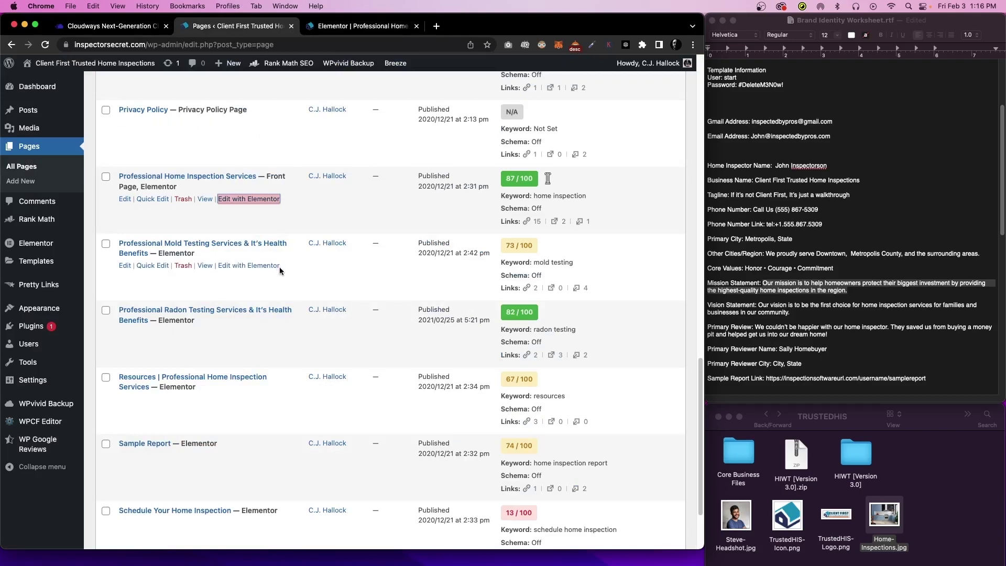
# Open the Professional Mold Testing page in Elementor and close the finished home page editor.
pyautogui.rightClick(263, 264)
pyautogui.click(283, 265)
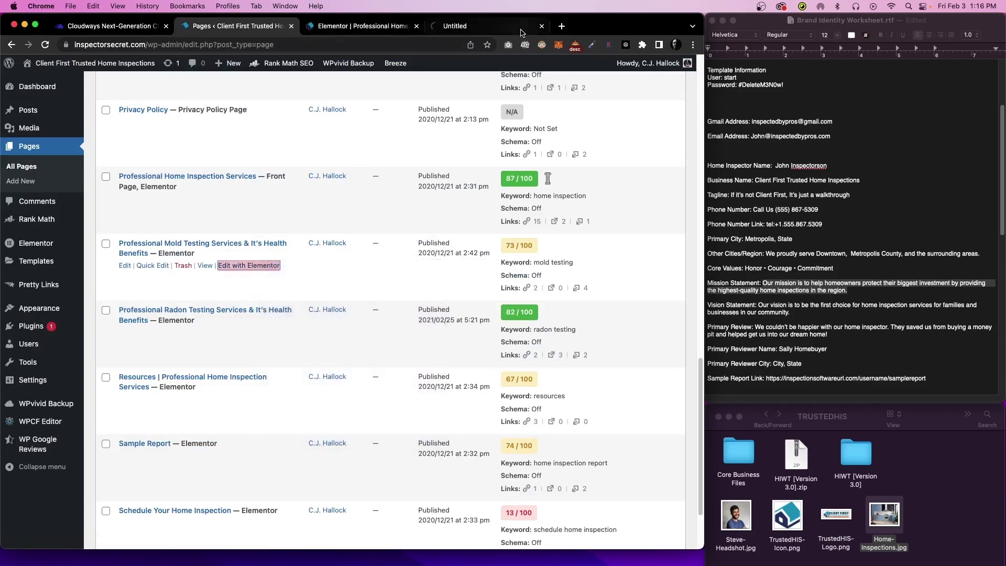
pyautogui.click(416, 26)
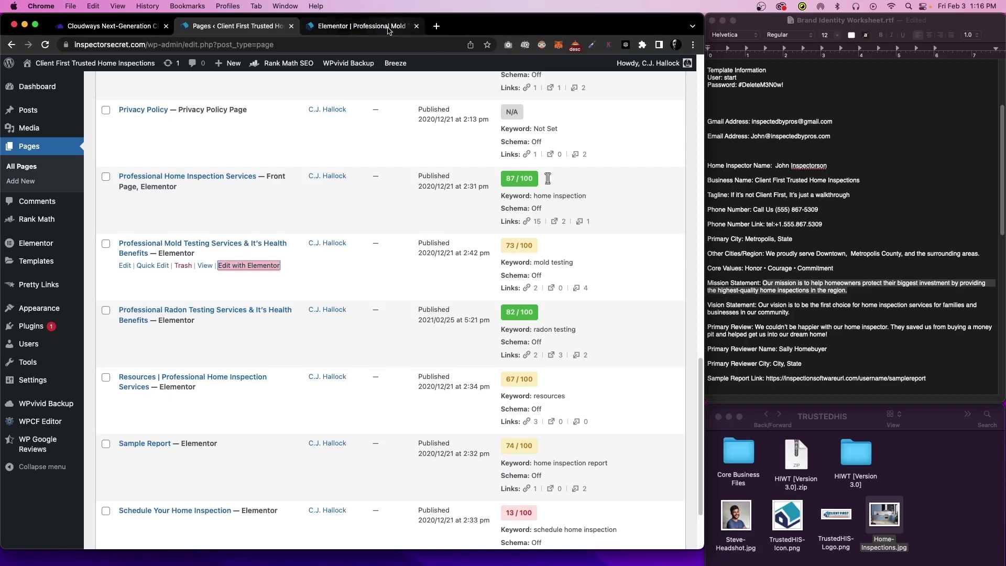
pyautogui.click(388, 30)
pyautogui.scroll(-5, 514, 195)
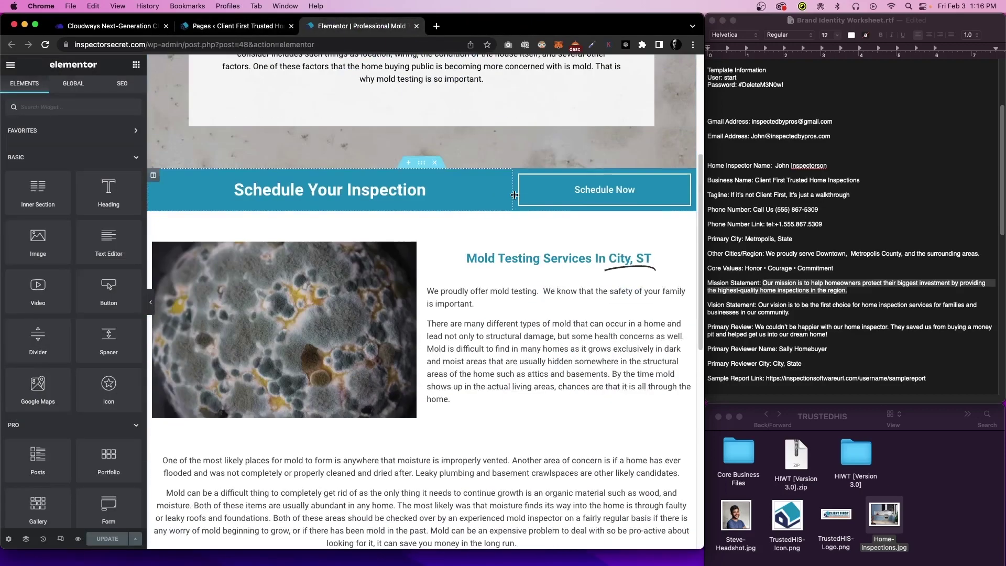
# Select the mold headline's City, ST placeholder and clear an accidentally pasted mission statement.
pyautogui.click(556, 259)
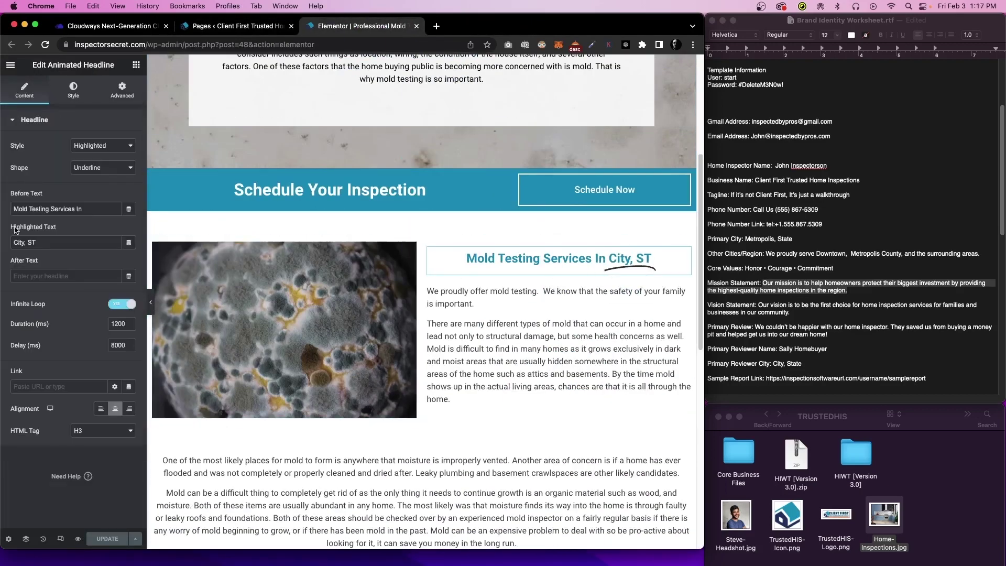
pyautogui.moveTo(43, 243); pyautogui.dragTo(9, 242)
pyautogui.write('Our mission is to help homeowners protect their biggest investment by providing the highest-quality home inspections in the region.')
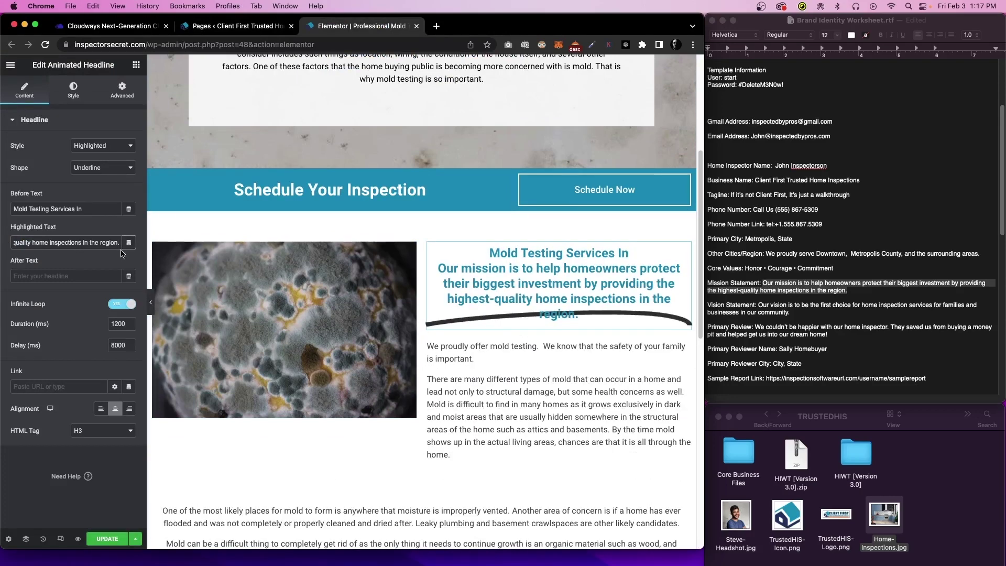
pyautogui.press('super+a')
pyautogui.press('BackSpace')
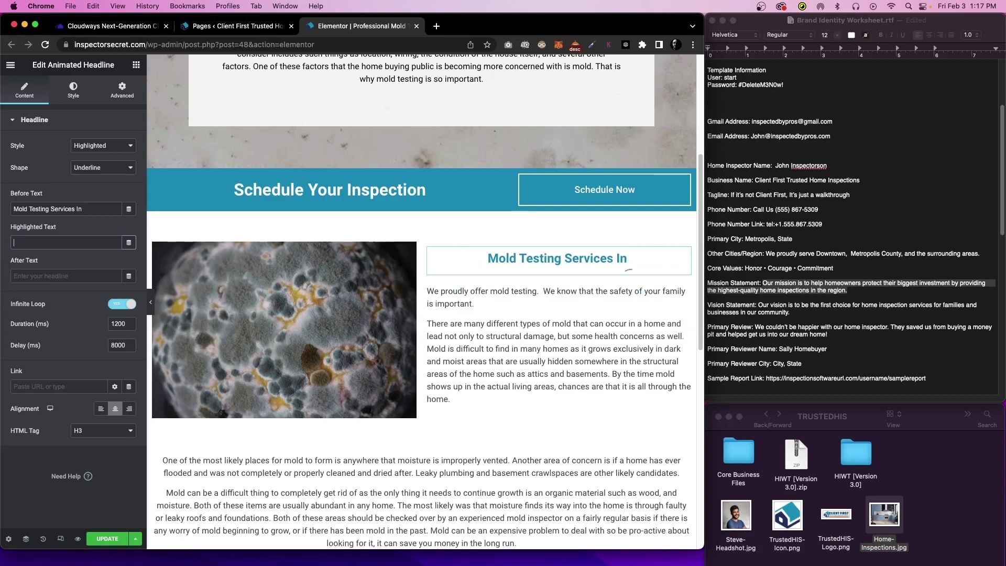
# Paste 'Metropolis, State' as the mold headline's highlighted city and save the page.
pyautogui.click(815, 240)
pyautogui.moveTo(794, 239); pyautogui.dragTo(745, 239)
pyautogui.press('super+c')
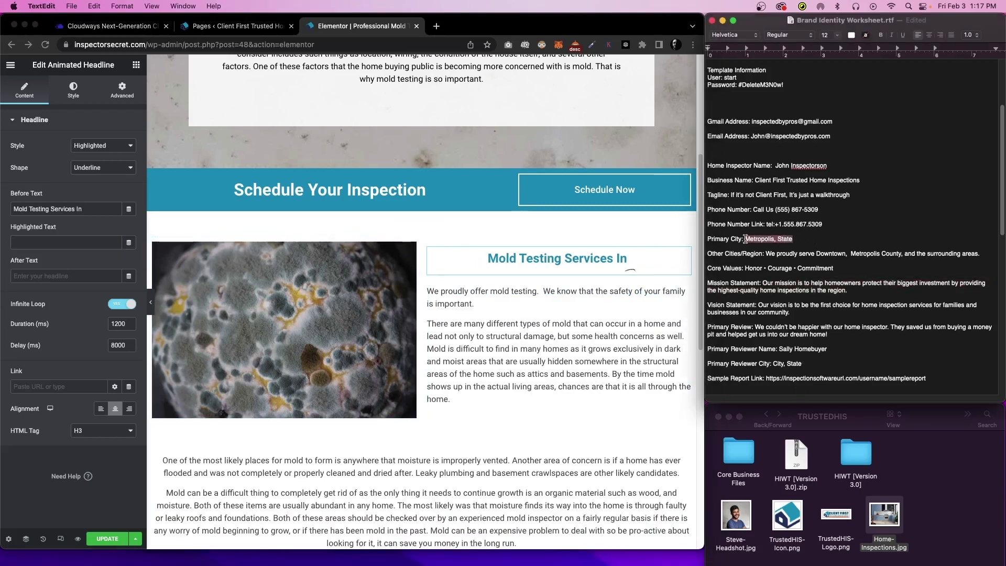
pyautogui.click(52, 245)
pyautogui.press('super+v')
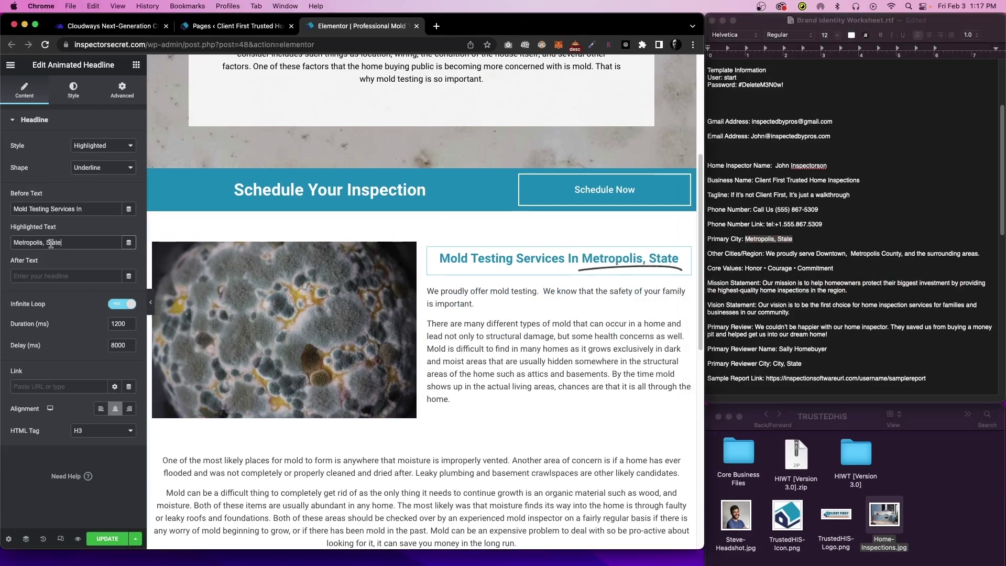
pyautogui.scroll(-5, 452, 341)
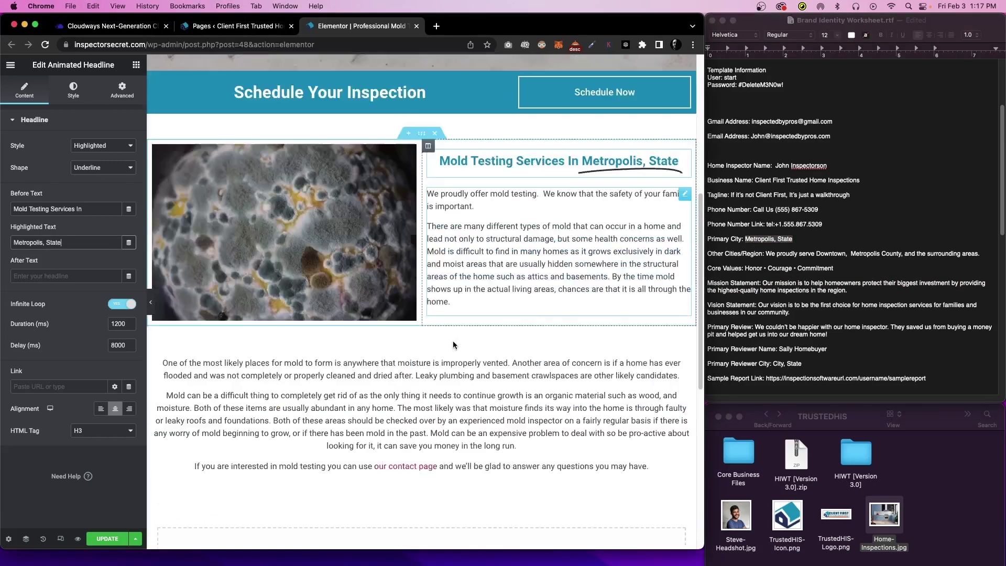
pyautogui.scroll(6, 453, 340)
pyautogui.scroll(4, 453, 341)
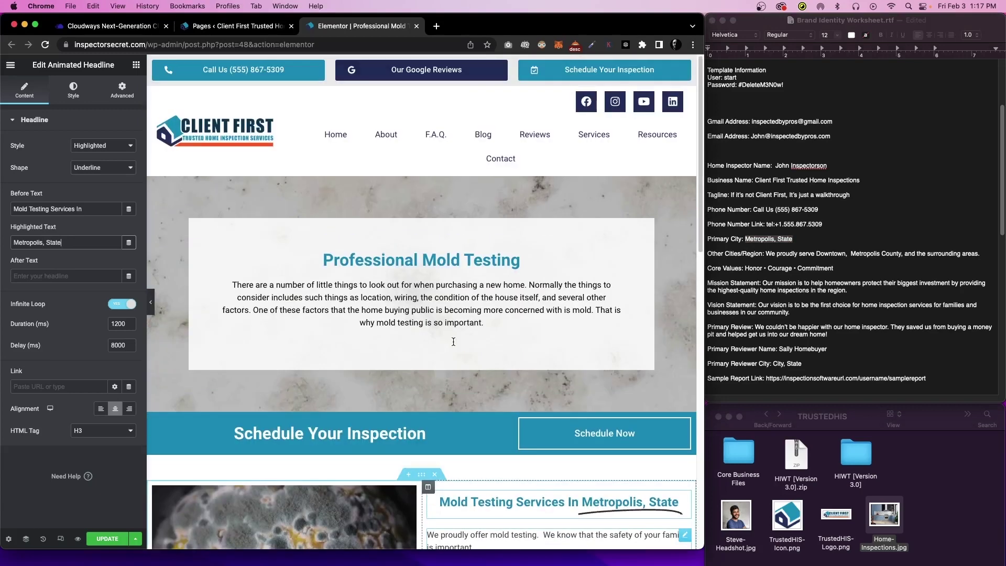
pyautogui.click(105, 542)
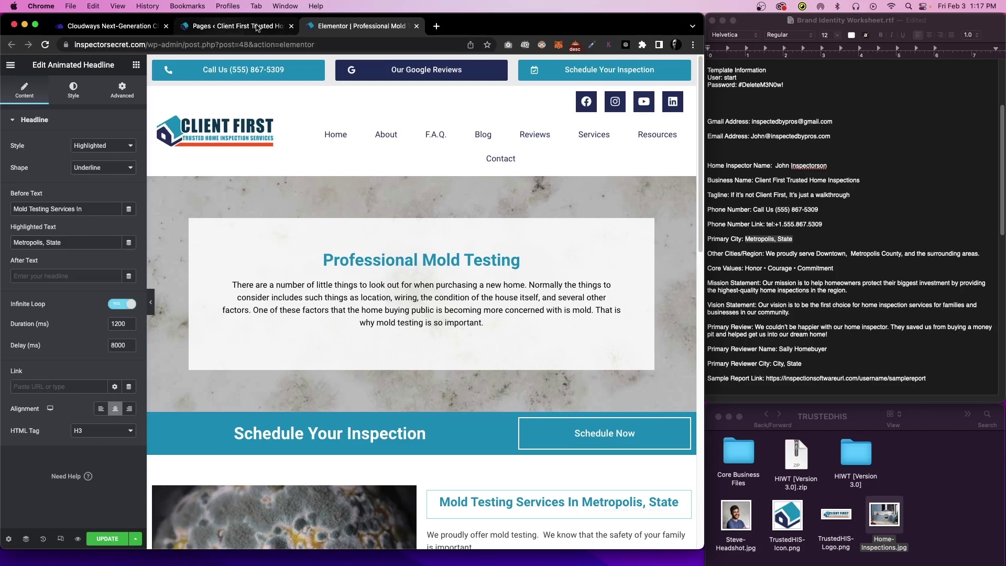
# Close the mold editor, look through the Professional Radon Testing page in Elementor, then close it.
pyautogui.click(416, 26)
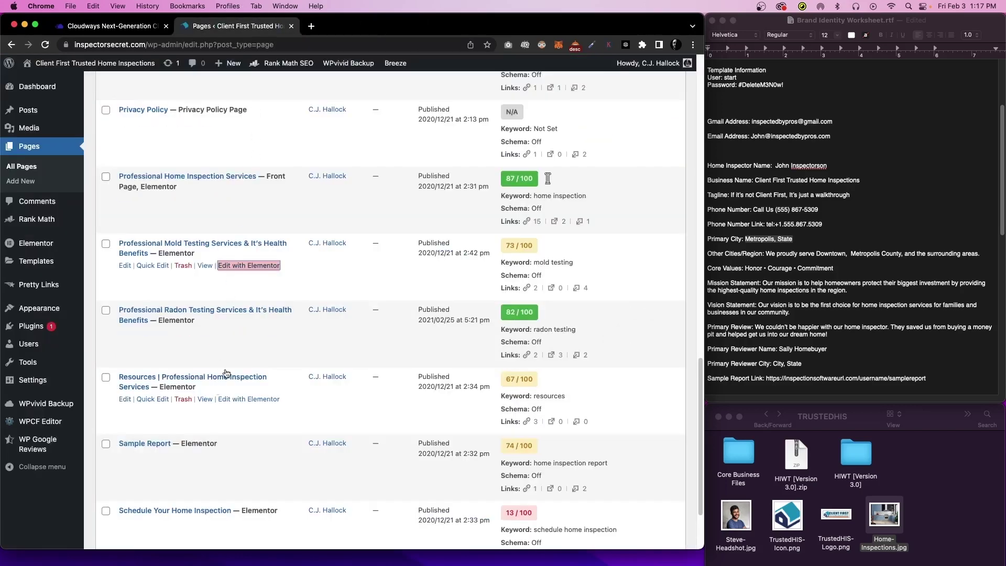
pyautogui.rightClick(253, 333)
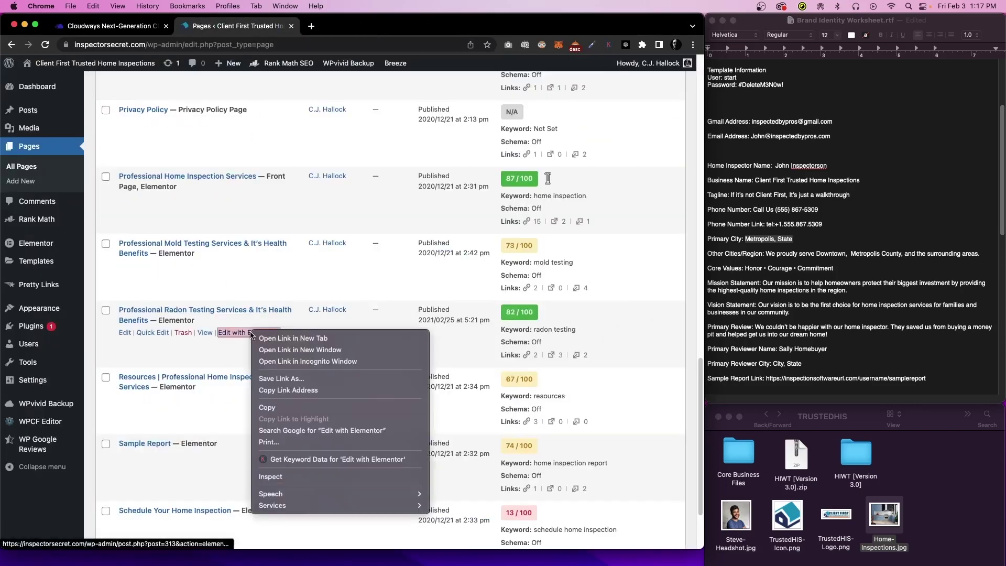
pyautogui.click(282, 339)
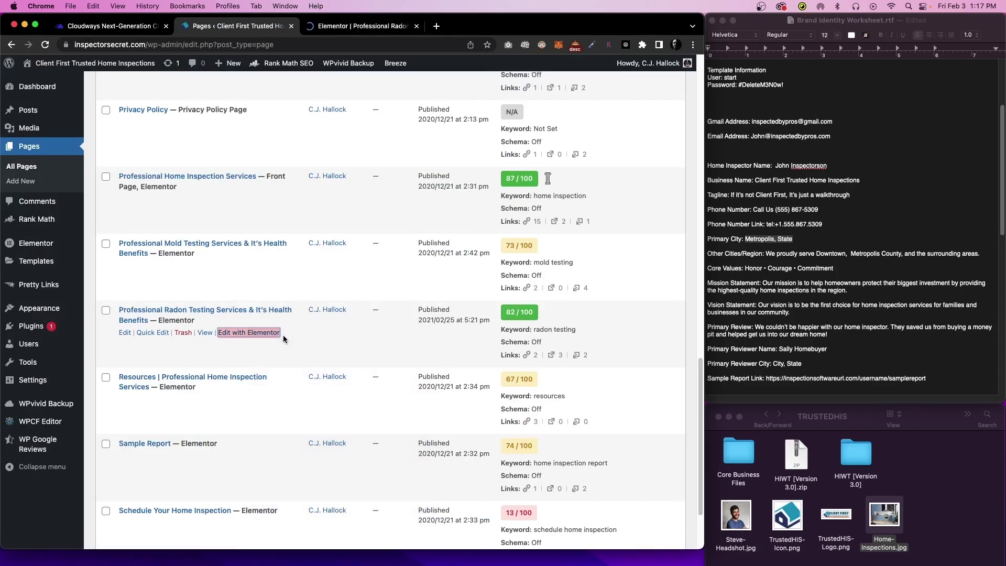
pyautogui.click(367, 27)
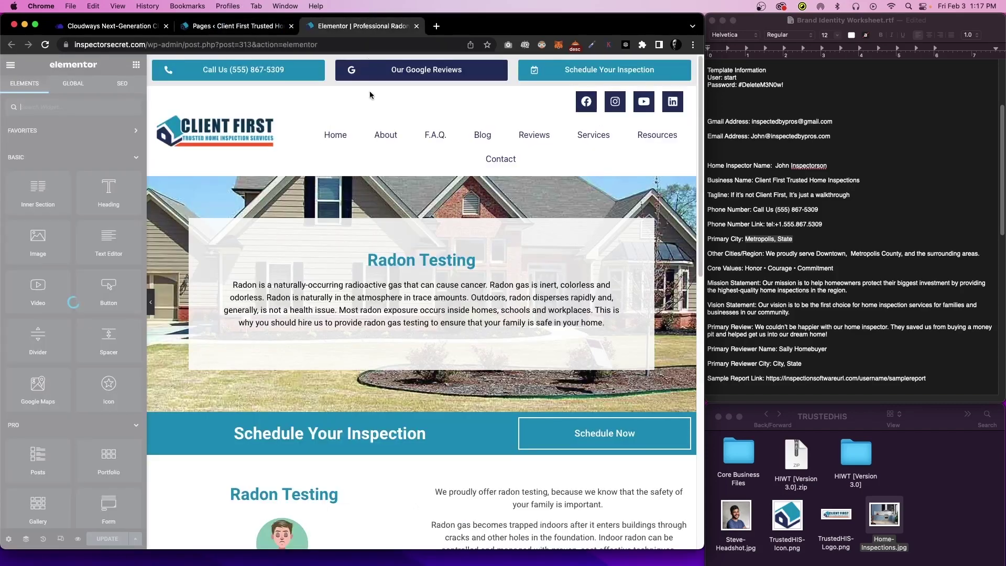
pyautogui.scroll(-6, 452, 272)
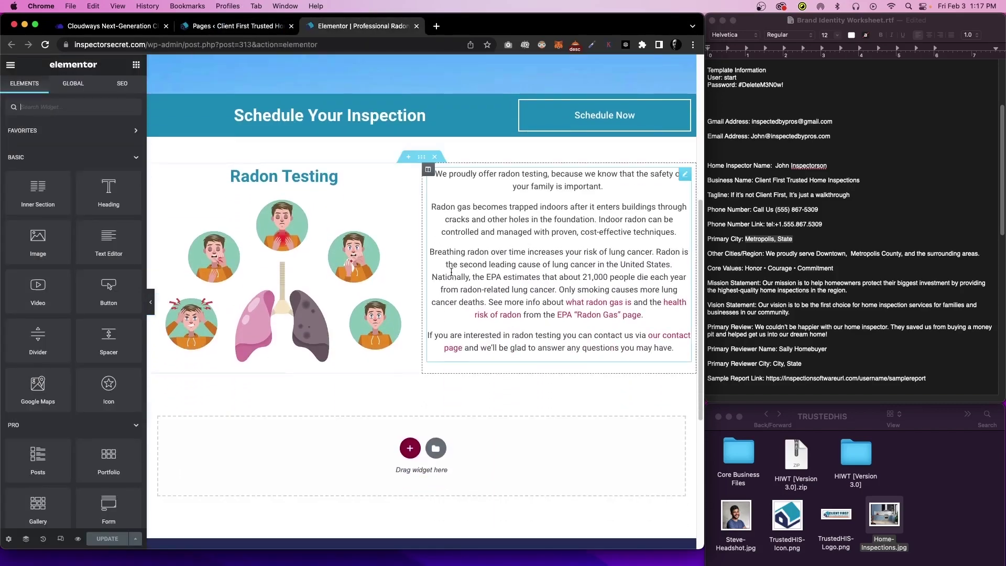
pyautogui.scroll(2, 451, 272)
pyautogui.scroll(5, 451, 275)
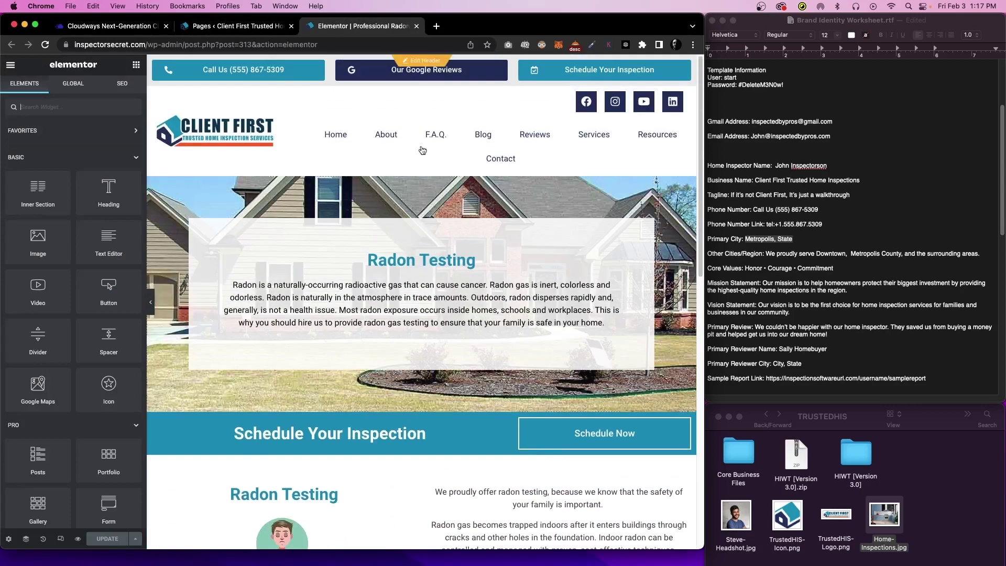
pyautogui.click(416, 27)
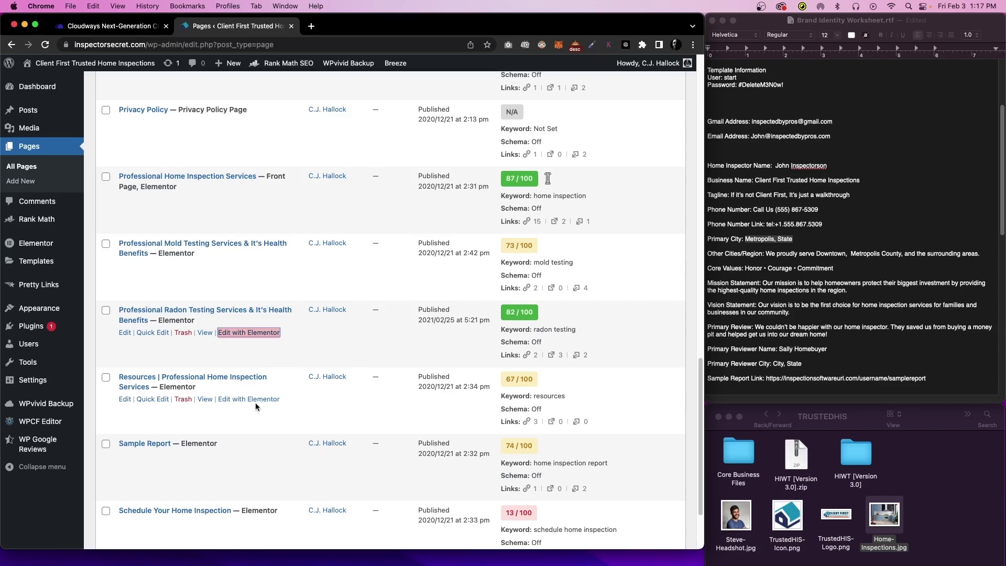
# Open the Resources page in the Elementor editor in a new tab.
pyautogui.rightClick(256, 402)
pyautogui.click(302, 390)
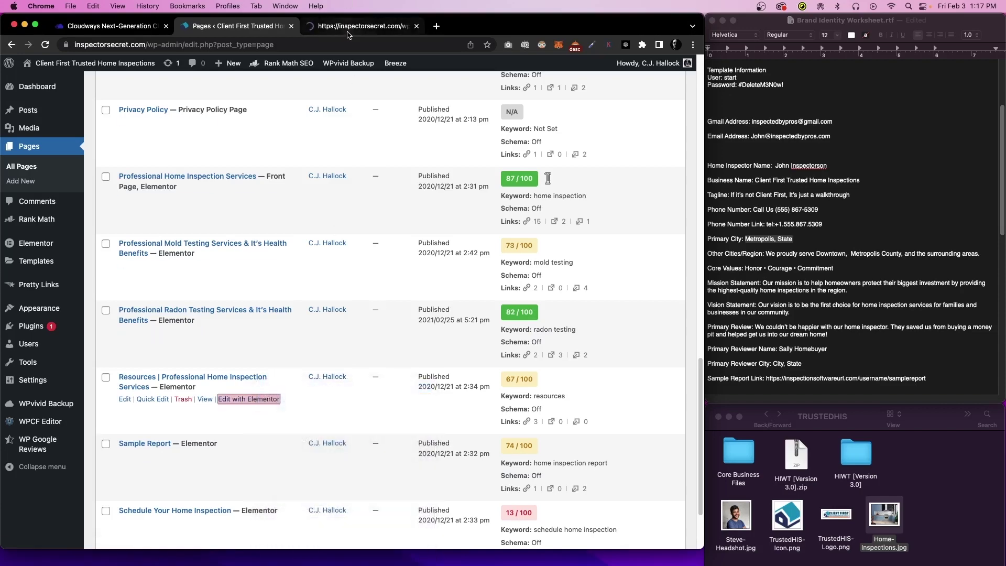
pyautogui.click(348, 32)
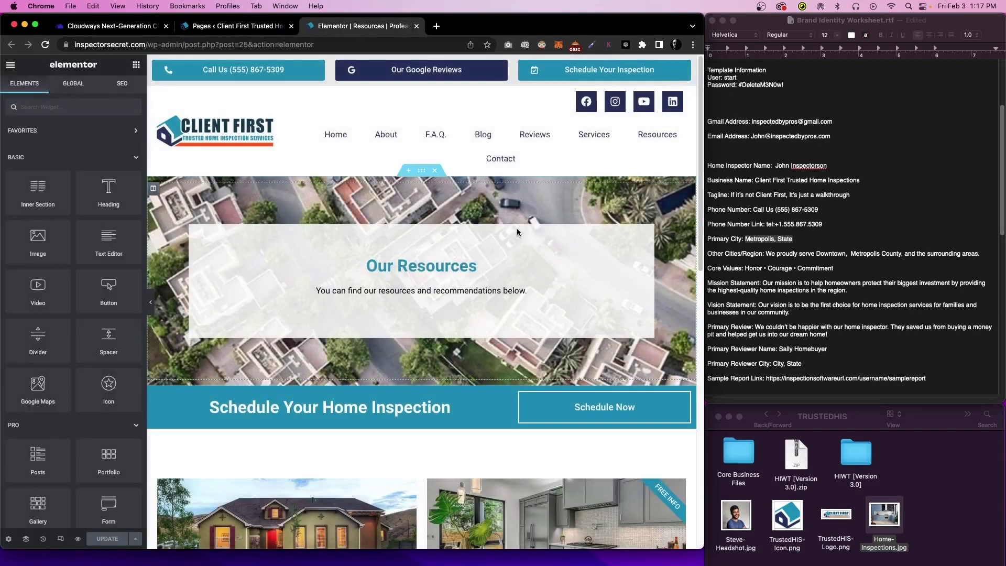
# Duplicate the Sample Report / Life Expectancy card row, then delete the duplicate, leaving changes unsaved.
pyautogui.scroll(-6, 517, 228)
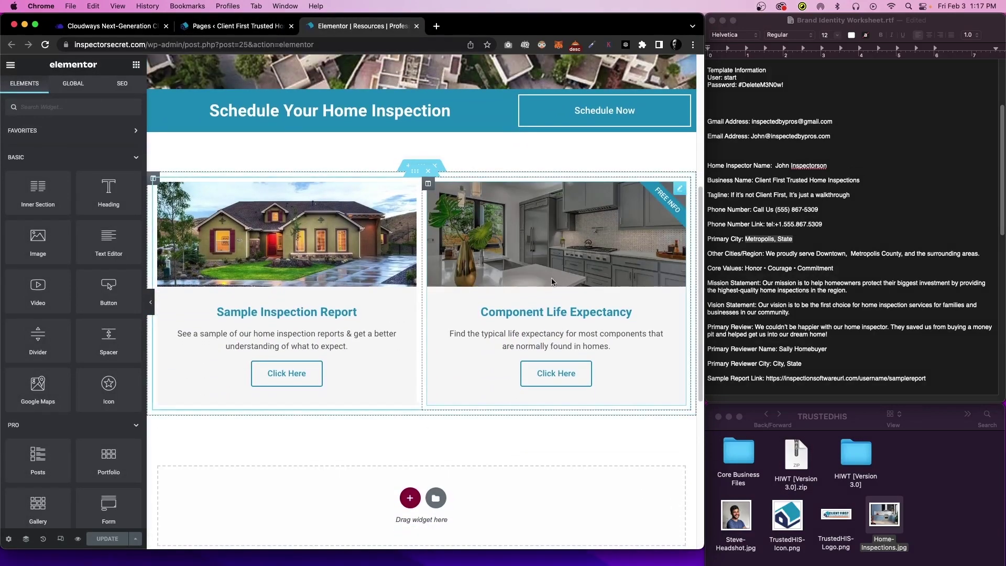
pyautogui.click(517, 247)
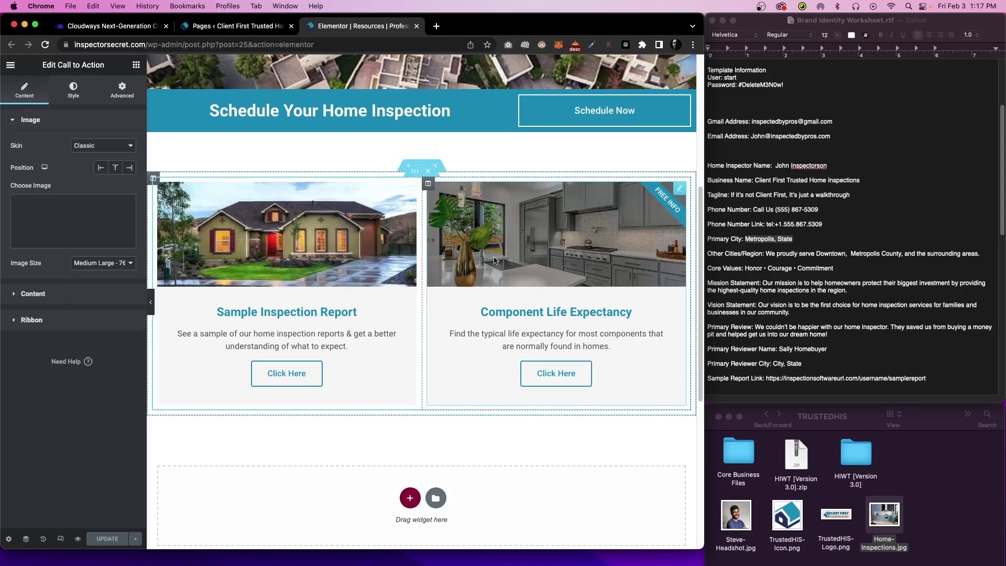
pyautogui.rightClick(415, 172)
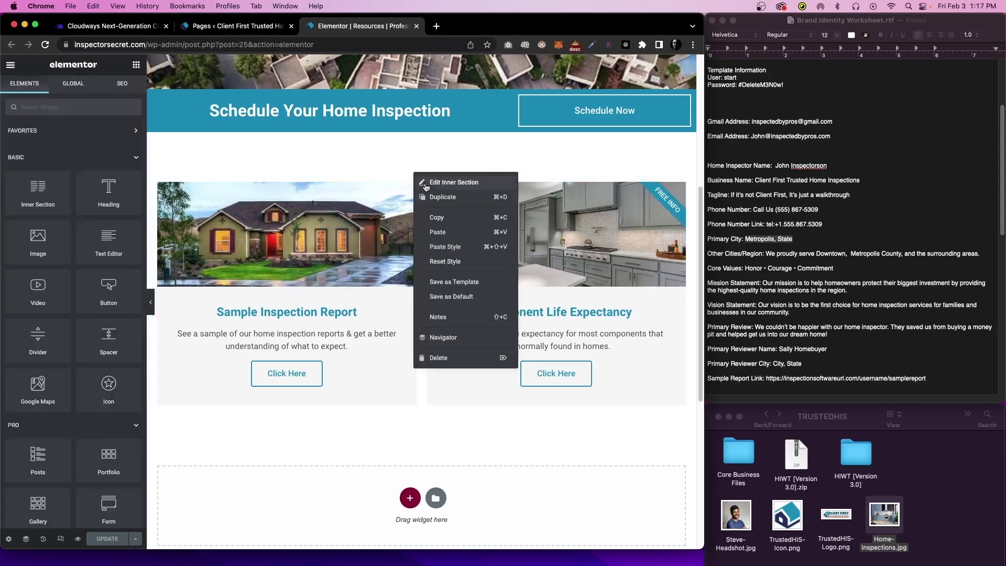
pyautogui.click(443, 196)
pyautogui.scroll(-3, 491, 266)
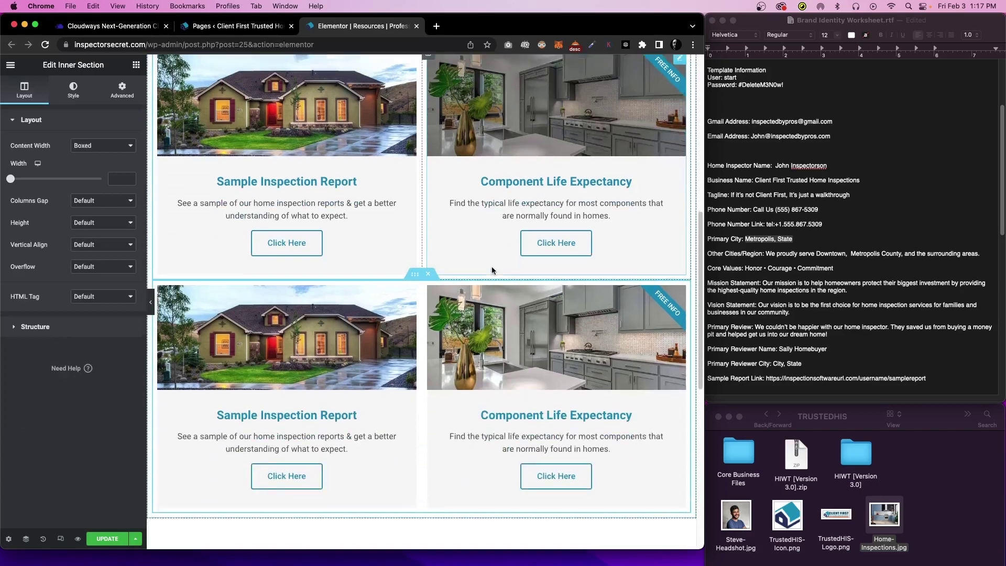
pyautogui.click(427, 251)
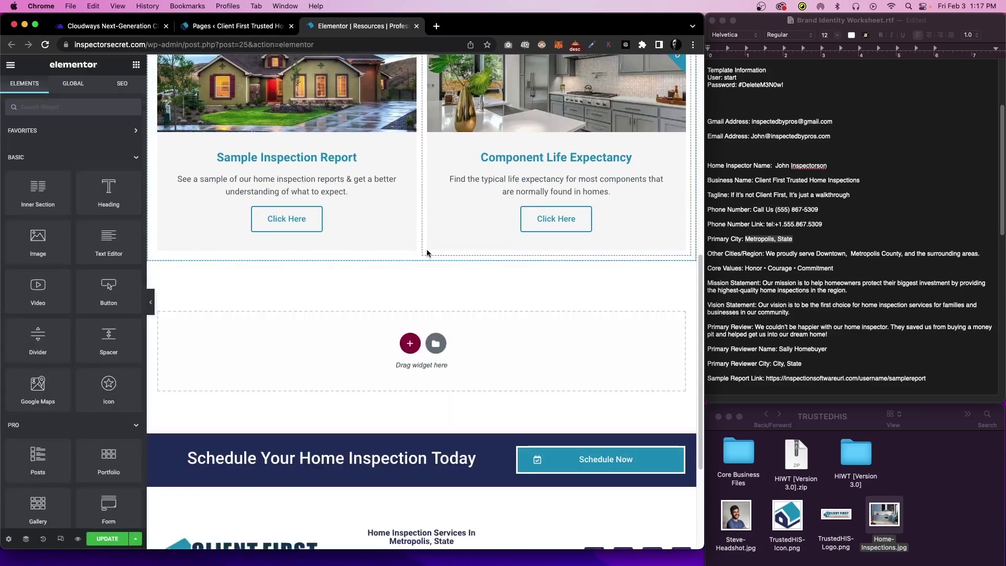
pyautogui.scroll(3, 427, 250)
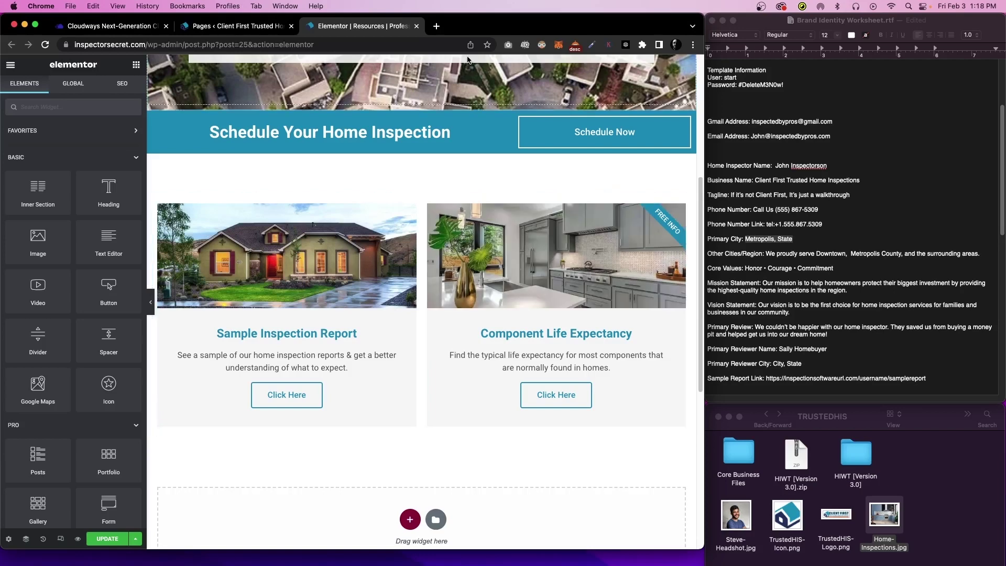
# Leave the Resources editor without saving and open Sample Report in Elementor in a new tab.
pyautogui.click(417, 26)
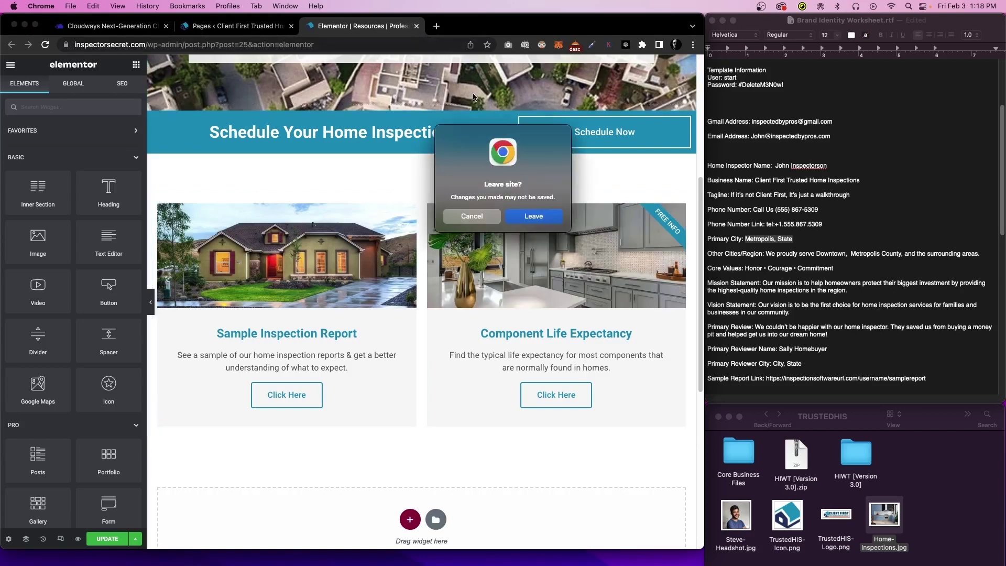
pyautogui.click(531, 227)
pyautogui.scroll(-2, 260, 315)
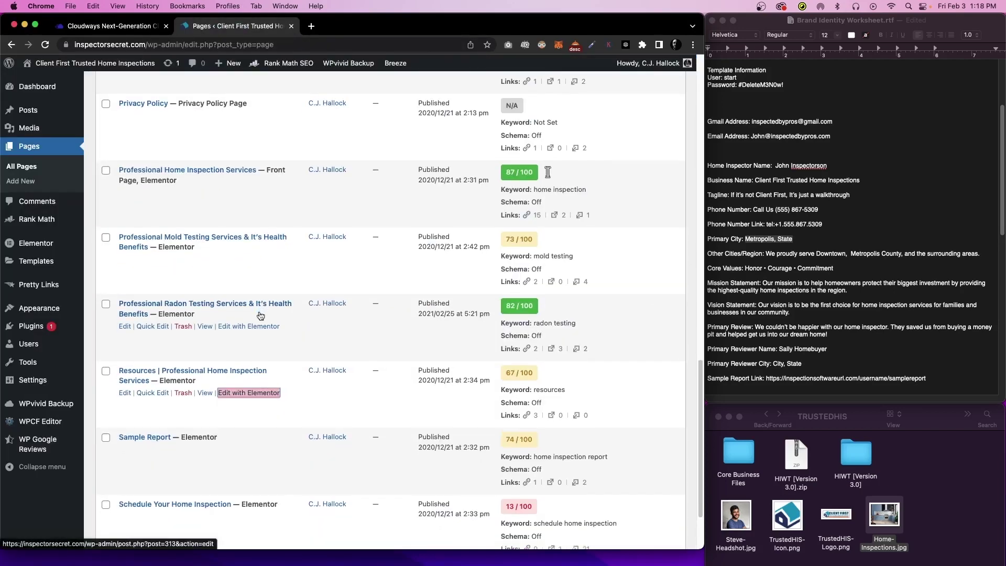
pyautogui.rightClick(248, 358)
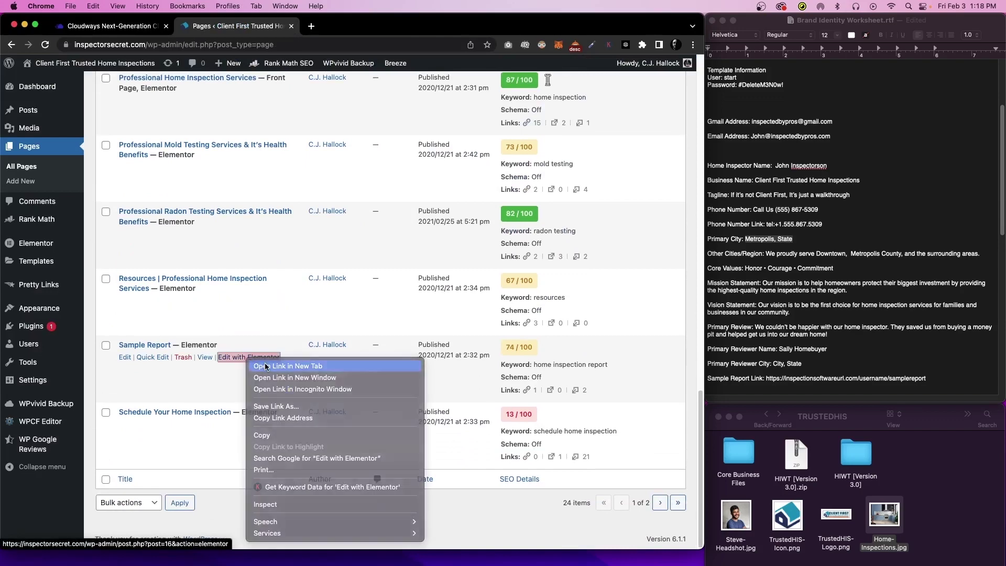
pyautogui.click(267, 365)
pyautogui.click(354, 26)
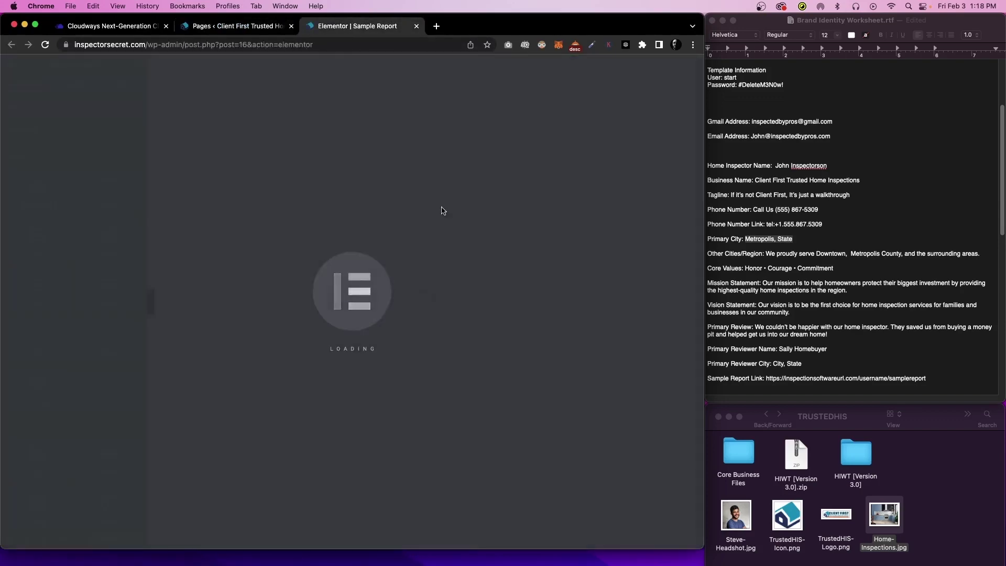
pyautogui.scroll(-5, 448, 214)
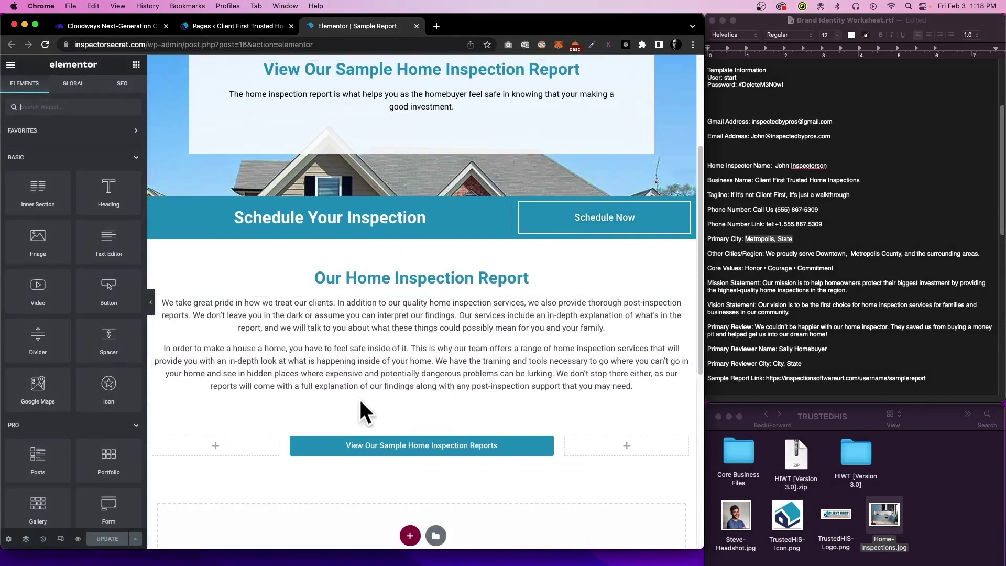
pyautogui.scroll(-3, 321, 307)
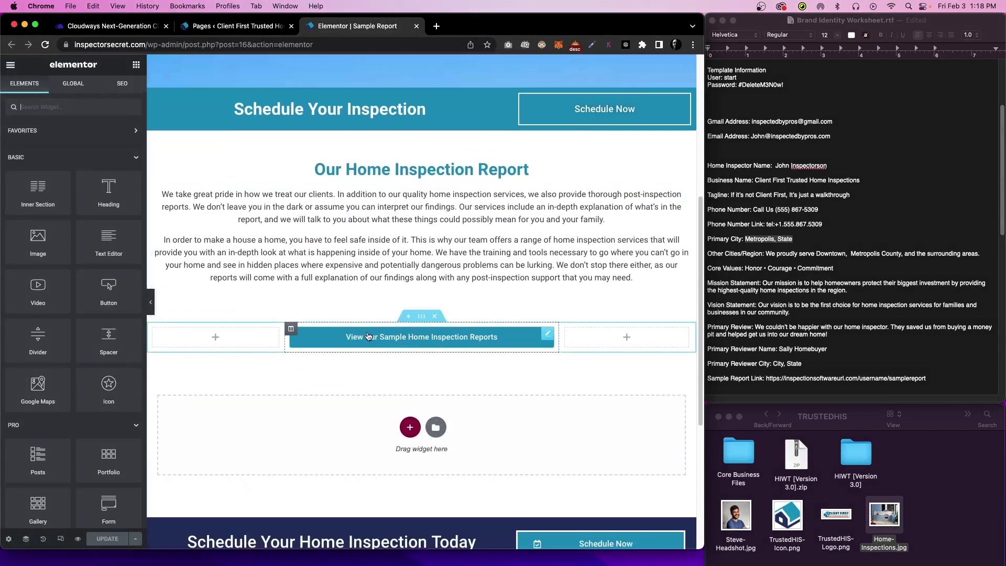
# Set the sample reports button link to the worksheet's sample report URL and update the page.
pyautogui.click(548, 333)
pyautogui.doubleClick(27, 203)
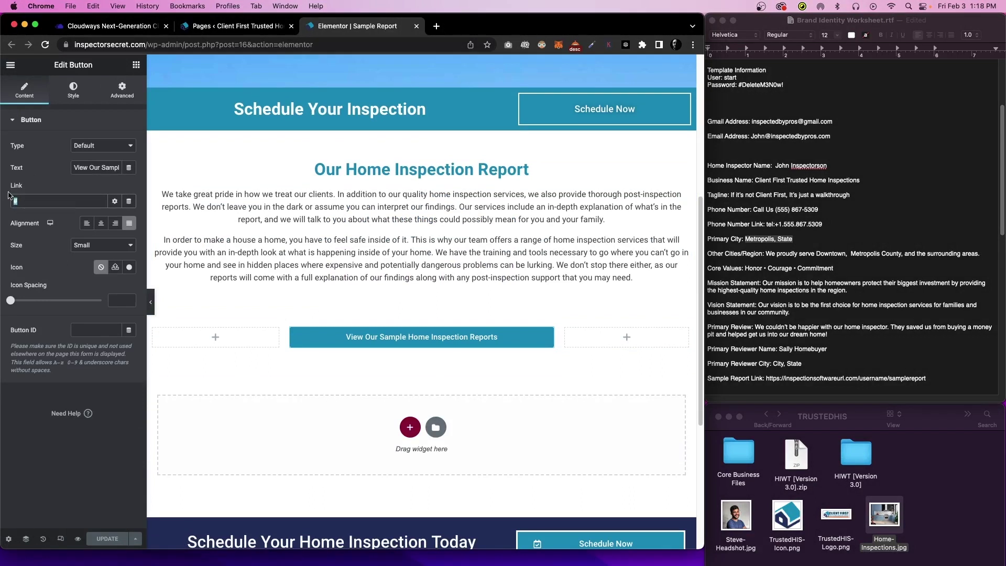
pyautogui.click(913, 381)
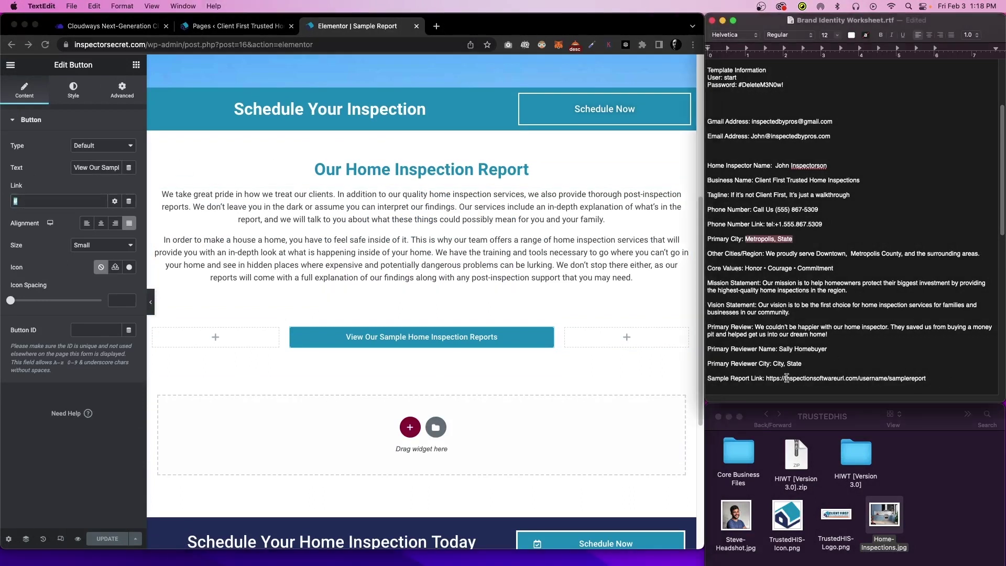
pyautogui.moveTo(767, 379); pyautogui.dragTo(934, 378)
pyautogui.press('super+c')
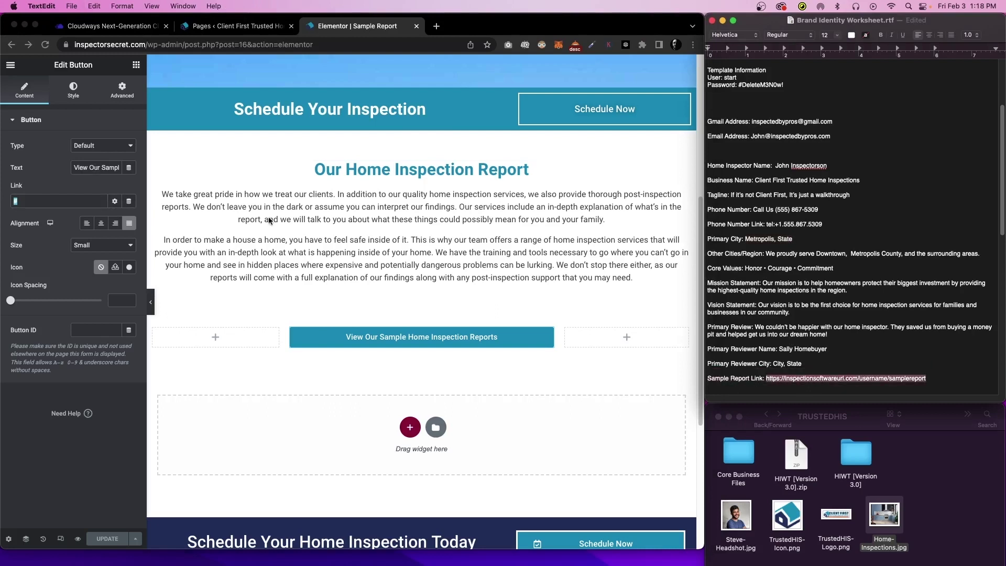
pyautogui.click(28, 204)
pyautogui.press('super+v')
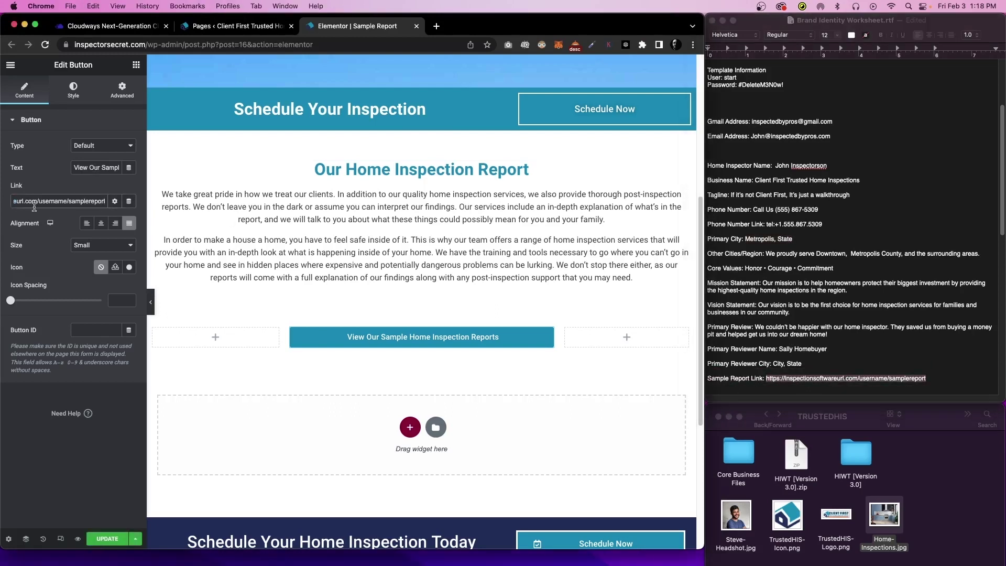
pyautogui.click(107, 538)
pyautogui.click(108, 538)
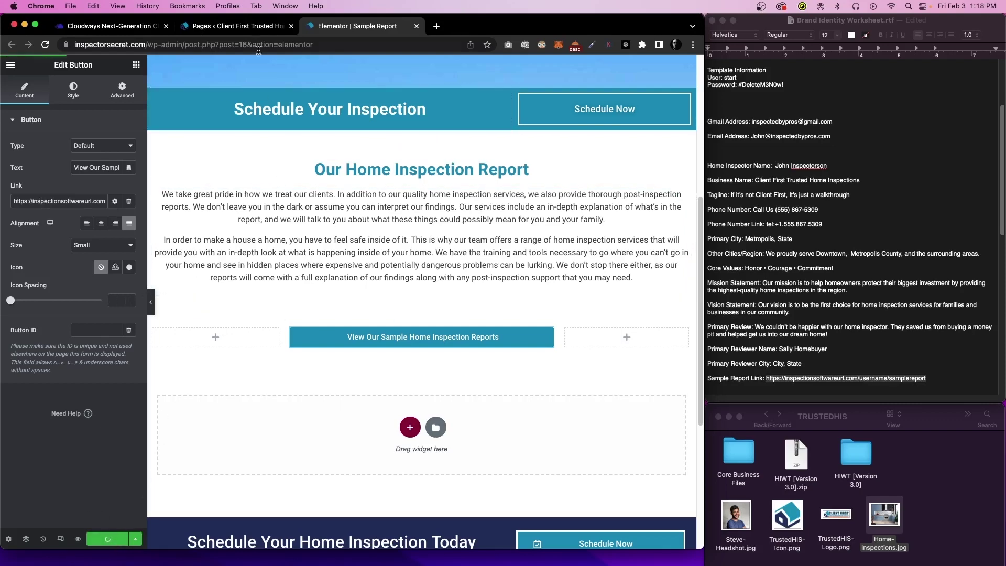
pyautogui.click(239, 26)
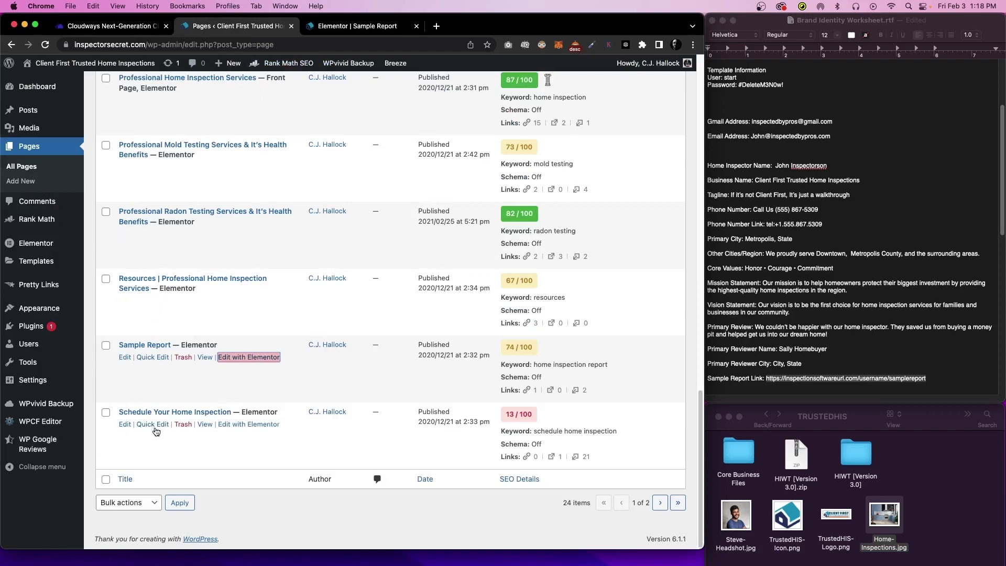
# Open Schedule Your Home Inspection in Elementor in a new tab and select its empty HTML widget.
pyautogui.rightClick(249, 424)
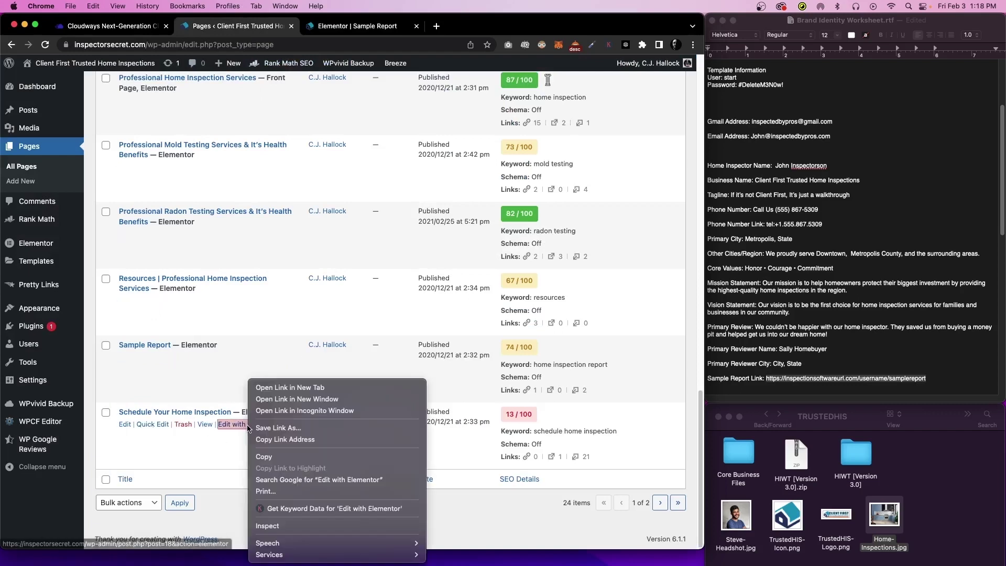
pyautogui.click(304, 387)
pyautogui.click(455, 25)
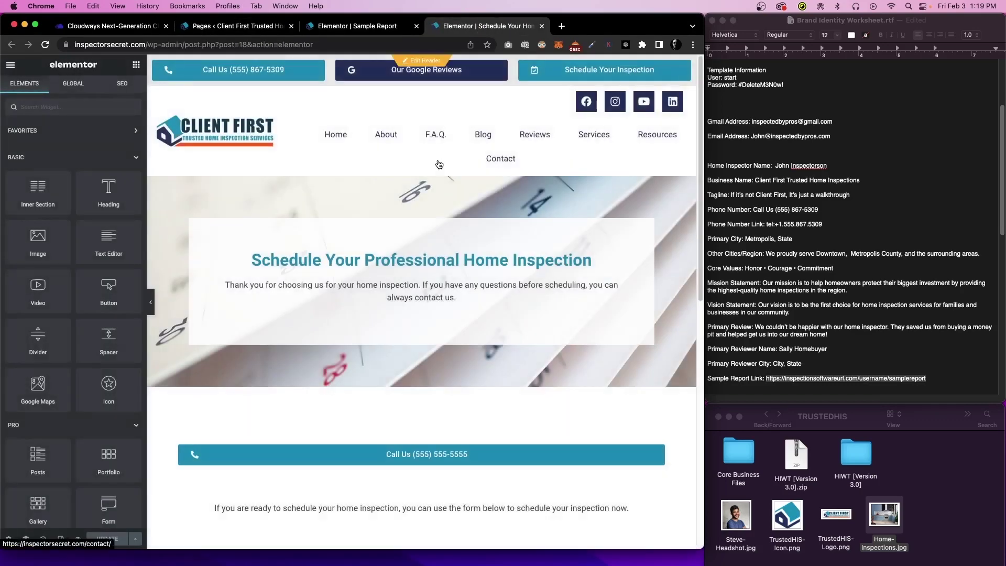
pyautogui.scroll(-6, 362, 266)
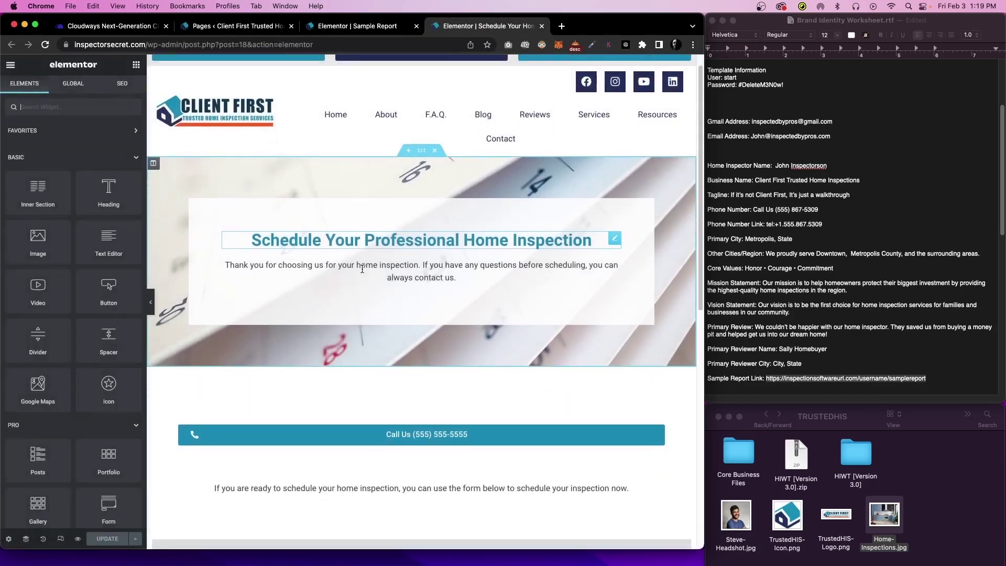
pyautogui.click(469, 274)
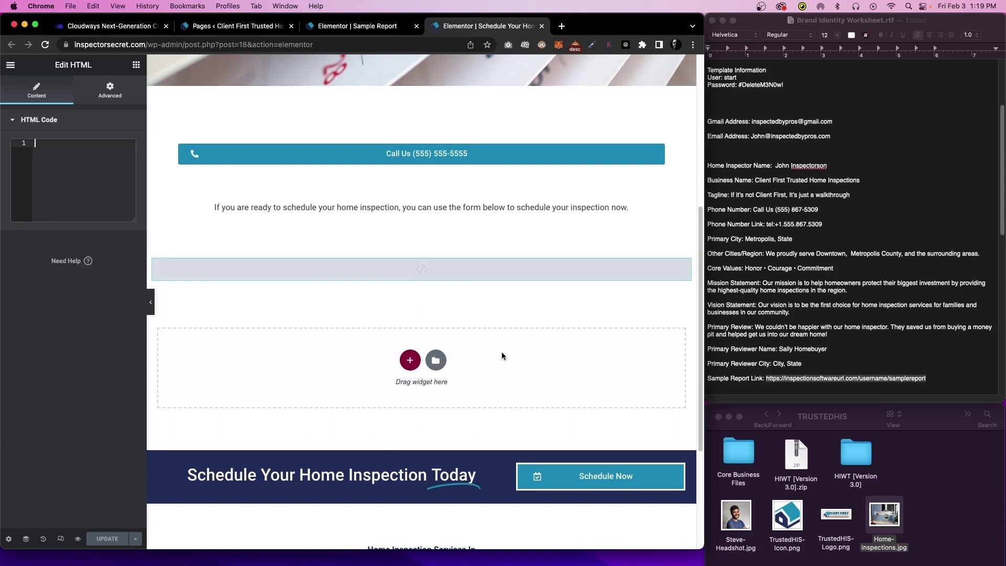
pyautogui.scroll(1, 500, 353)
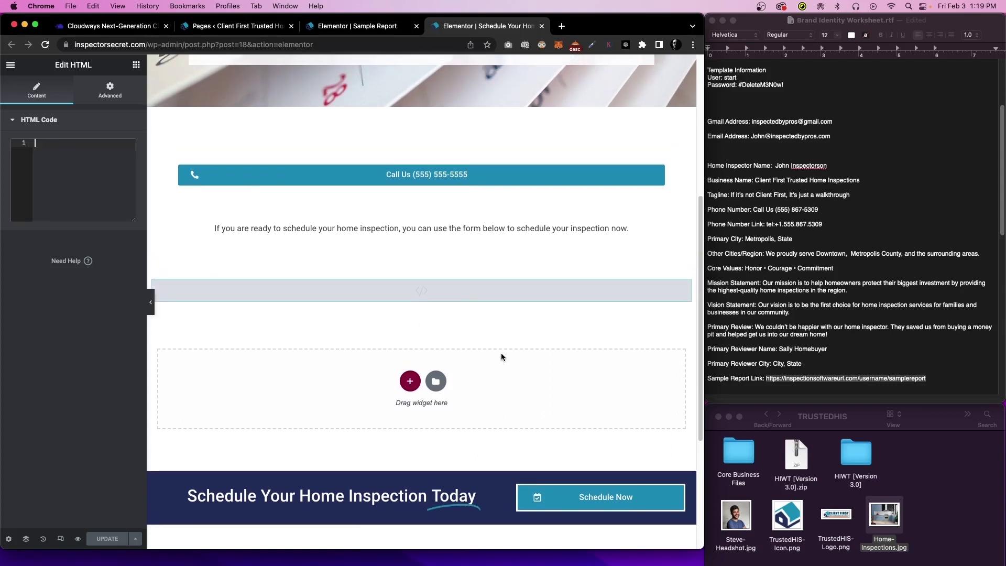
pyautogui.scroll(10, 501, 354)
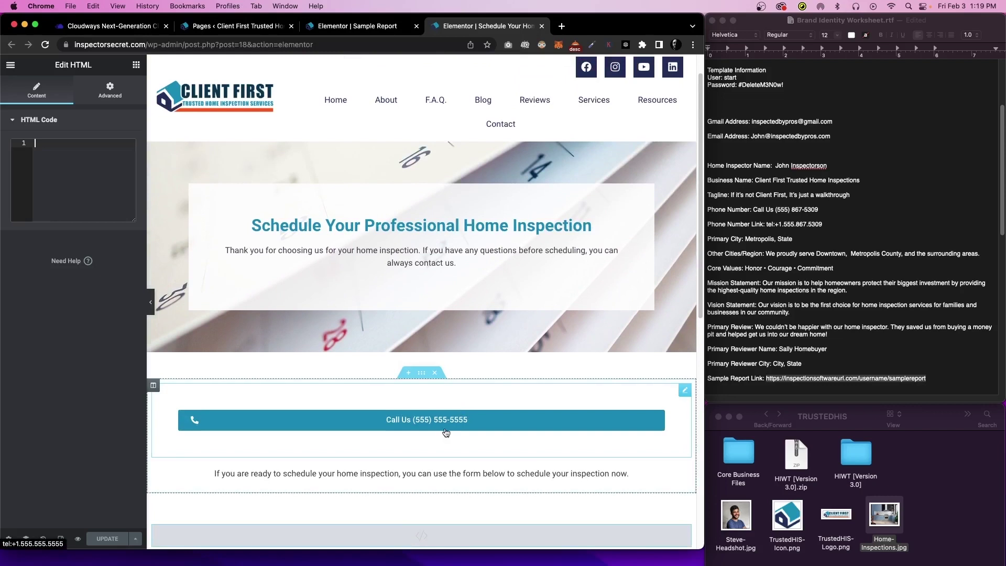
# Replace the Call Us button's text with the business phone number from the worksheet.
pyautogui.click(448, 429)
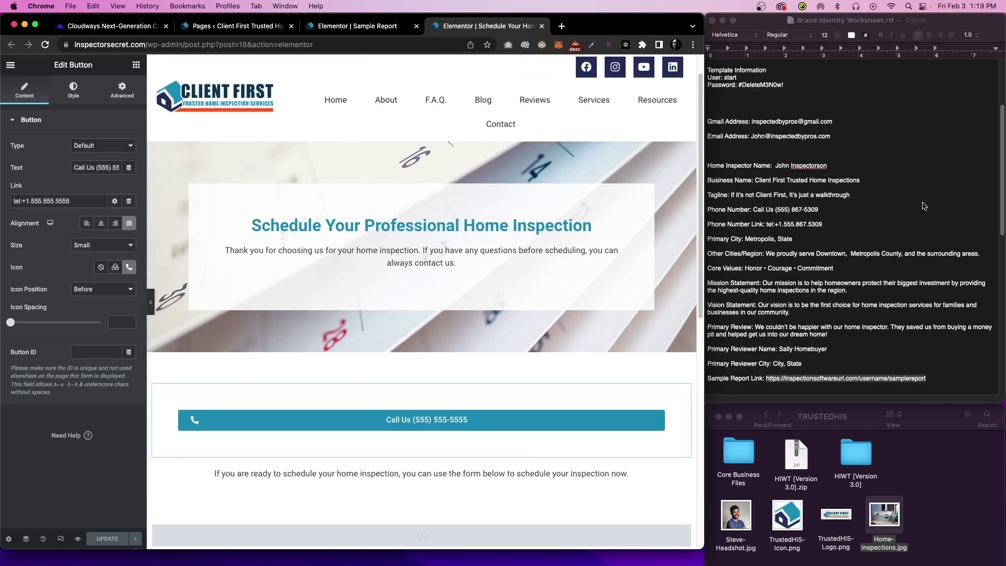
pyautogui.click(755, 211)
pyautogui.moveTo(753, 212); pyautogui.dragTo(818, 213)
pyautogui.press('super+c')
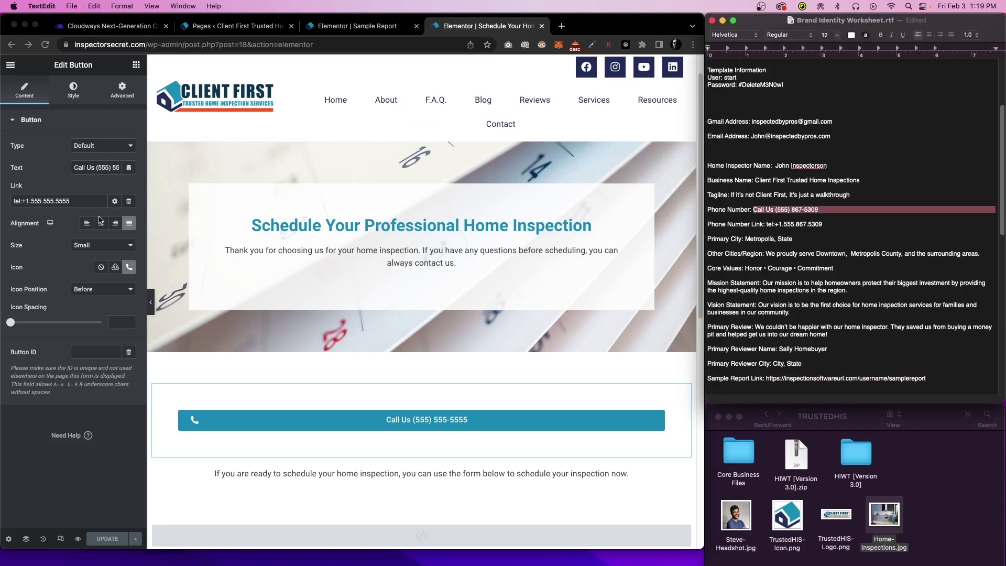
pyautogui.click(75, 169)
pyautogui.press('super+a')
pyautogui.press('super+v')
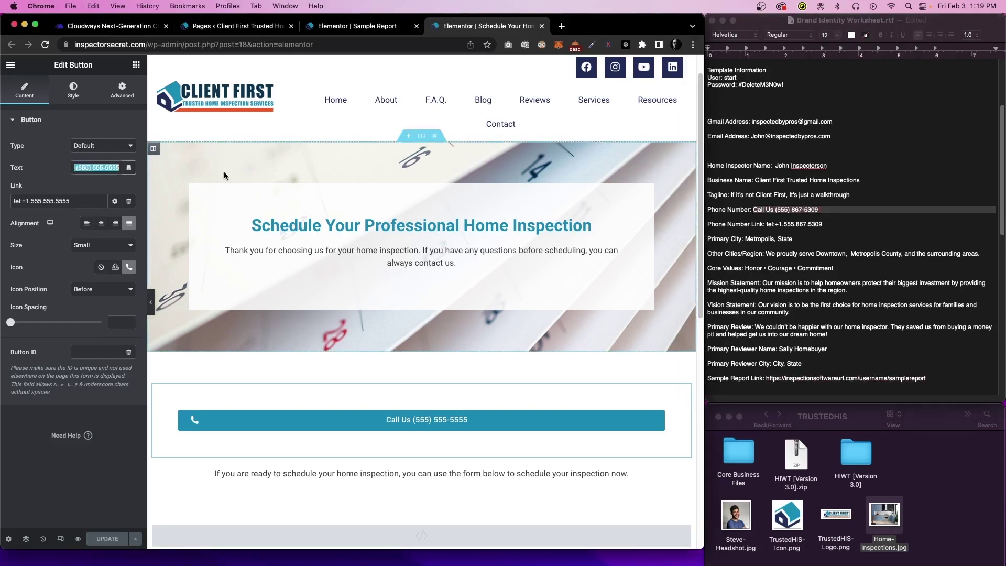
# Replace the button's link with the worksheet's tel: link and update the page.
pyautogui.click(767, 225)
pyautogui.moveTo(767, 224); pyautogui.dragTo(821, 225)
pyautogui.press('super+c')
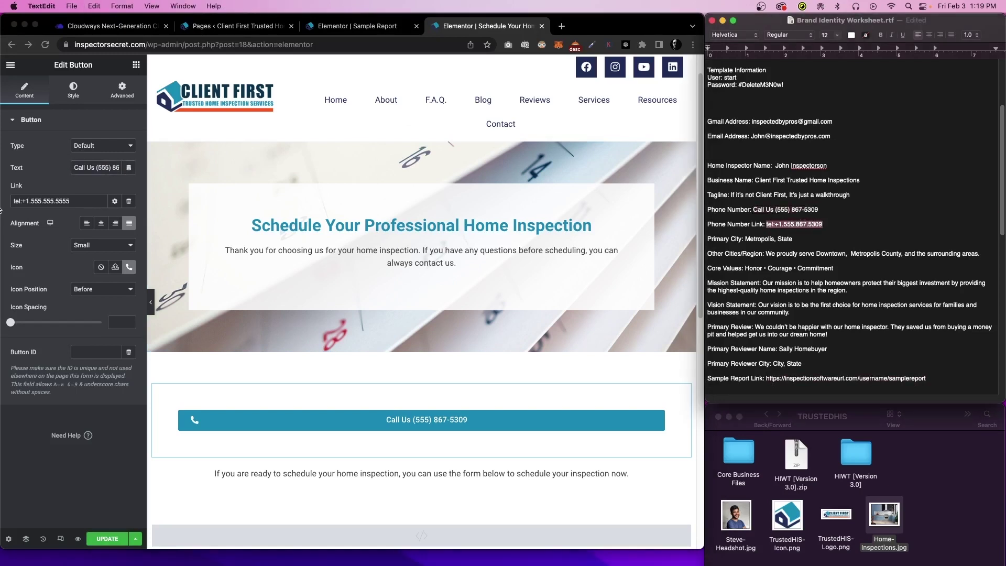
pyautogui.click(79, 198)
pyautogui.press('super+a')
pyautogui.press('super+v')
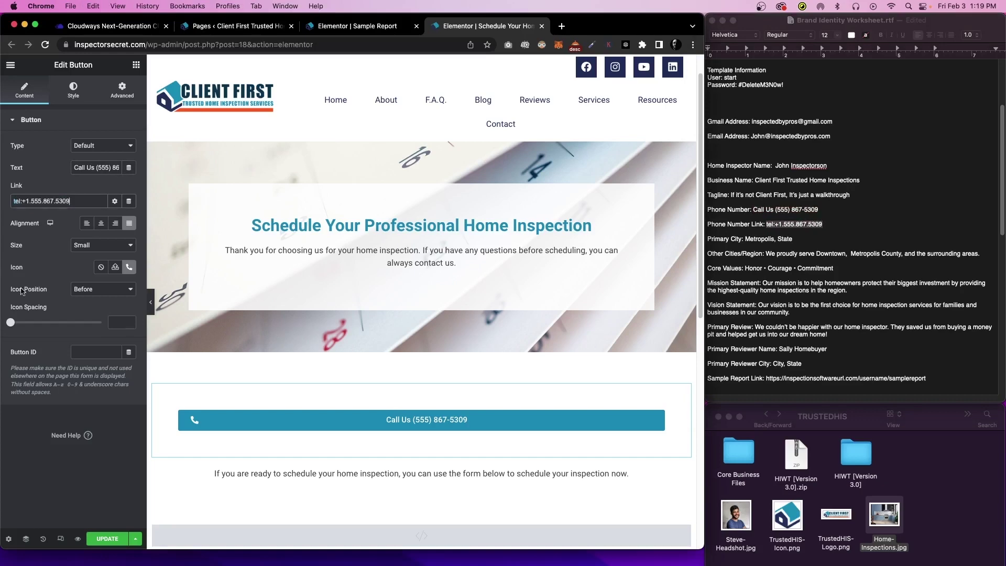
pyautogui.click(106, 539)
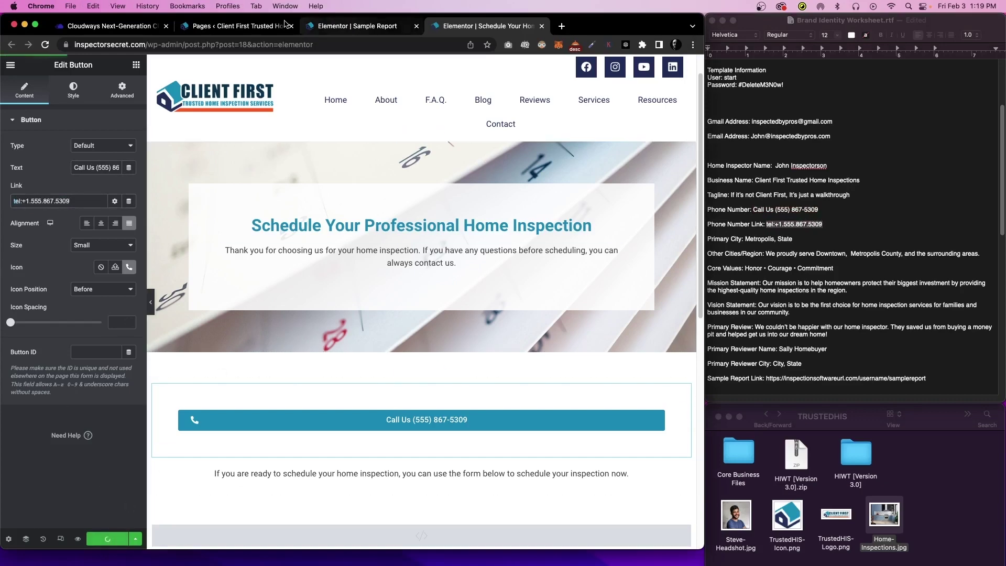
pyautogui.click(267, 30)
# Close the Sample Report and Schedule editor tabs and open Sewer Scope in Elementor from Pages page 2.
pyautogui.click(417, 25)
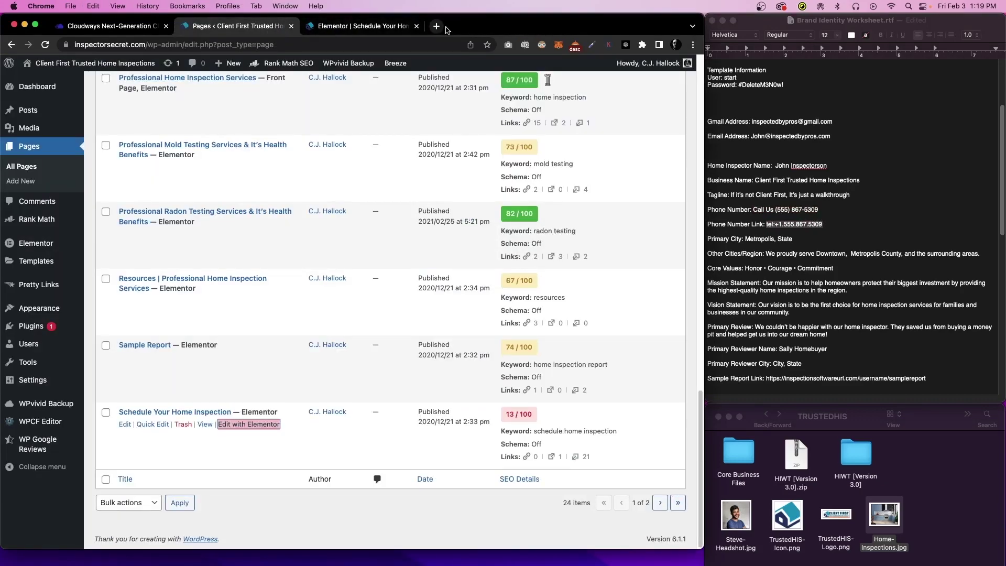
pyautogui.click(417, 26)
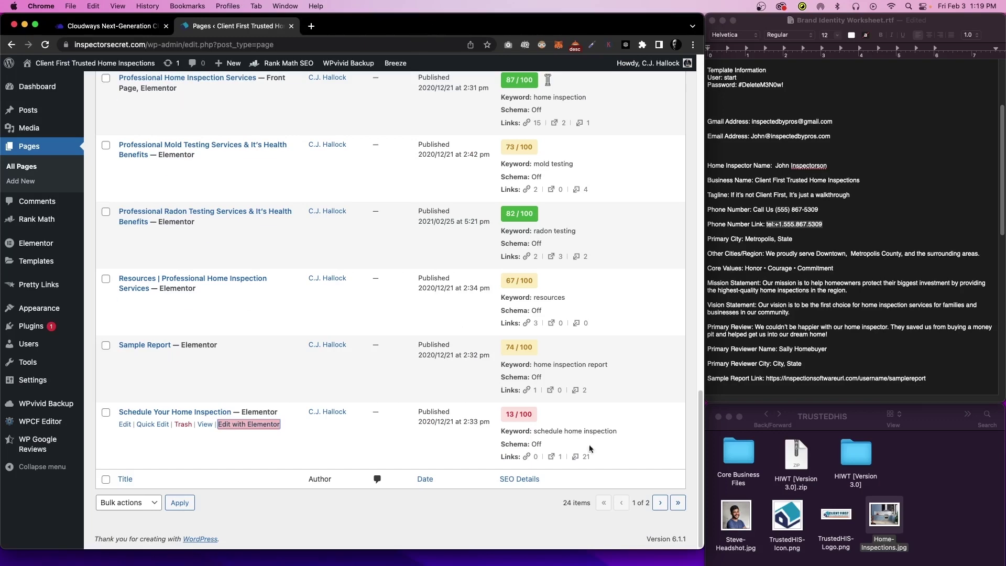
pyautogui.click(660, 504)
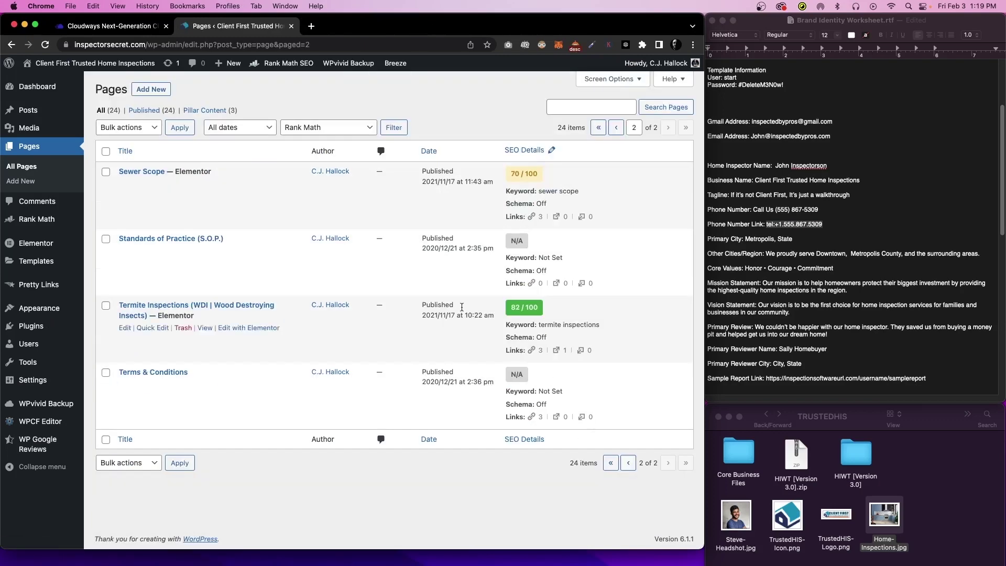
pyautogui.rightClick(253, 188)
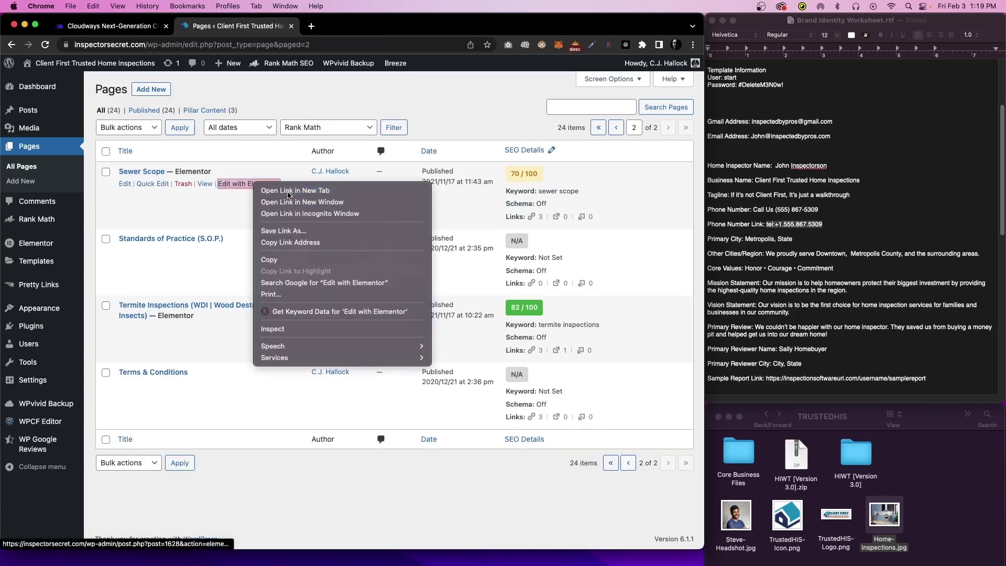
pyautogui.click(287, 193)
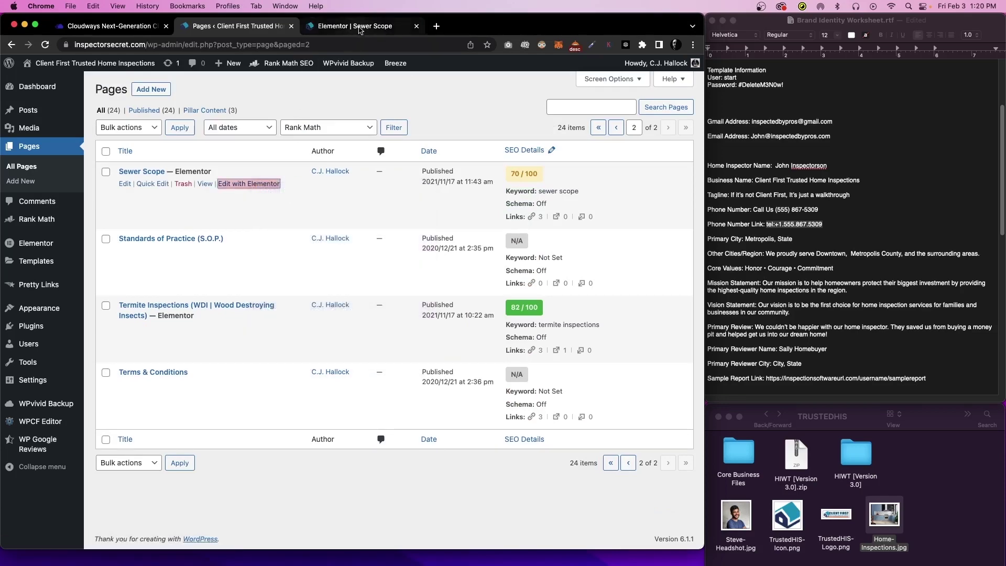
pyautogui.click(359, 28)
pyautogui.scroll(-3, 367, 420)
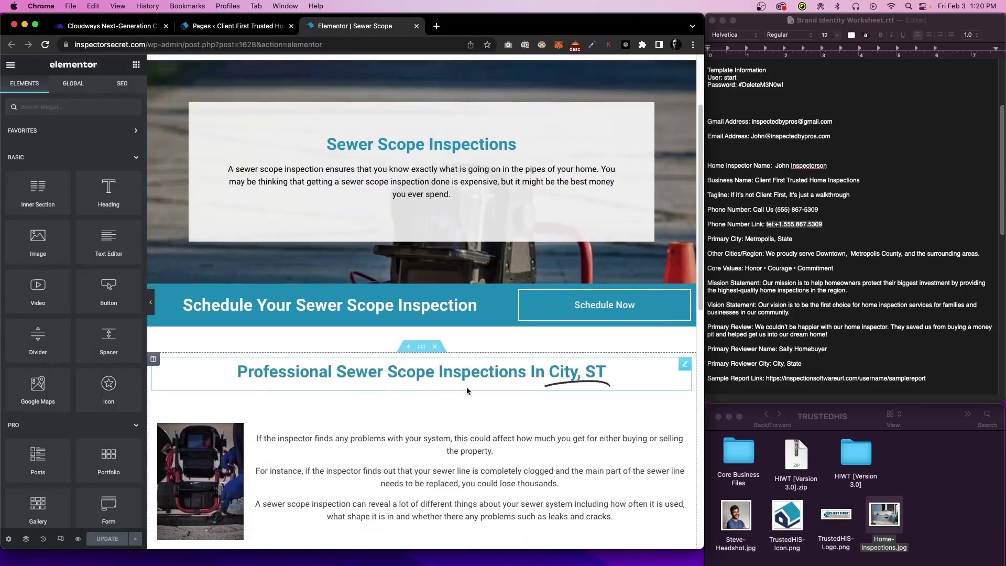
# Replace the headline's highlighted text 'City, ST' with 'Metropolis, State' and update the page.
pyautogui.click(366, 373)
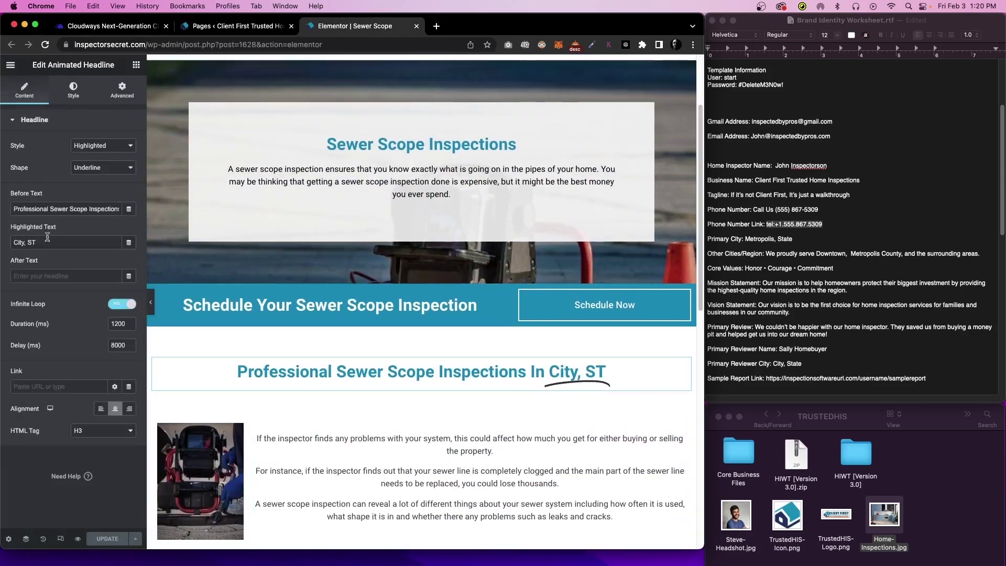
pyautogui.moveTo(52, 242); pyautogui.dragTo(1, 242)
pyautogui.write('tel:+1.555.867.5309')
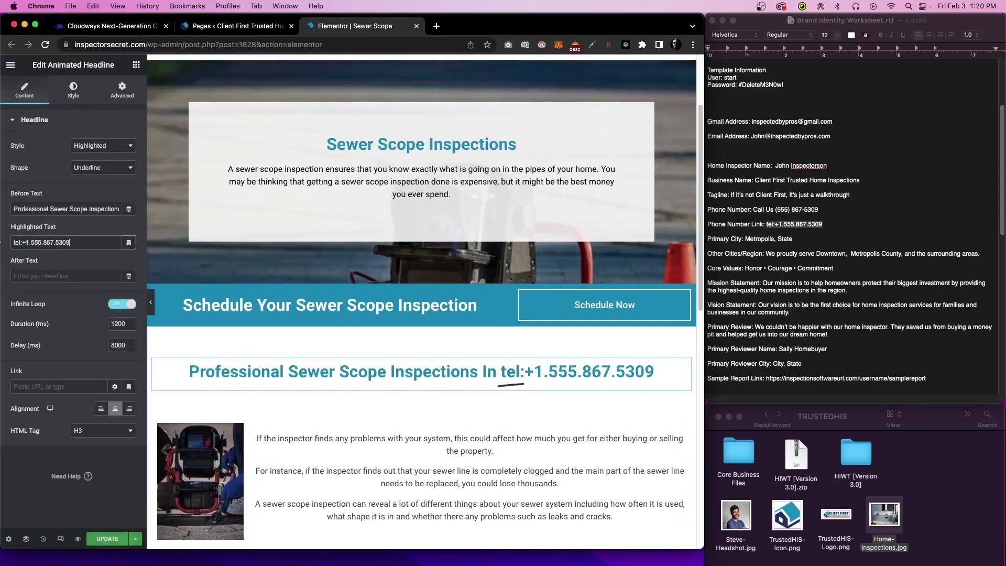
pyautogui.click(813, 240)
pyautogui.moveTo(743, 235); pyautogui.dragTo(746, 236)
pyautogui.press('super+c')
pyautogui.click(66, 243)
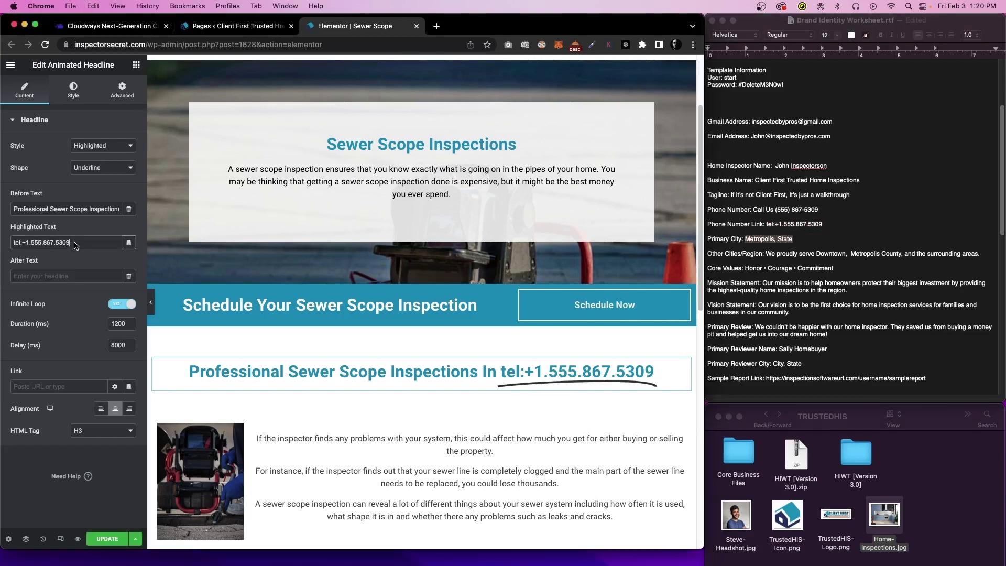
pyautogui.press('super+a')
pyautogui.press('super+v')
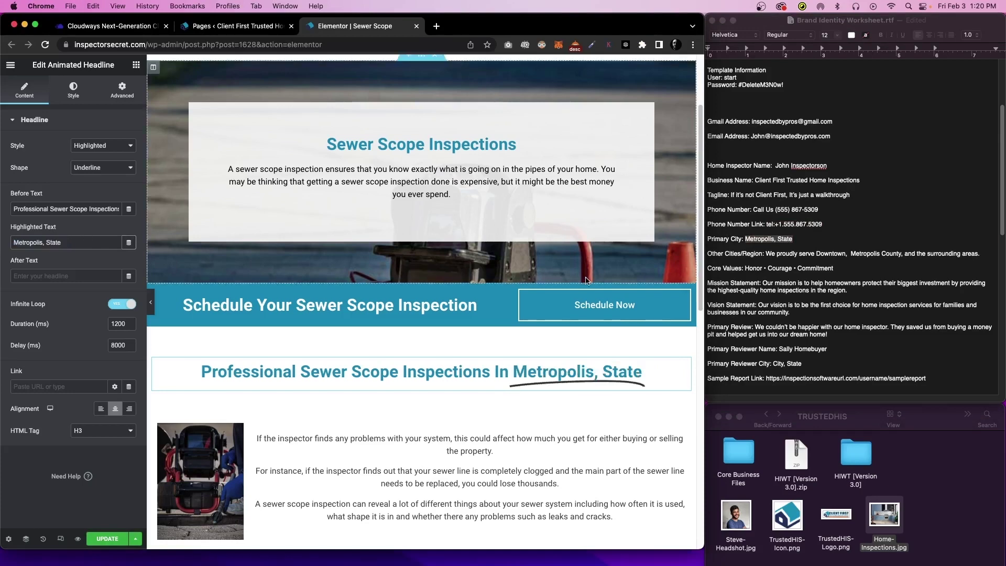
pyautogui.scroll(-5, 644, 307)
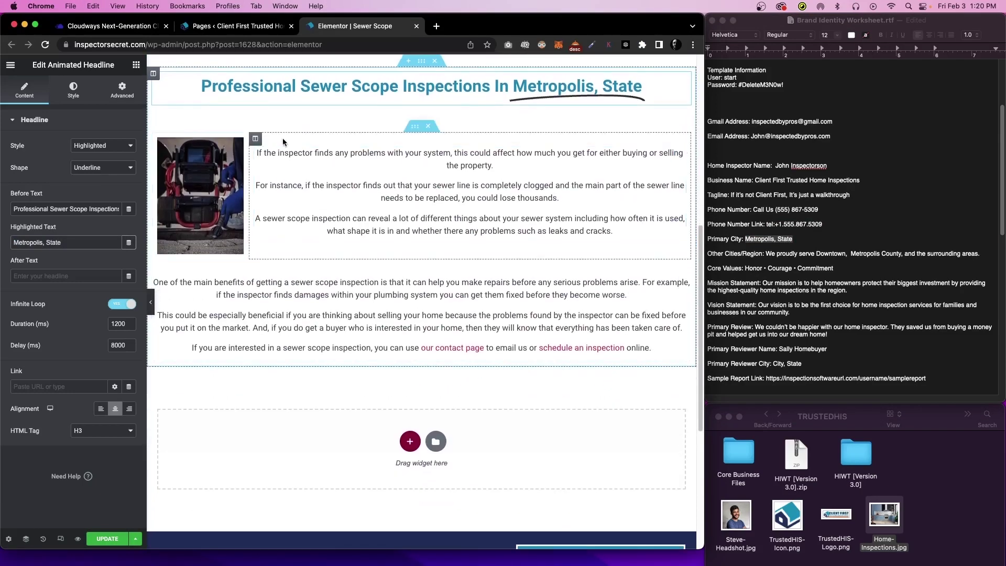
pyautogui.scroll(7, 363, 338)
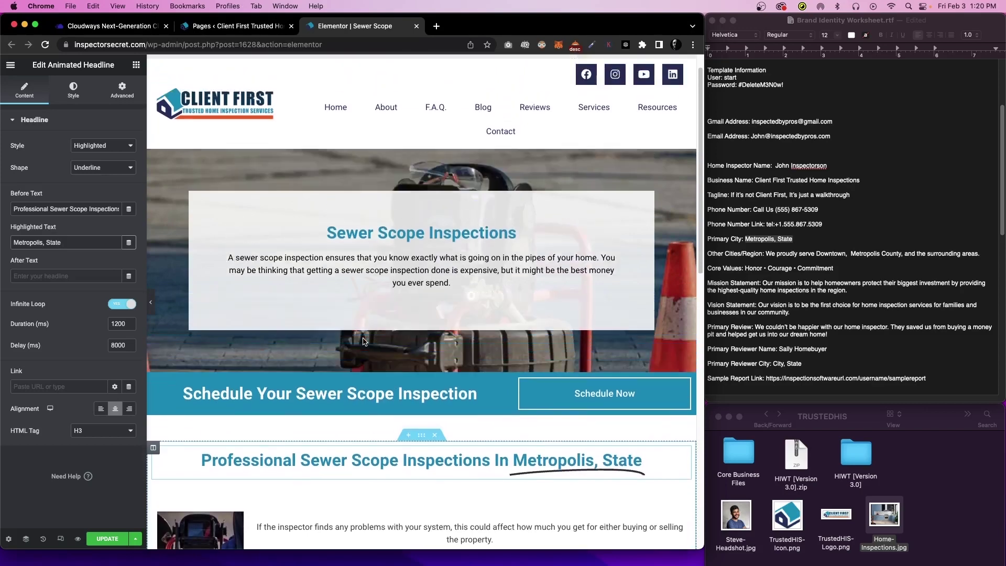
pyautogui.click(108, 539)
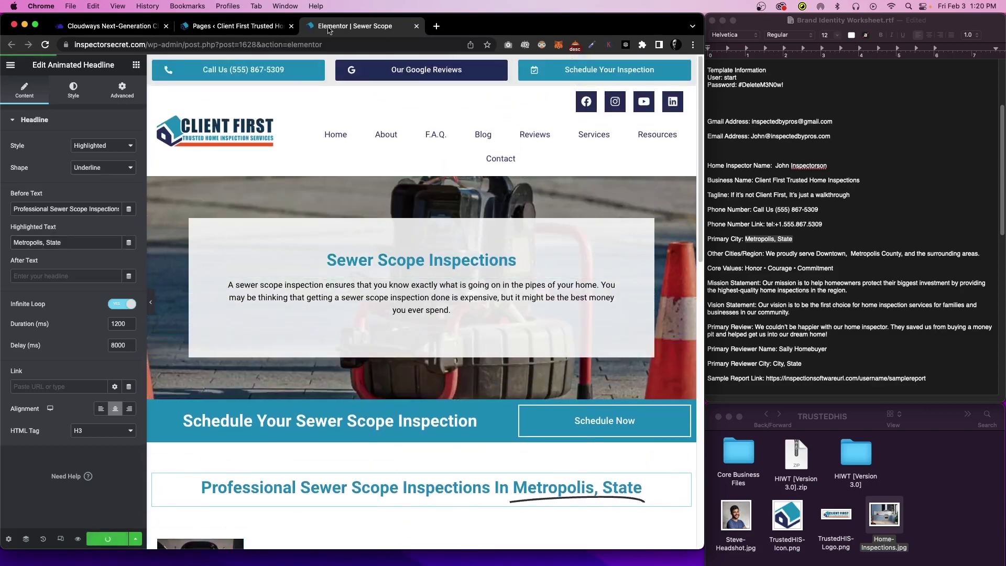
pyautogui.click(255, 26)
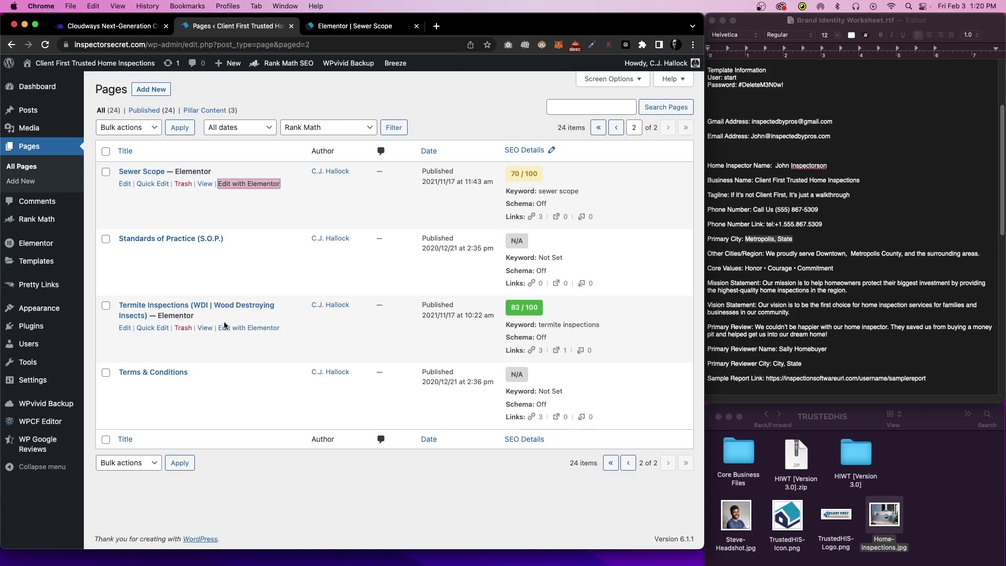
# Change the Termite Inspections headline's 'City, ST' to 'Metropolis, State', update, and go back to Pages.
pyautogui.click(243, 331)
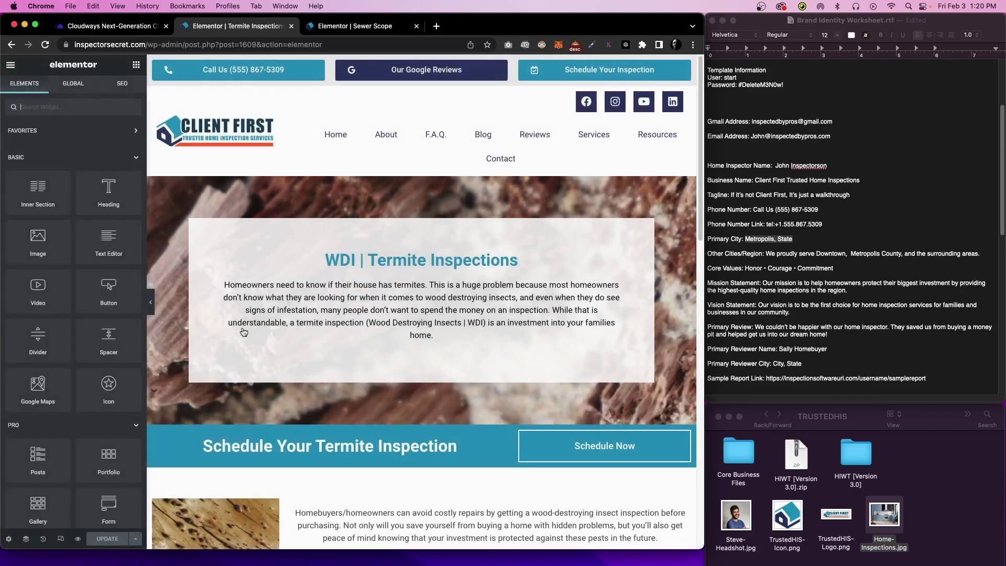
pyautogui.scroll(-10, 438, 283)
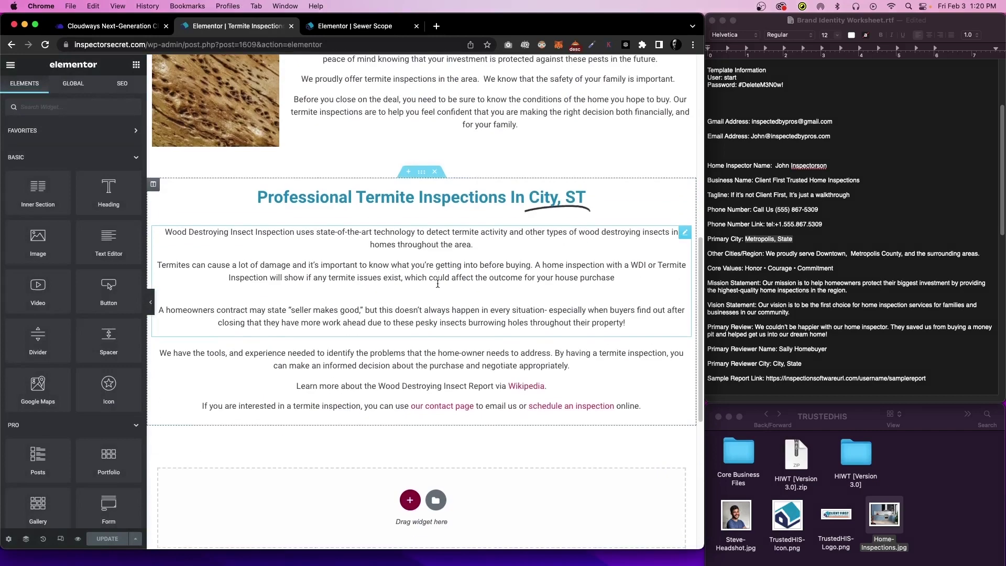
pyautogui.click(398, 198)
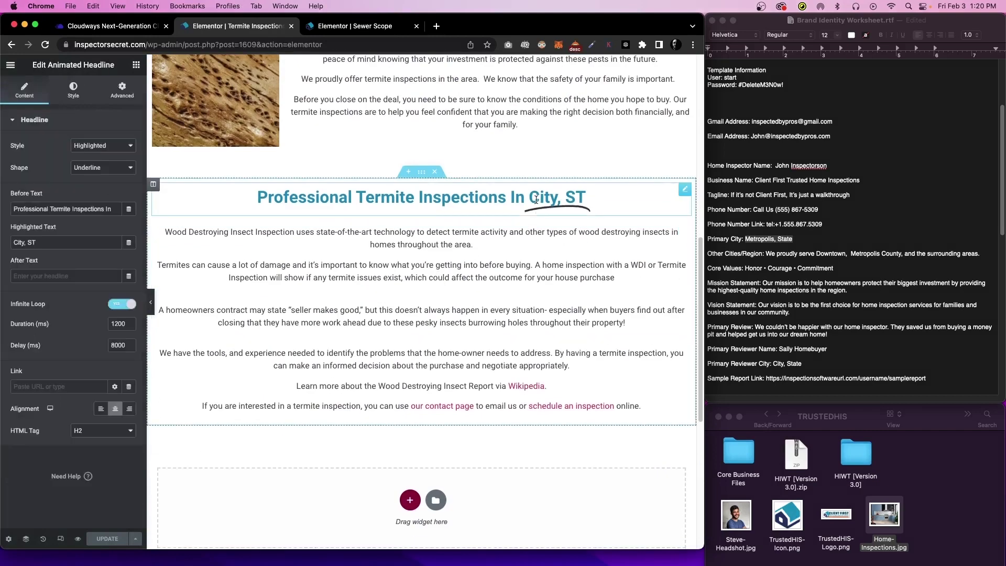
pyautogui.tripleClick(54, 248)
pyautogui.press('cmd+v')
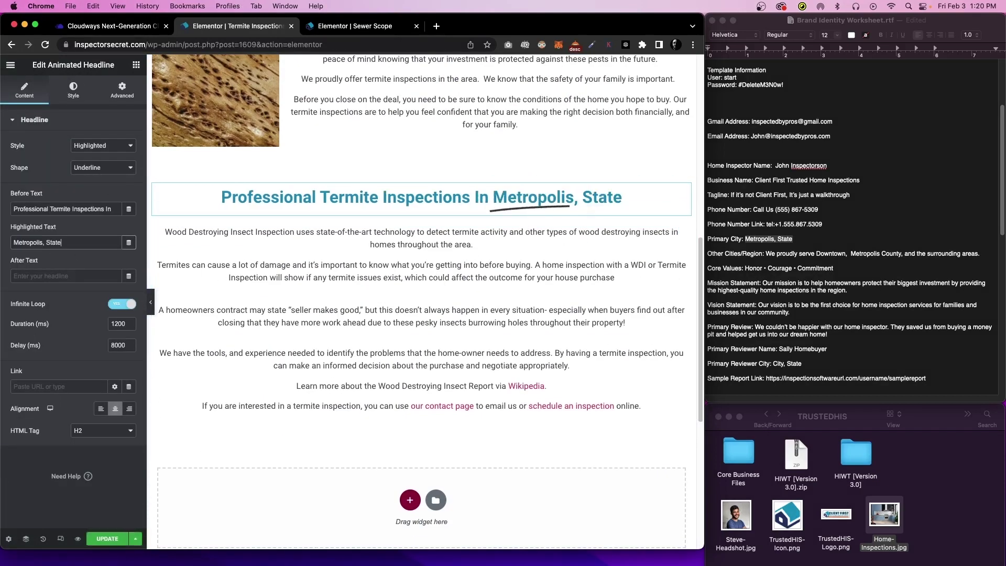
pyautogui.click(108, 539)
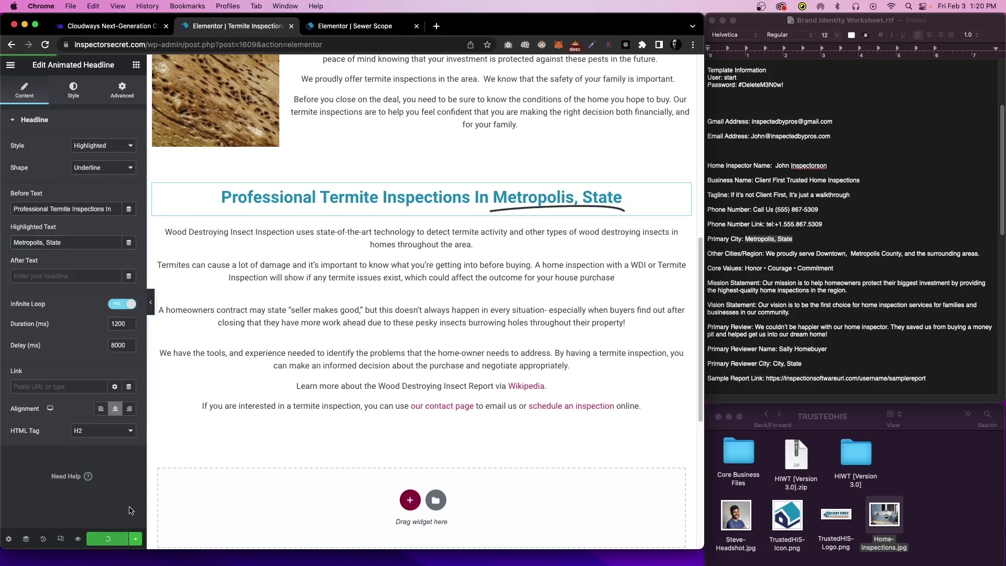
pyautogui.click(11, 44)
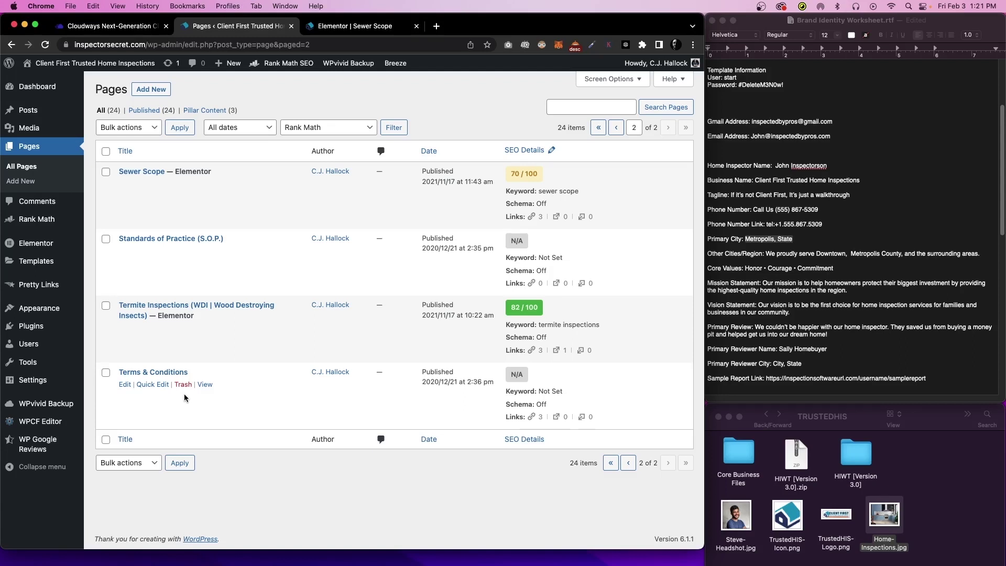
# Open the live site in a new tab, hide TextEdit and Finder, and widen Chrome to full screen.
pyautogui.moveTo(89, 63)
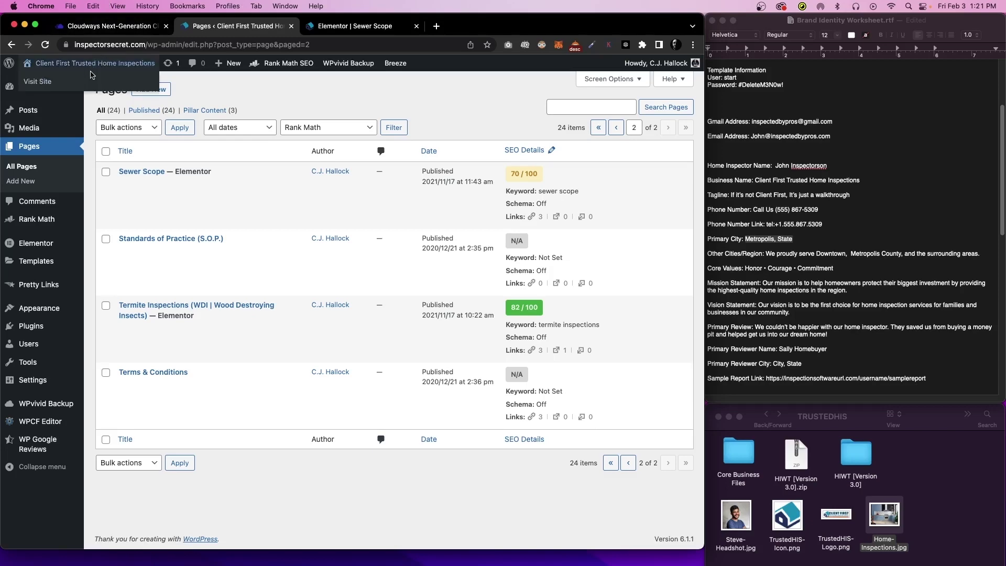
pyautogui.rightClick(34, 85)
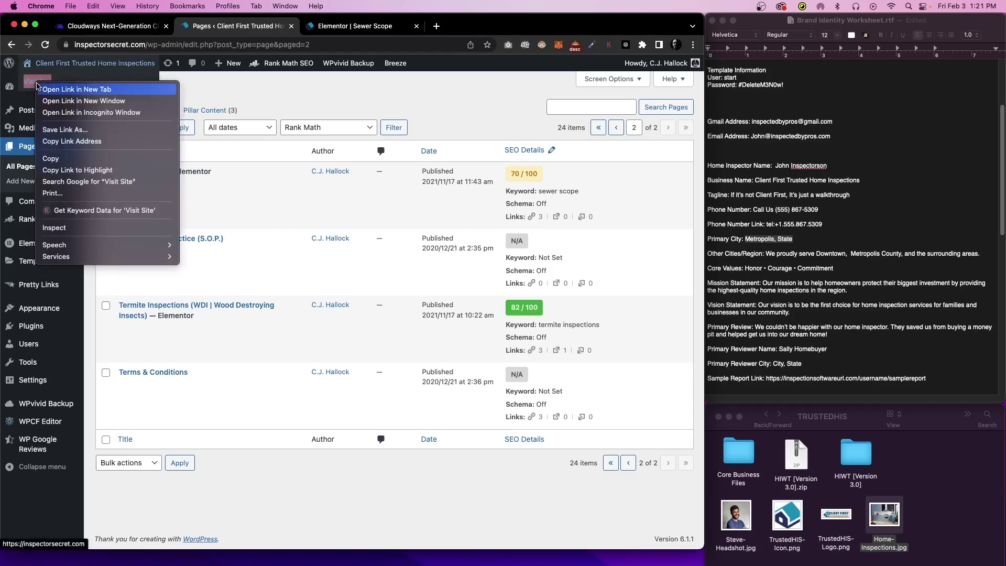
pyautogui.click(79, 90)
pyautogui.click(485, 26)
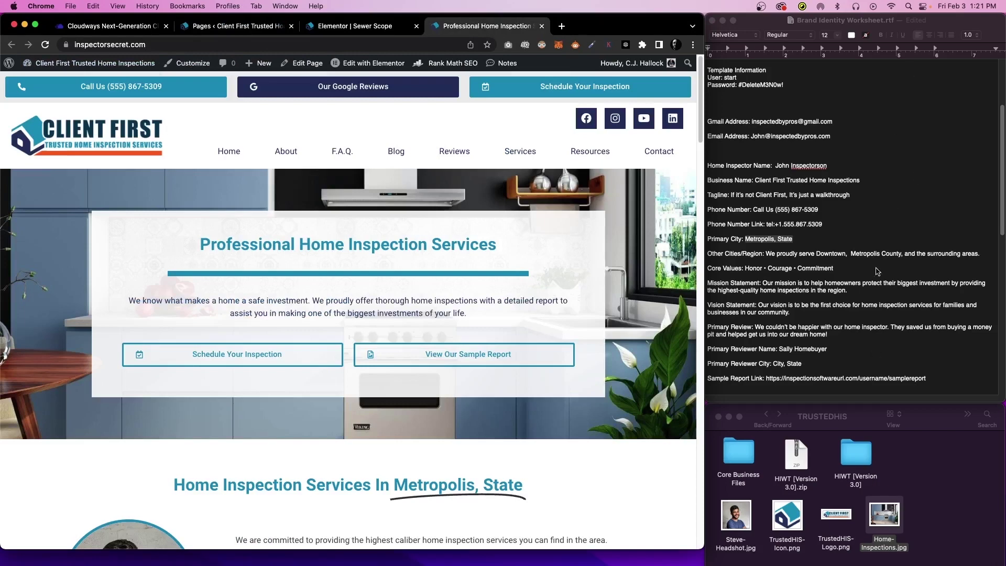
pyautogui.click(722, 20)
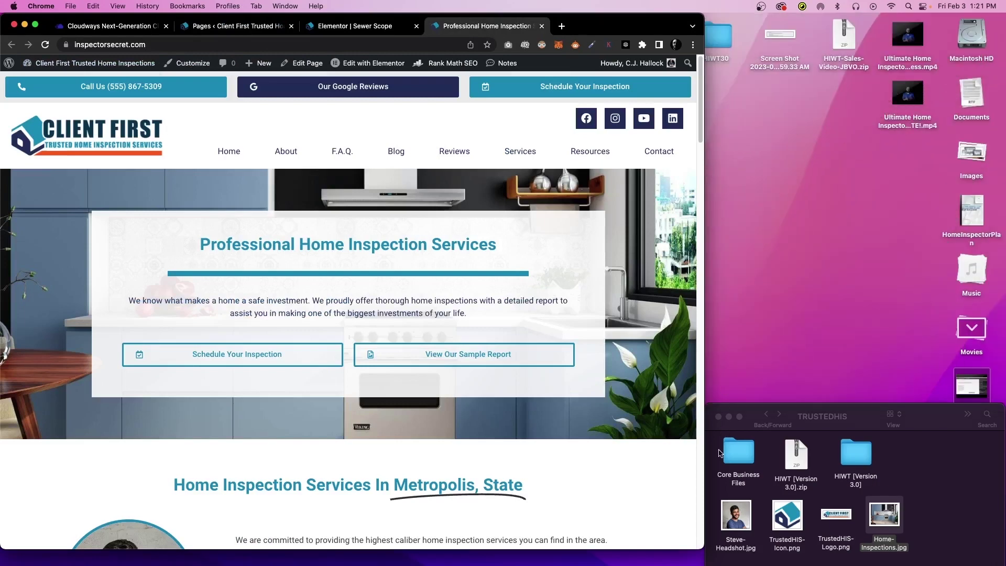
pyautogui.click(730, 417)
pyautogui.moveTo(704, 368); pyautogui.dragTo(1003, 359)
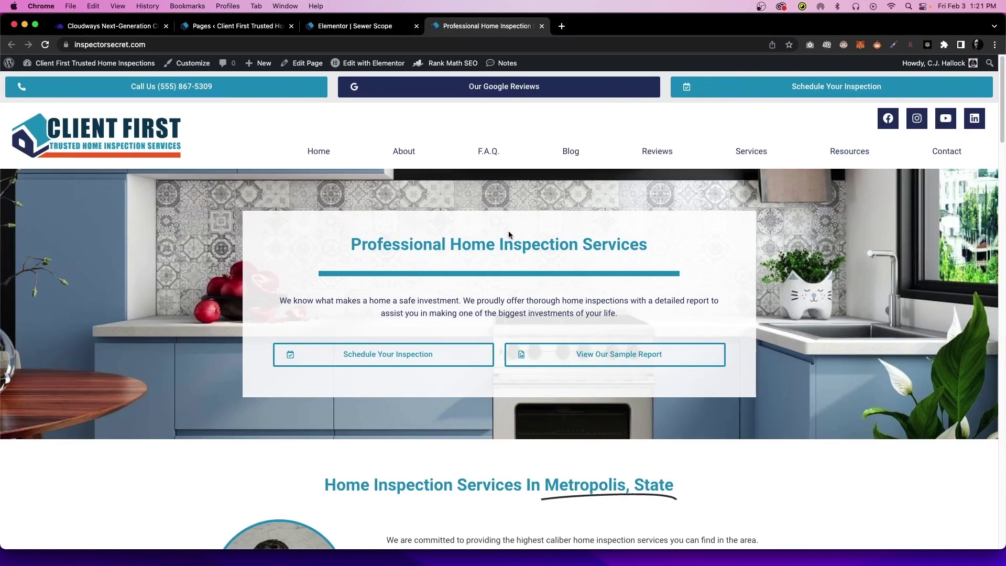
# Scroll through the homepage to check the Metropolis, State headline and phone call bar.
pyautogui.scroll(-1, 508, 234)
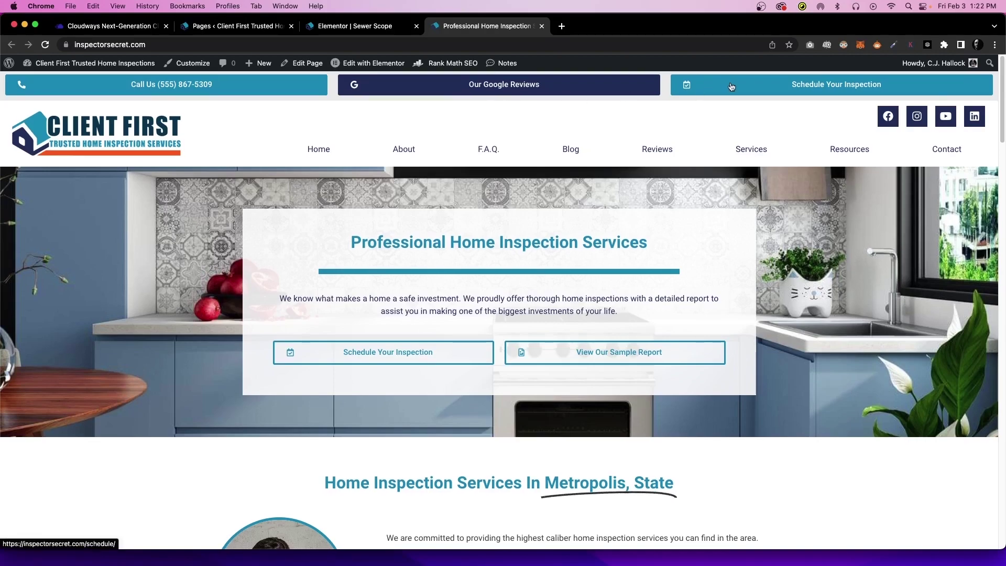
pyautogui.scroll(-7, 866, 310)
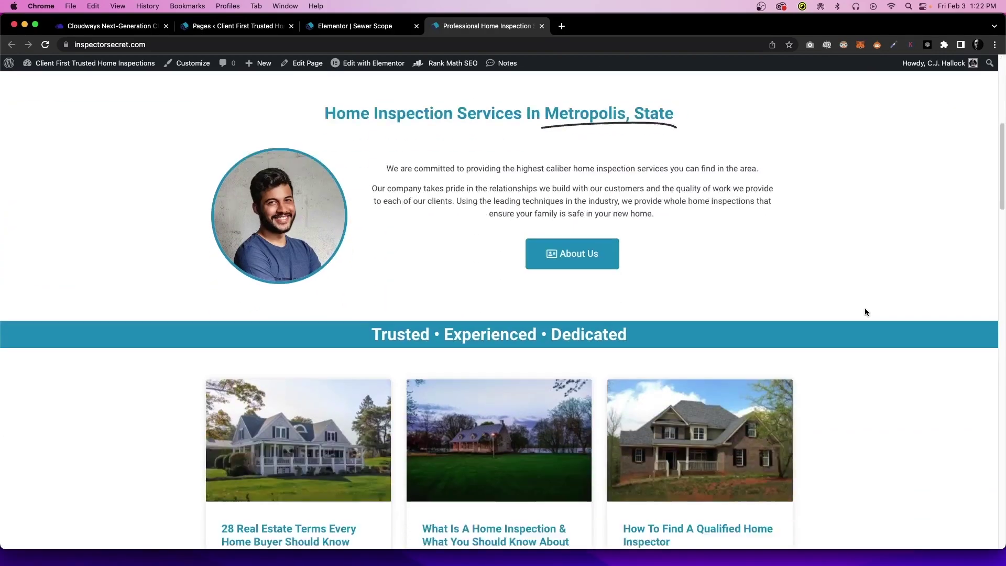
pyautogui.scroll(-20, 866, 312)
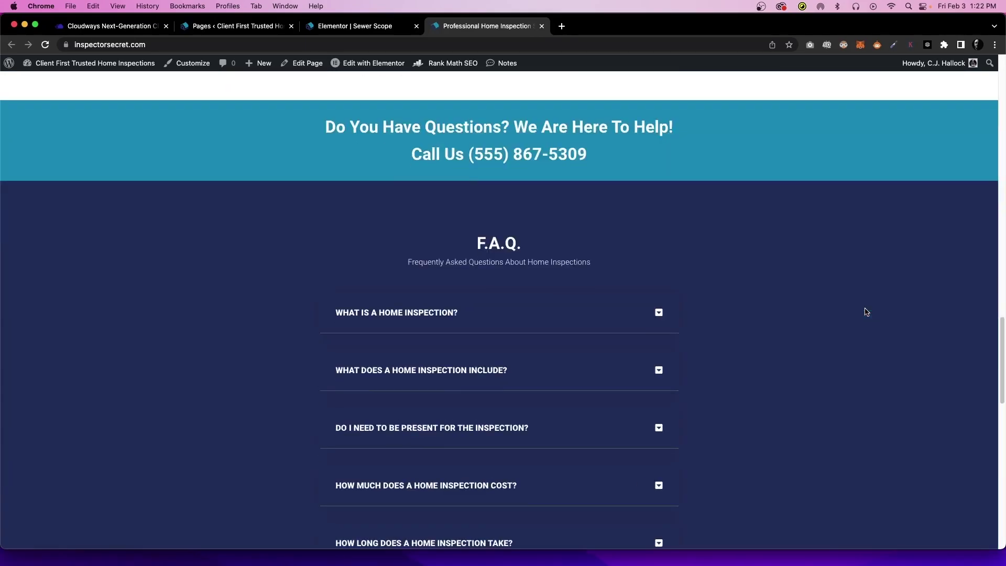
pyautogui.scroll(-16, 866, 312)
pyautogui.scroll(10, 866, 312)
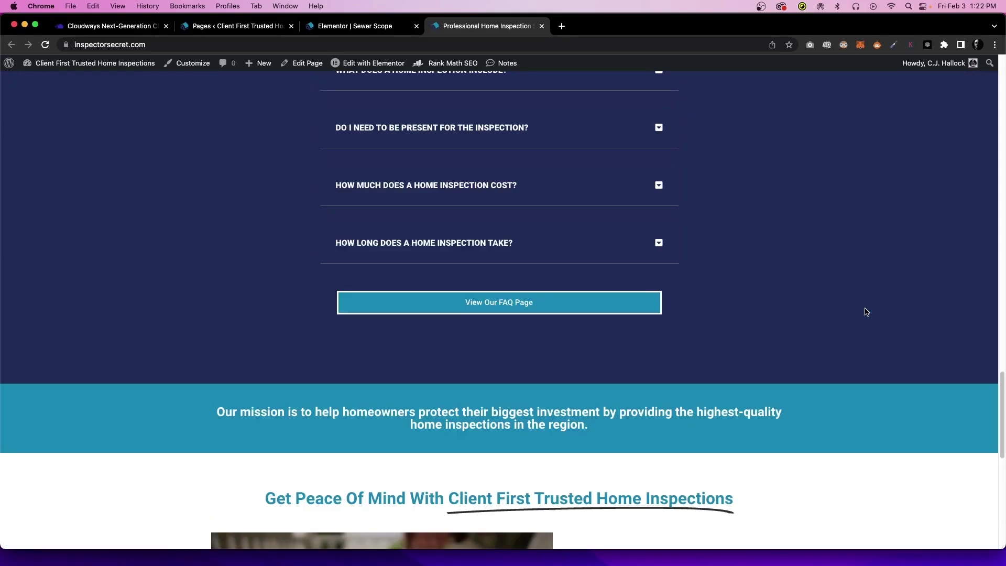
pyautogui.scroll(20, 865, 312)
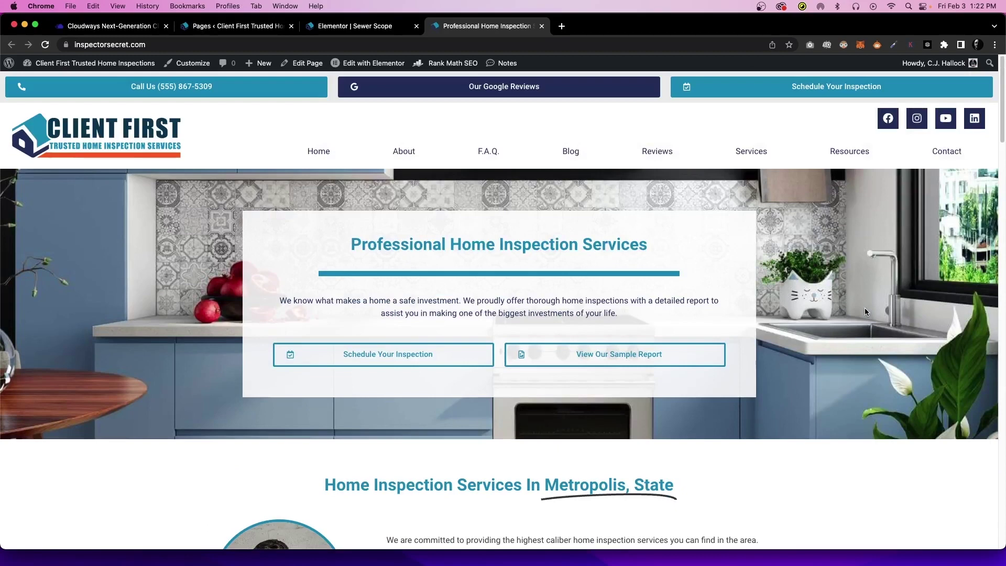